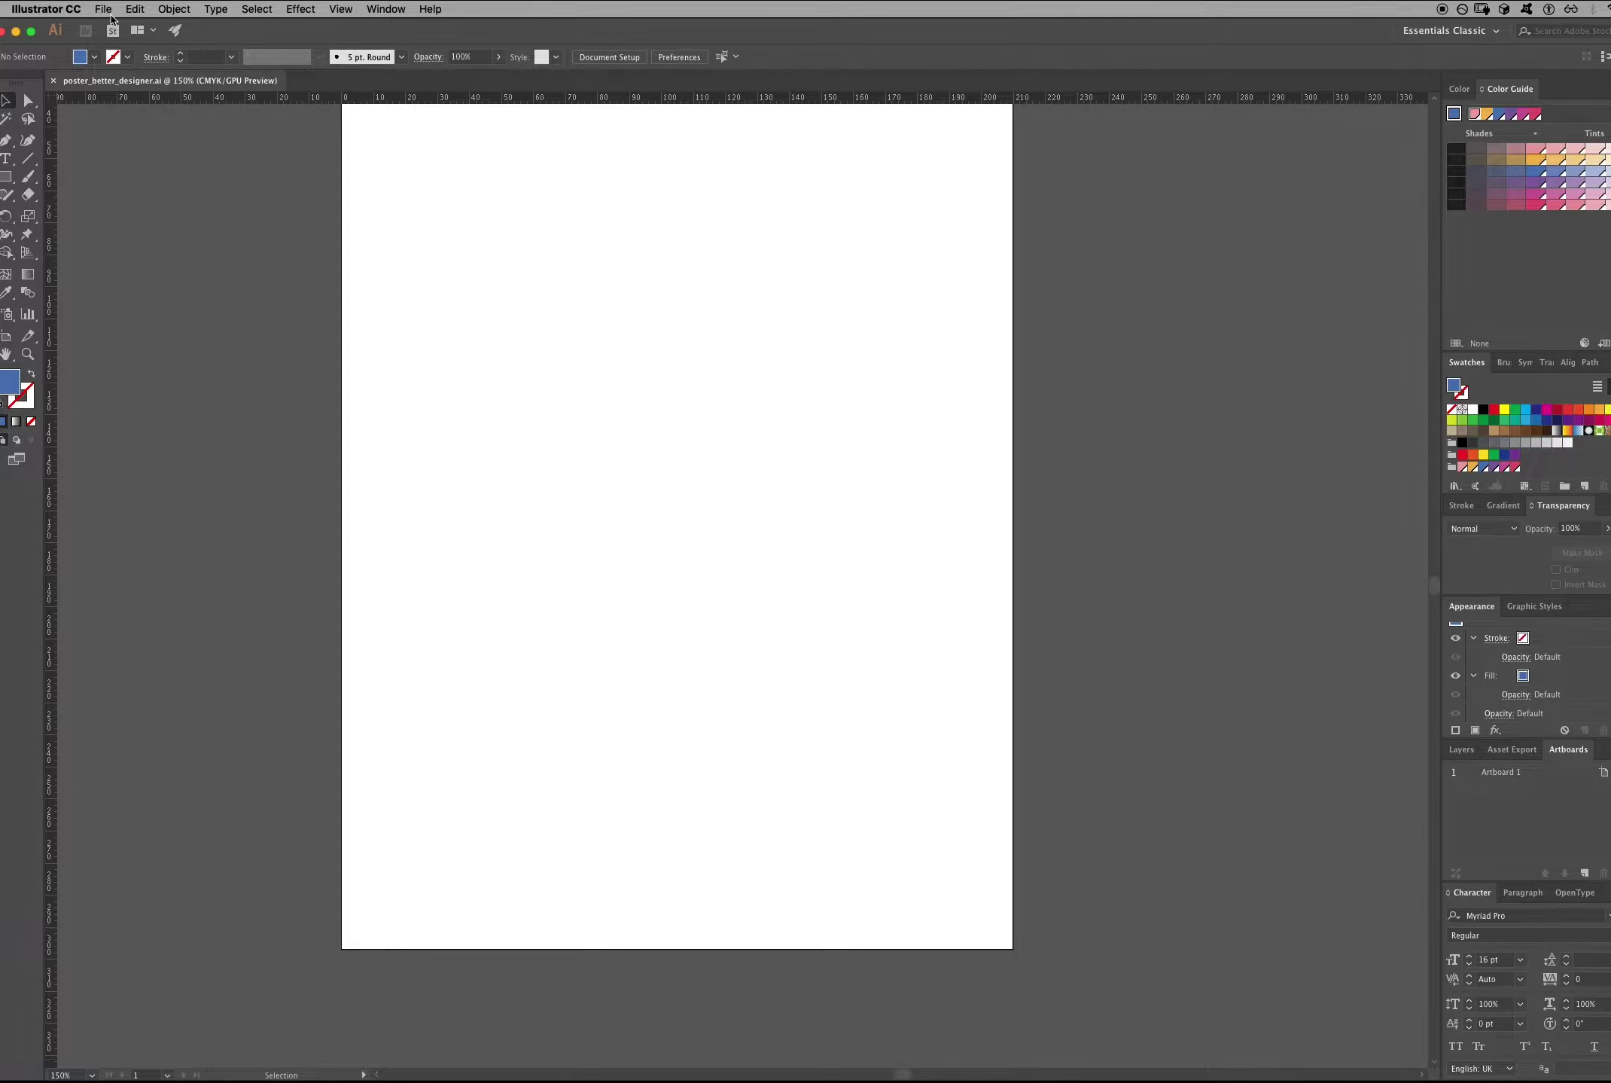
click(104, 9)
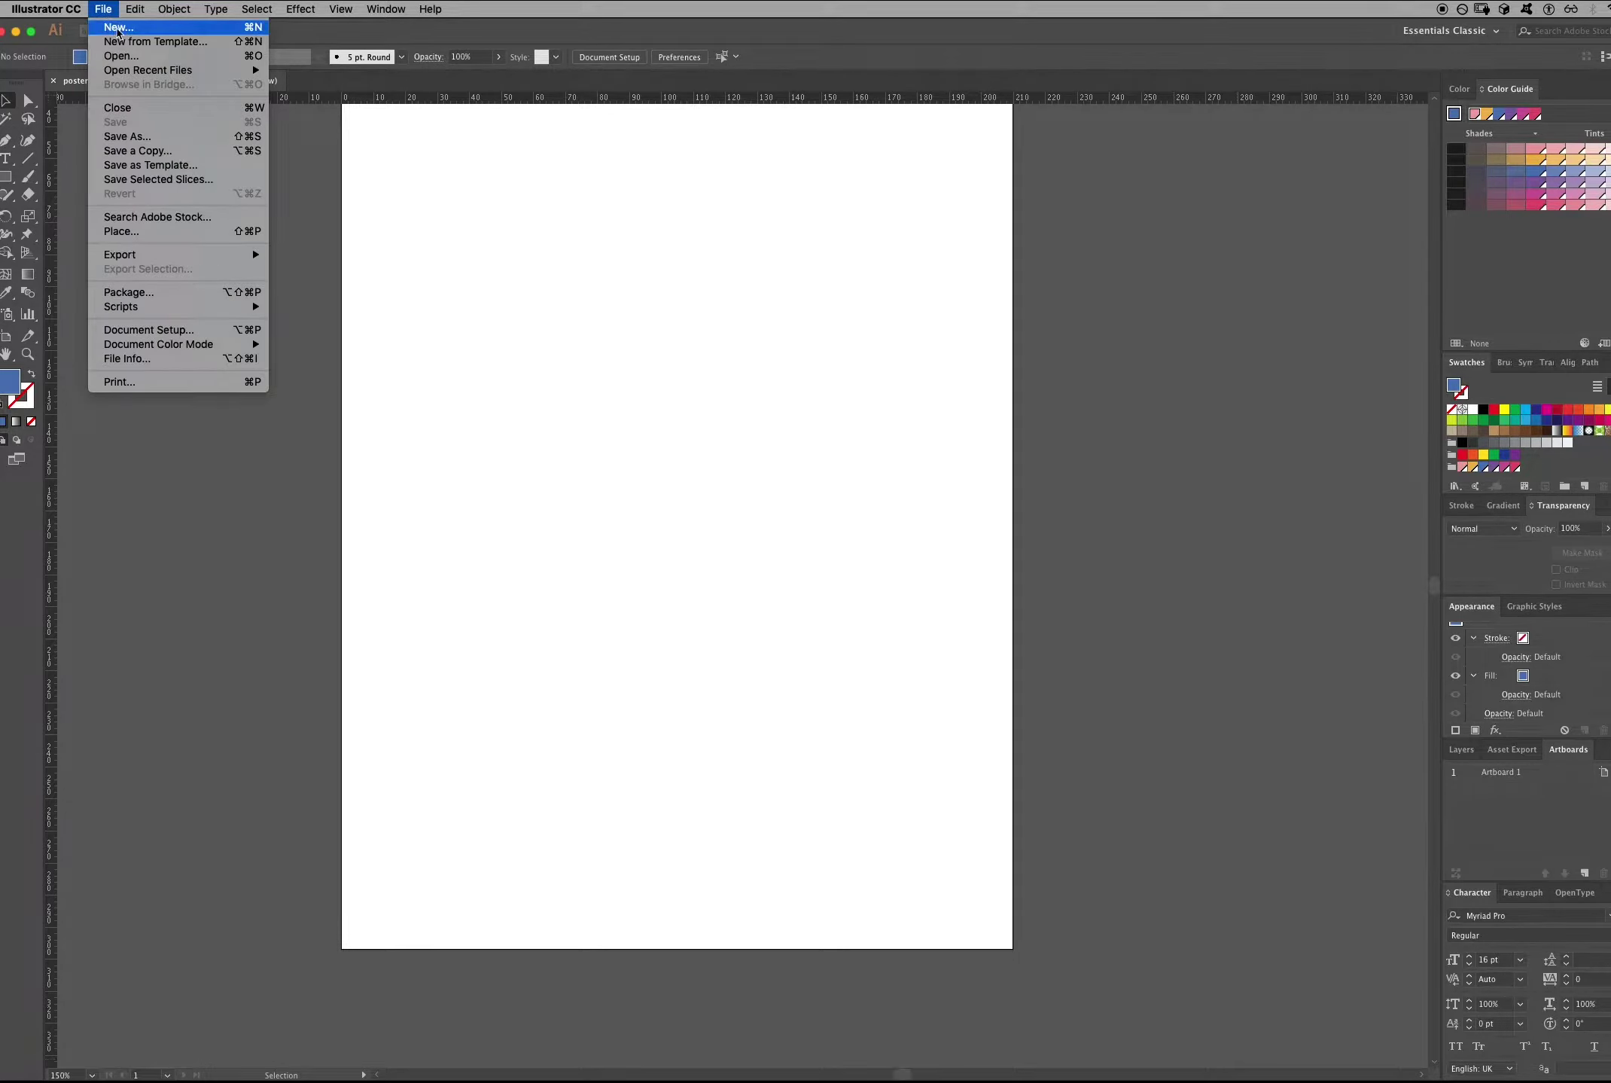
click(118, 28)
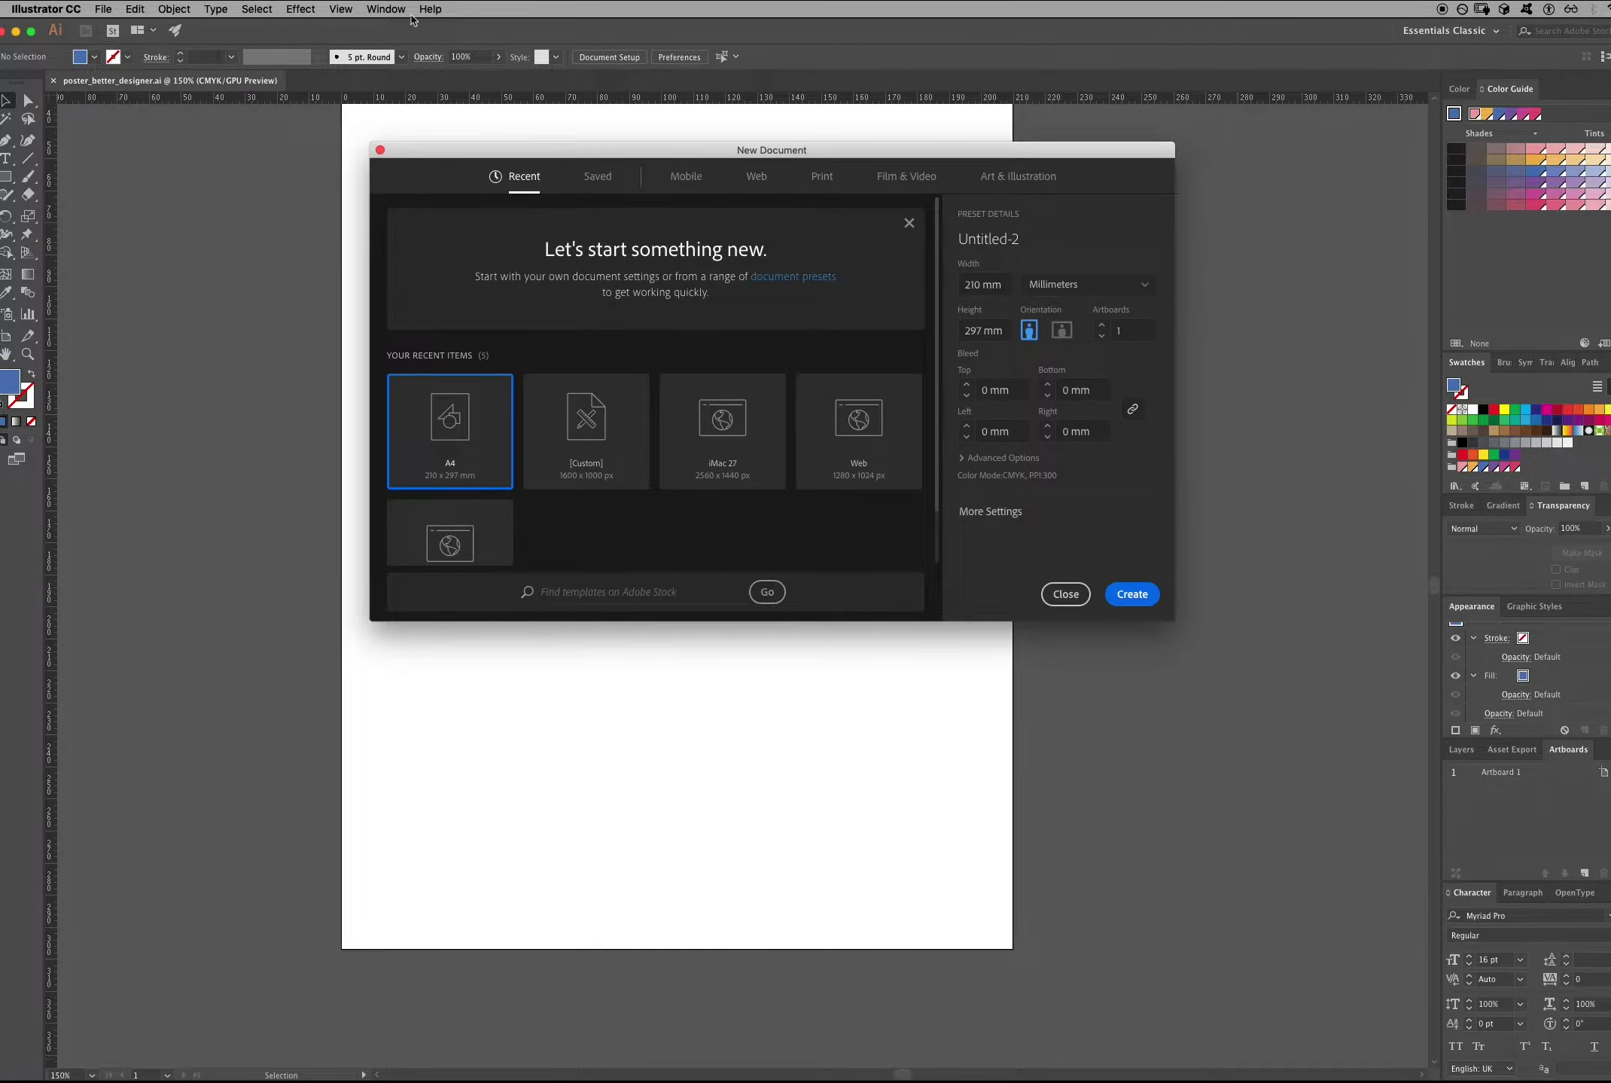
click(822, 181)
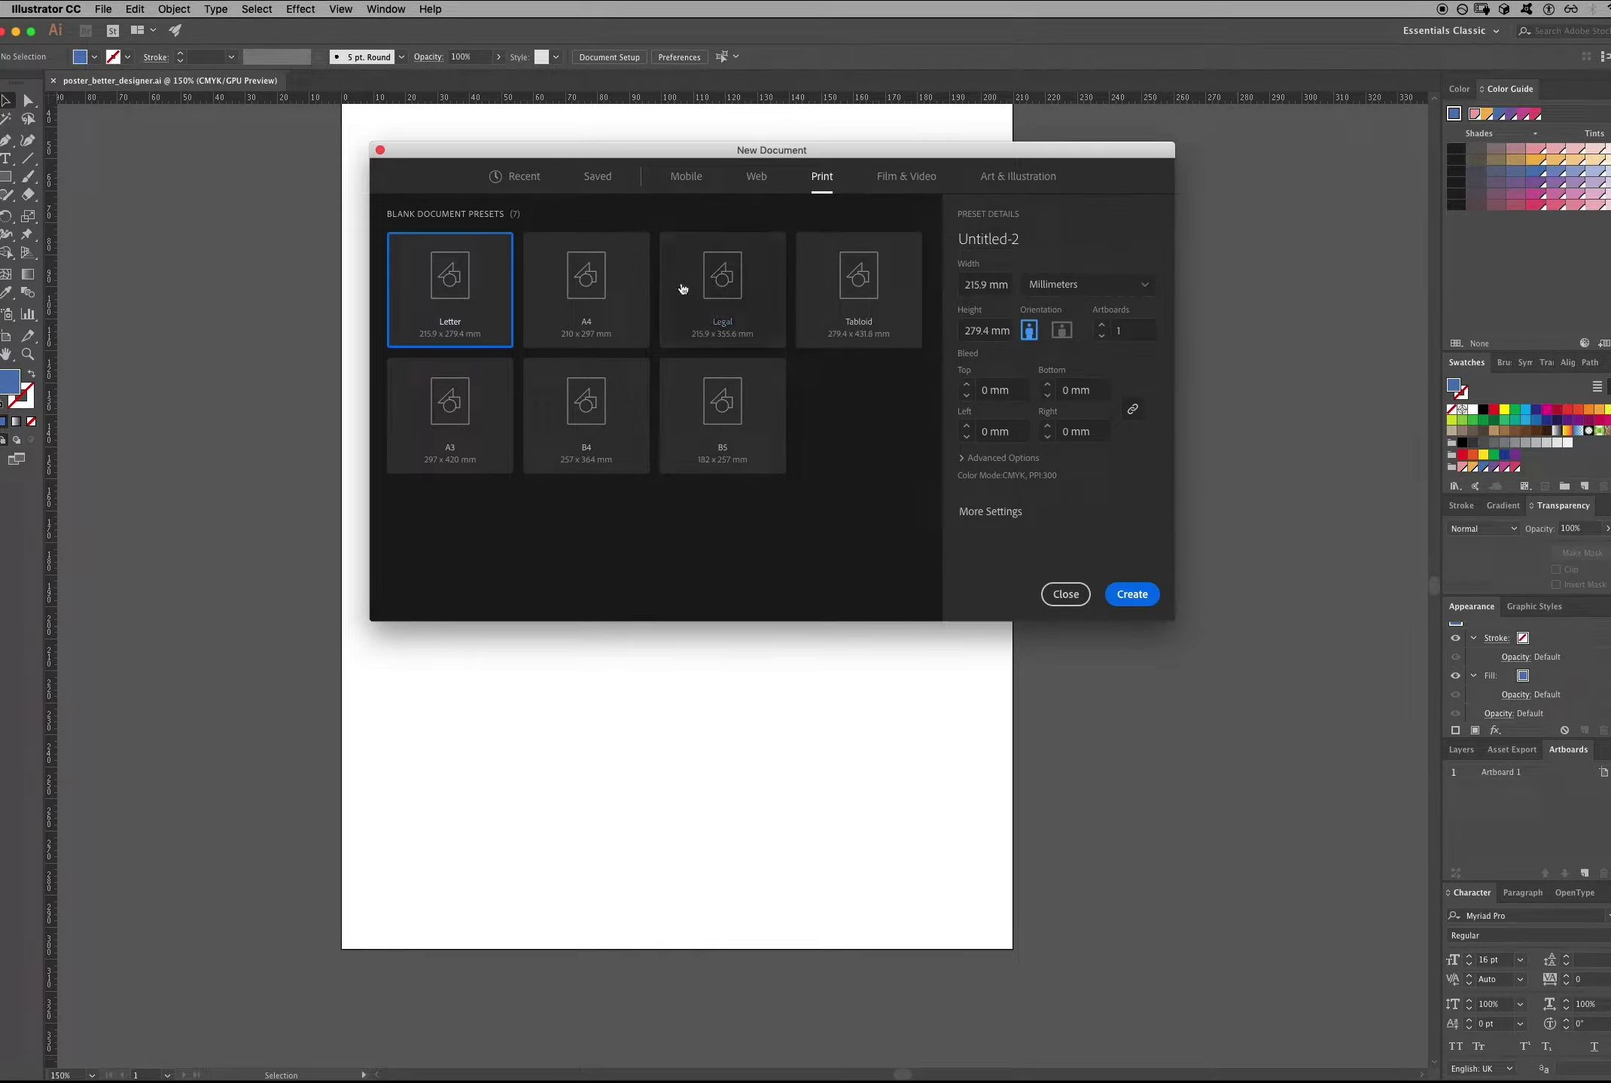
click(608, 299)
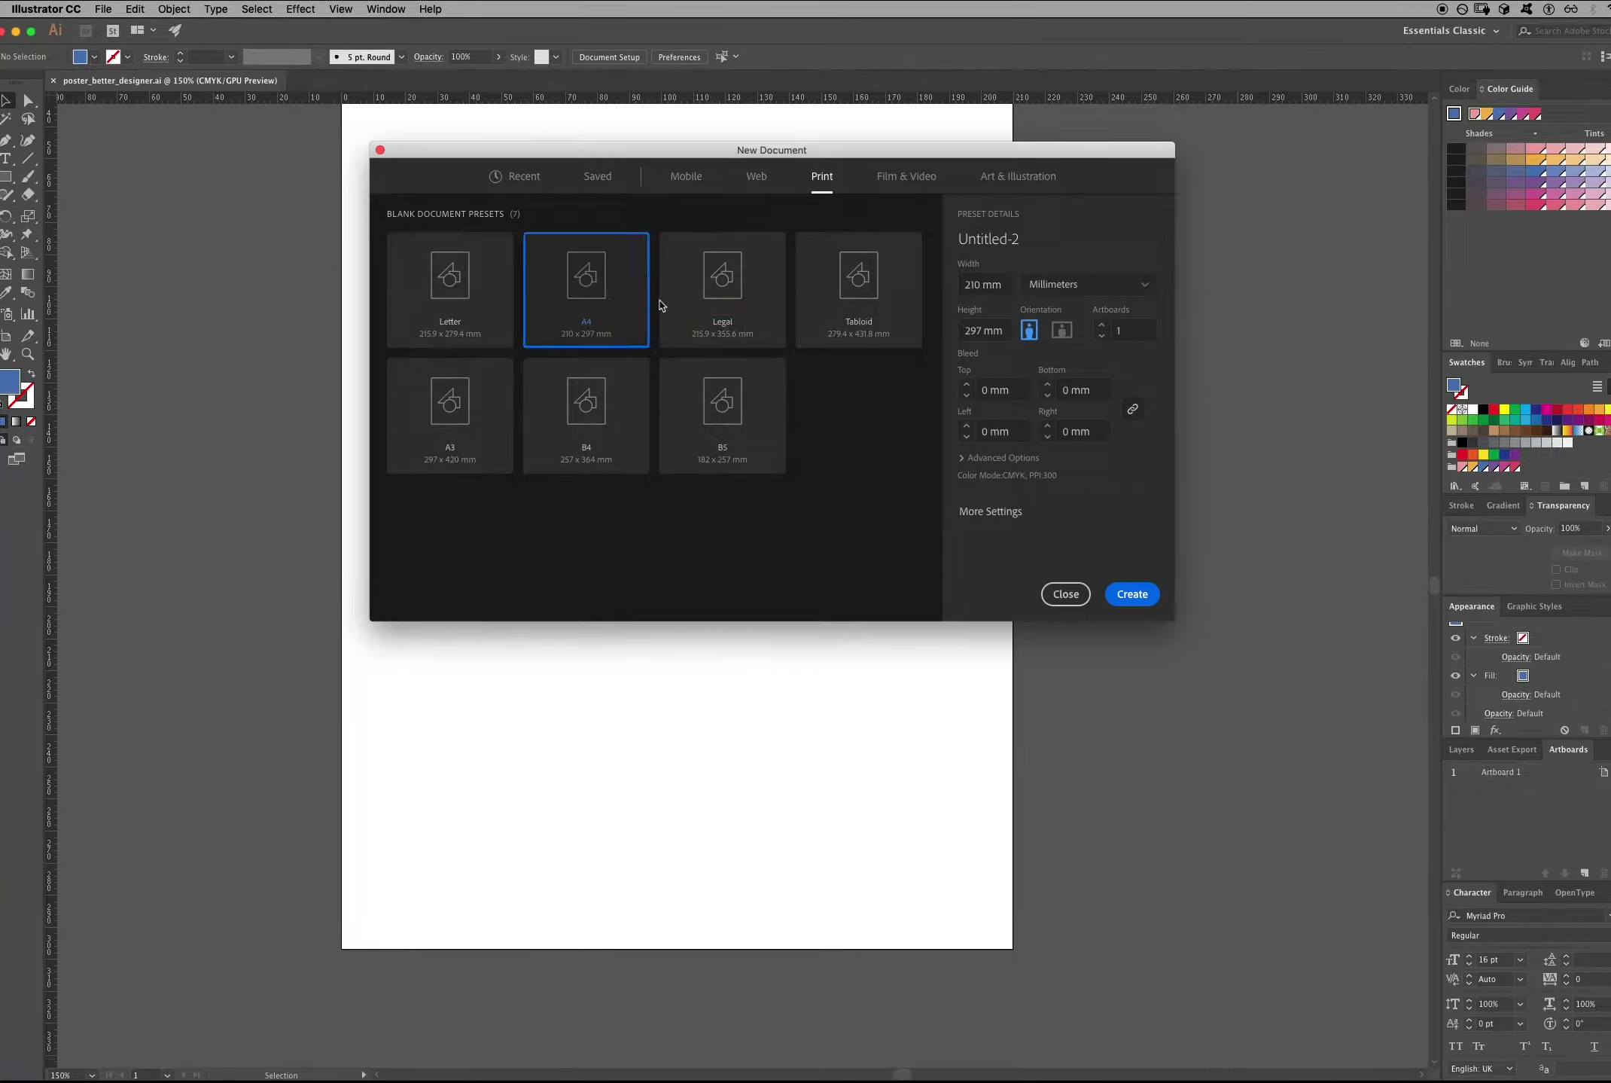
click(968, 384)
click(967, 385)
click(968, 385)
click(969, 396)
click(968, 395)
click(967, 395)
click(1066, 596)
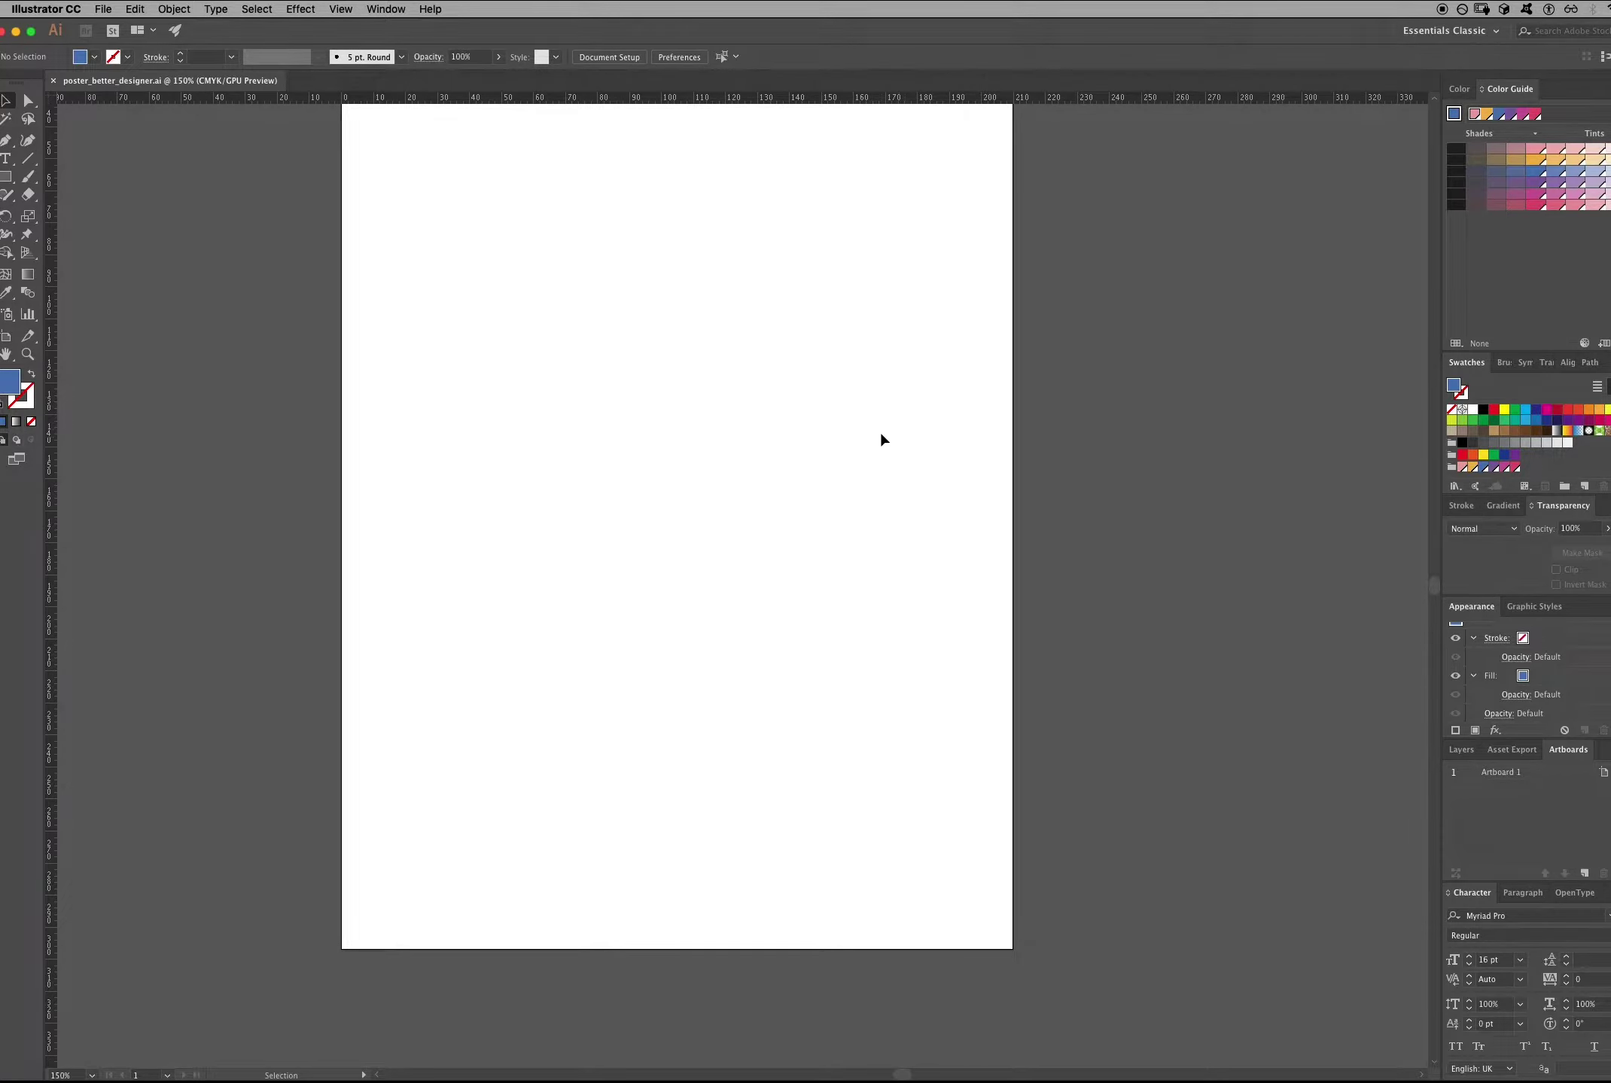
Check the fill colour values of the purple and magenta squares near the top of the artboard in the Color Picker.
scroll(892, 412, up, 2)
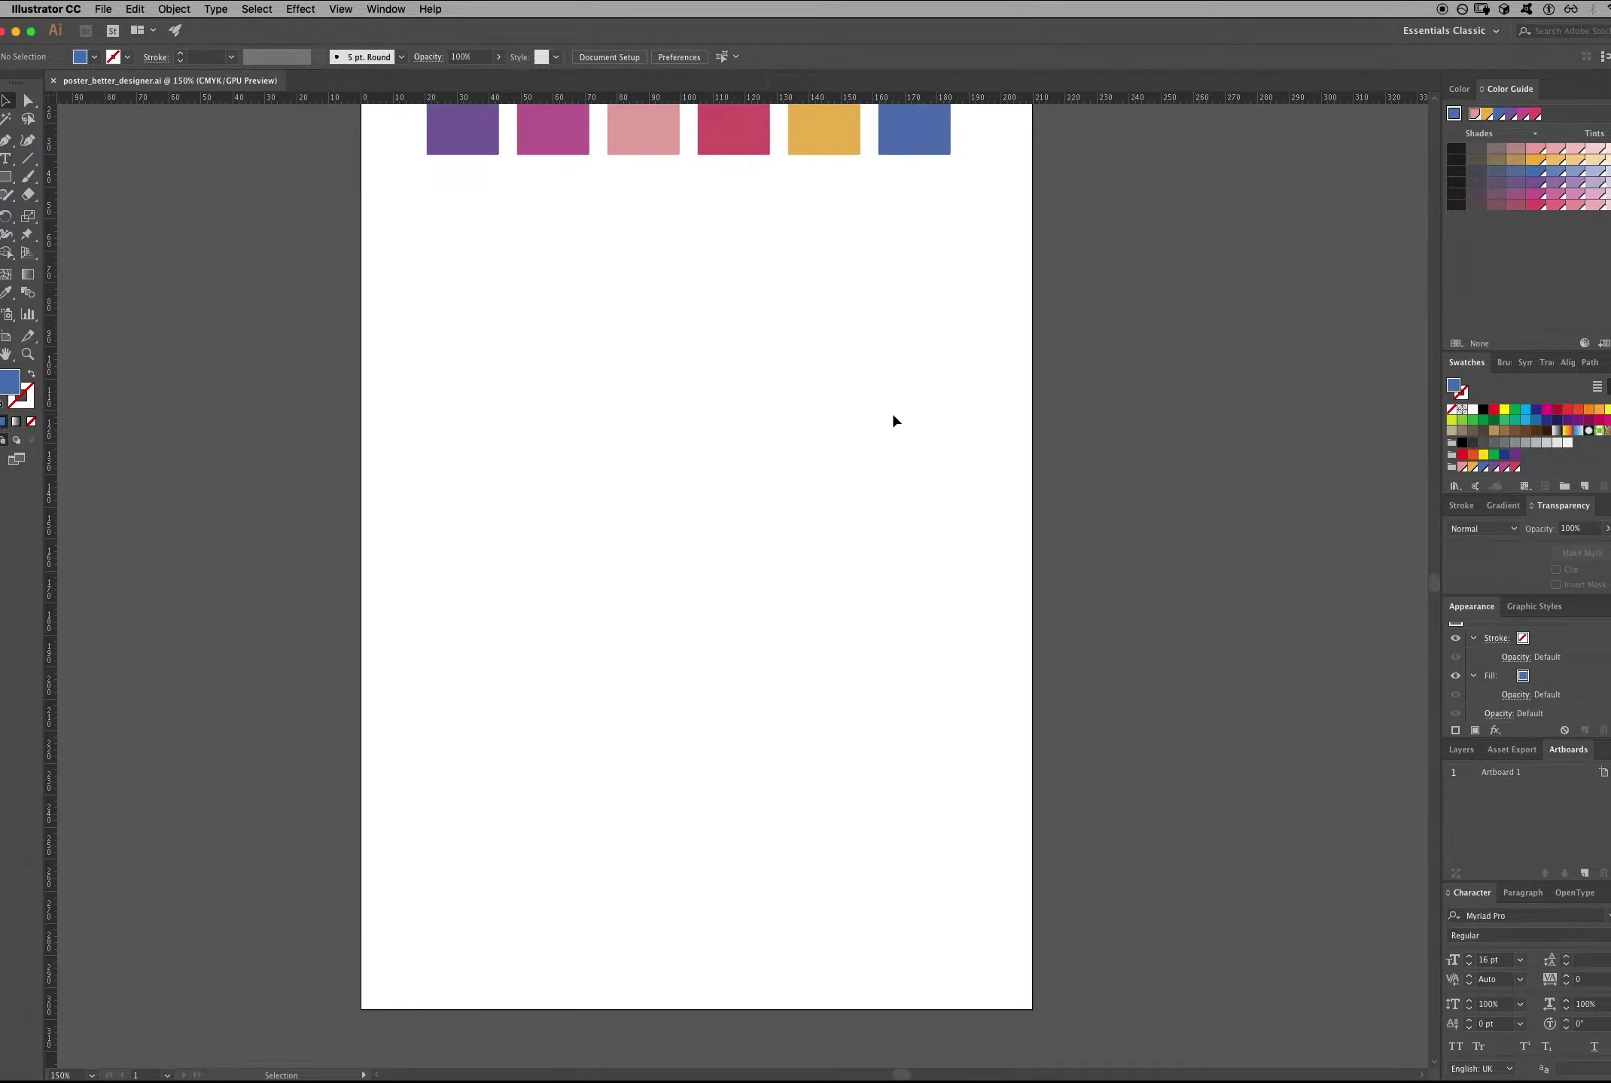
scroll(893, 415, up, 2)
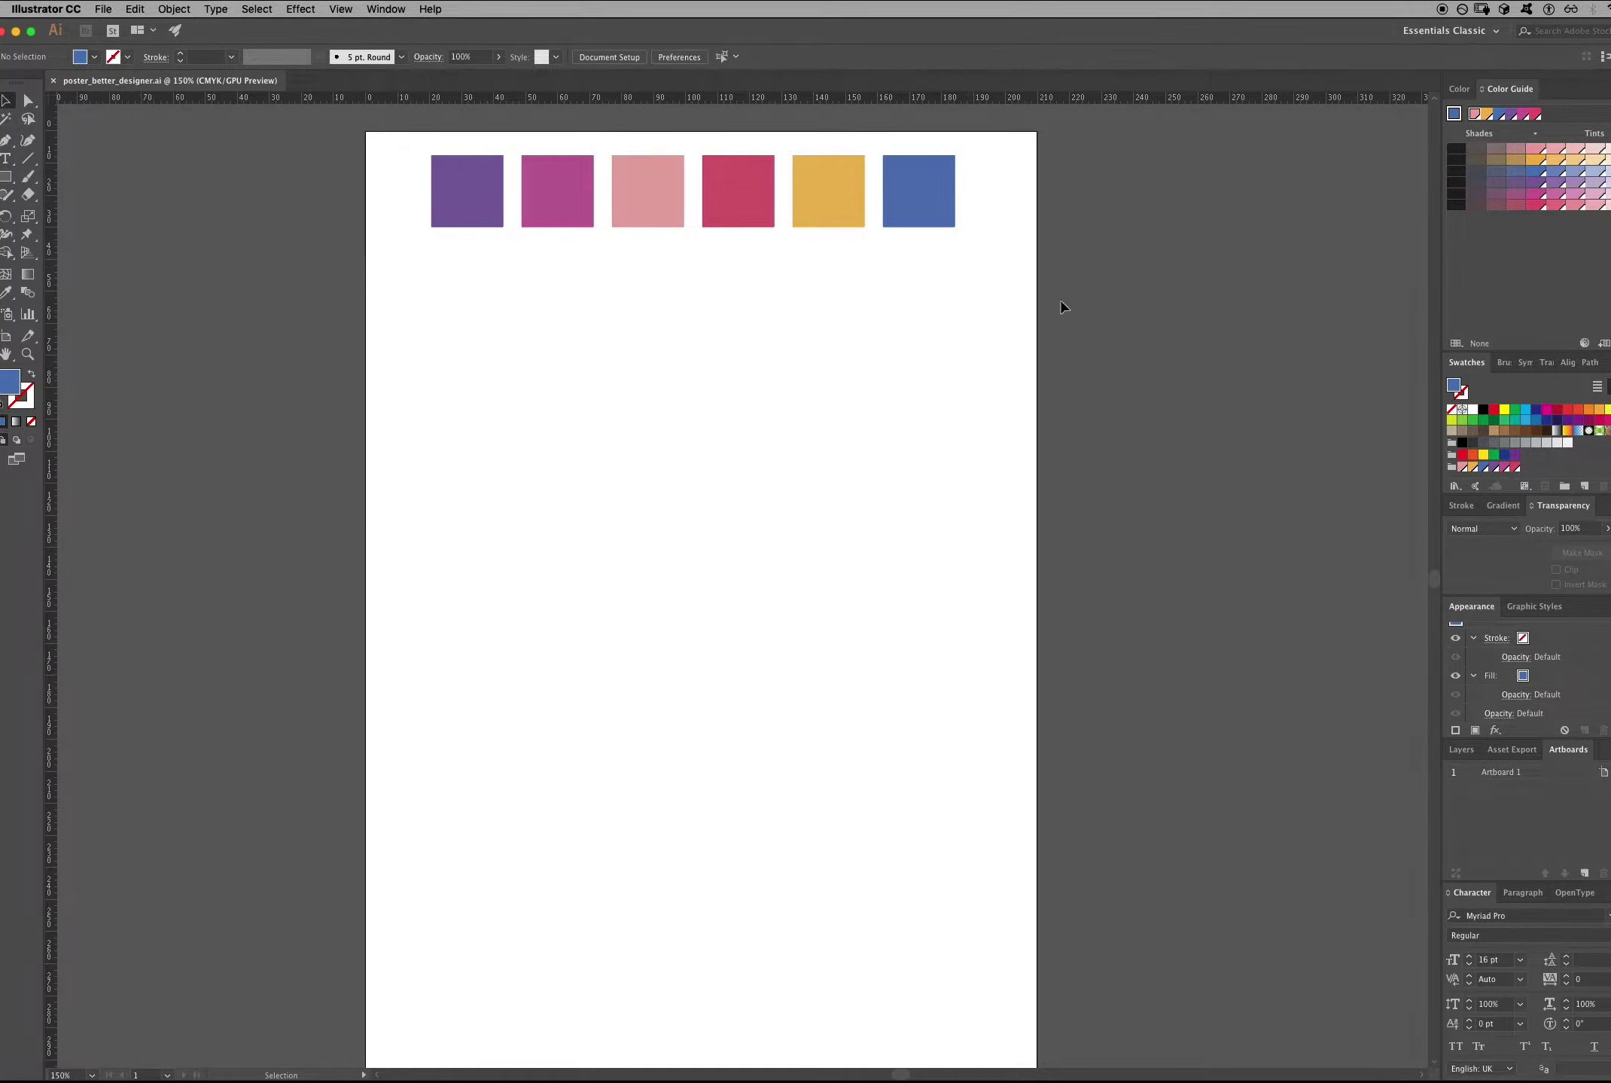
click(463, 192)
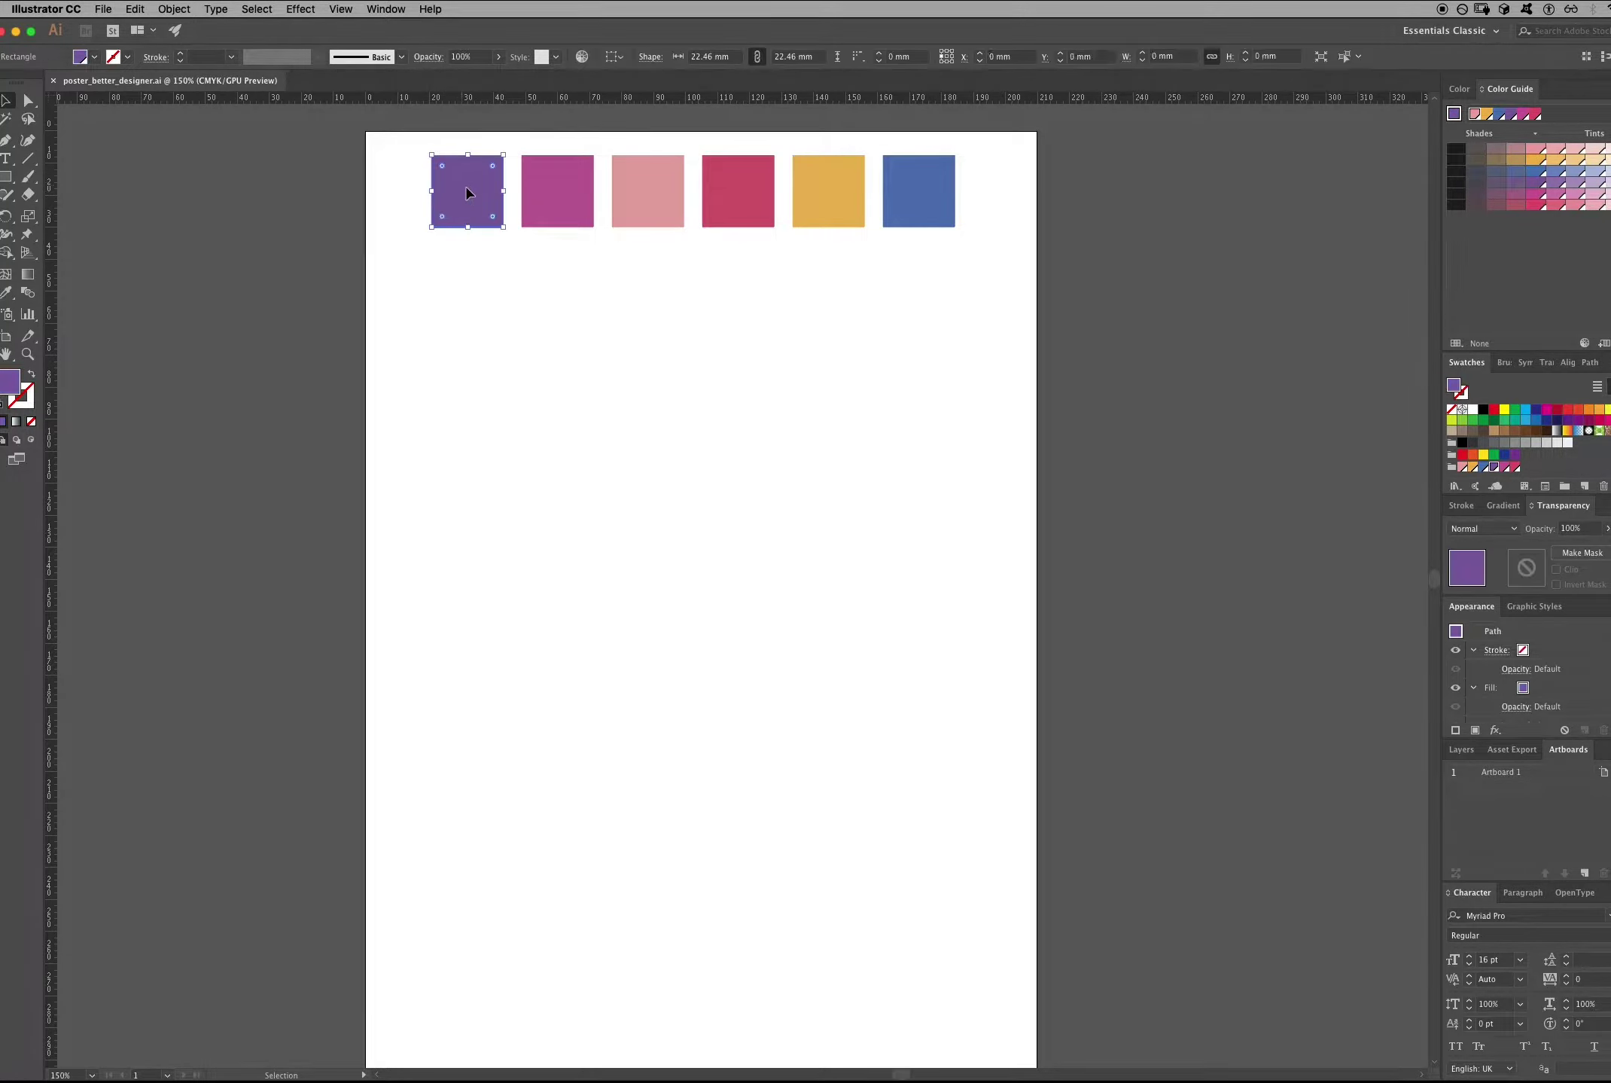
double_click(9, 386)
drag(309, 293, 282, 274)
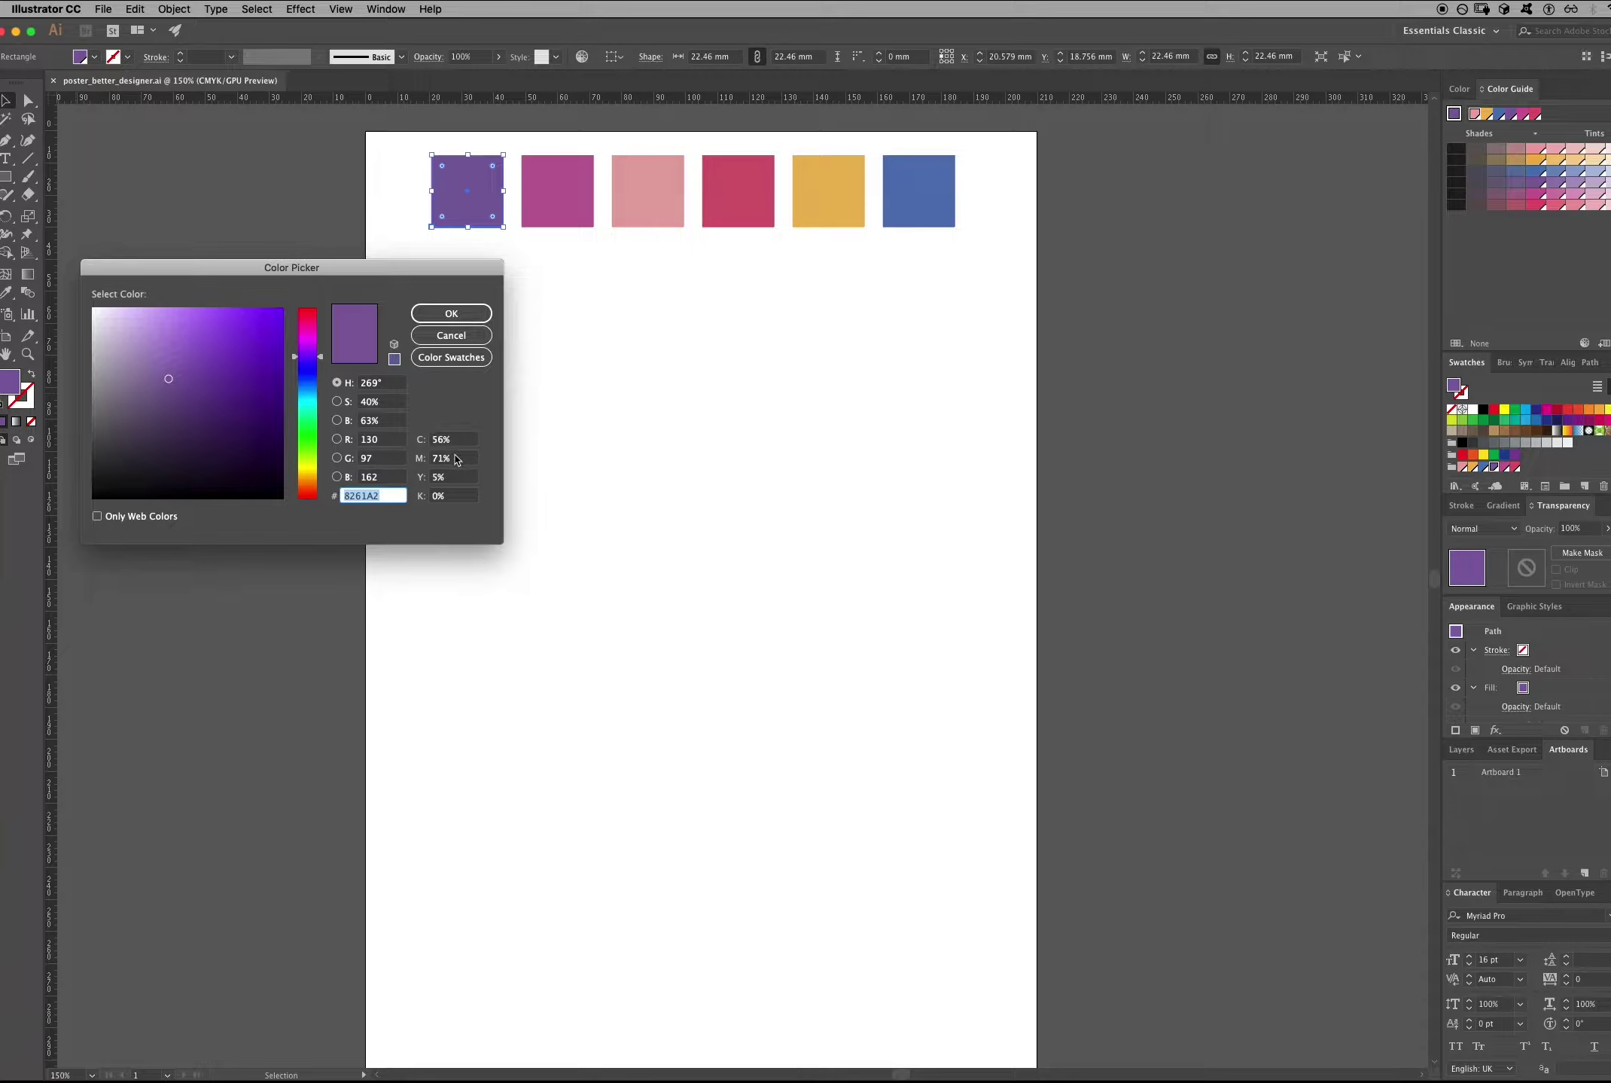
click(477, 319)
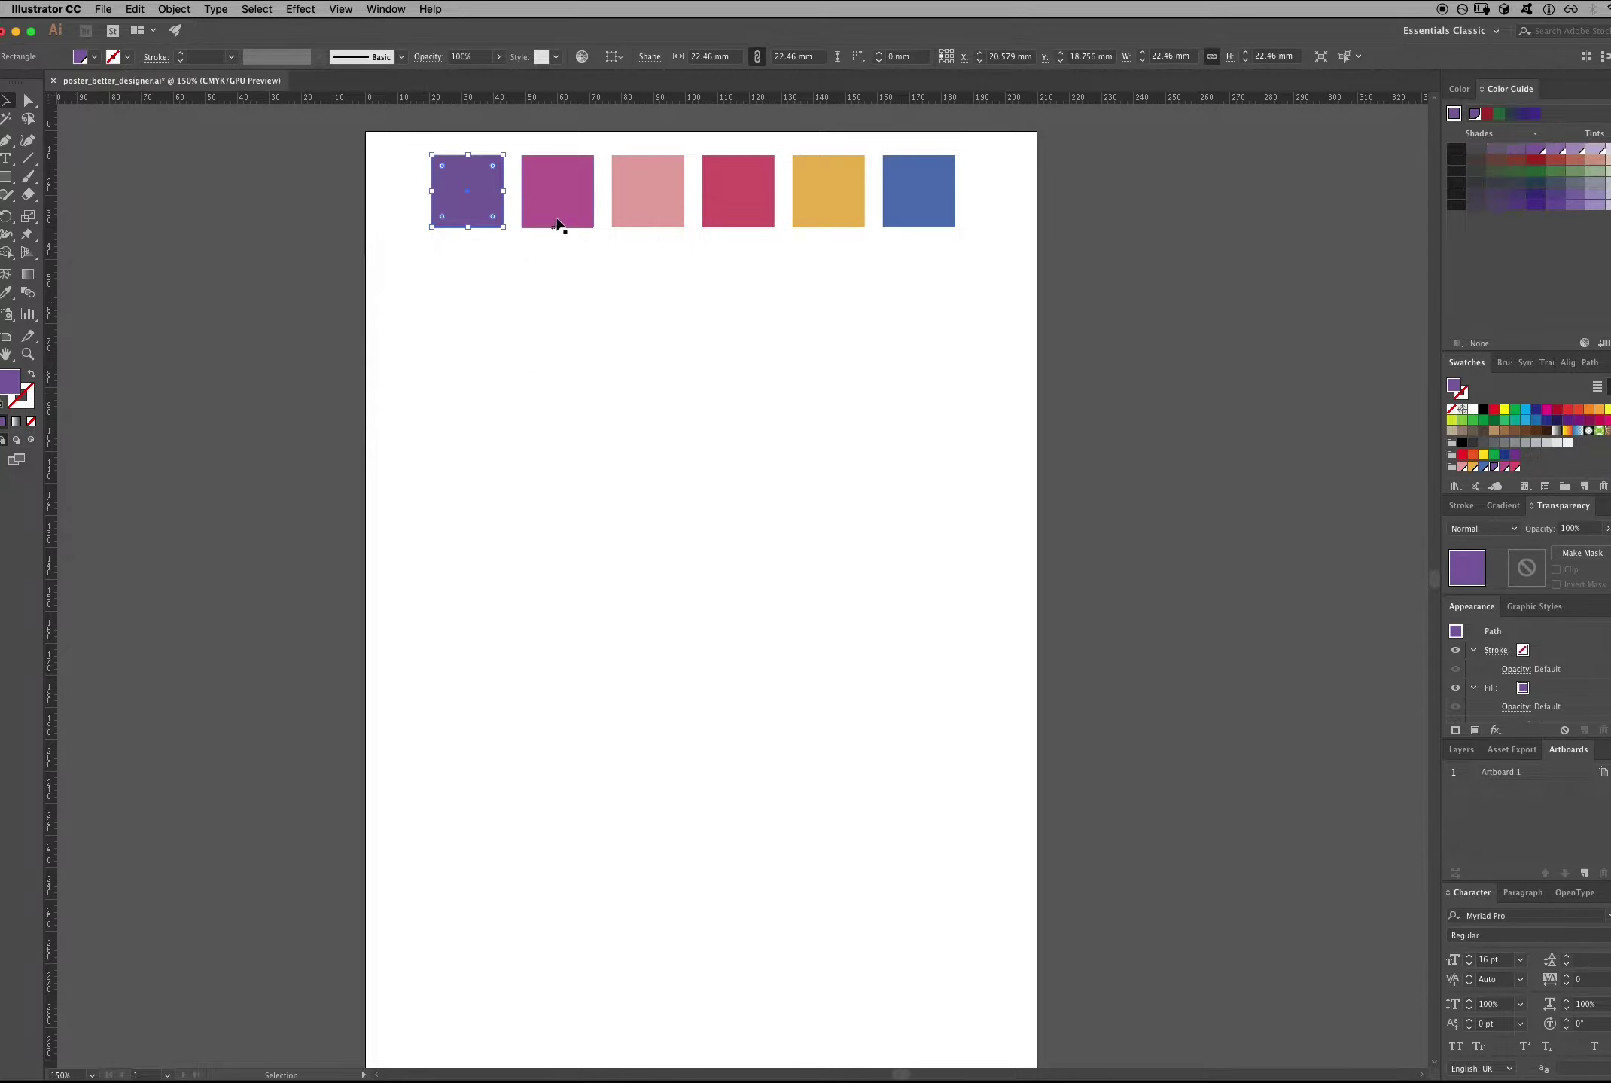
click(561, 200)
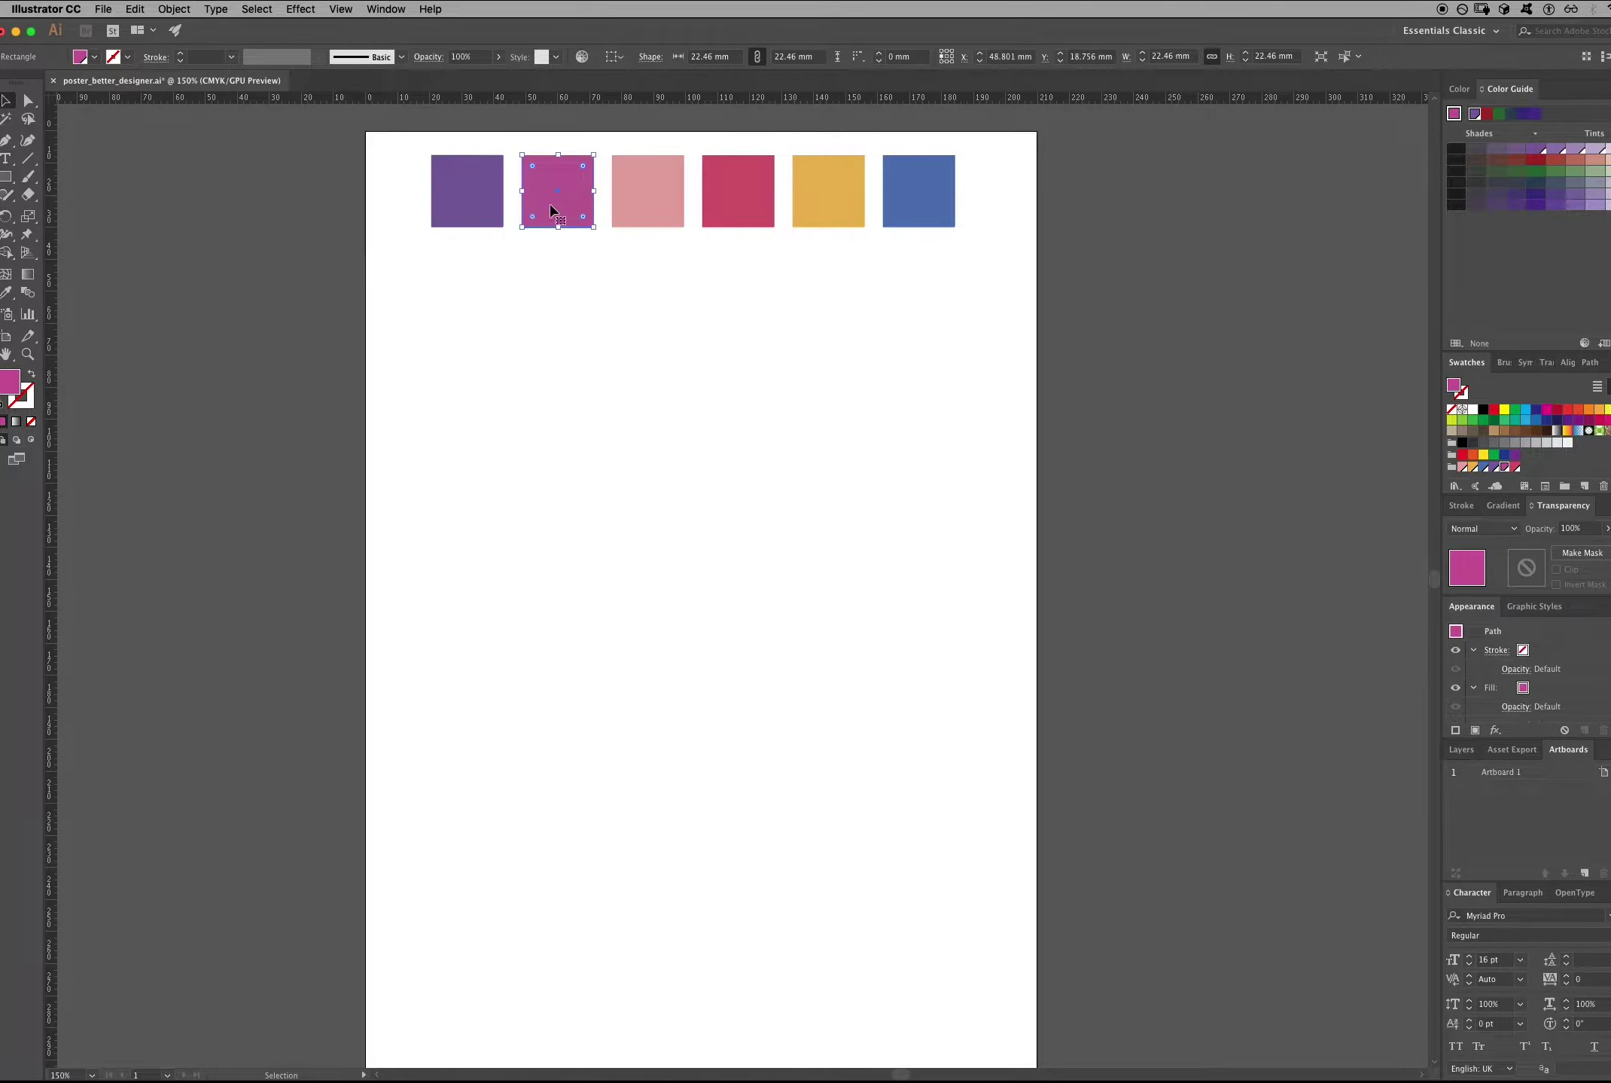
double_click(10, 390)
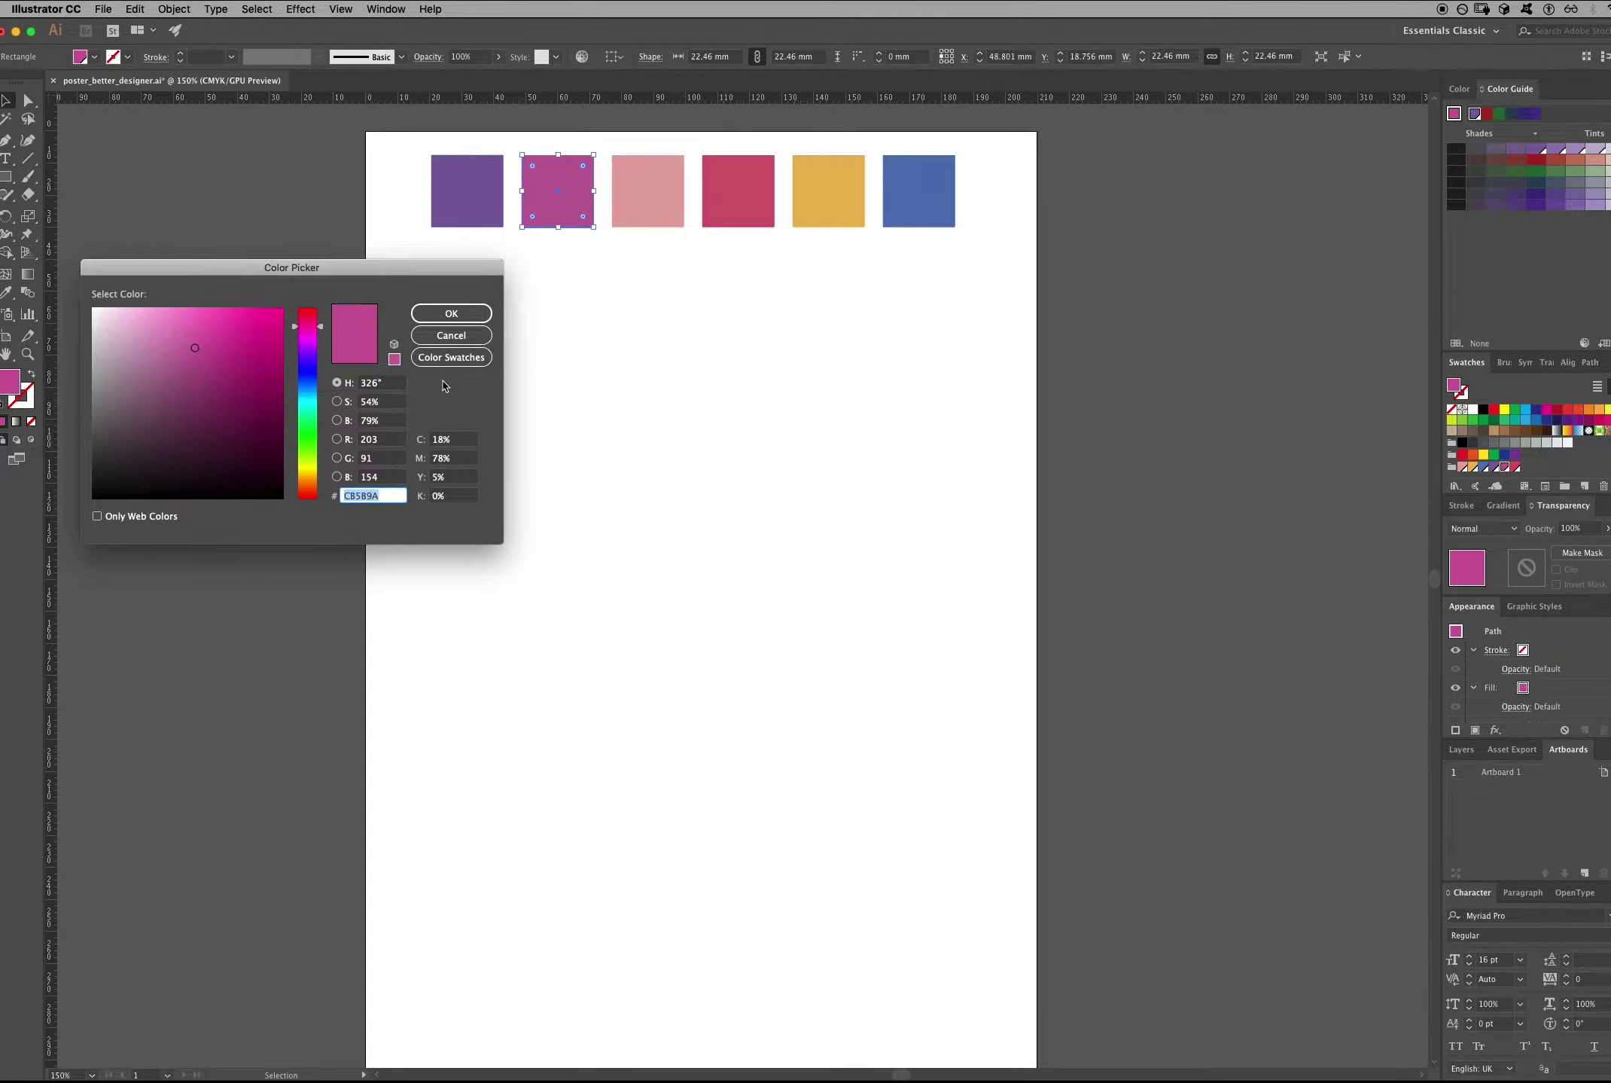
click(473, 317)
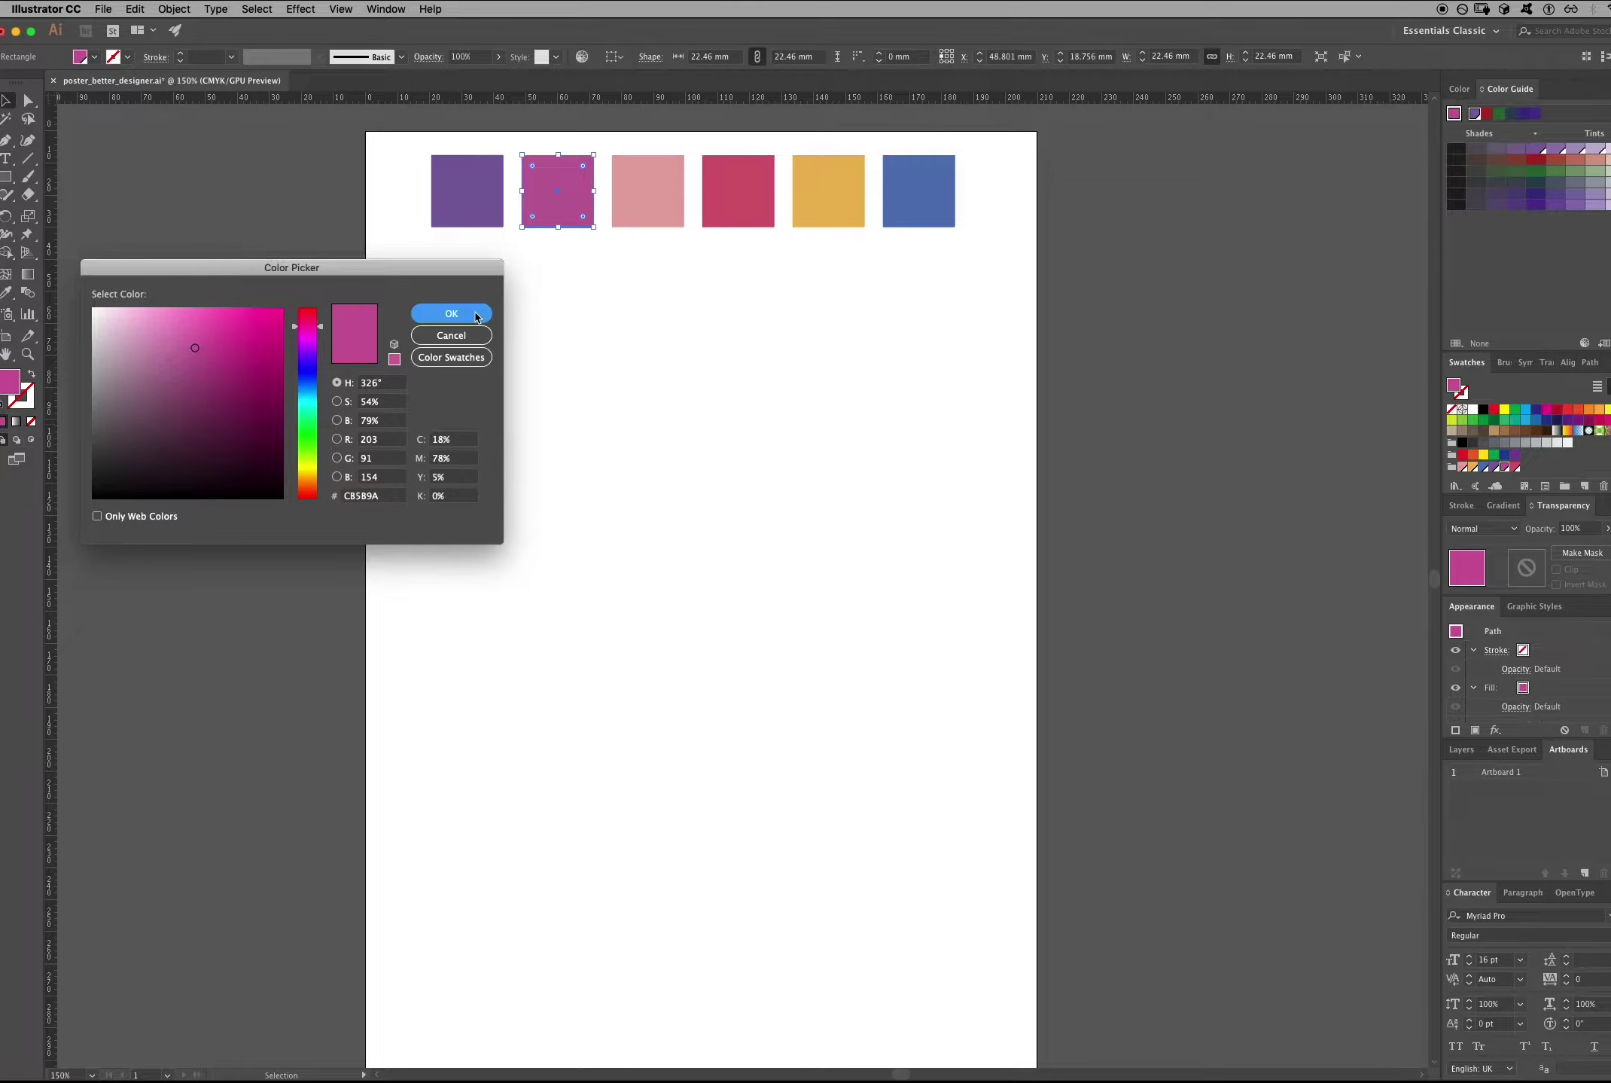
Check the fill colour values of the light pink and crimson squares in the Color Picker.
click(647, 189)
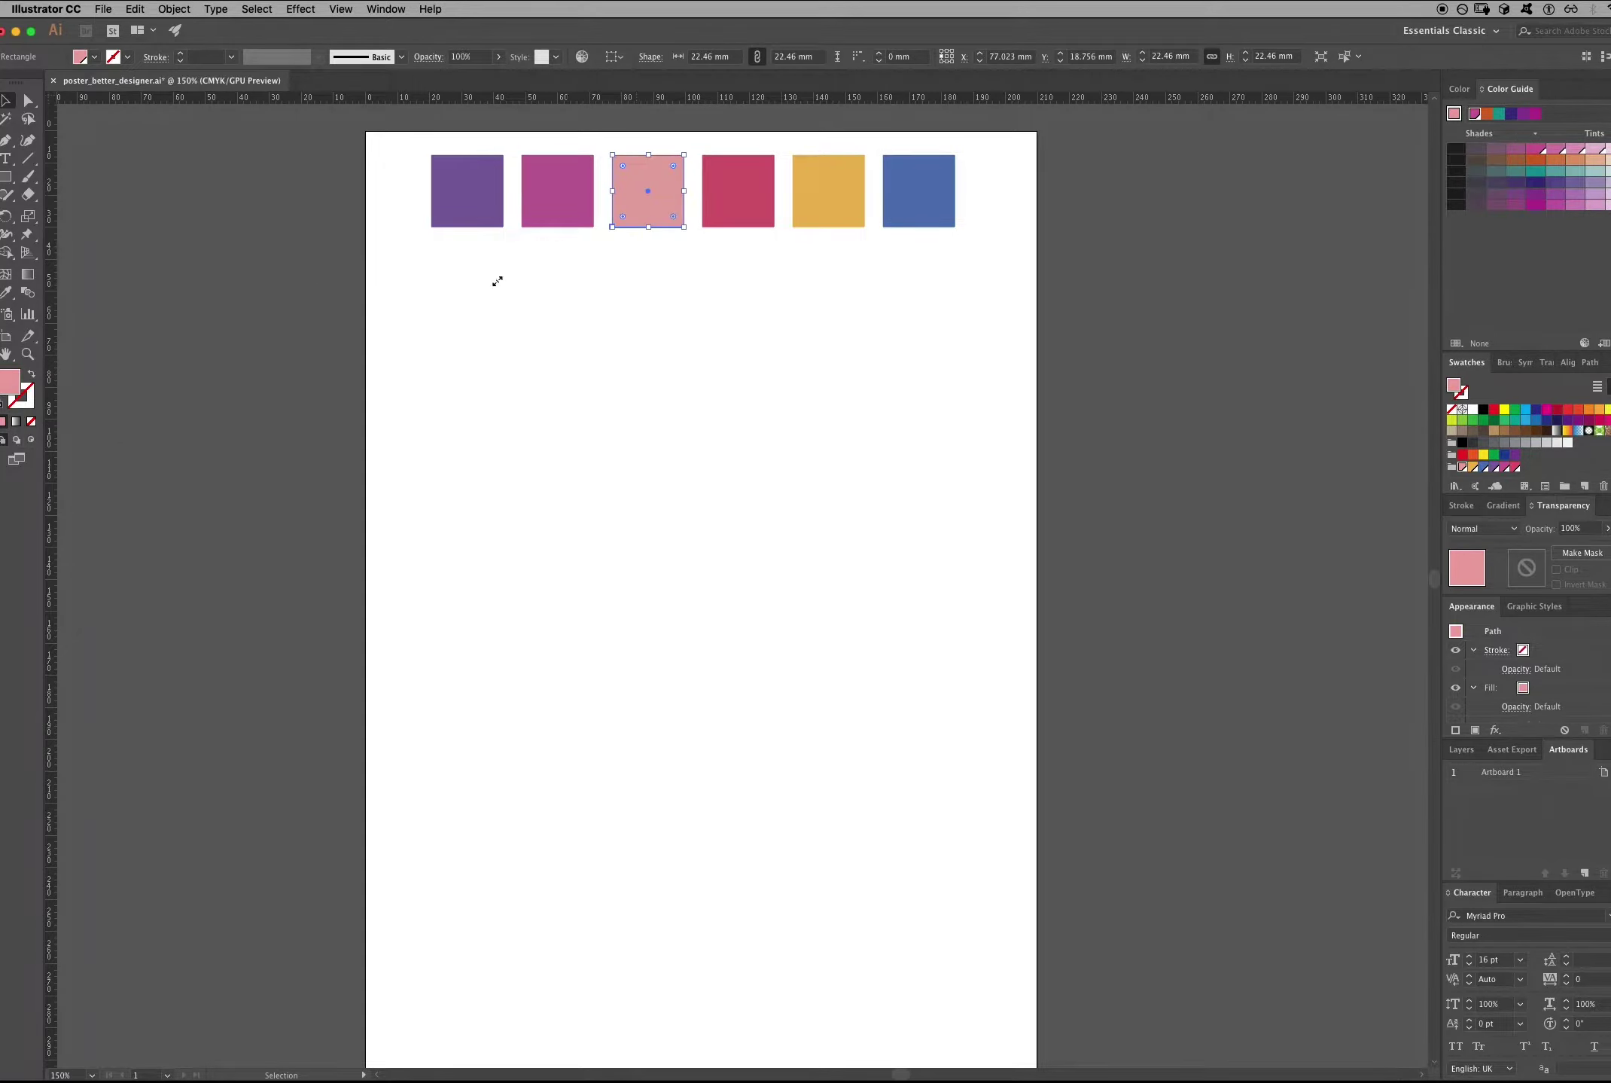
double_click(11, 390)
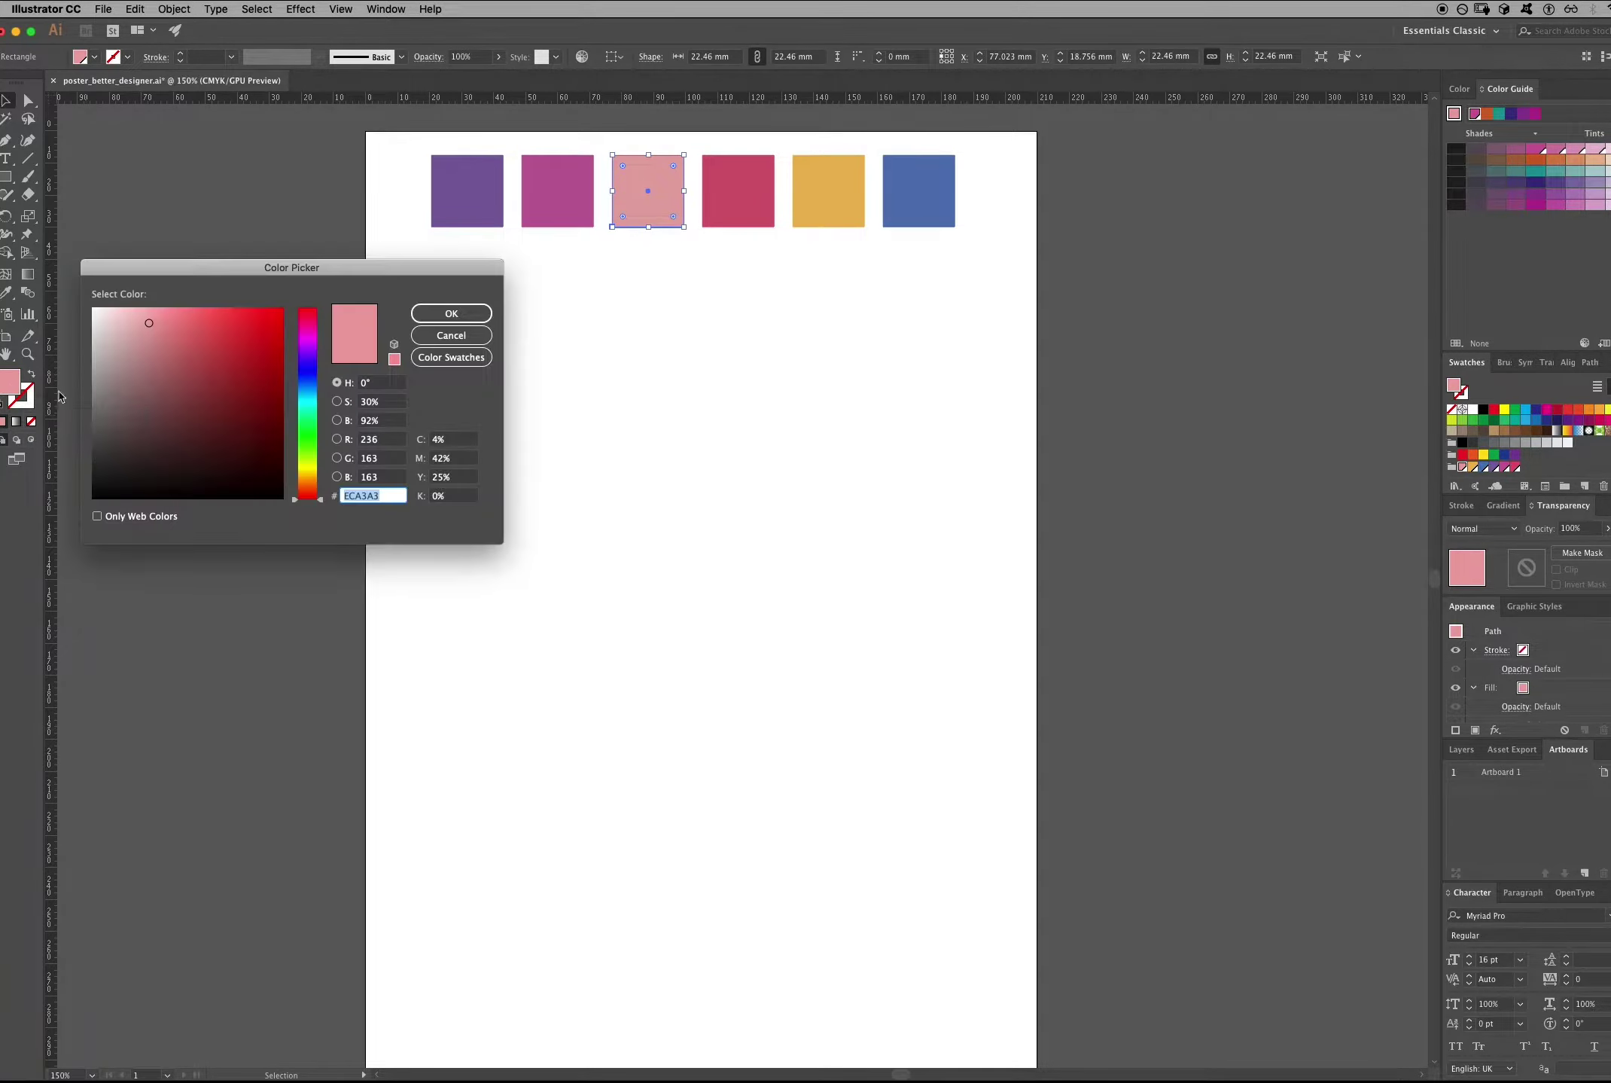
click(474, 317)
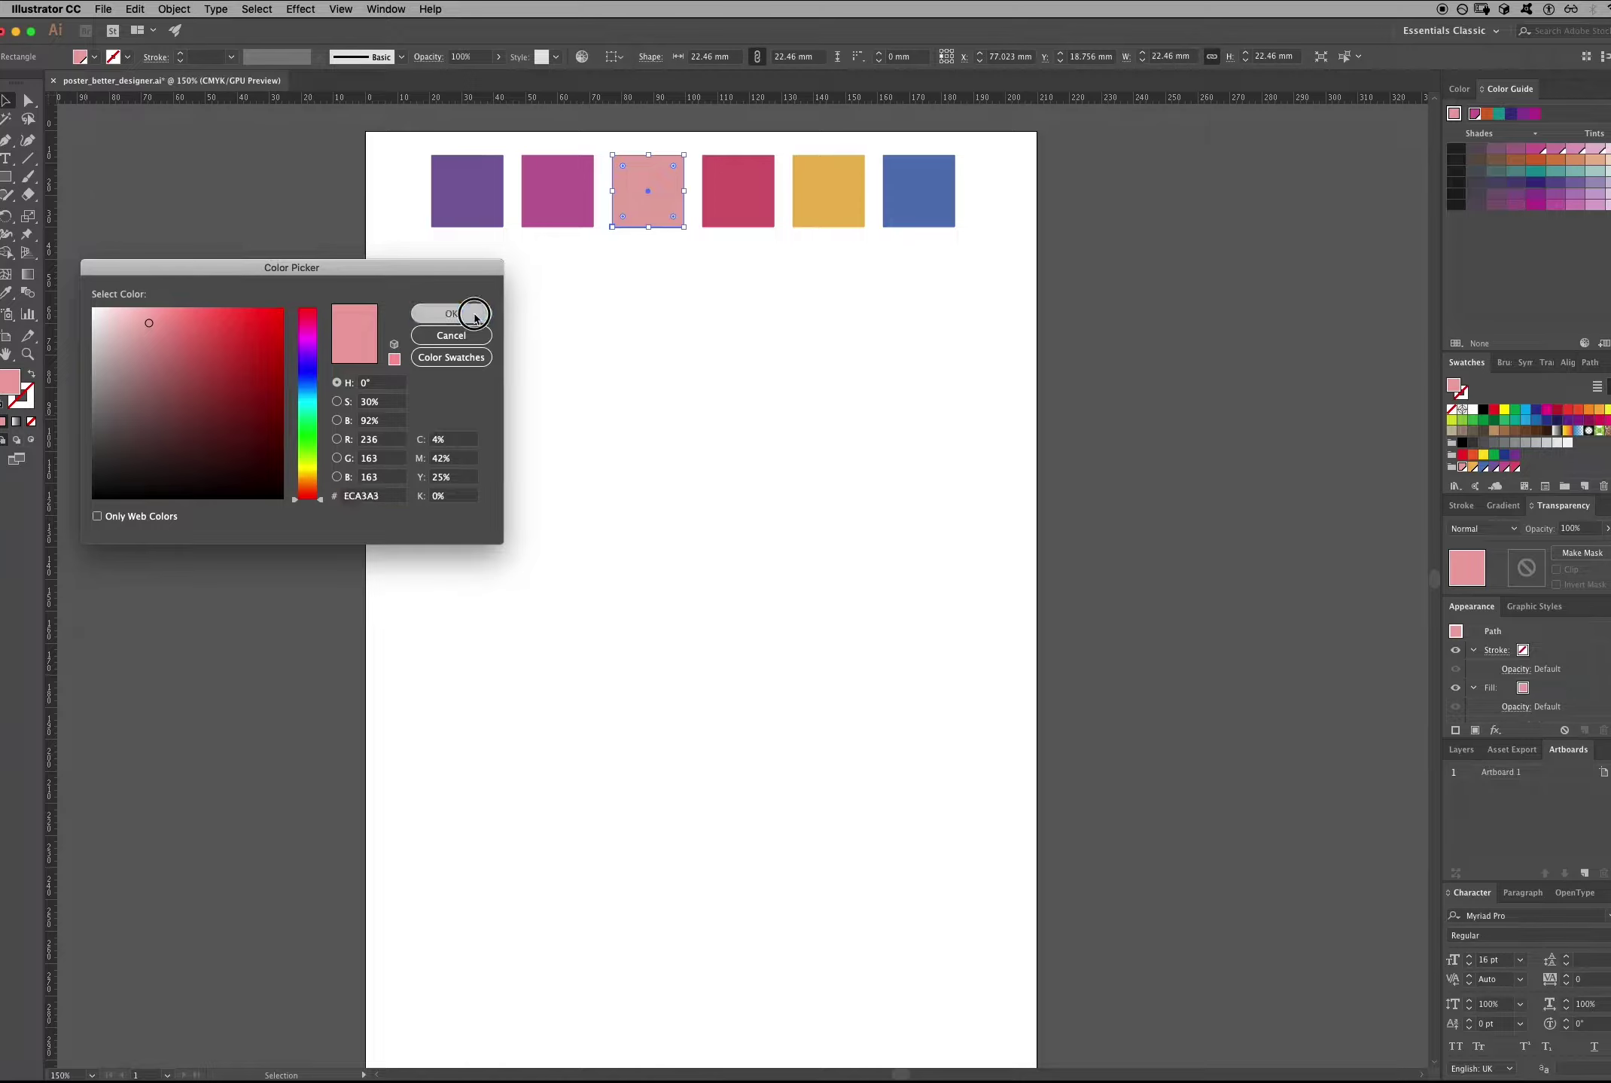
click(725, 176)
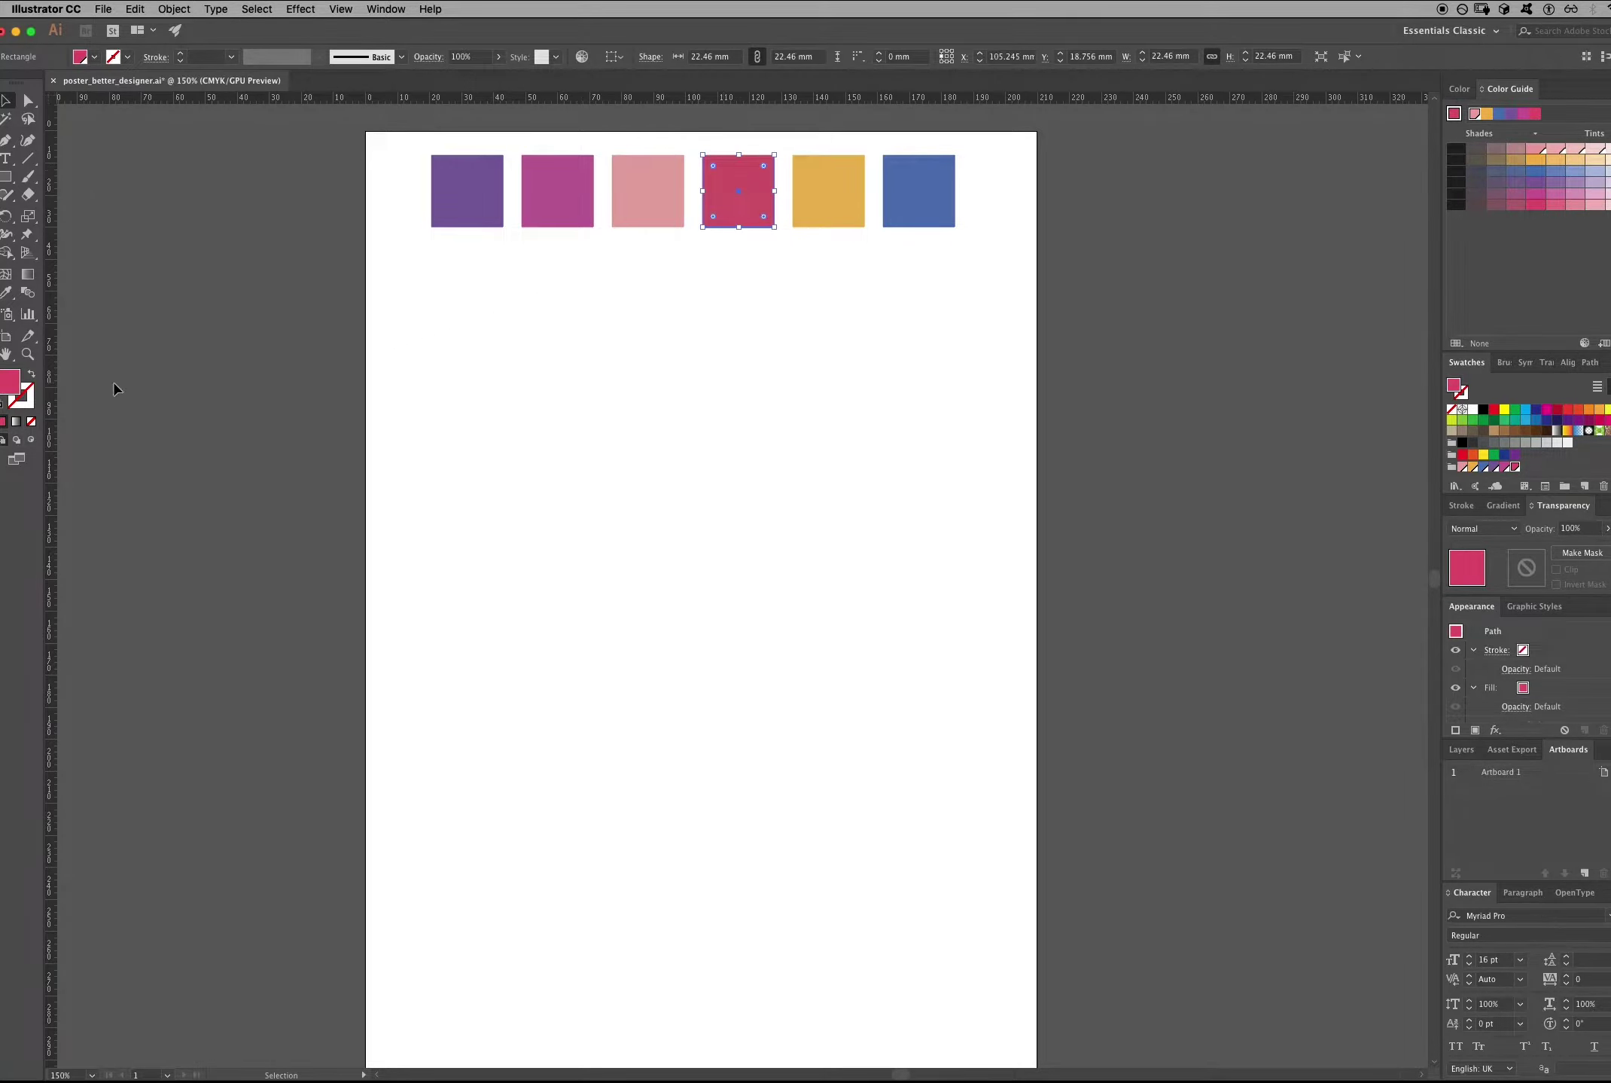
double_click(11, 385)
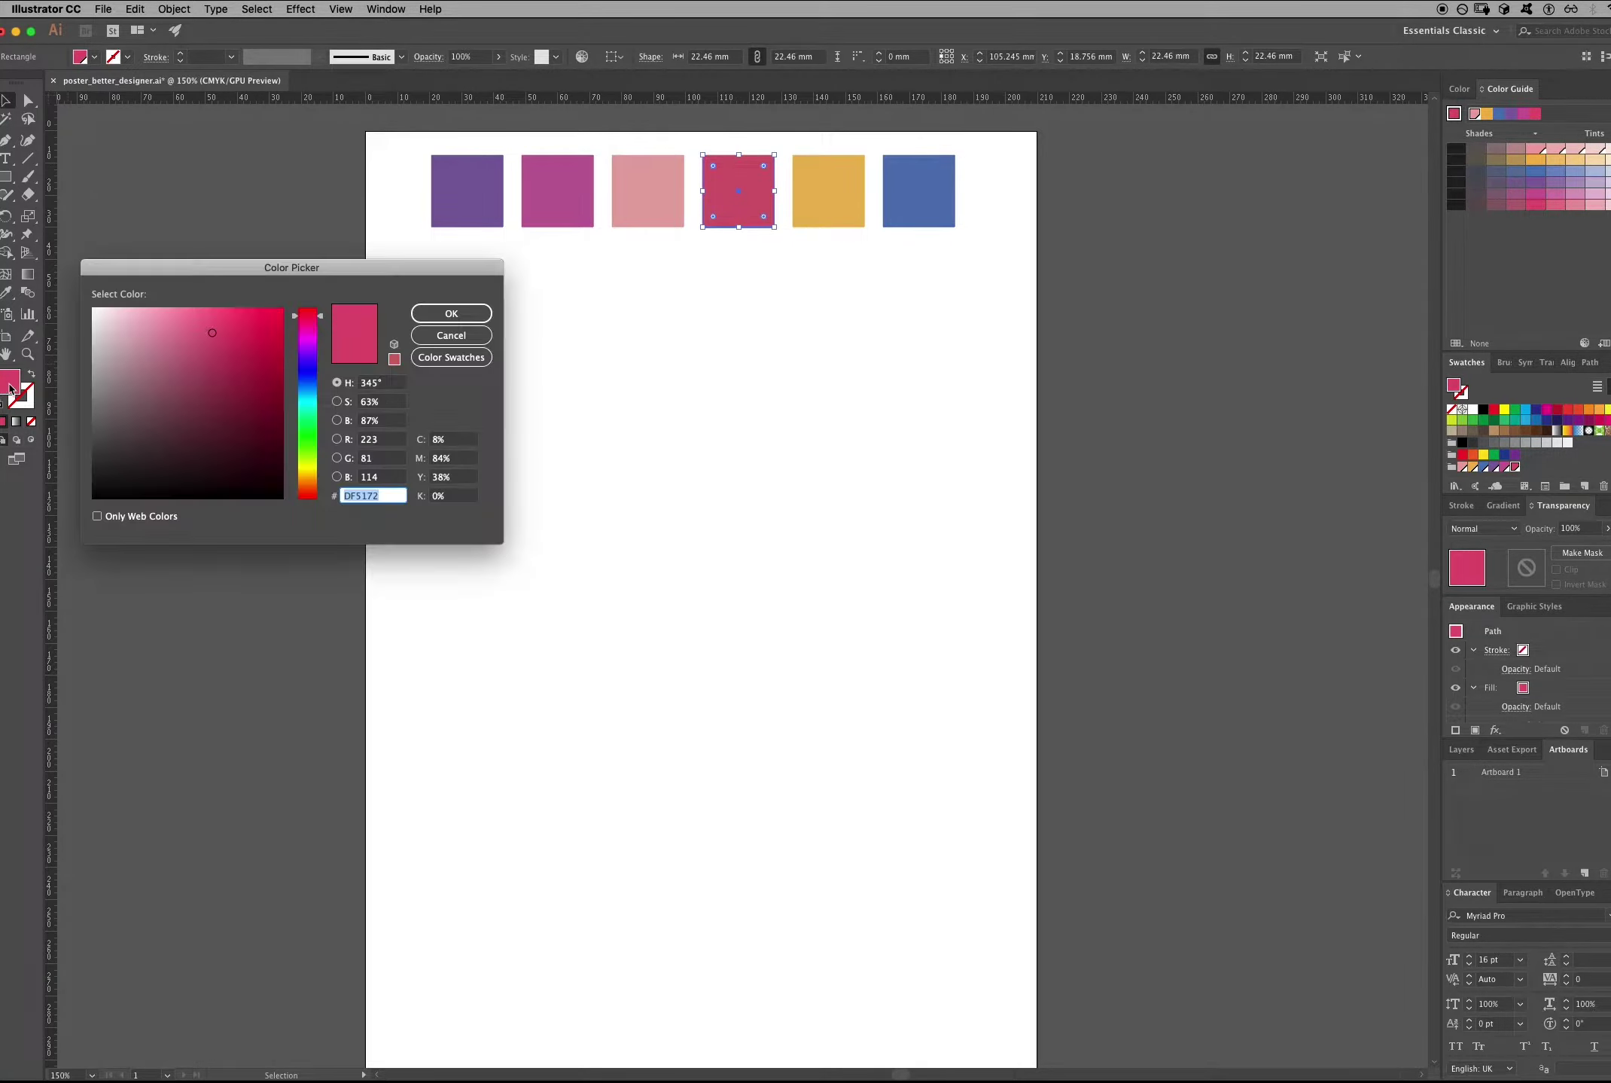
click(463, 316)
Check the fill colour values of the yellow and blue squares in the Color Picker.
click(817, 218)
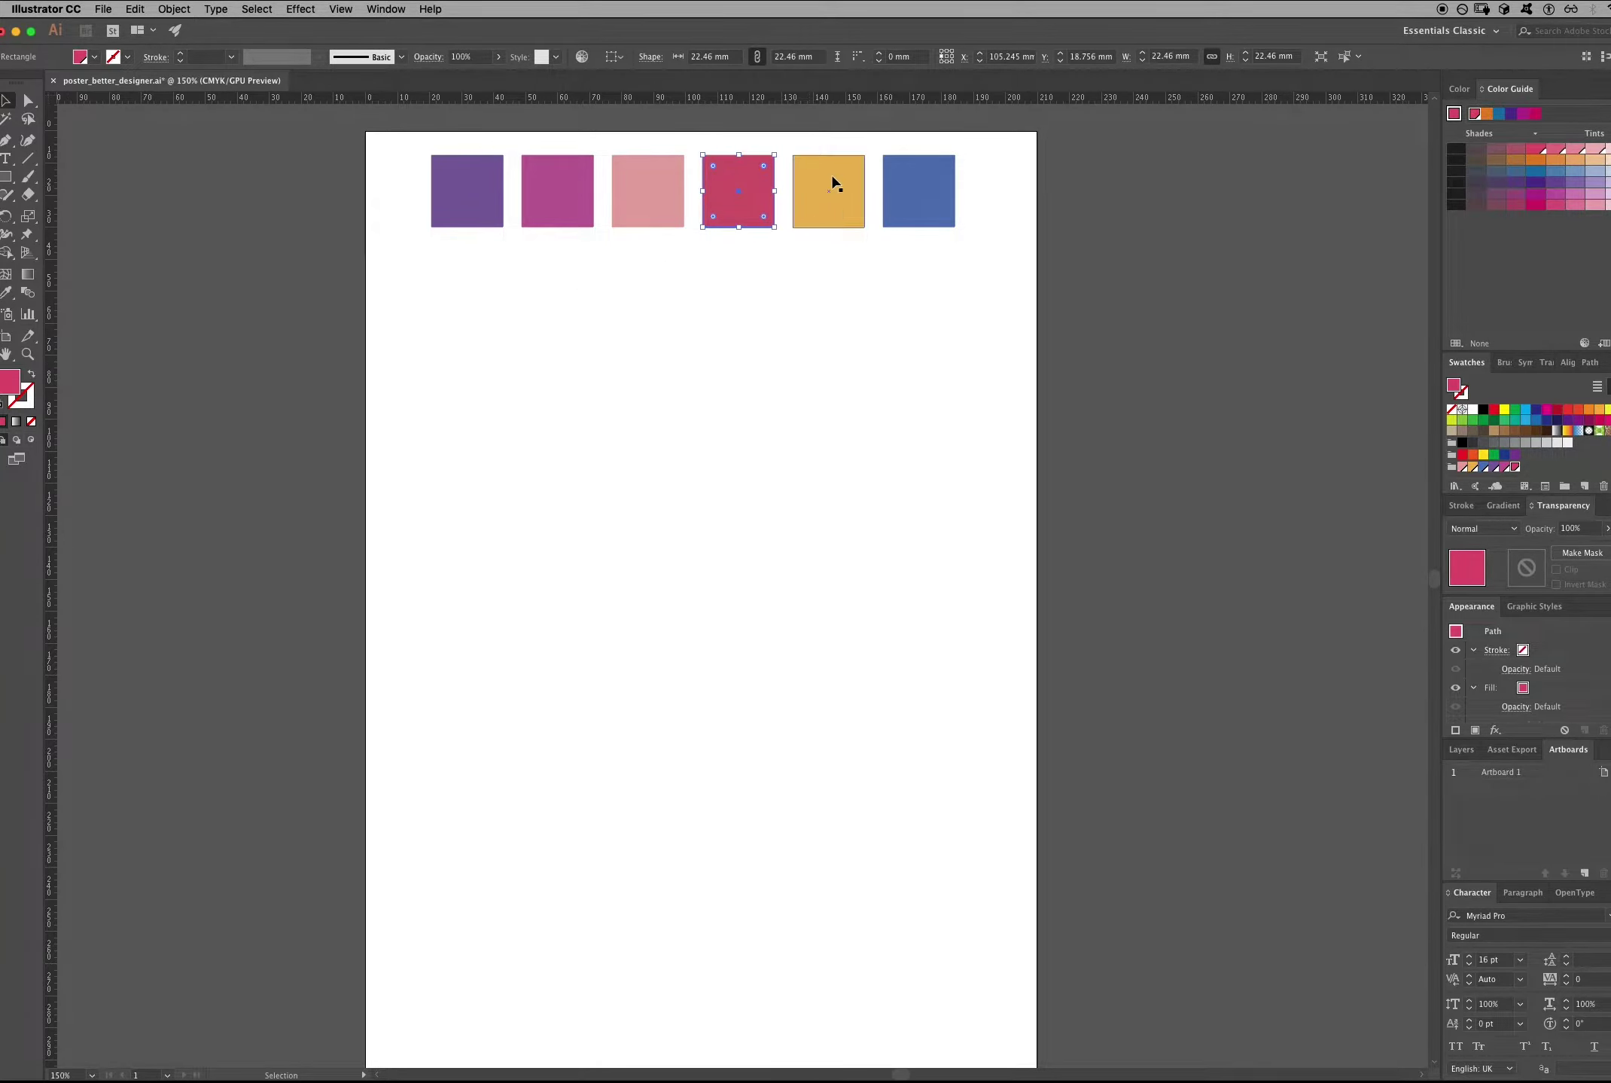
double_click(11, 385)
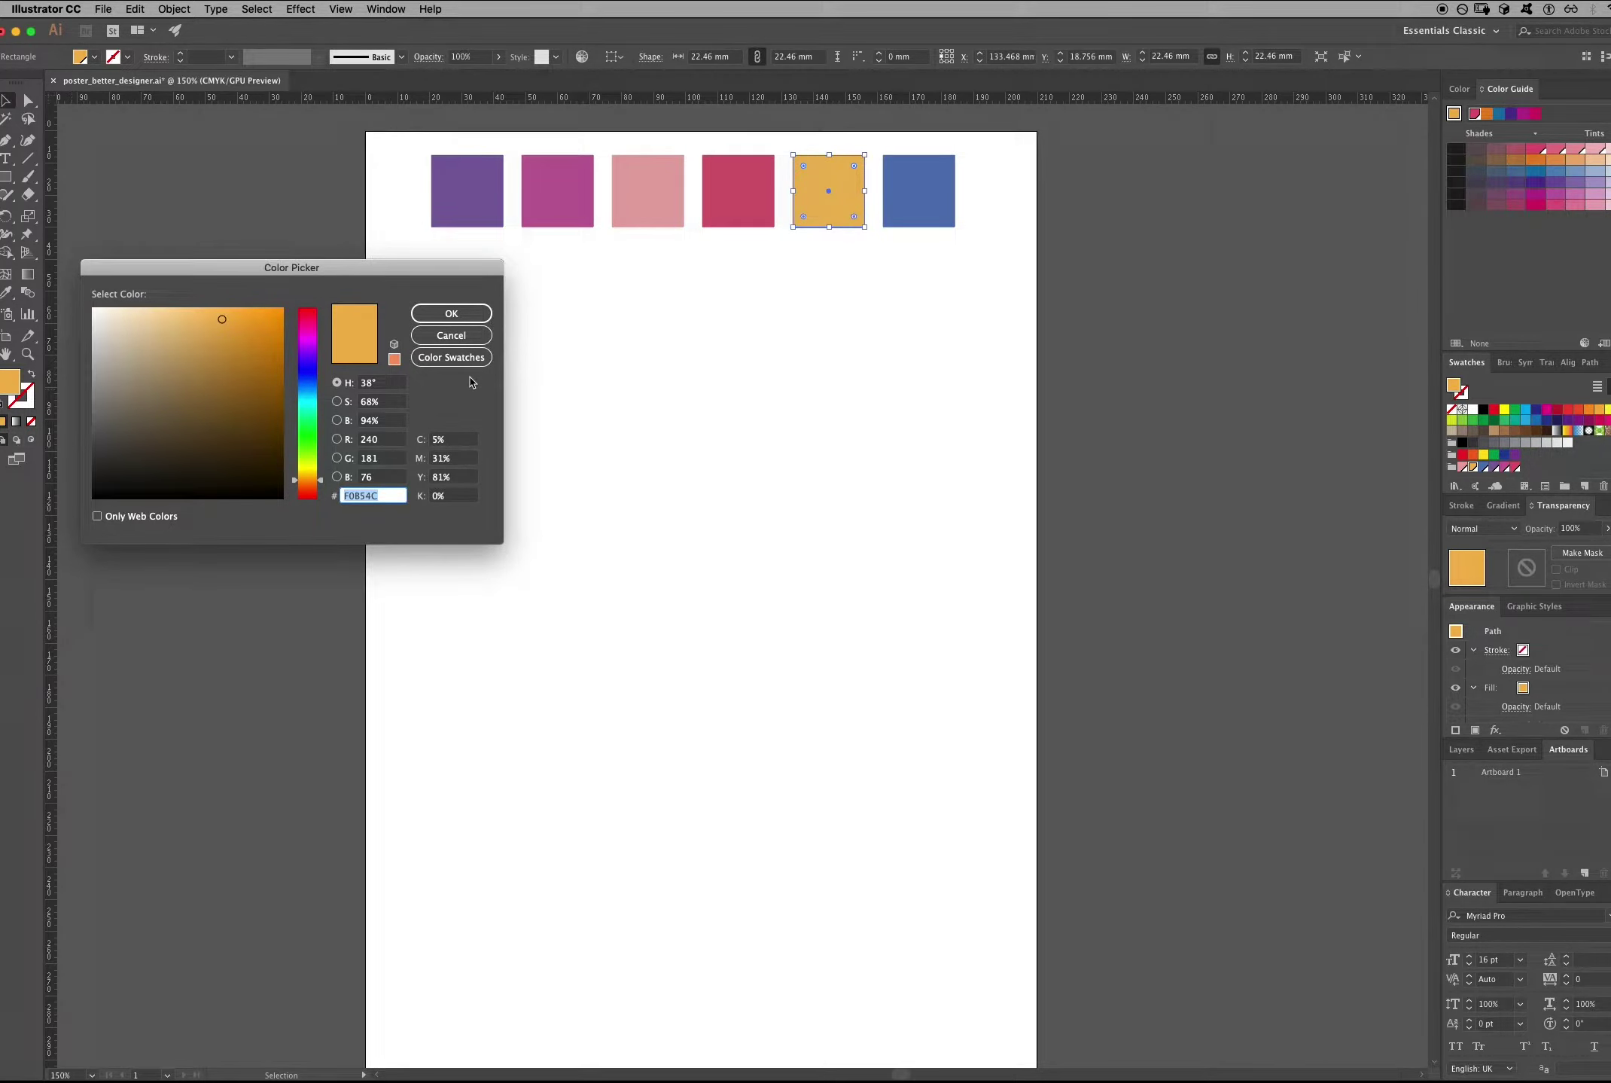
click(473, 315)
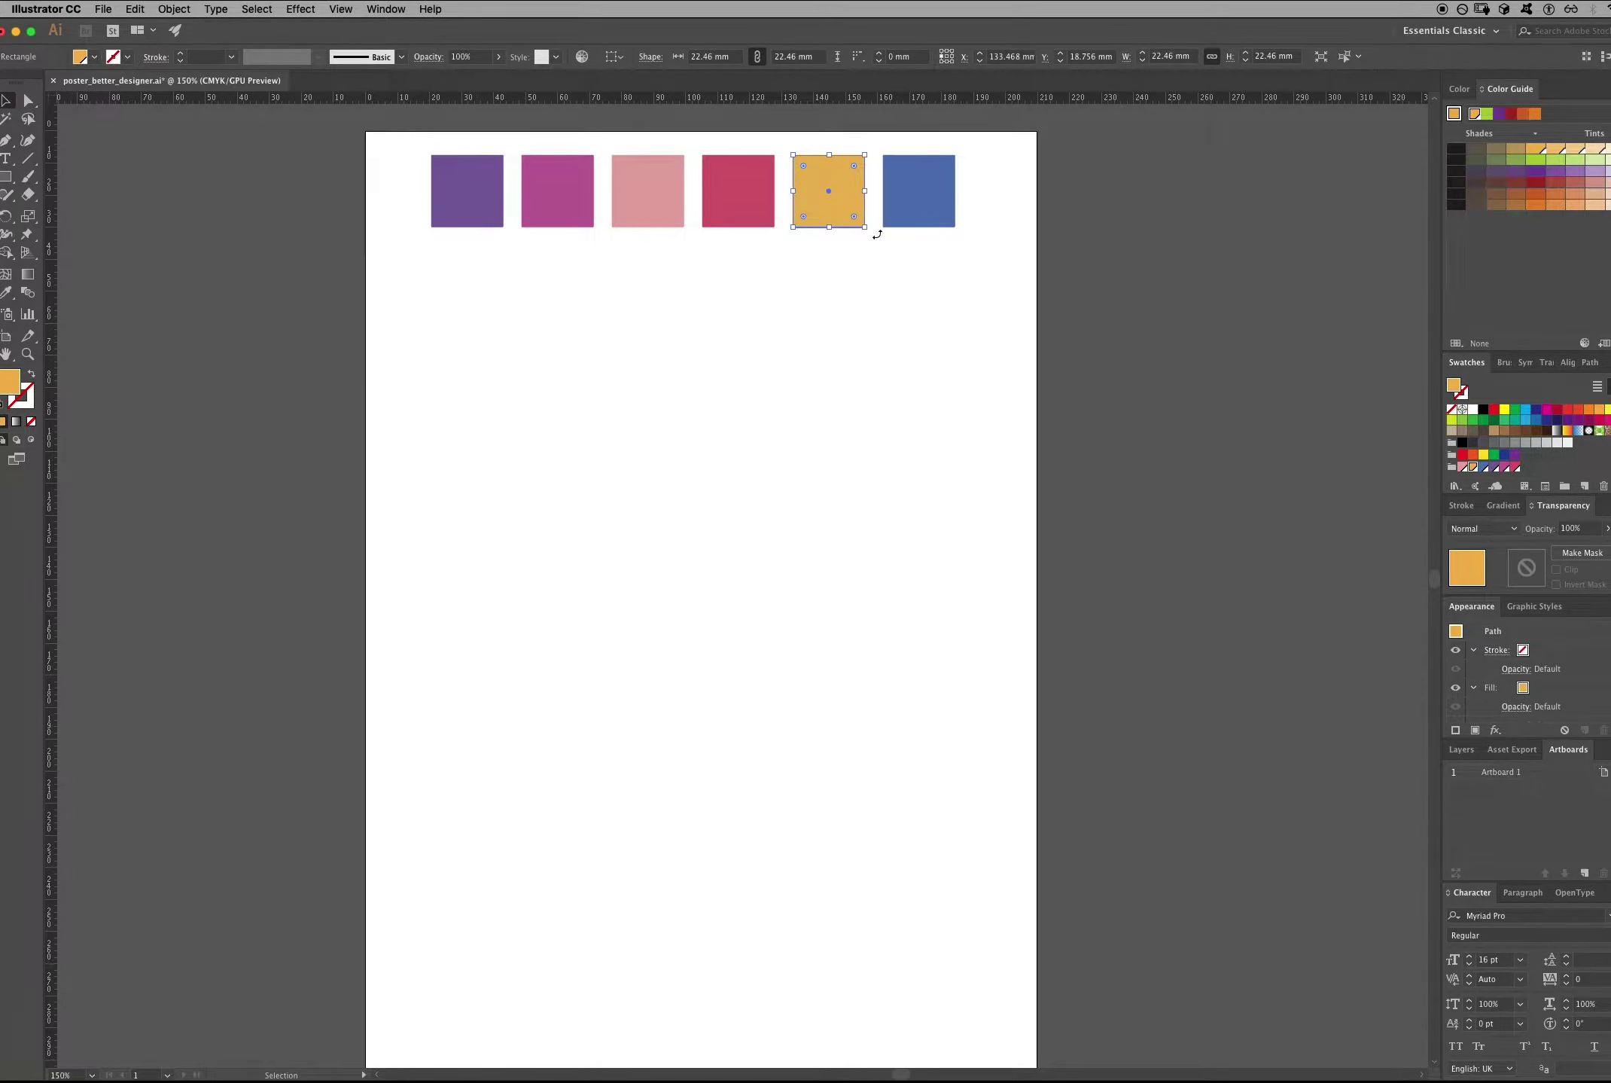
click(942, 172)
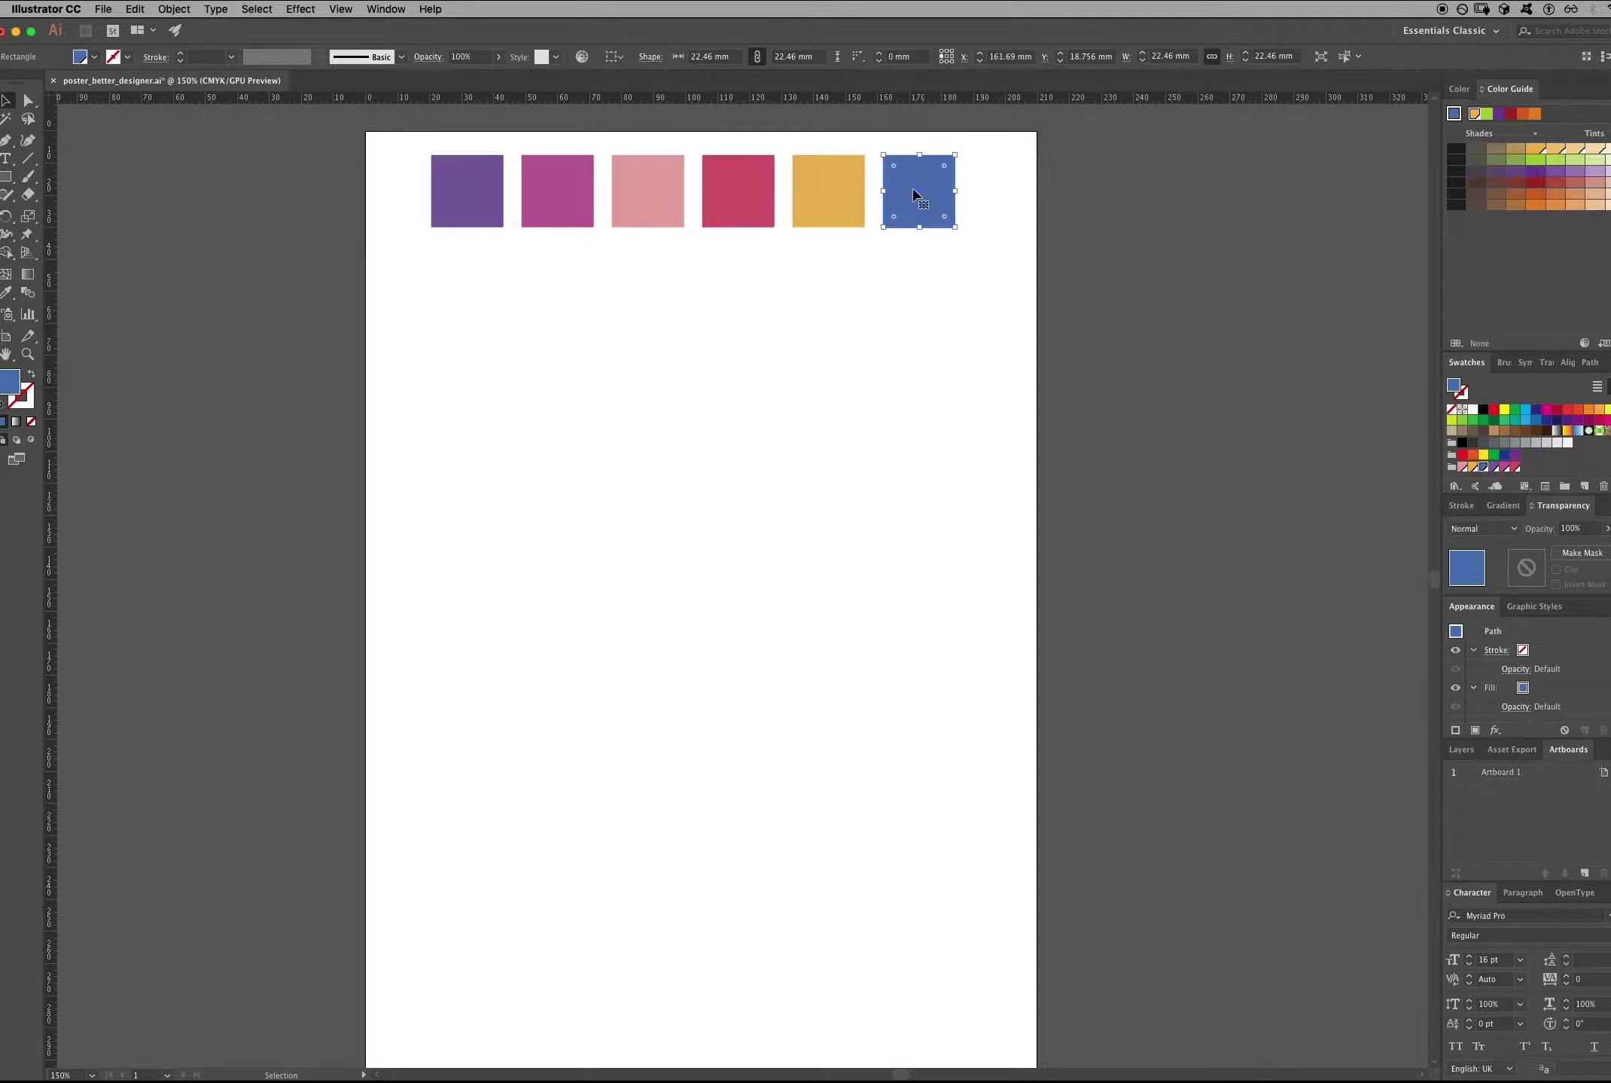
double_click(10, 388)
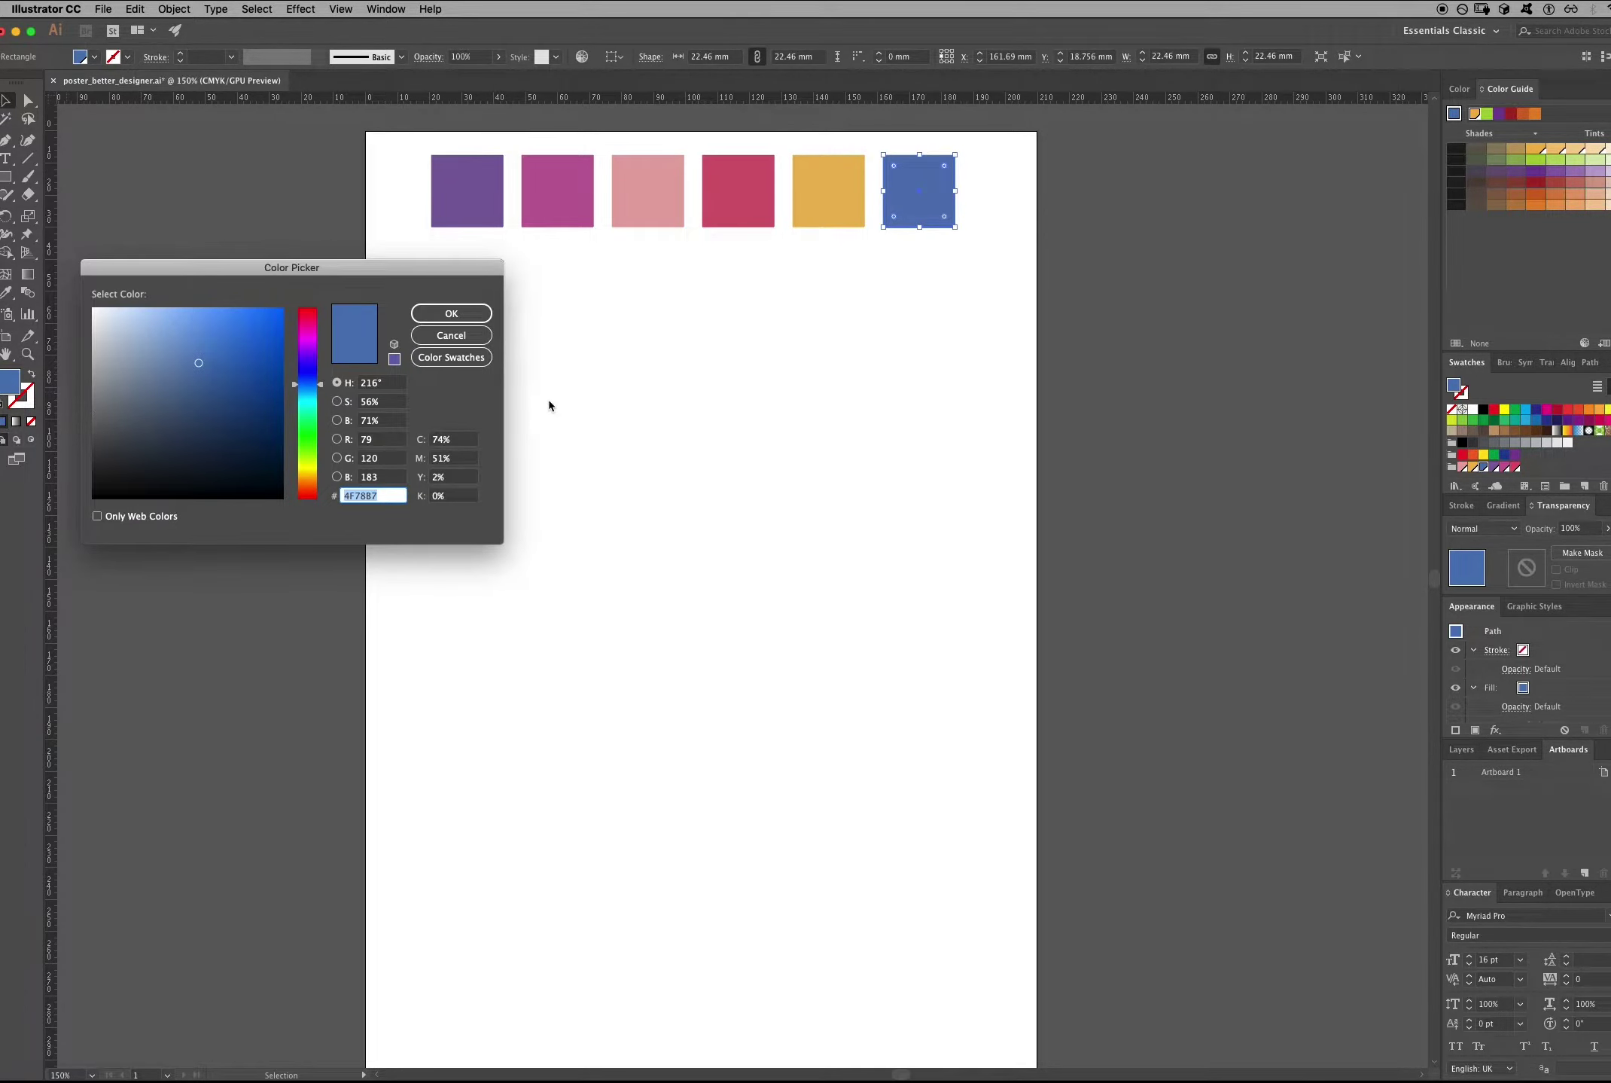
click(474, 314)
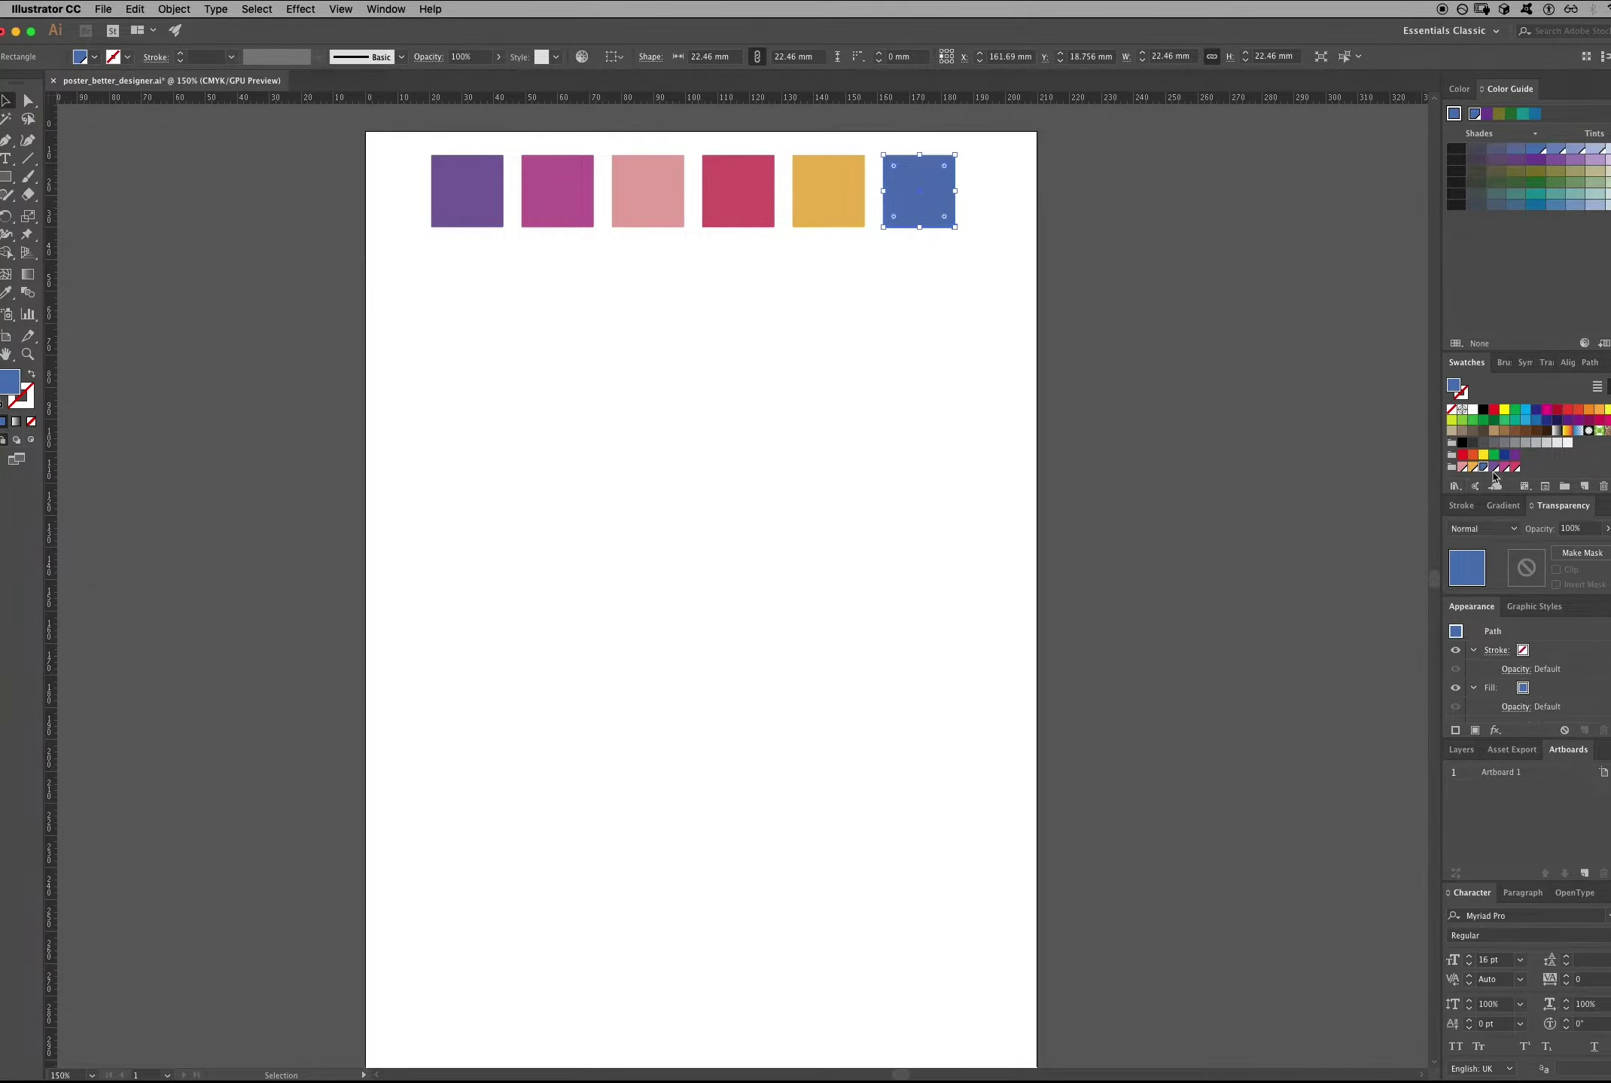
Move all six coloured squares together off the page, just above the artboard's top edge.
scroll(1058, 365, up, 3)
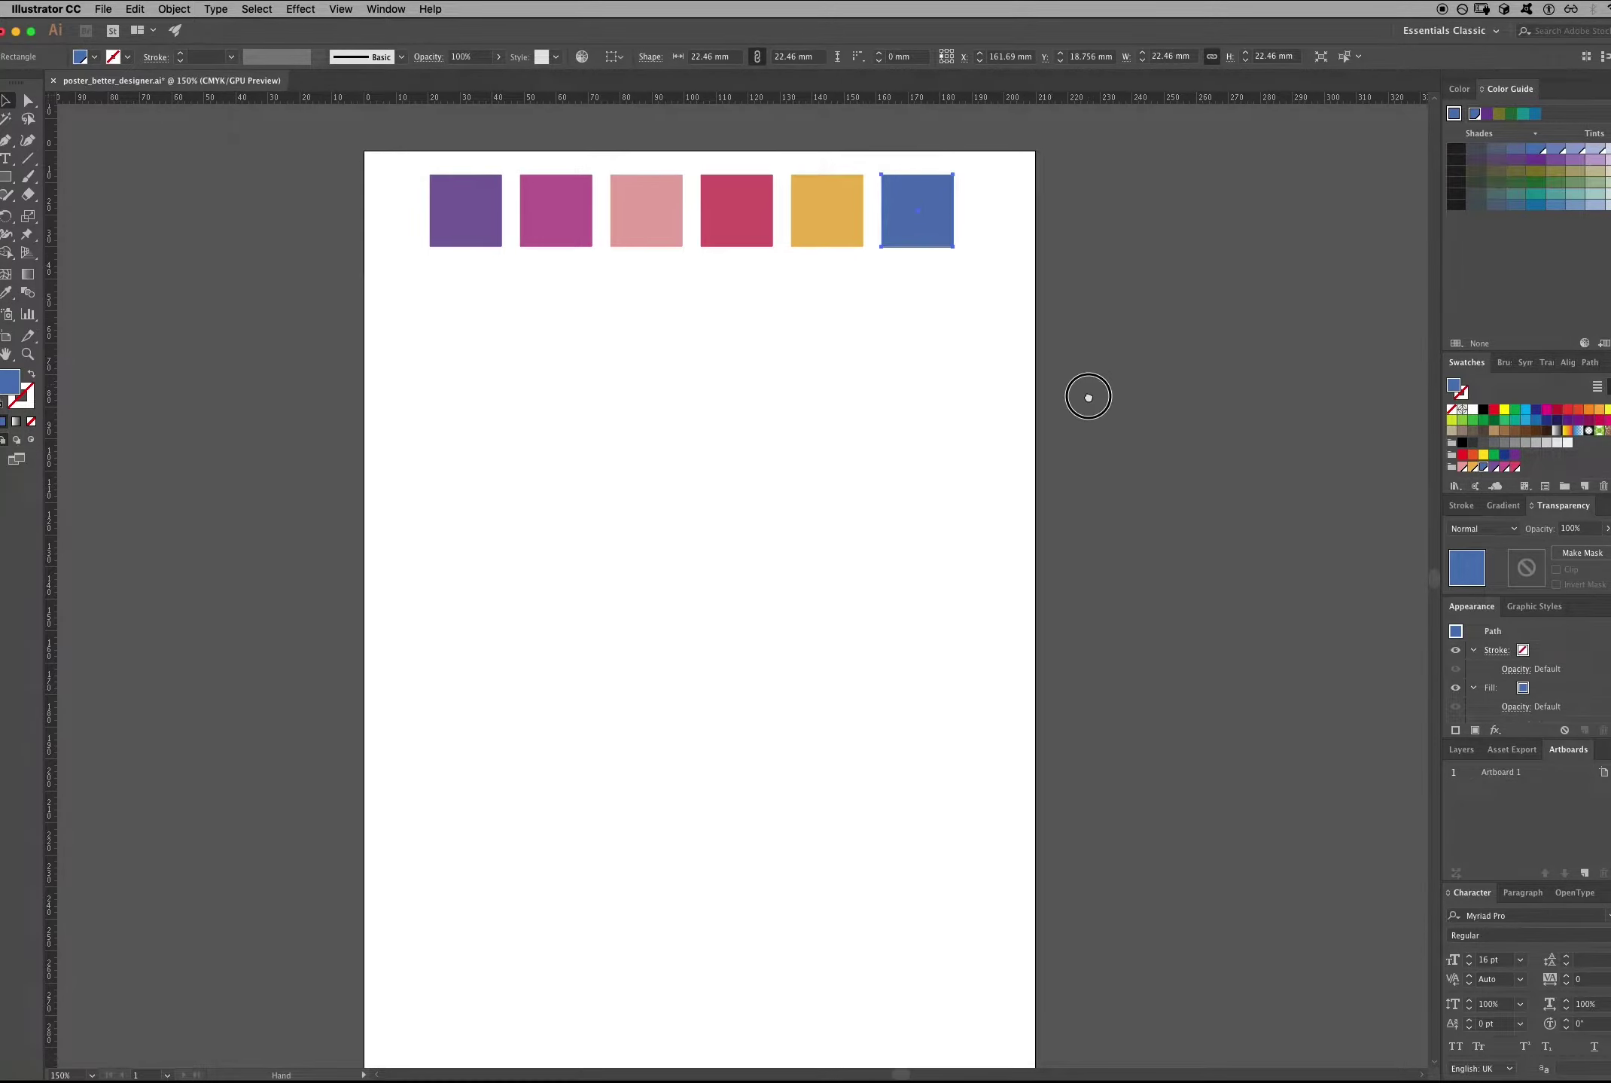
drag(403, 199, 977, 374)
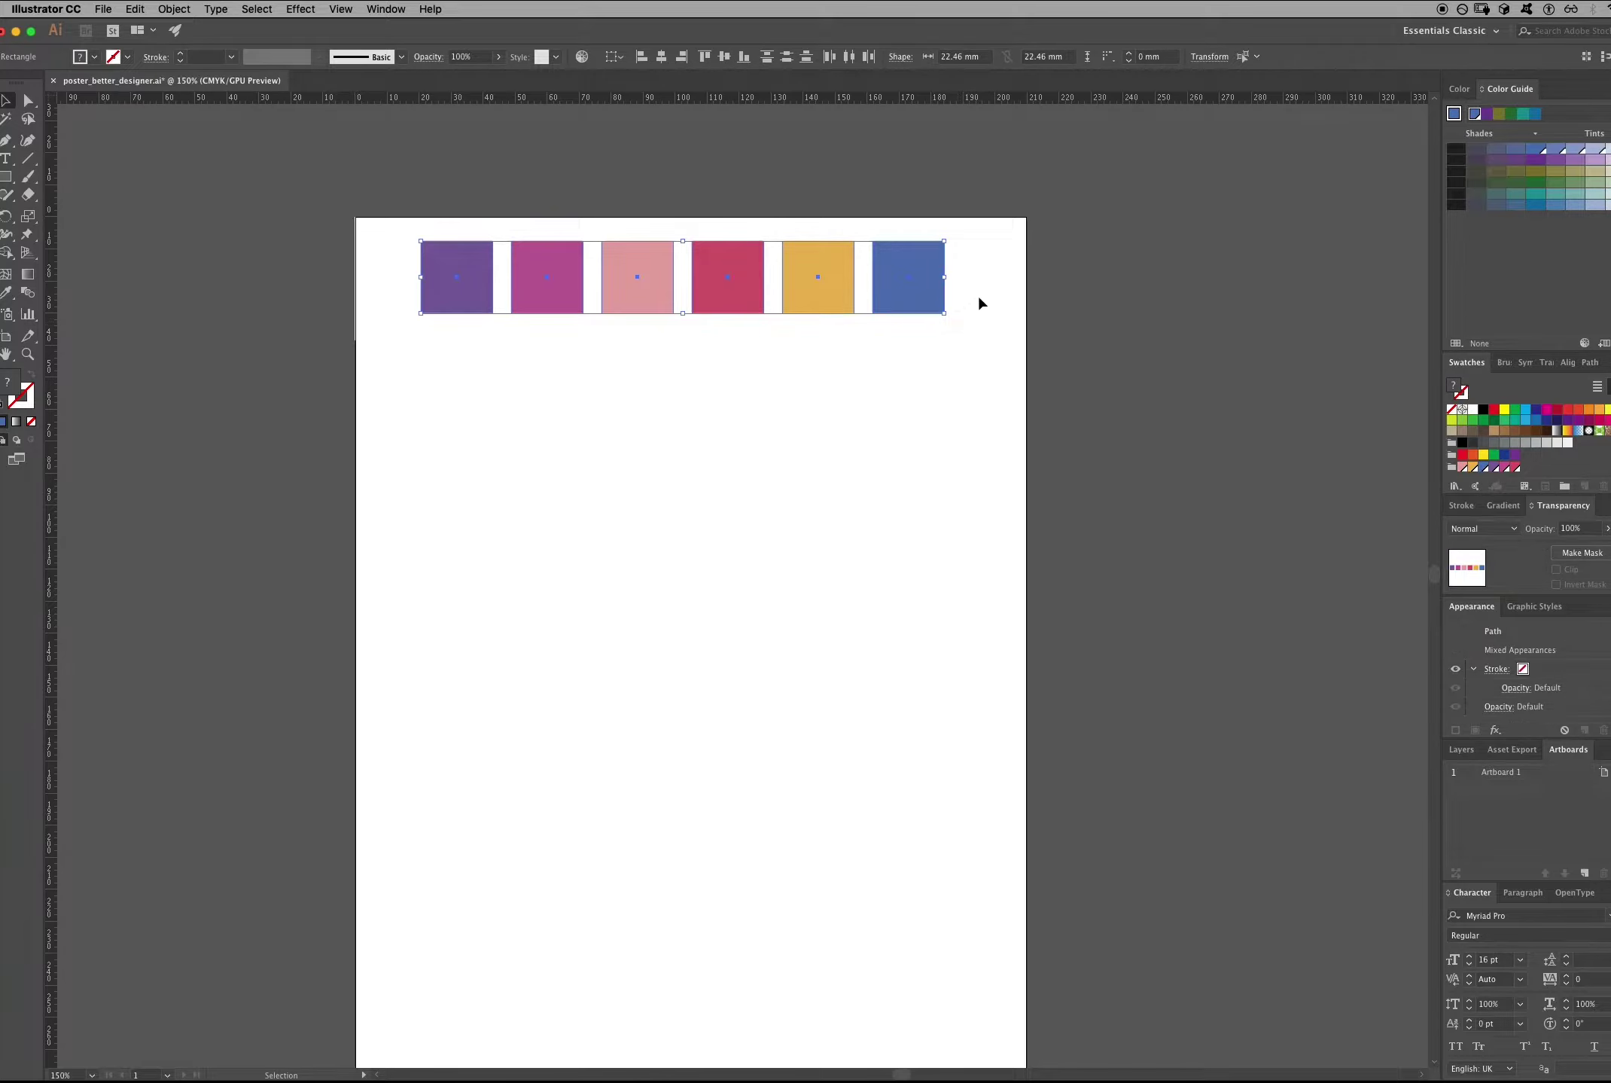
drag(919, 299, 920, 167)
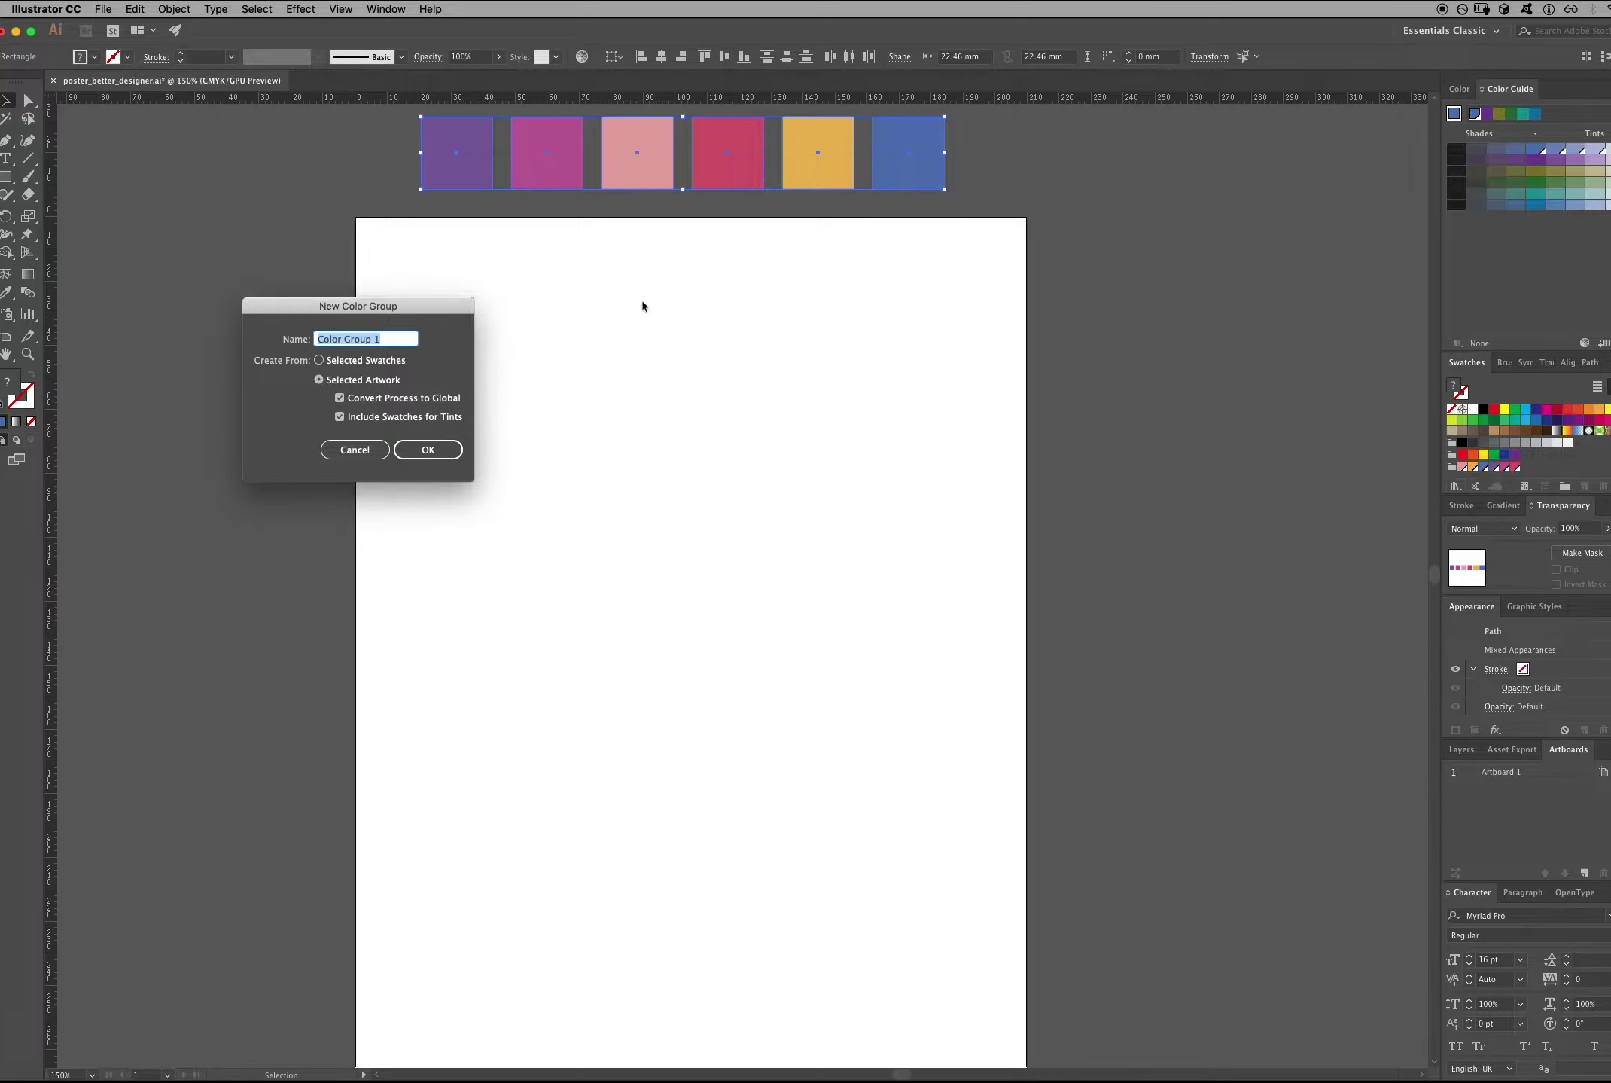
click(365, 450)
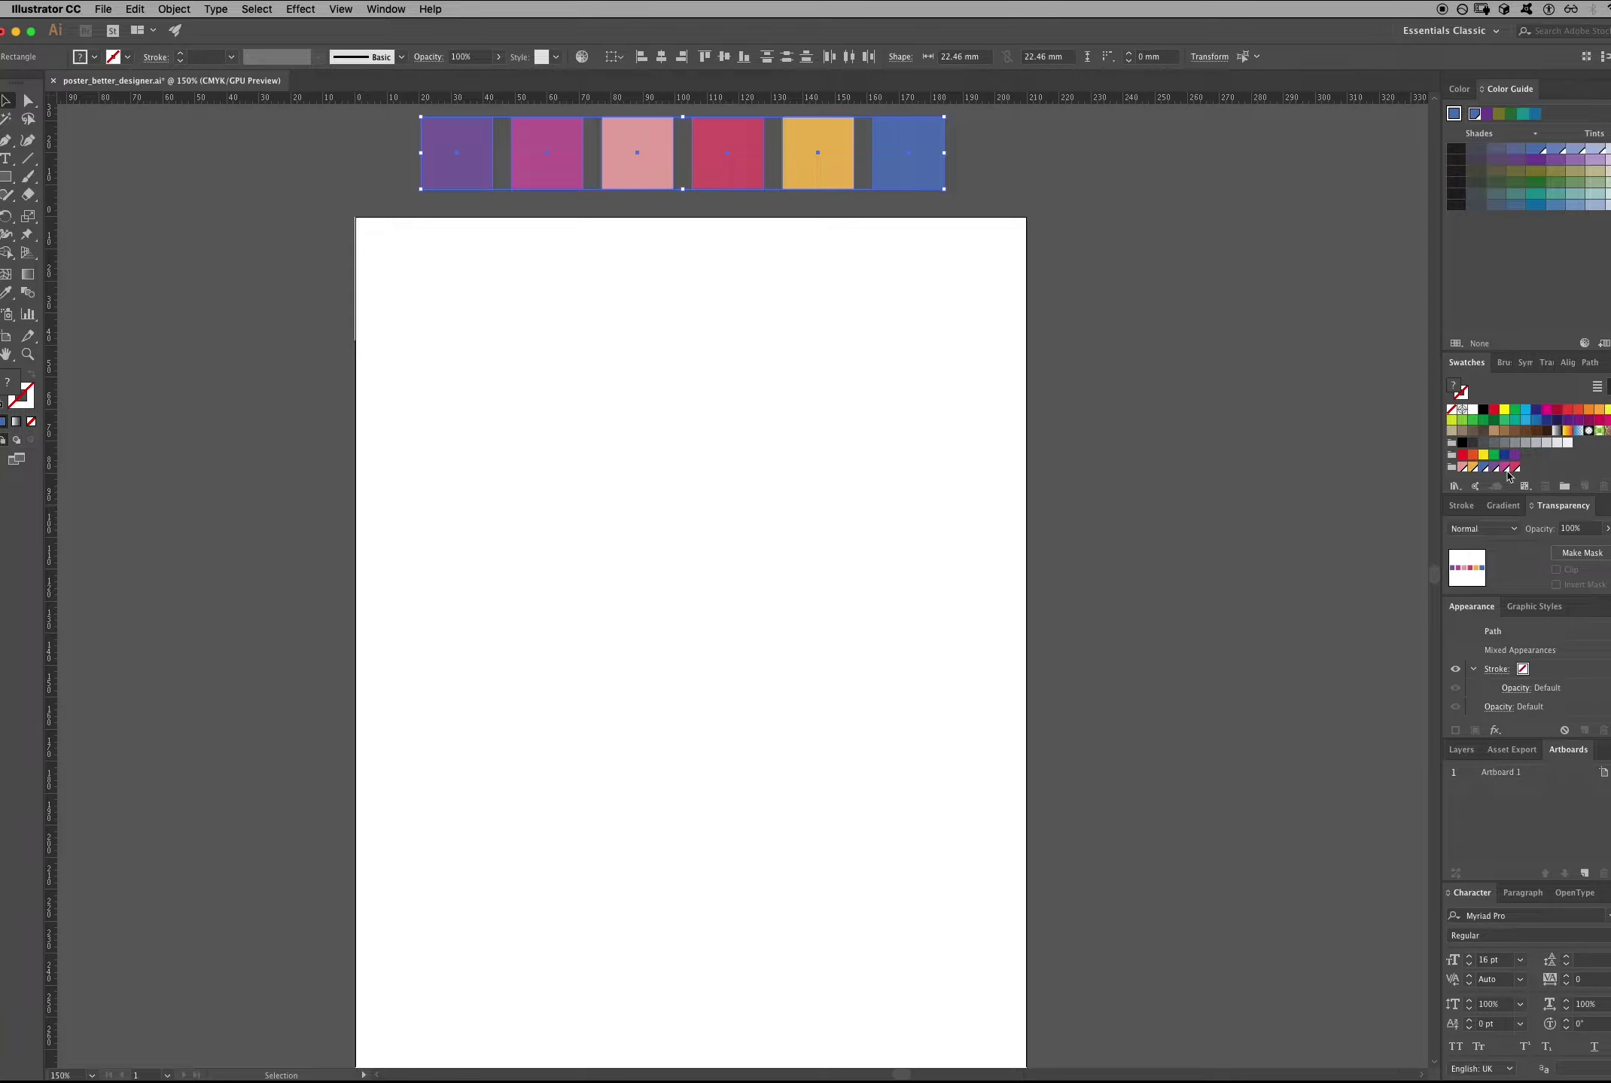
Move the placed hand-drawn poster sketch on Layer 2 slightly up, to about X 0.2 mm and Y 151.7 mm.
drag(1138, 496, 1138, 414)
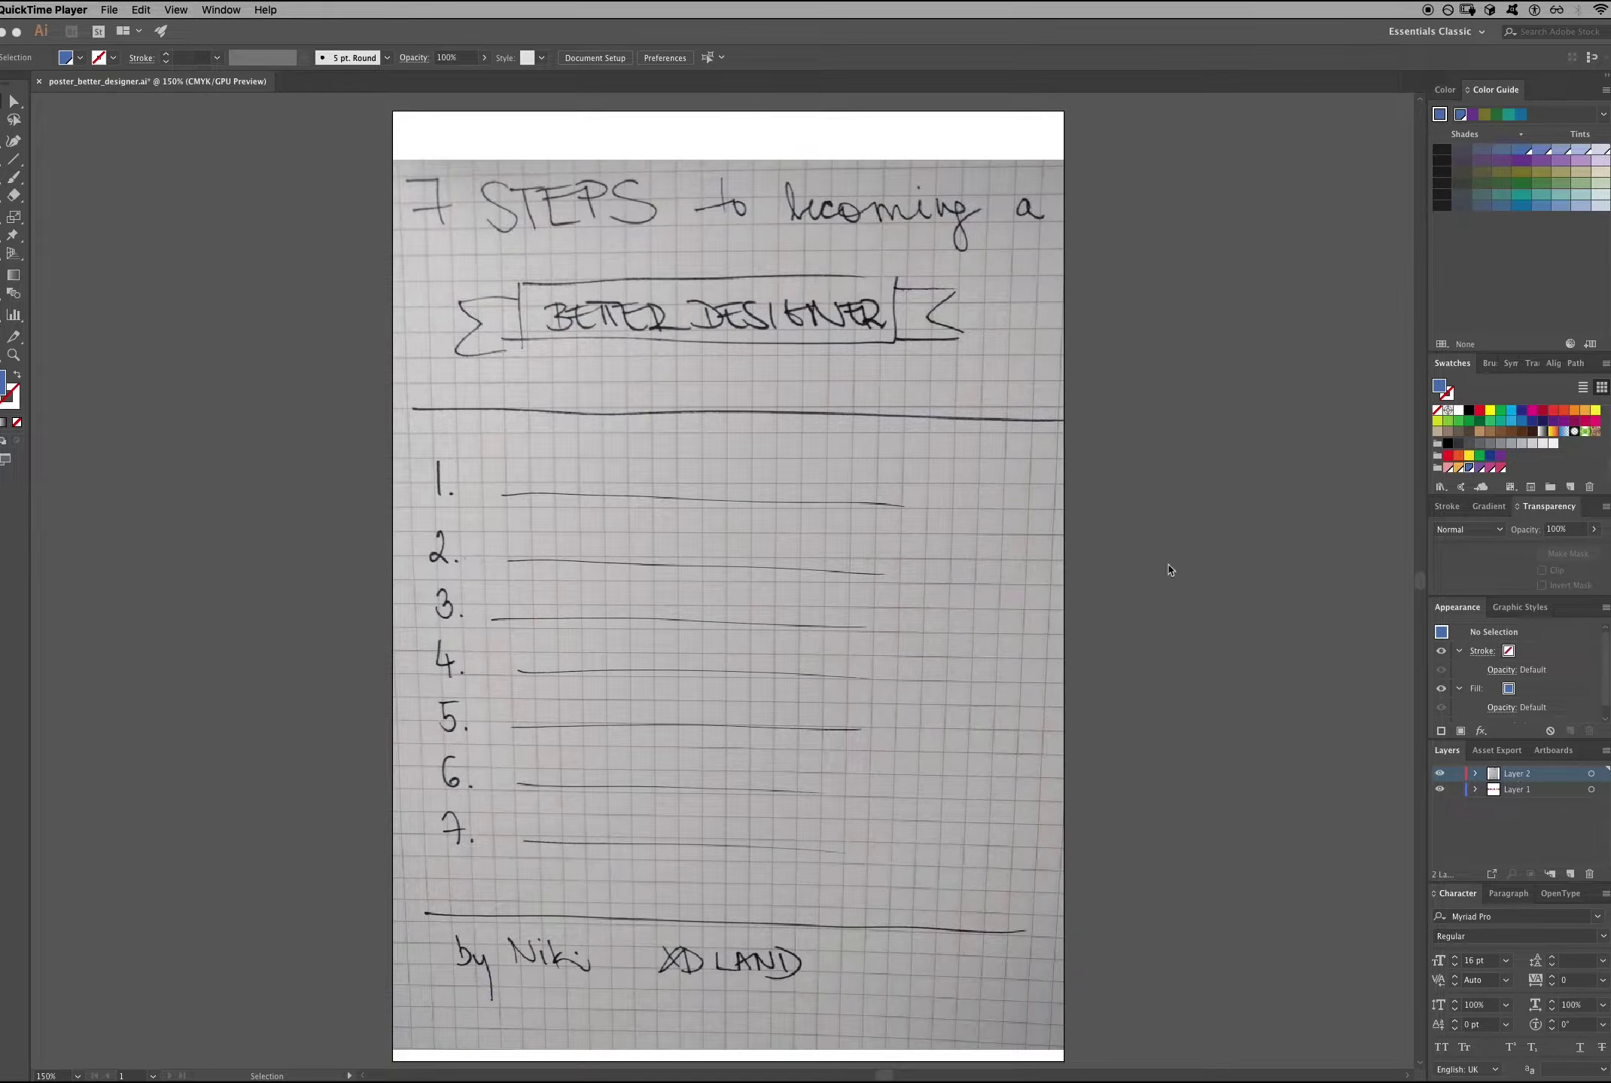
click(744, 196)
click(523, 146)
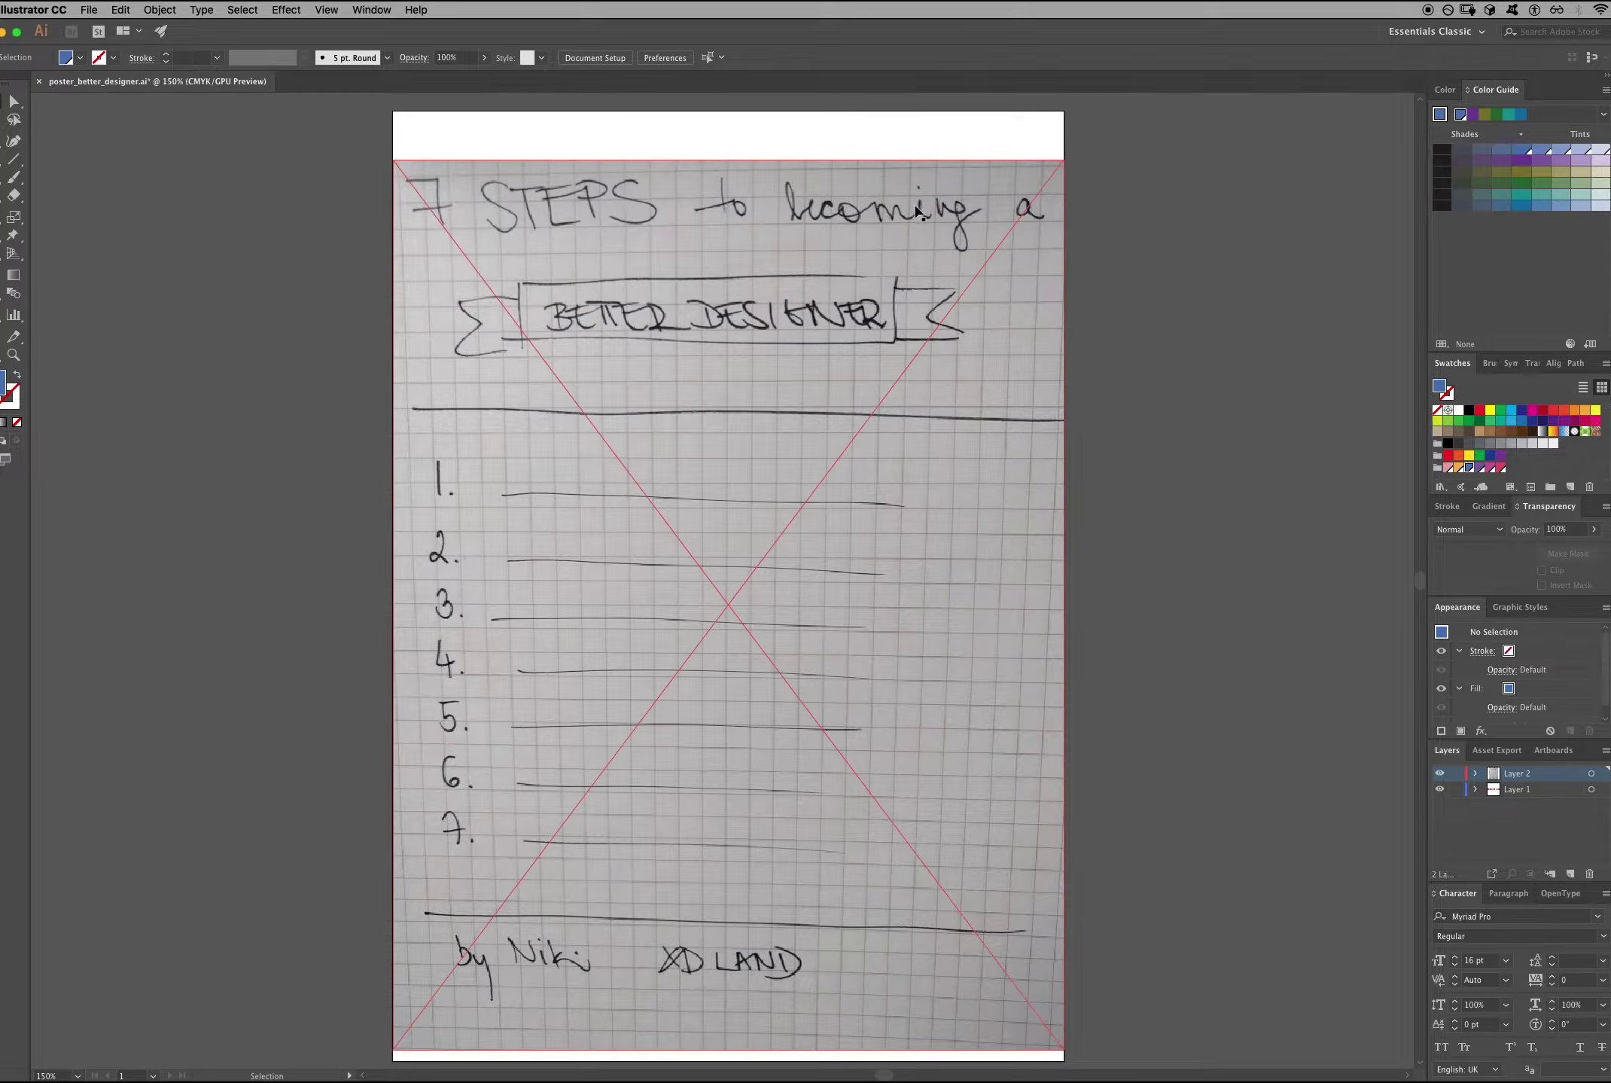
mouse_move(909, 205)
mouse_down()
mouse_move(908, 162)
mouse_move(920, 218)
mouse_up()
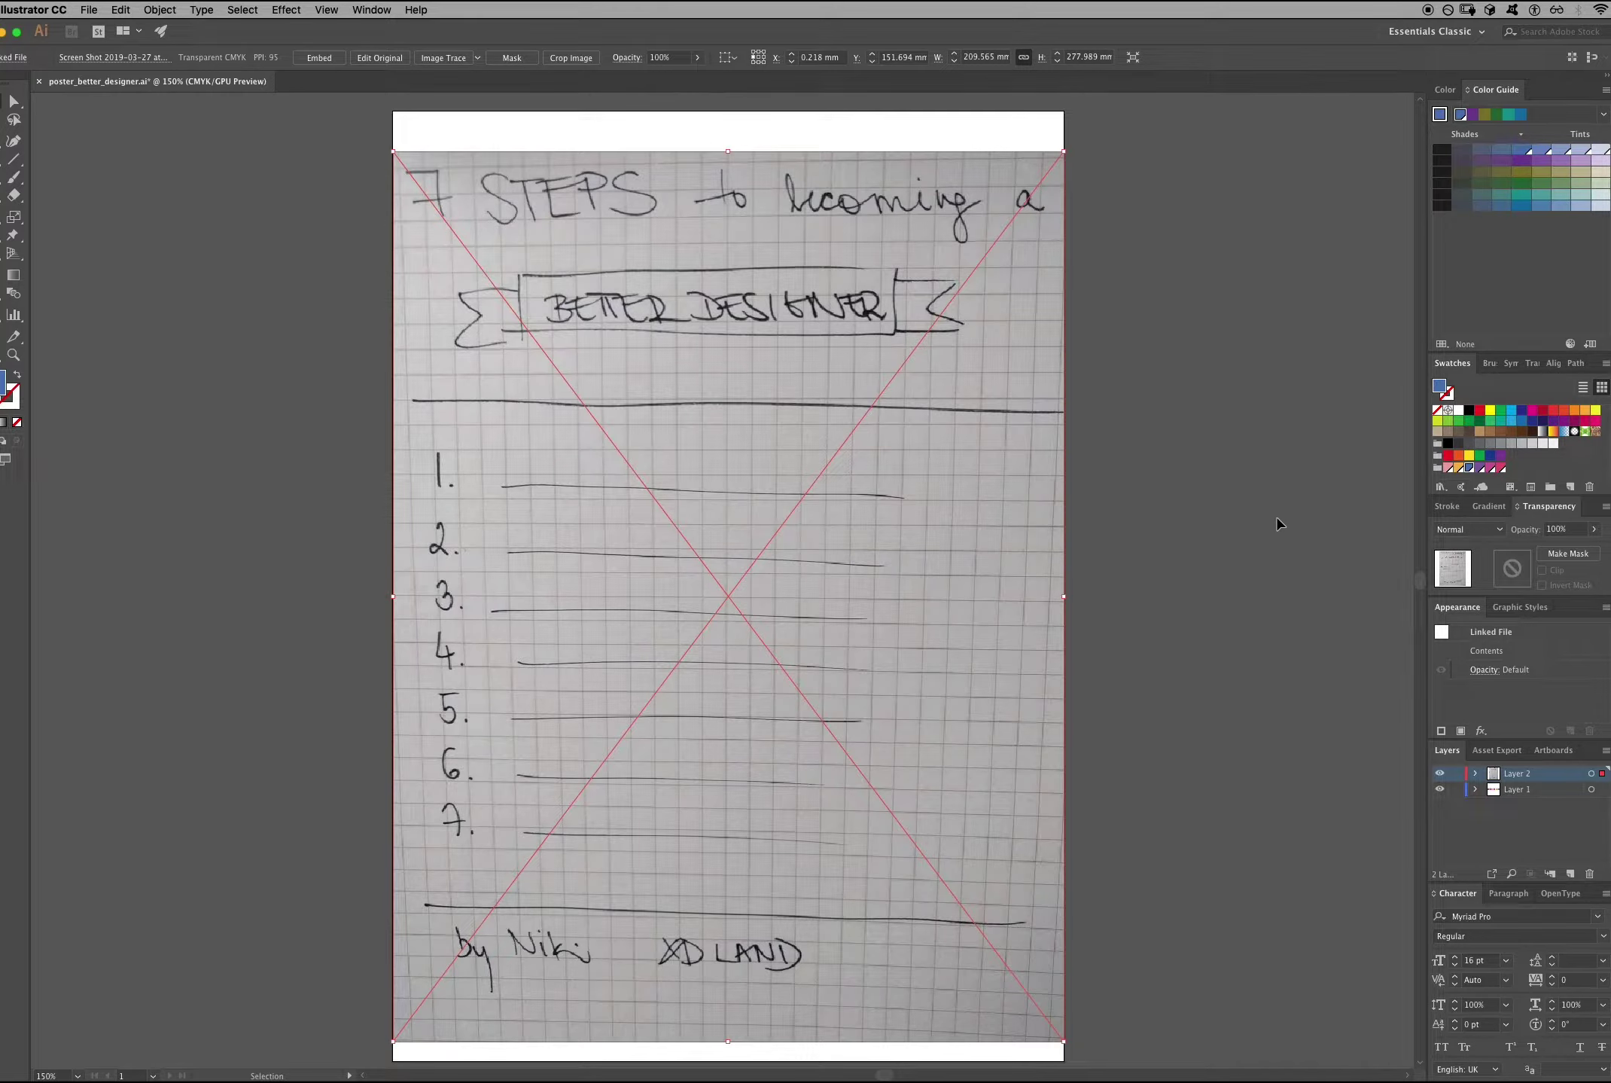
Hide the sketch layer, Layer 2, and make Layer 1 the active layer.
click(1440, 774)
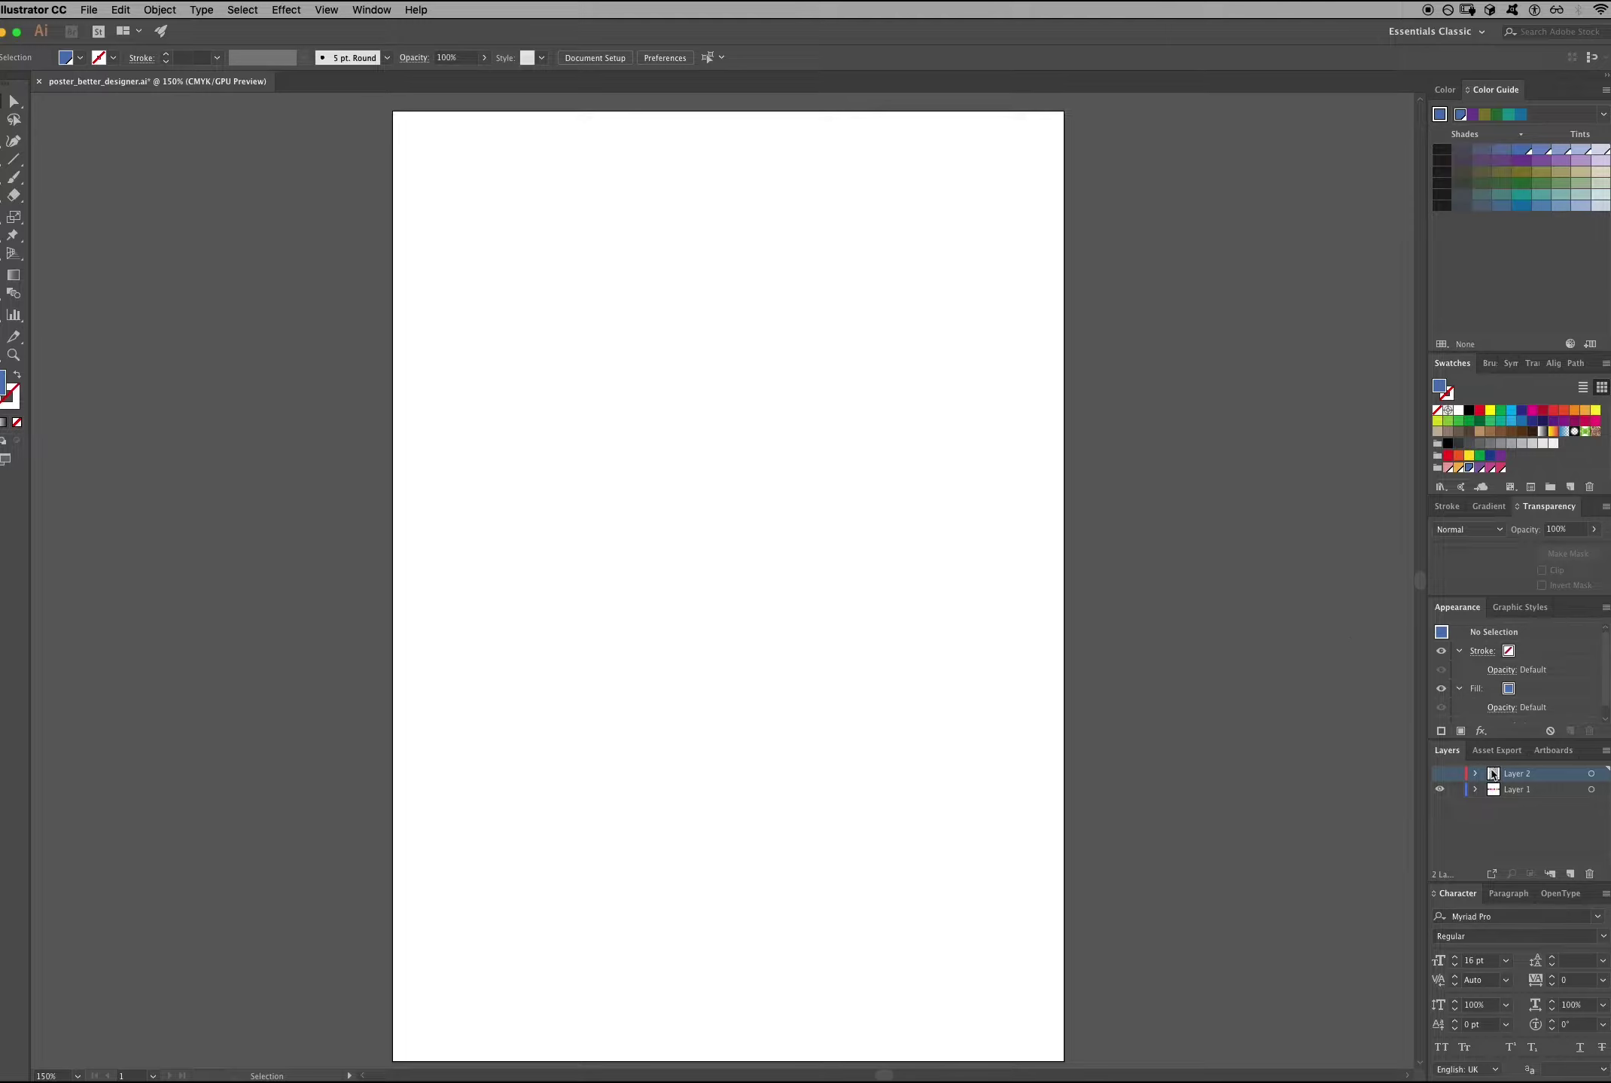
click(1512, 792)
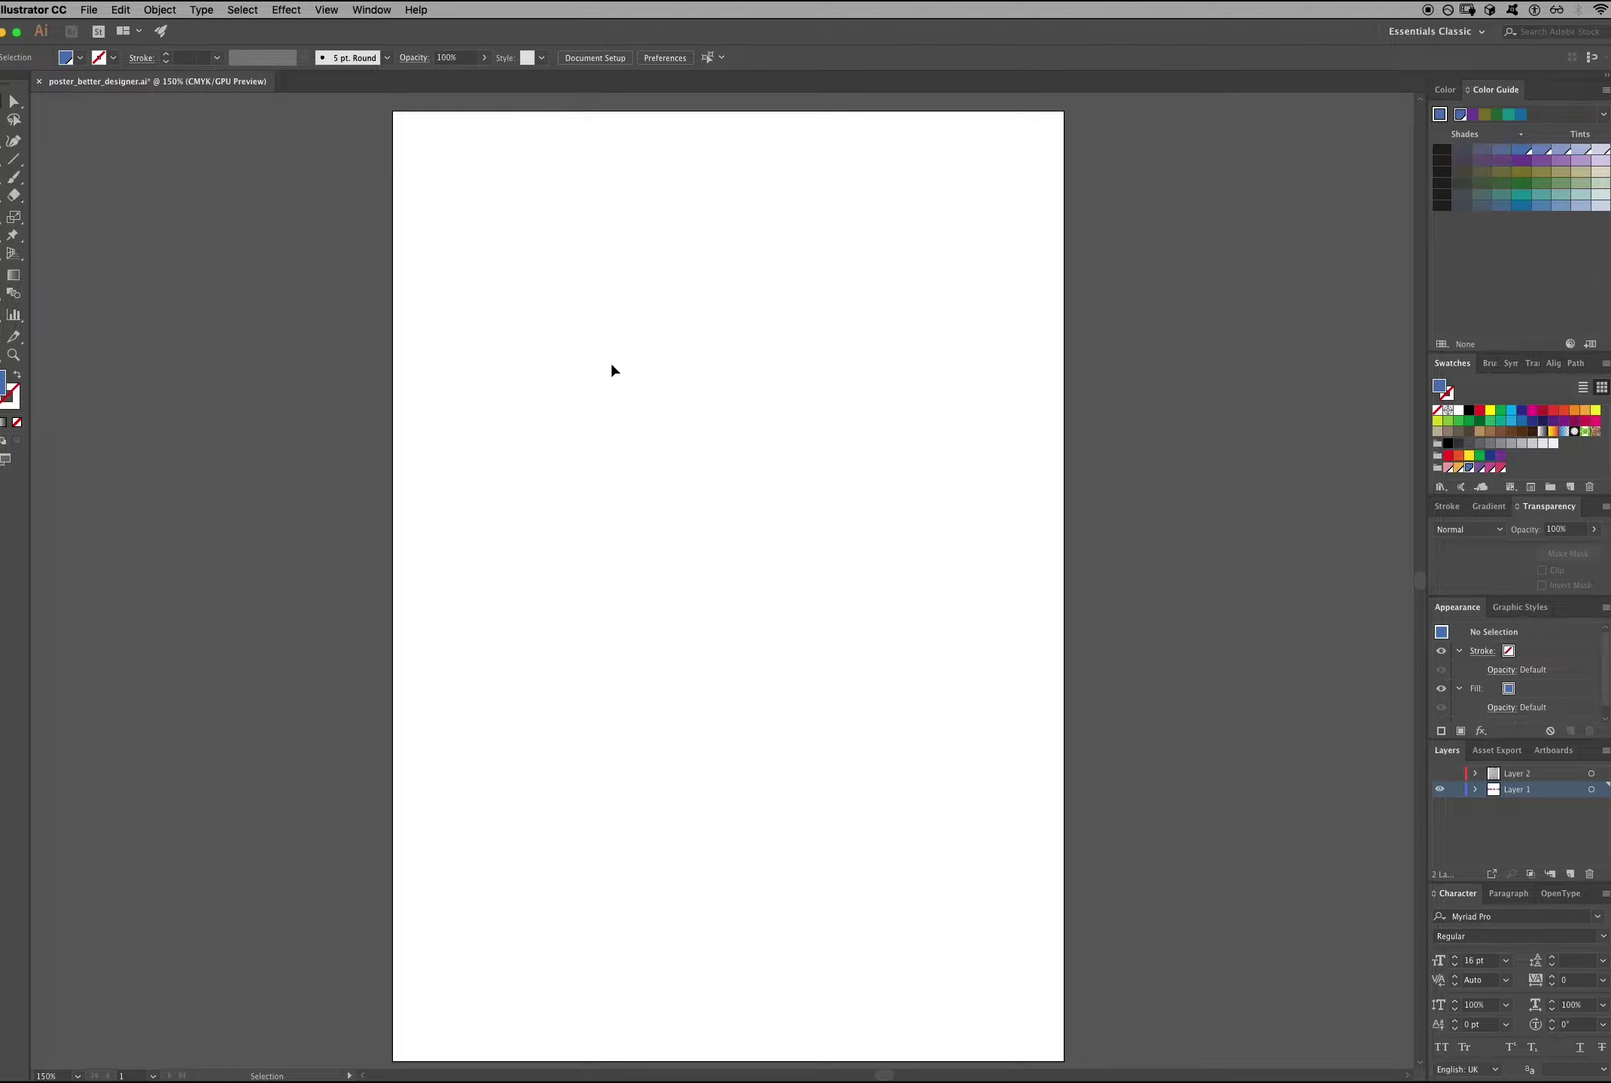
Show the rulers around the document.
click(327, 10)
mouse_move(387, 334)
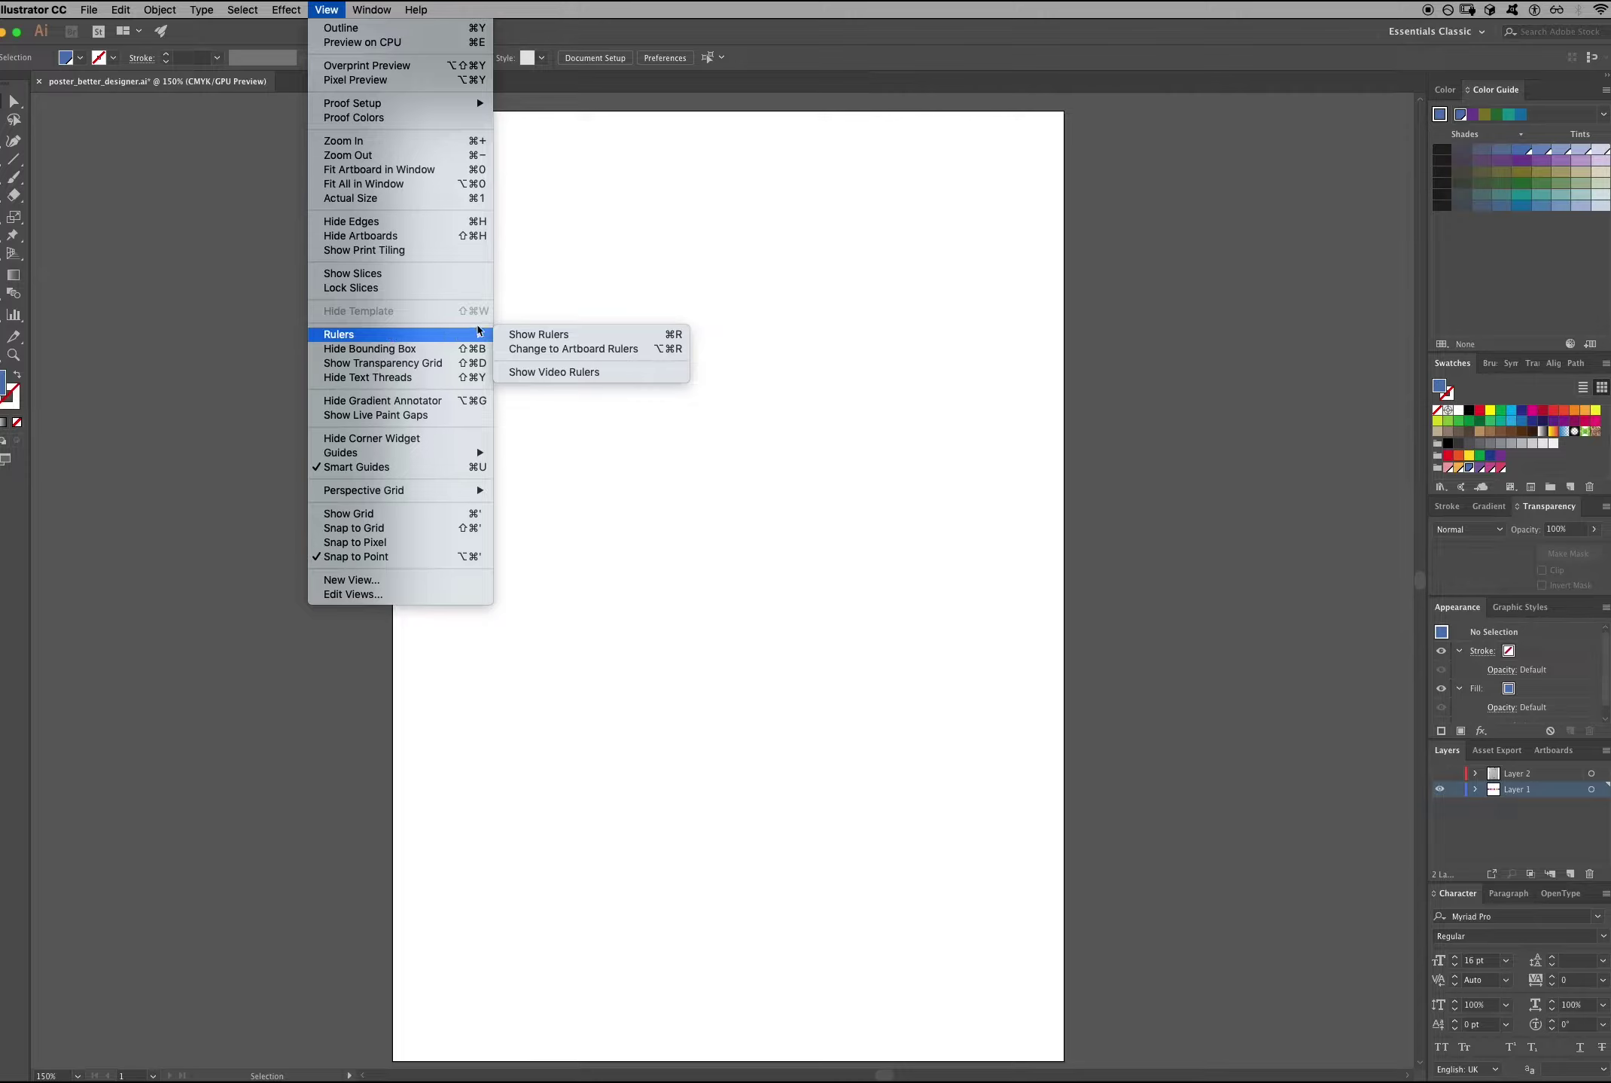
click(555, 333)
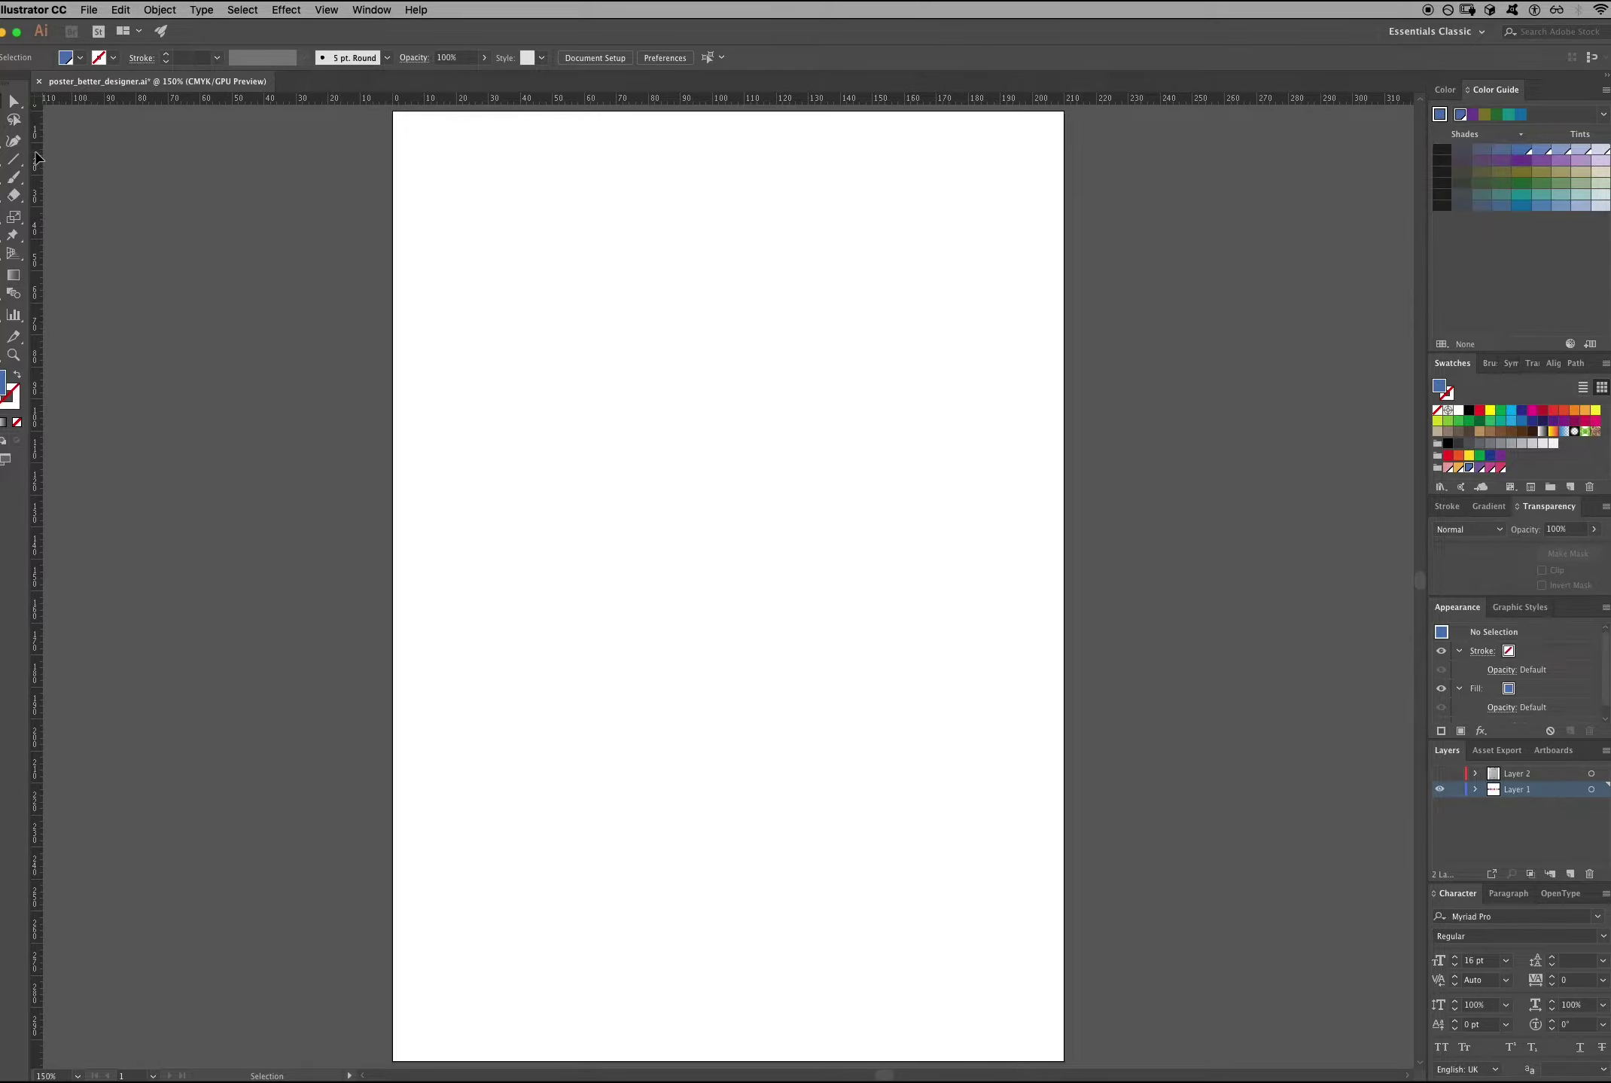
Add two vertical guides as side margins, one at about 20 mm and one at about 190 mm across the page.
drag(38, 156, 426, 135)
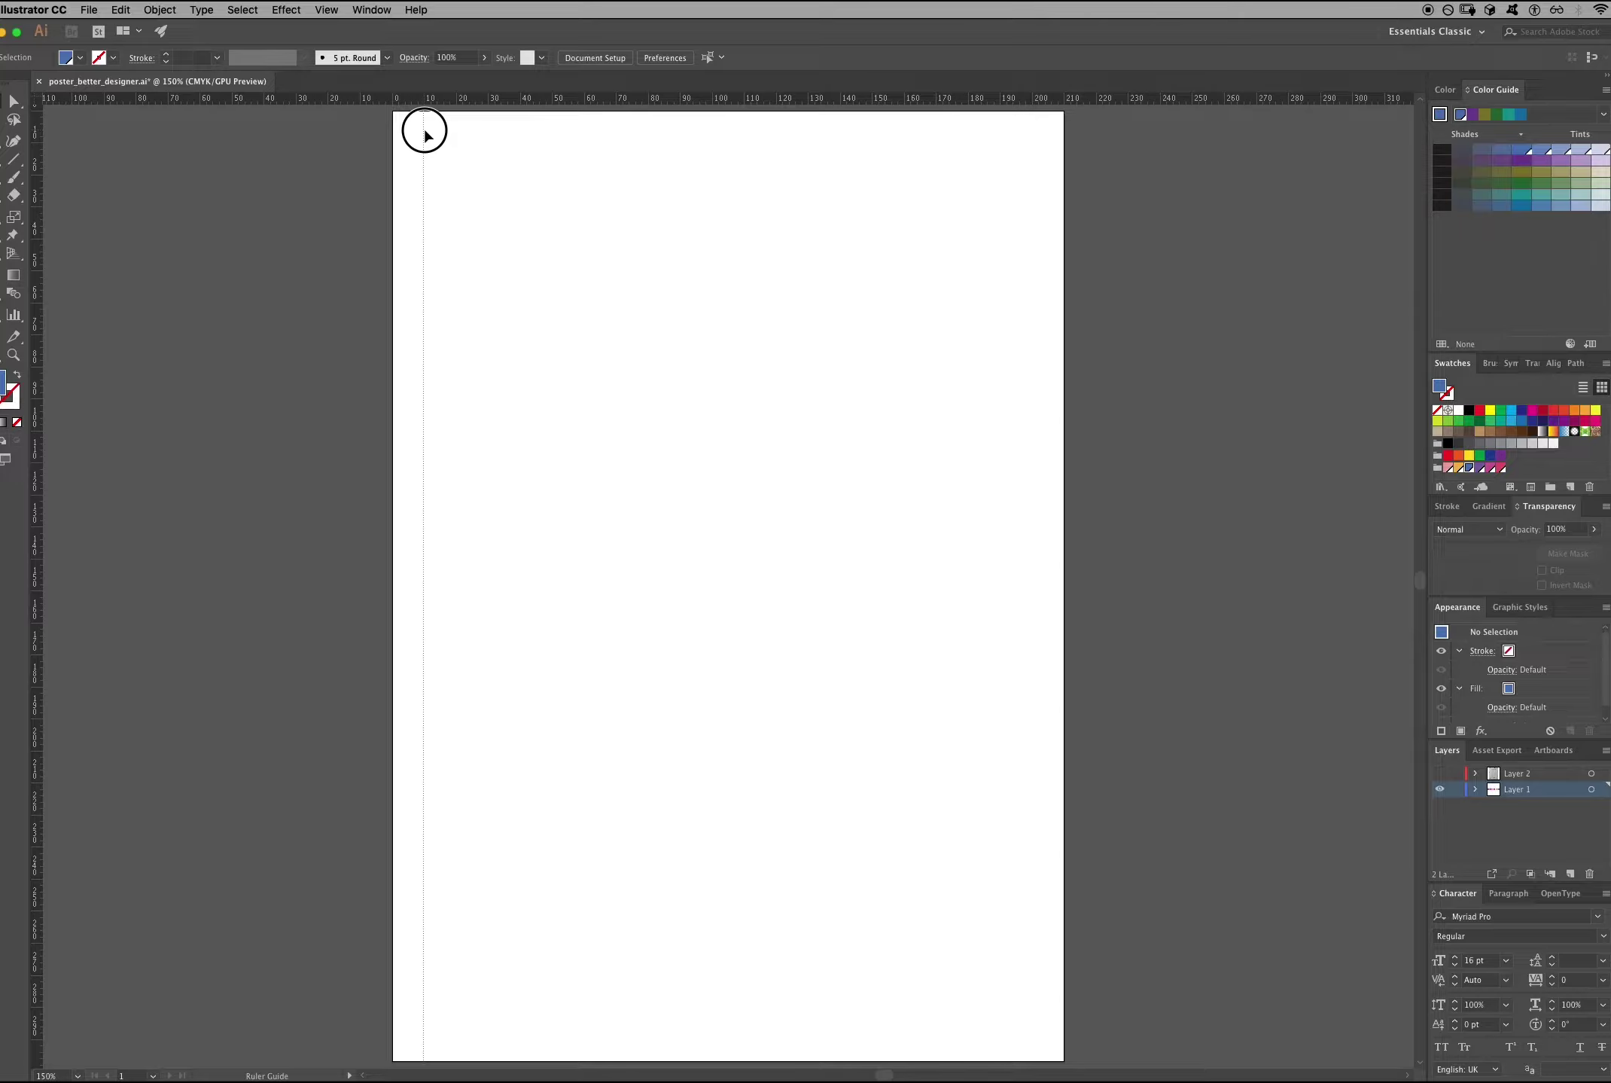
drag(426, 136, 460, 132)
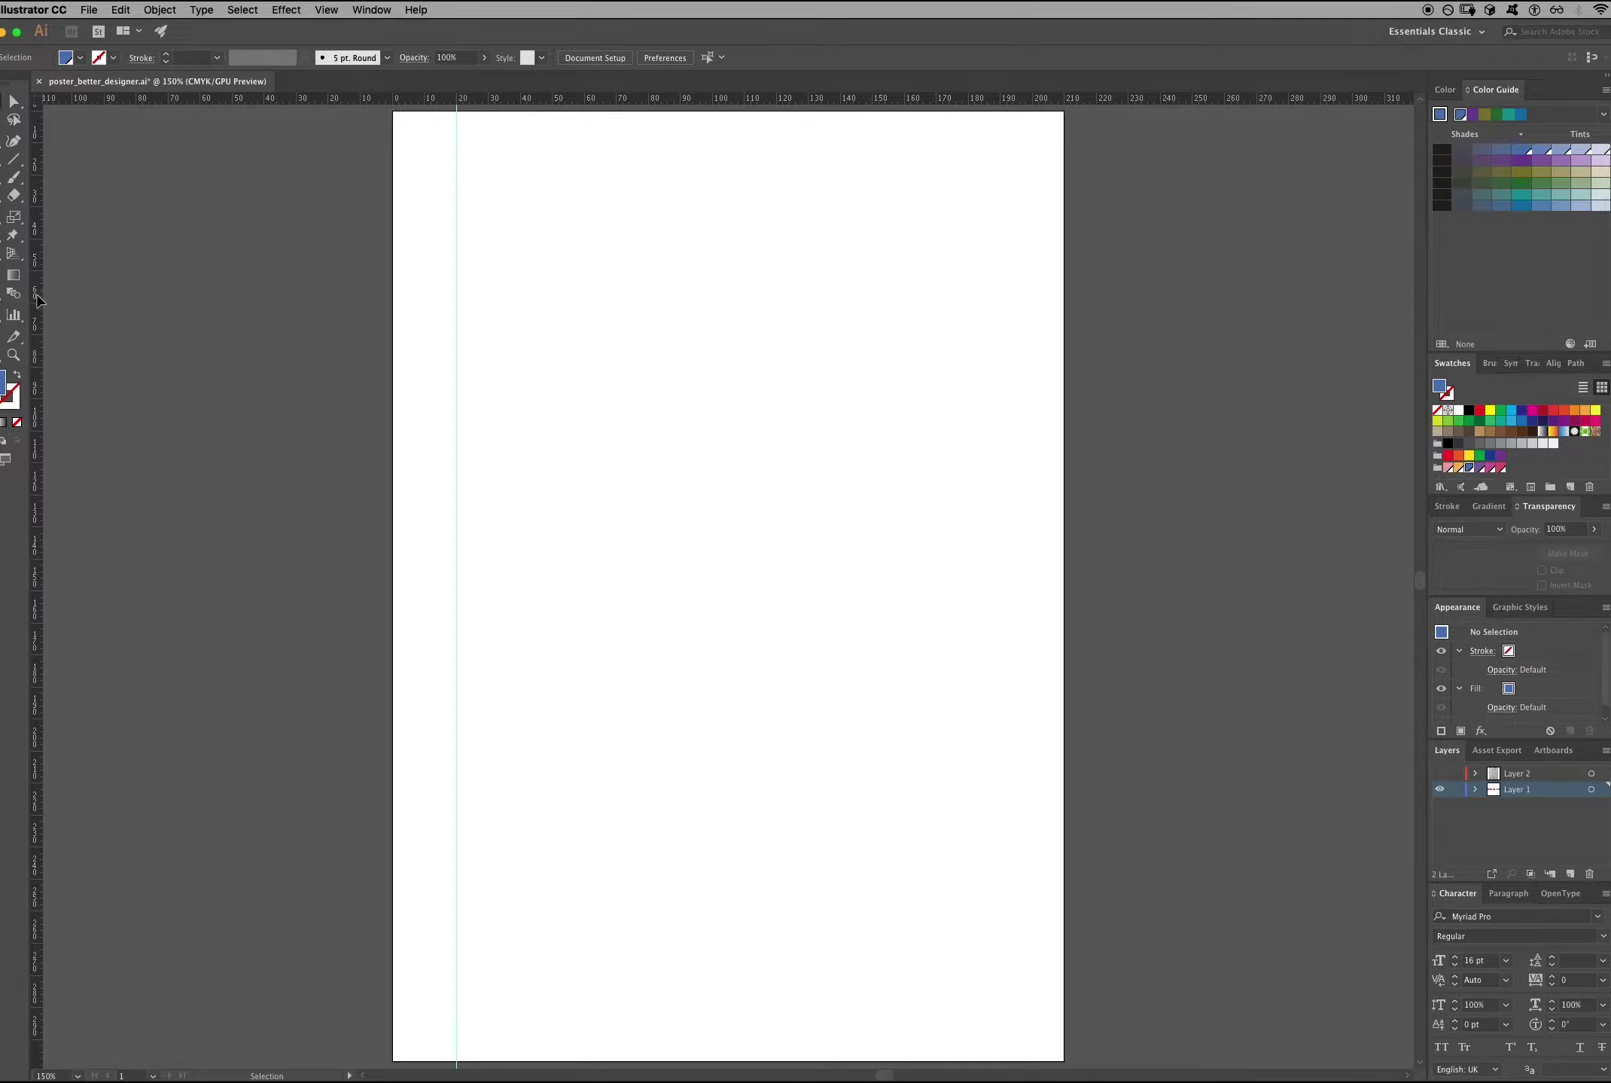
drag(41, 299, 1000, 178)
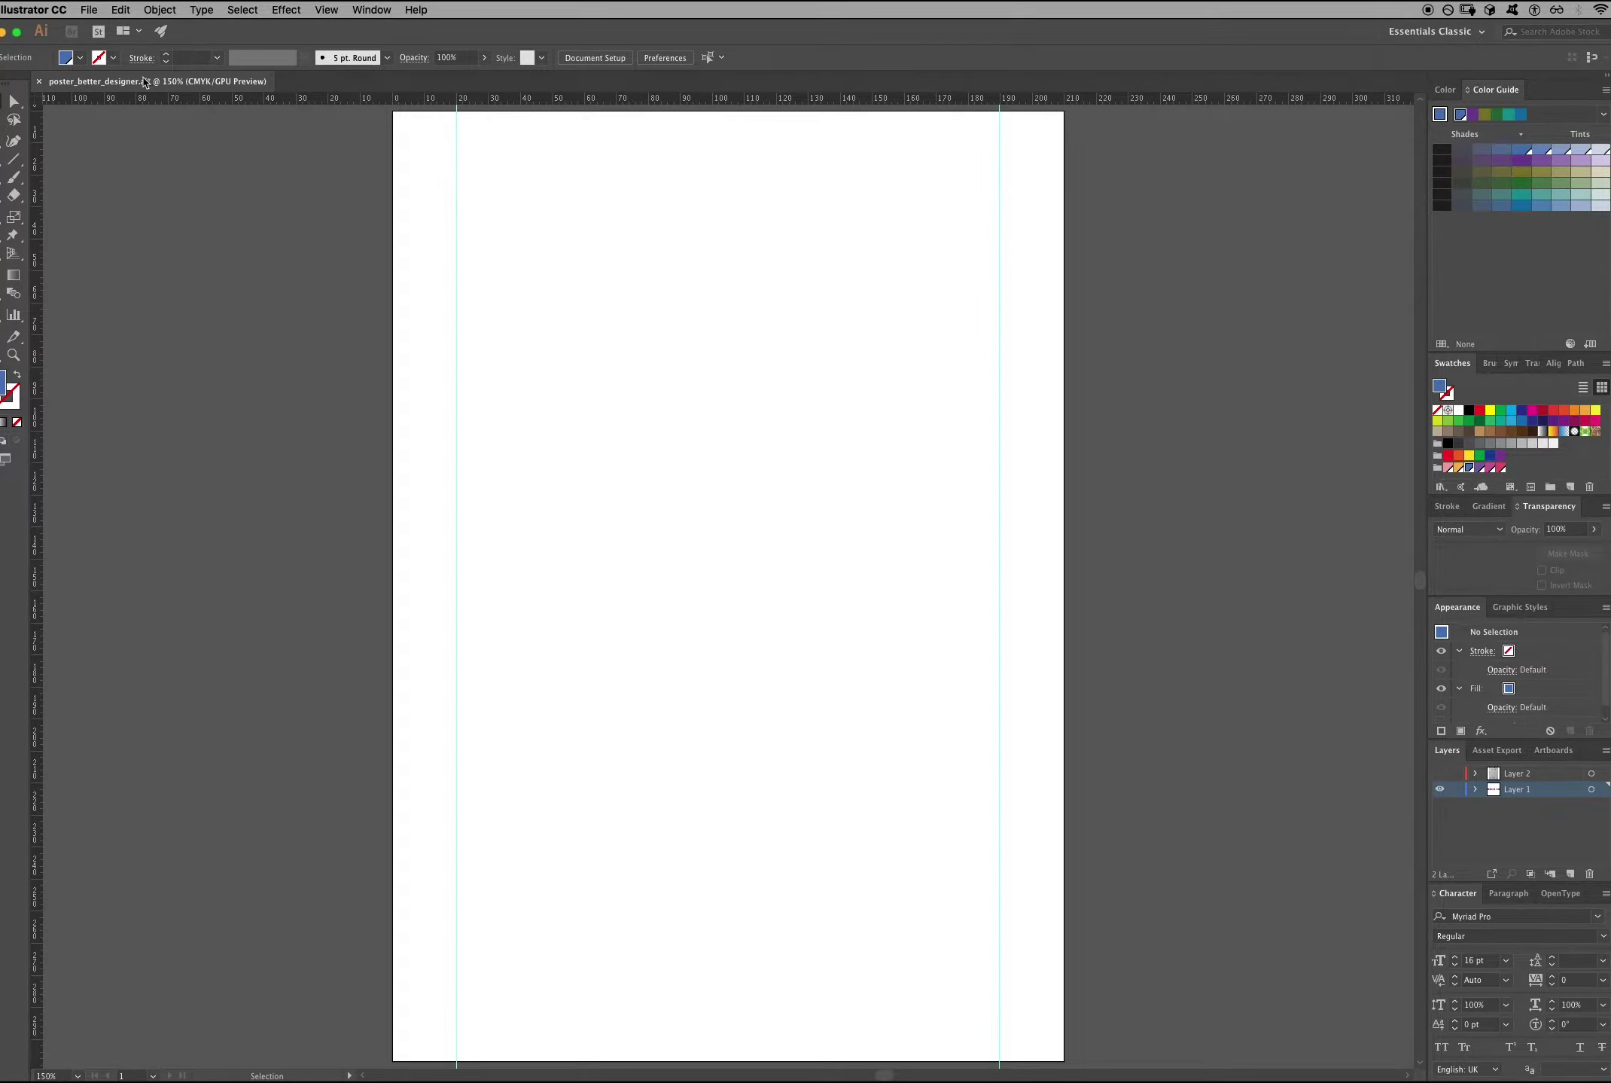
Add three horizontal guides at about 20 mm, 289 mm and 275 mm down the page for the title and footer.
drag(202, 104, 205, 179)
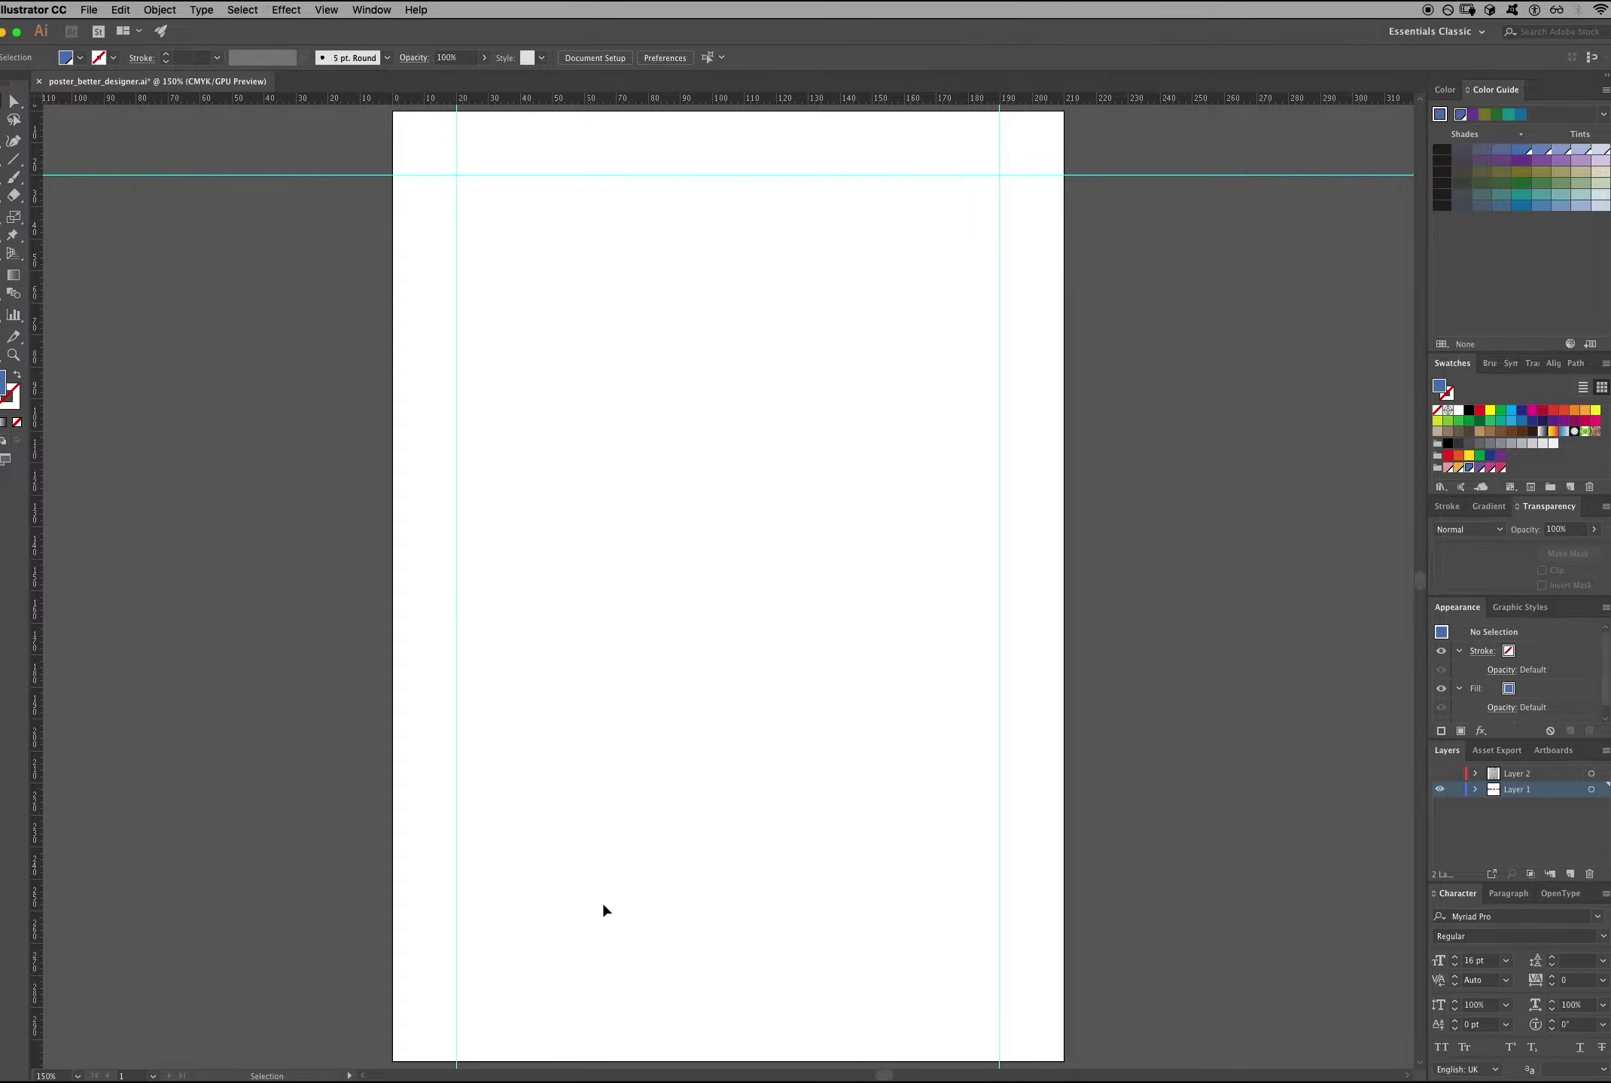
drag(660, 101, 678, 1039)
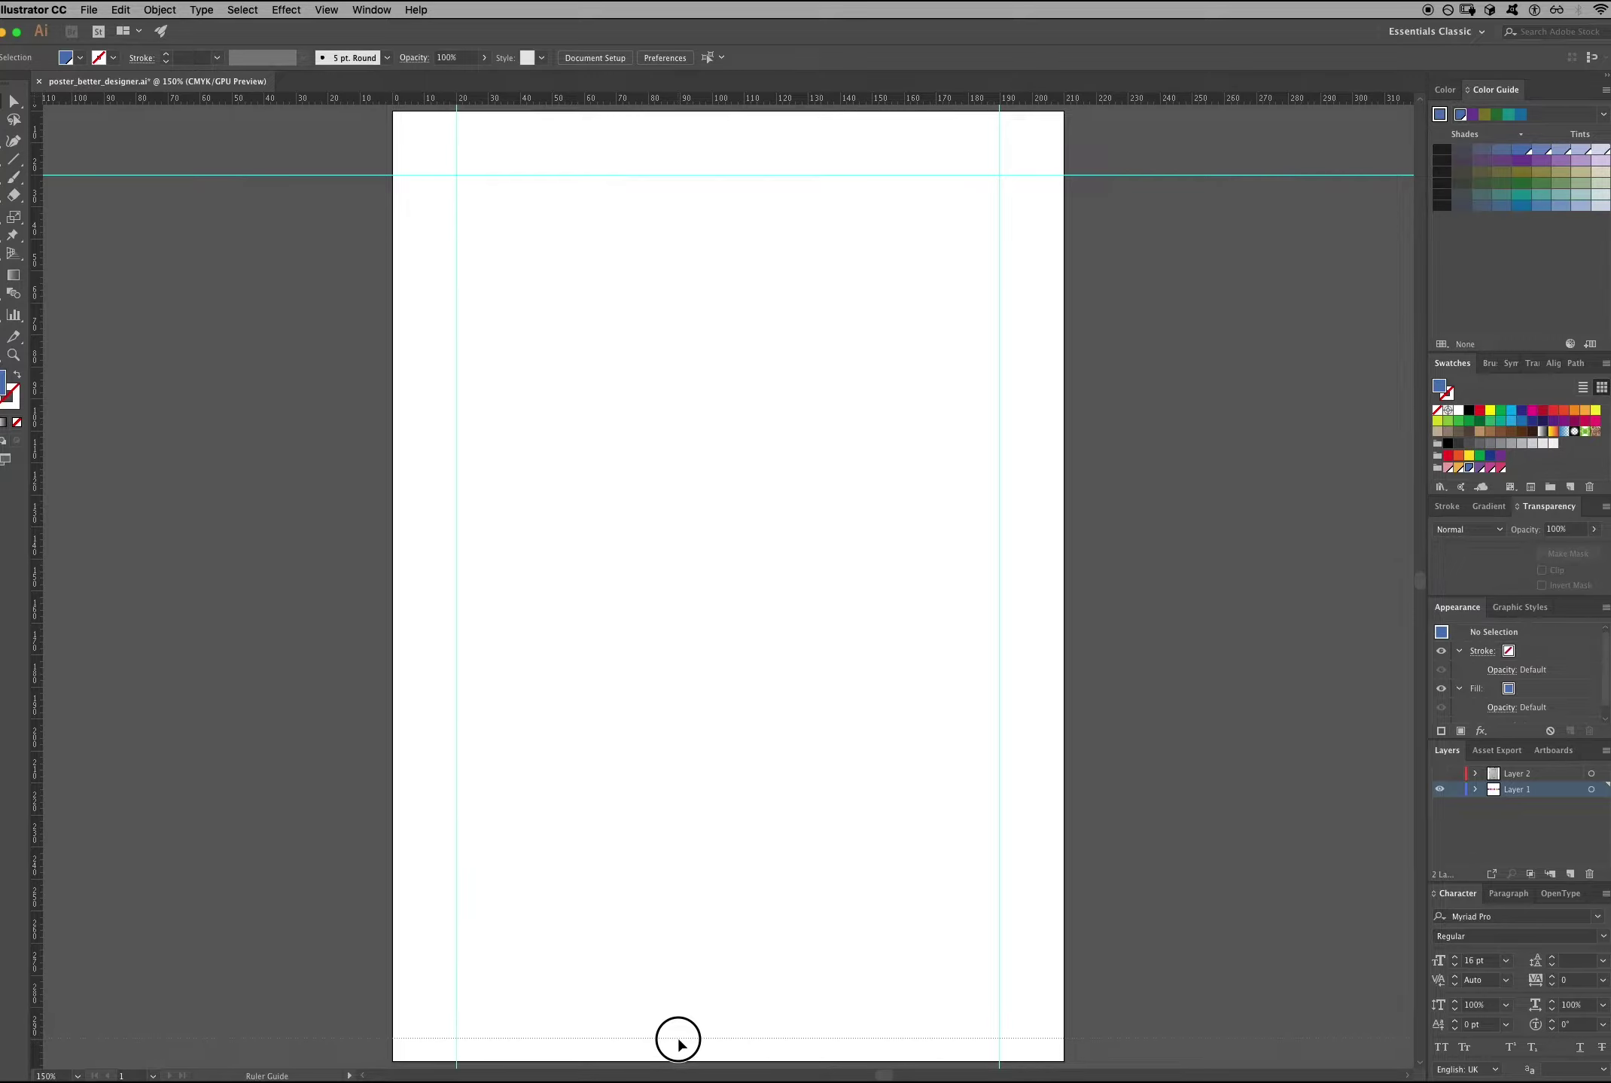
drag(679, 1042, 680, 1042)
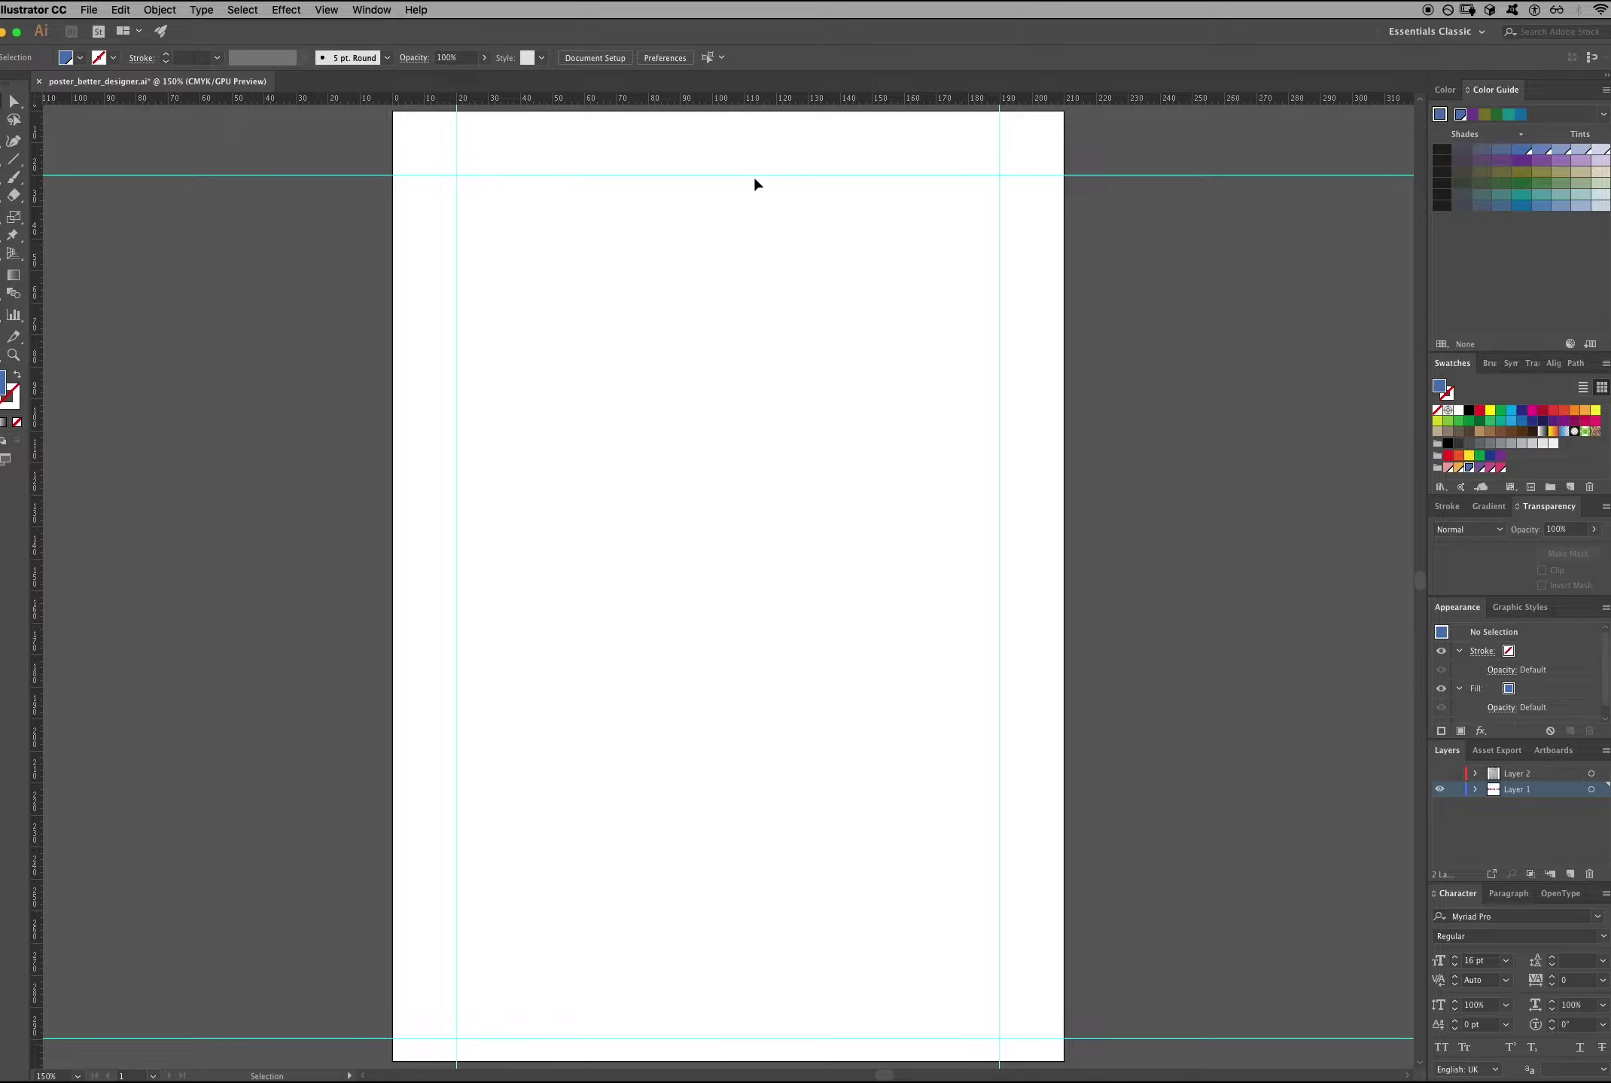
drag(729, 105, 700, 995)
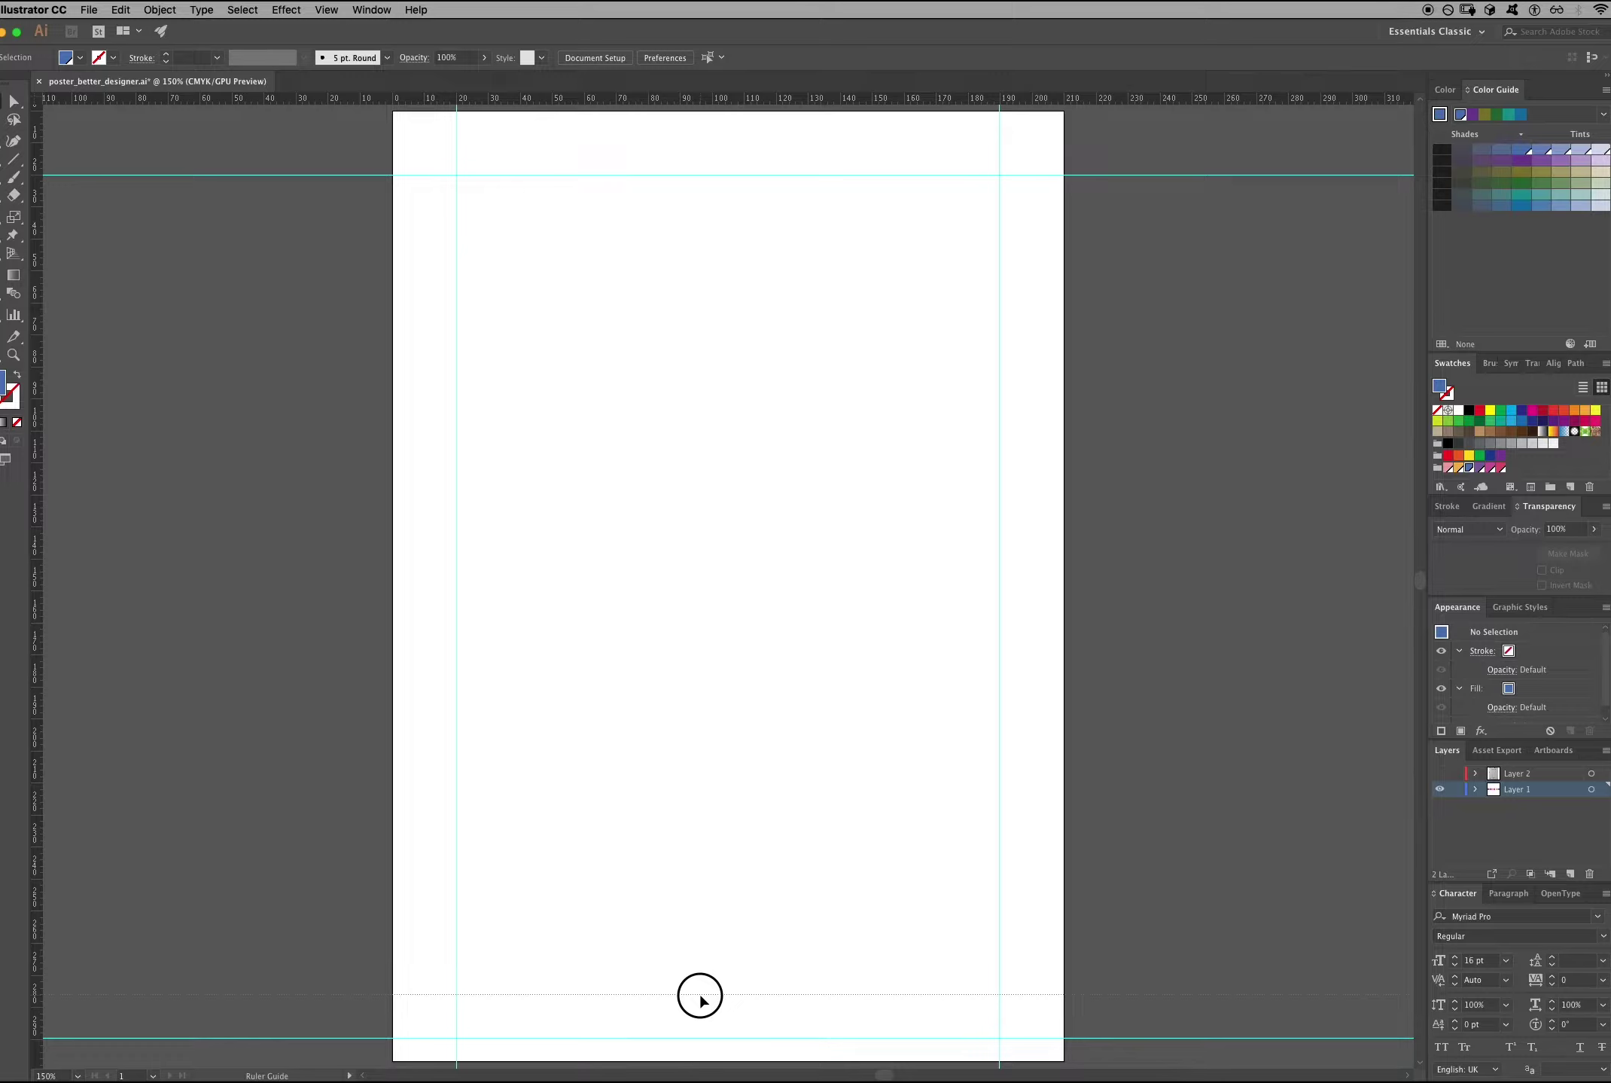
drag(700, 996, 700, 994)
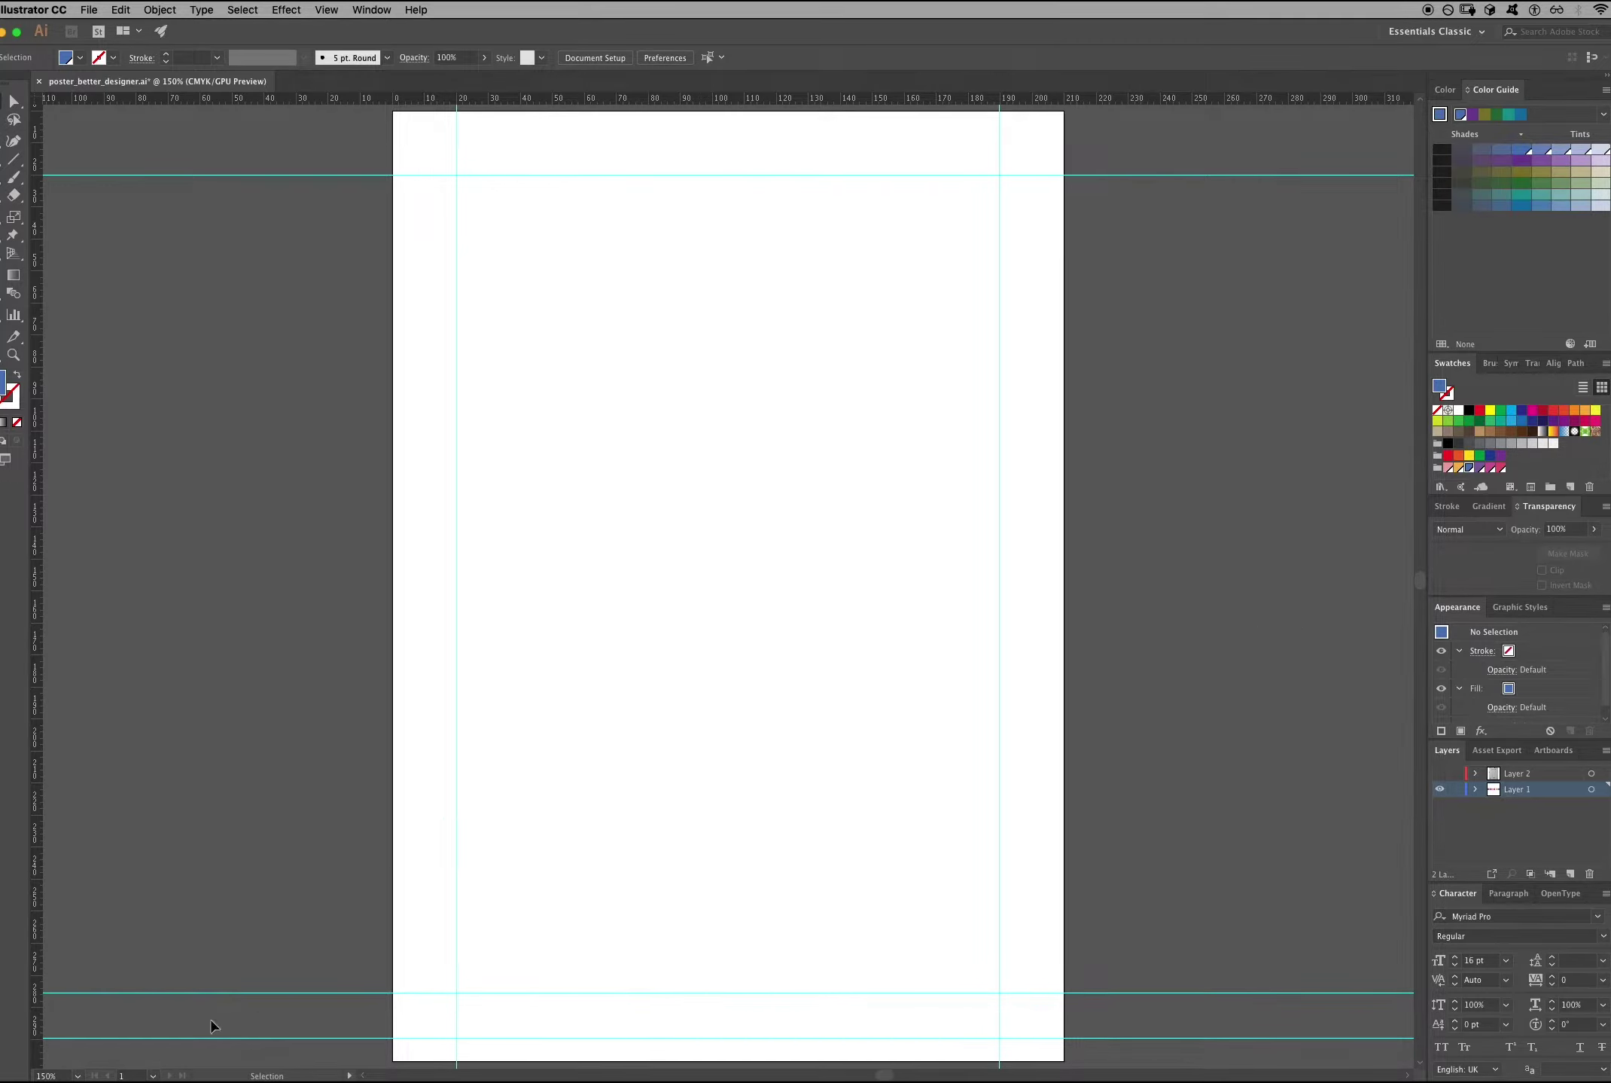
Compare the guides with the hand-drawn sketch by showing Layer 2 briefly and hiding it again.
click(77, 1075)
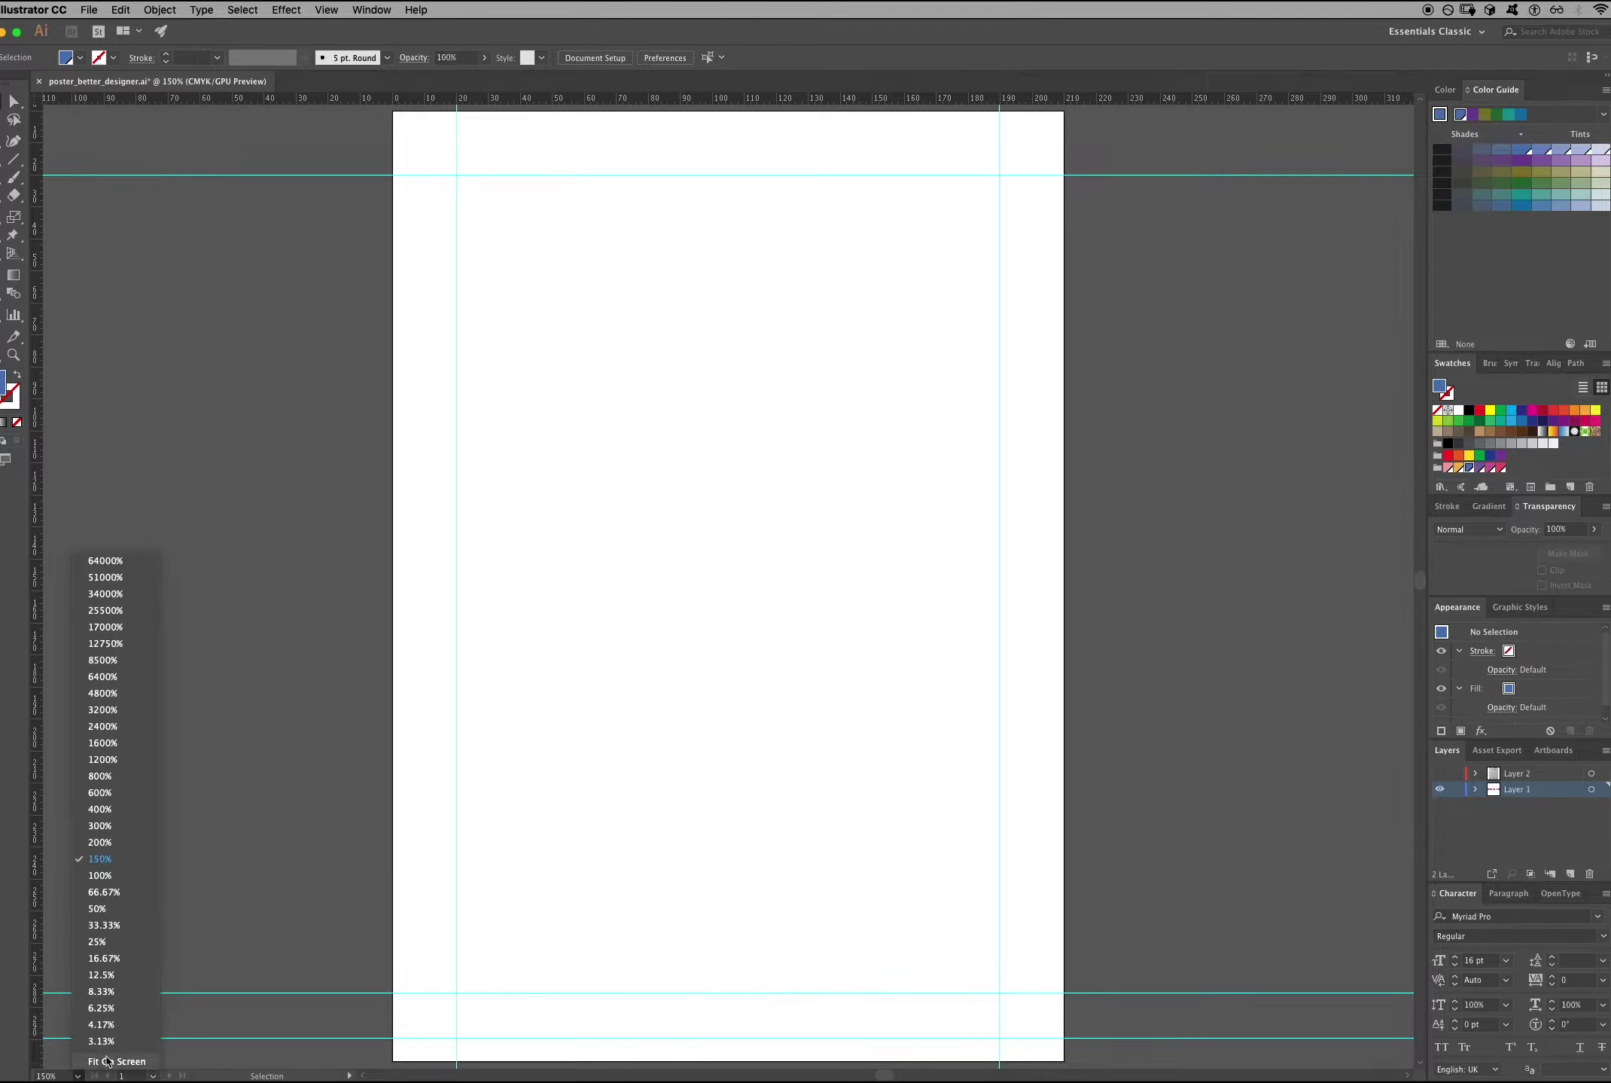
click(108, 1061)
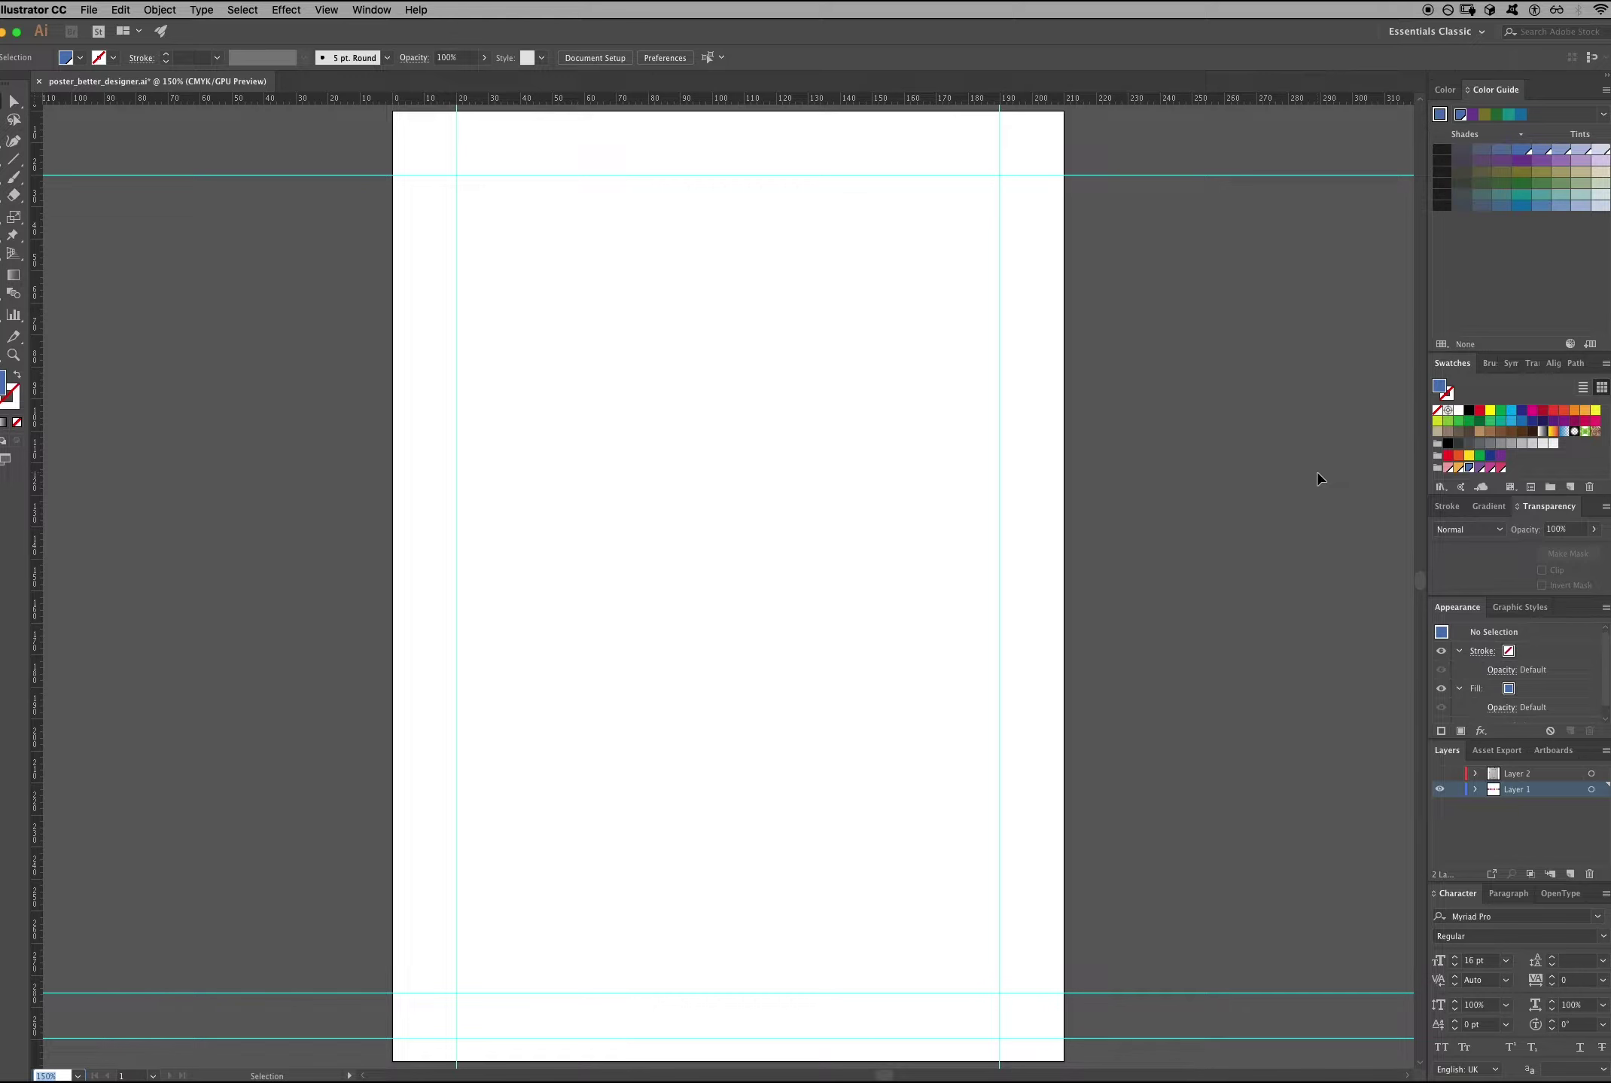
click(1440, 774)
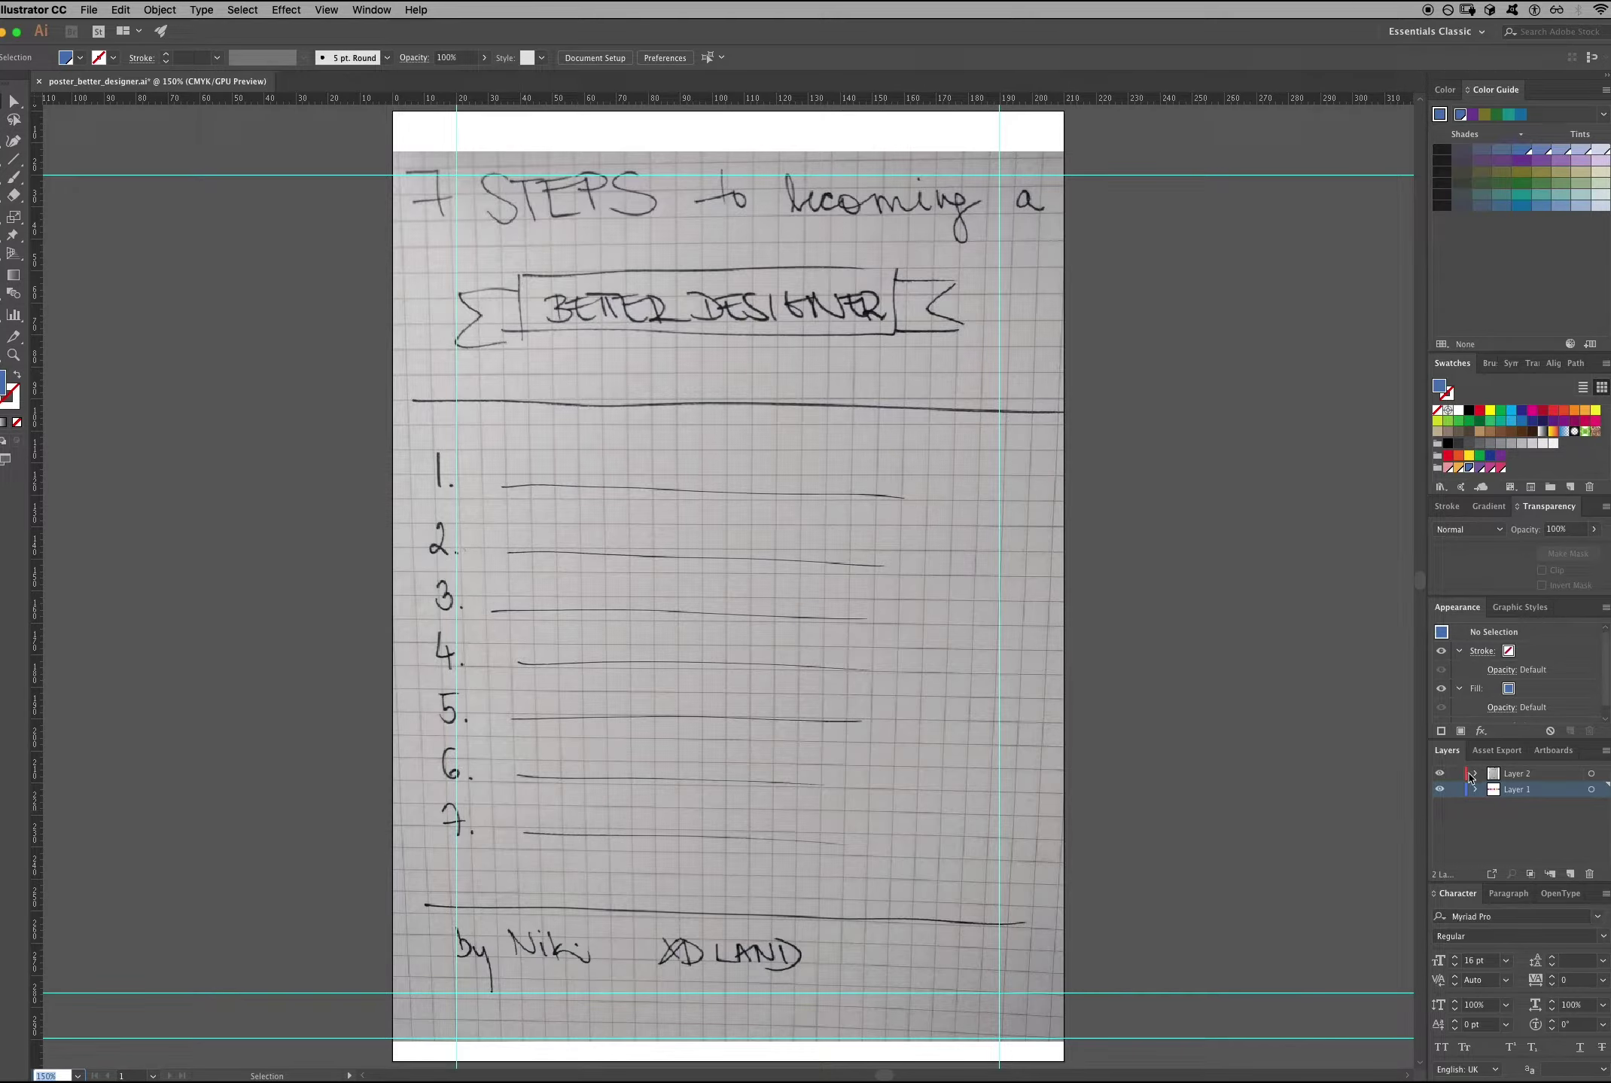
click(1441, 773)
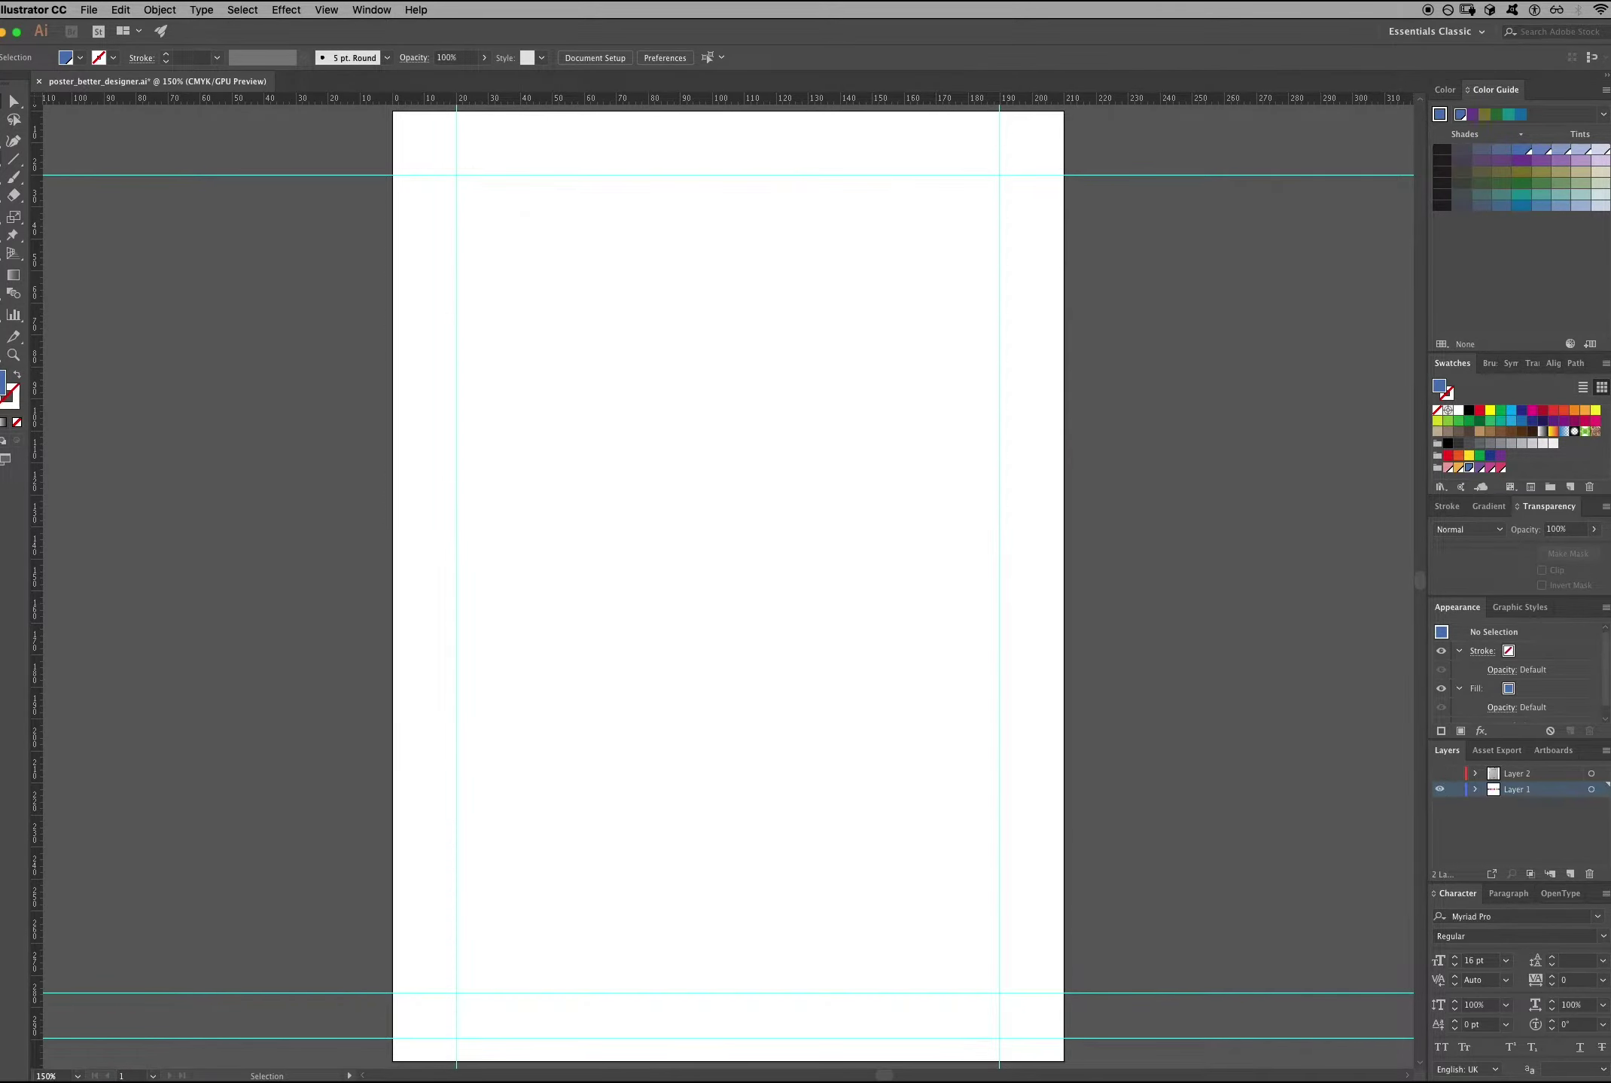
Create a text frame about 169 by 32 mm between the side guides at the upper guide, reading "7 steps to becoming a better designer".
key(t)
drag(456, 174, 998, 276)
text(7 steps to becoming a better designer)
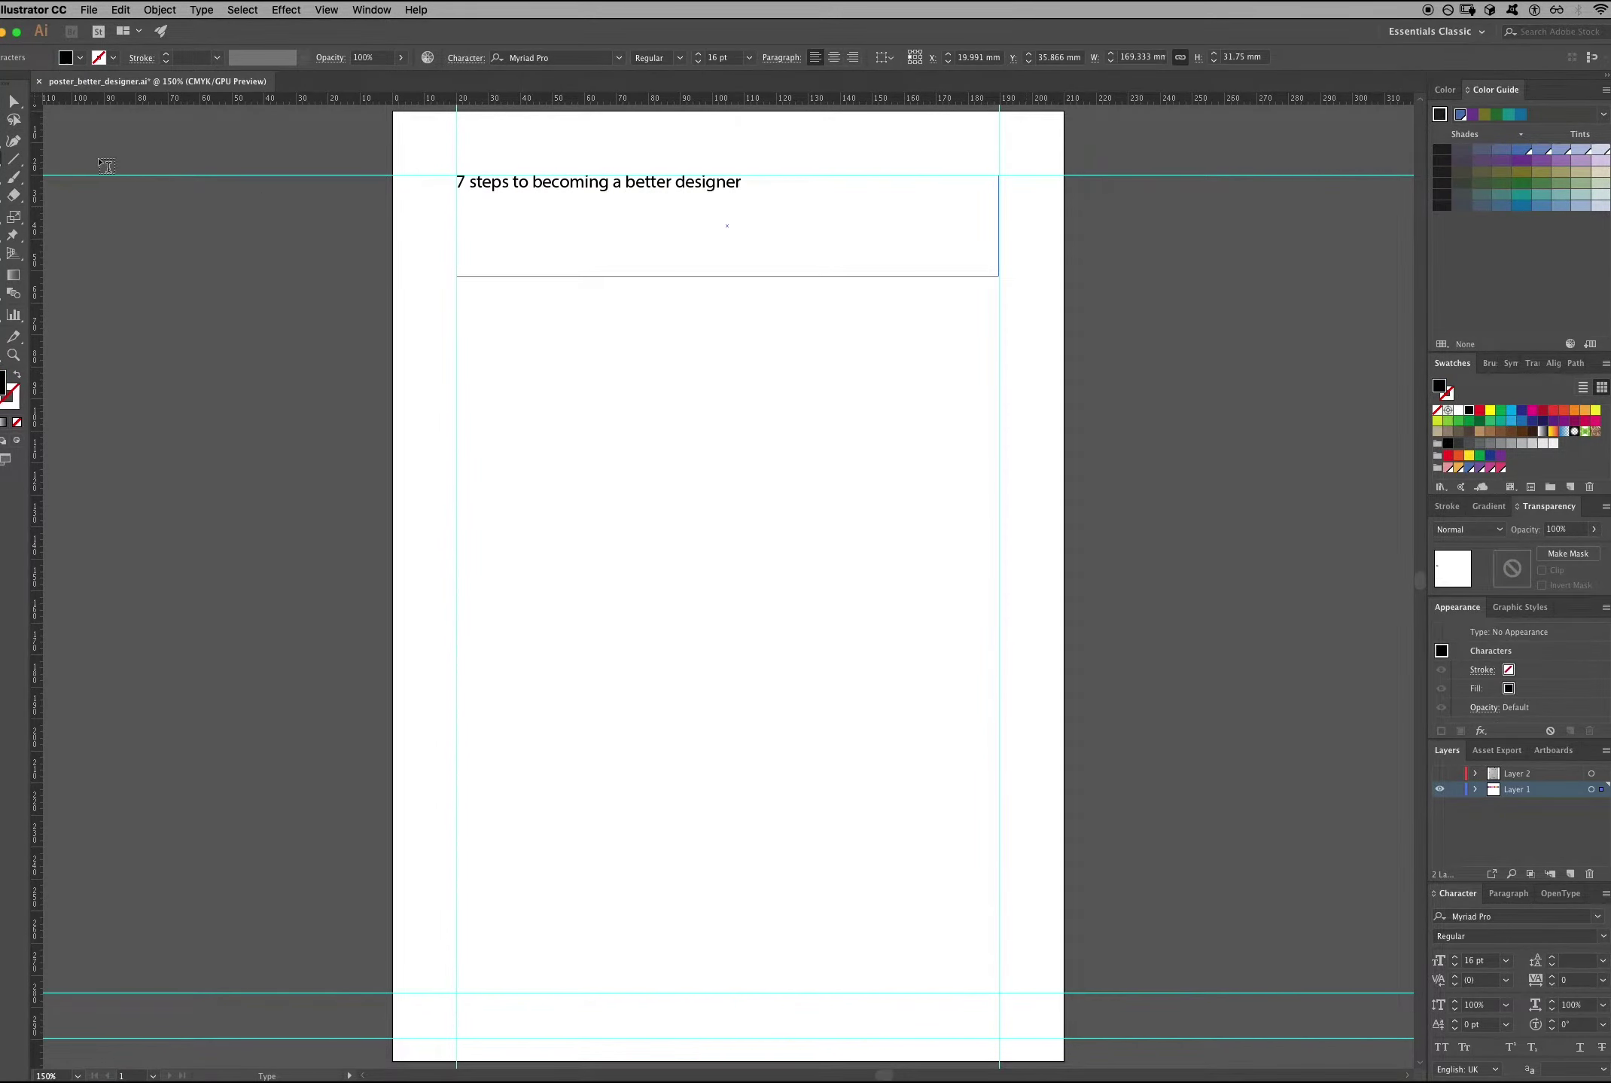
key(Escape)
Duplicate the title frame further down the page and replace its text with the lines "1. Design." and "2. Design more.".
drag(698, 190, 699, 346)
triple_click(672, 345)
text(1. Design.)
key(Return)
text(2. Design more.)
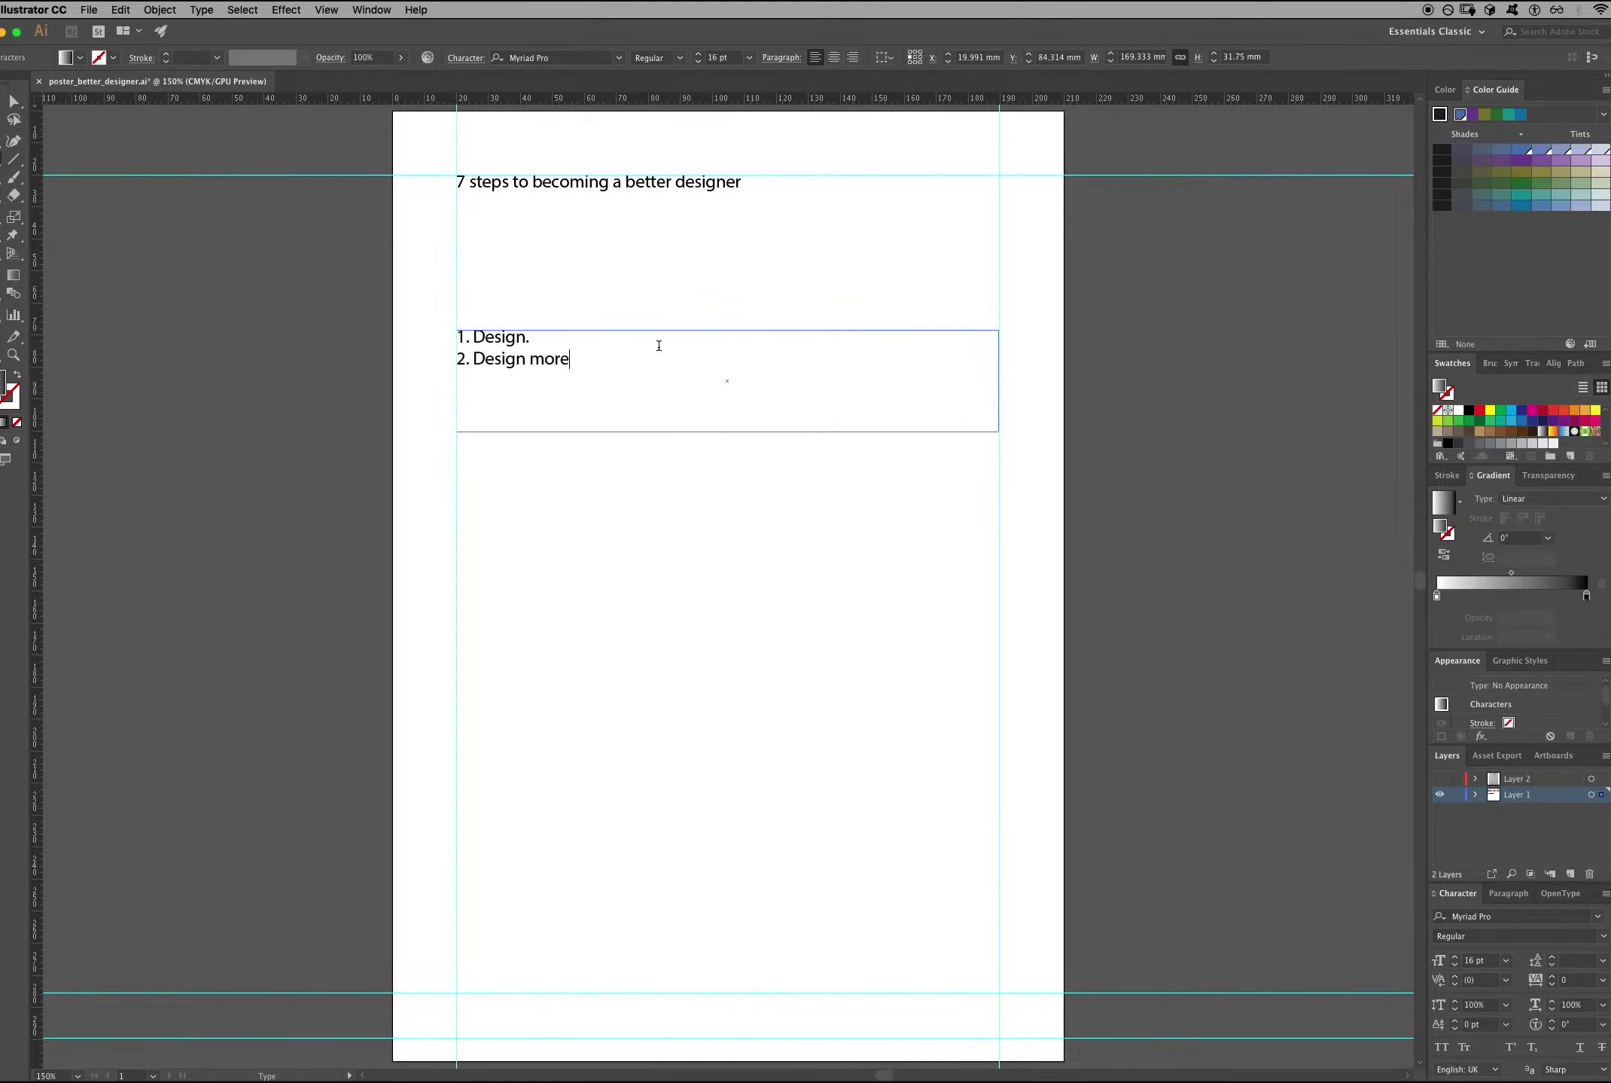
Continue the list with "3. Design even more.", "4. Design when you want to." and "5. Design when you don't want to.".
key(Return)
text(3. Design even more.)
key(Return)
text(4. Design when you want to.)
key(Return)
text(5. Design when you don't want to.)
Finish the list with "6. Design every day." and "7. Keep designing.", extending its text frame downward to about 51 mm tall.
key(Return)
text(6. Design every day.)
key(Return)
text(7.)
drag(727, 431, 728, 567)
text(Keep designing.)
key(Escape)
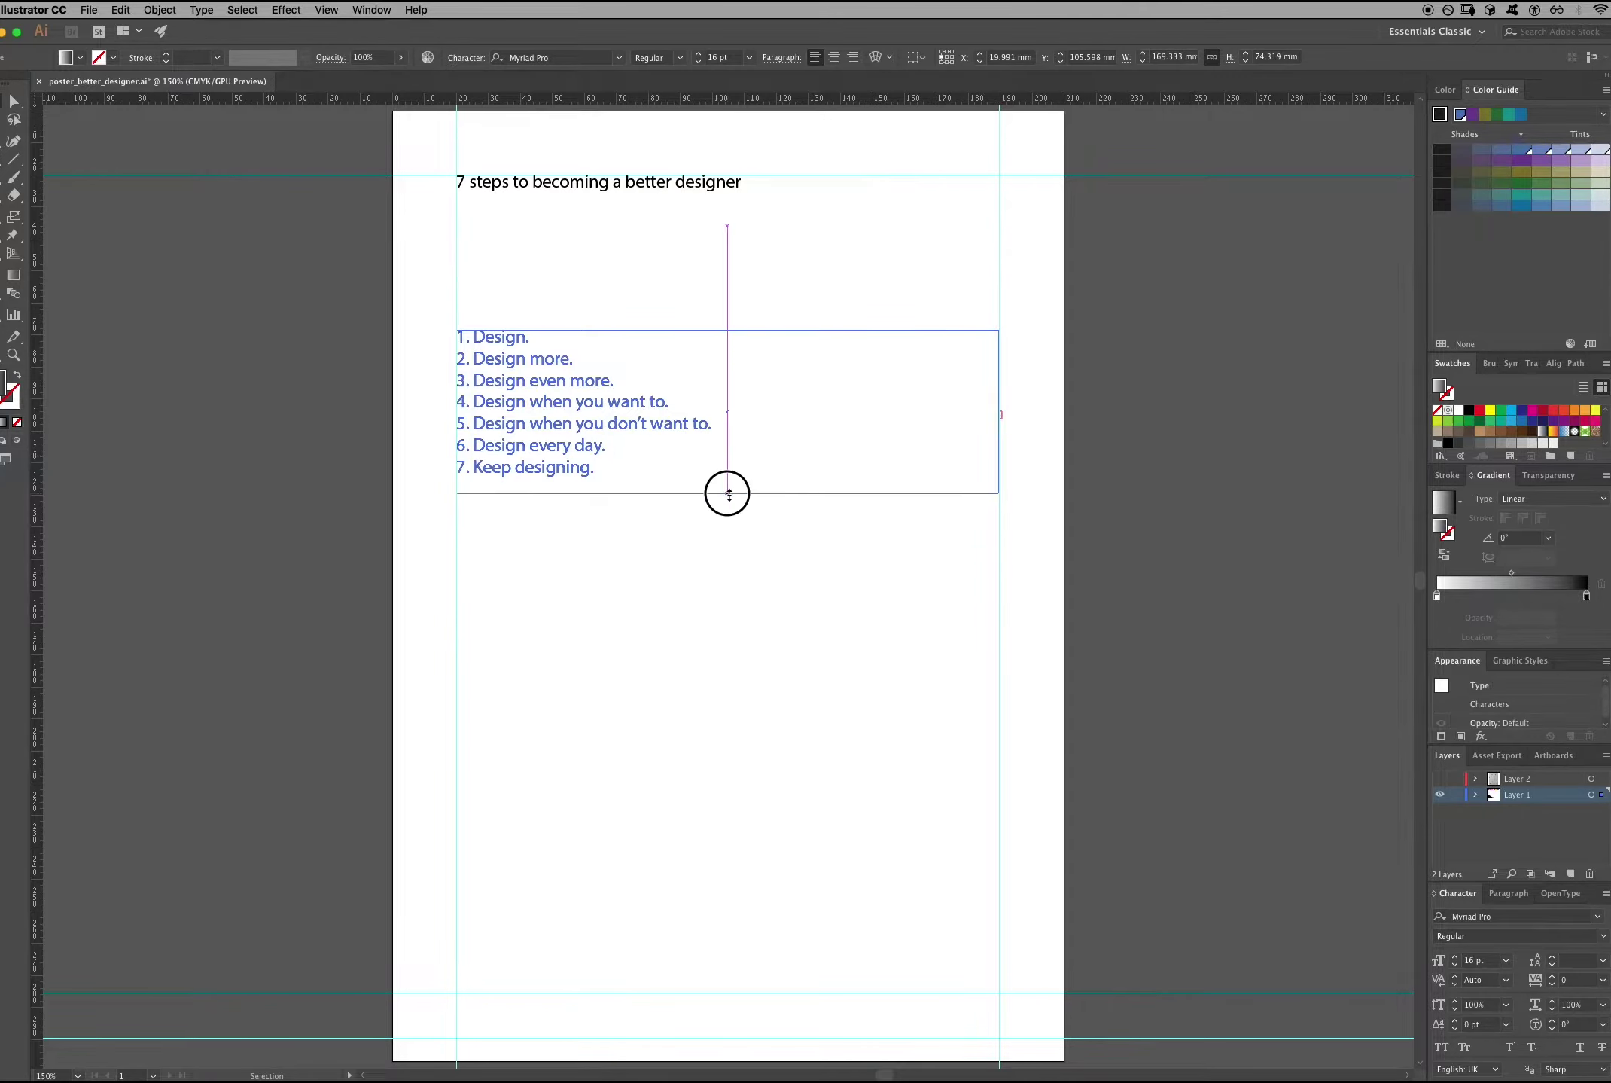
click(629, 180)
drag(629, 180, 630, 998)
triple_click(646, 999)
text(by Niki Tisza)
key(Return)
text(www.experiencedesignland.com)
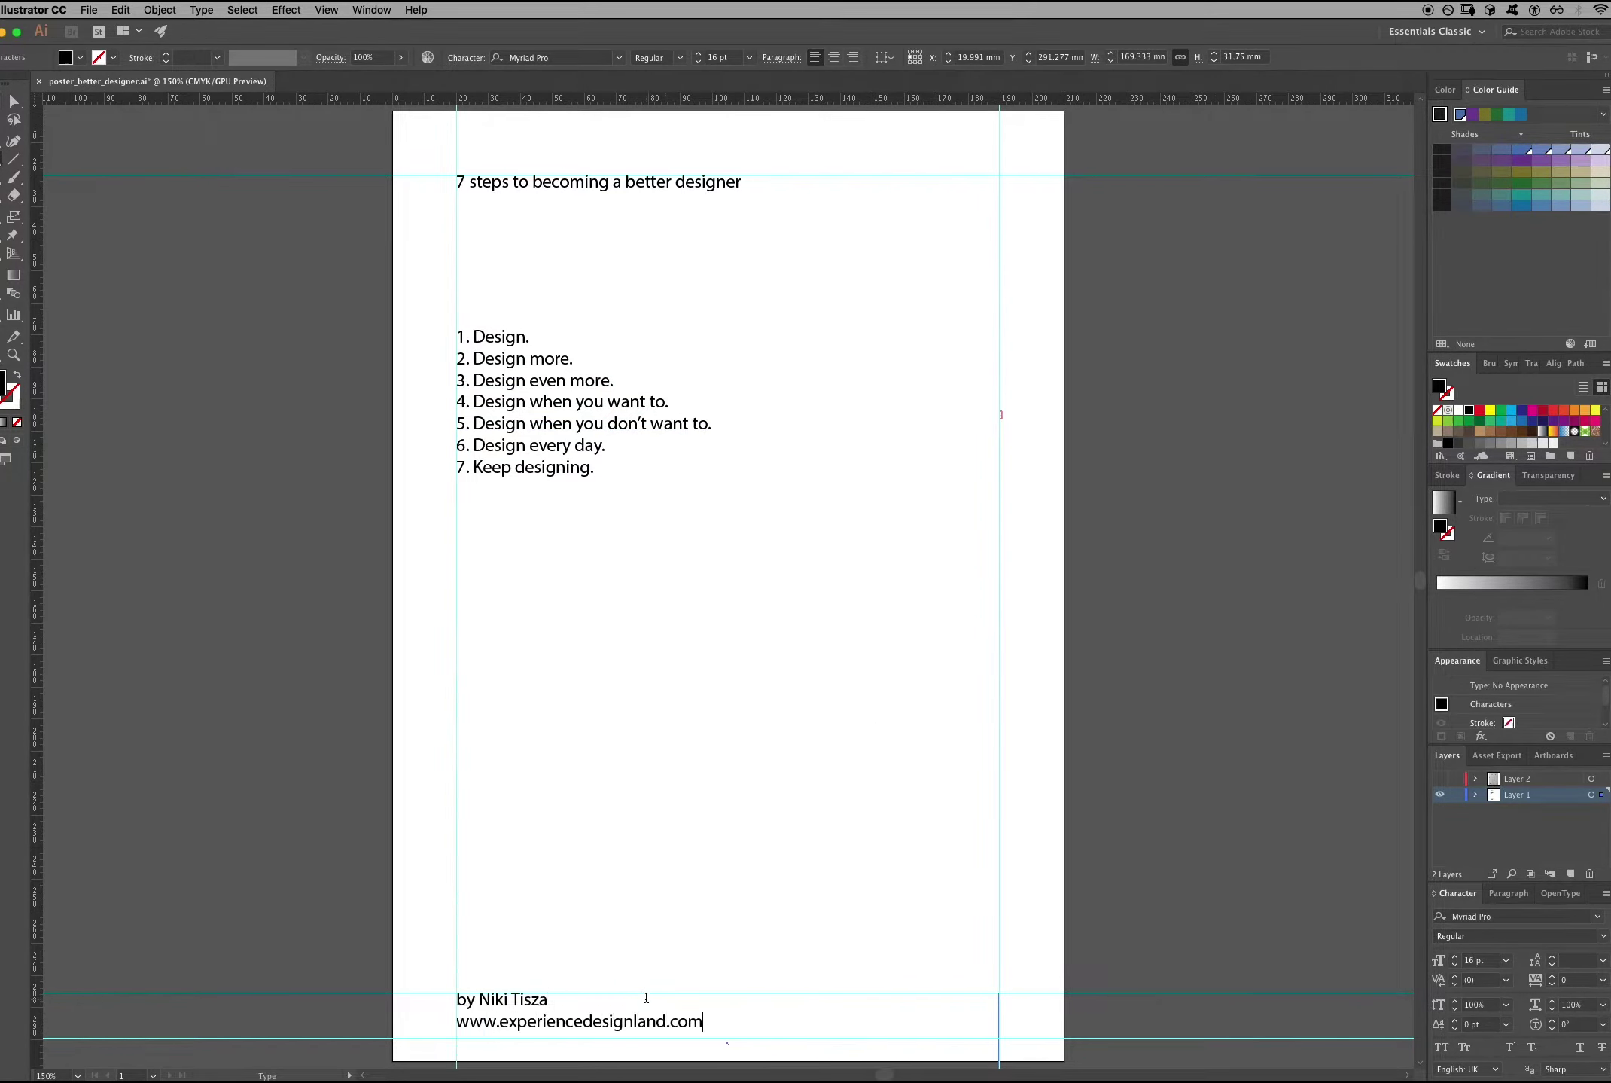
key(Escape)
click(1204, 557)
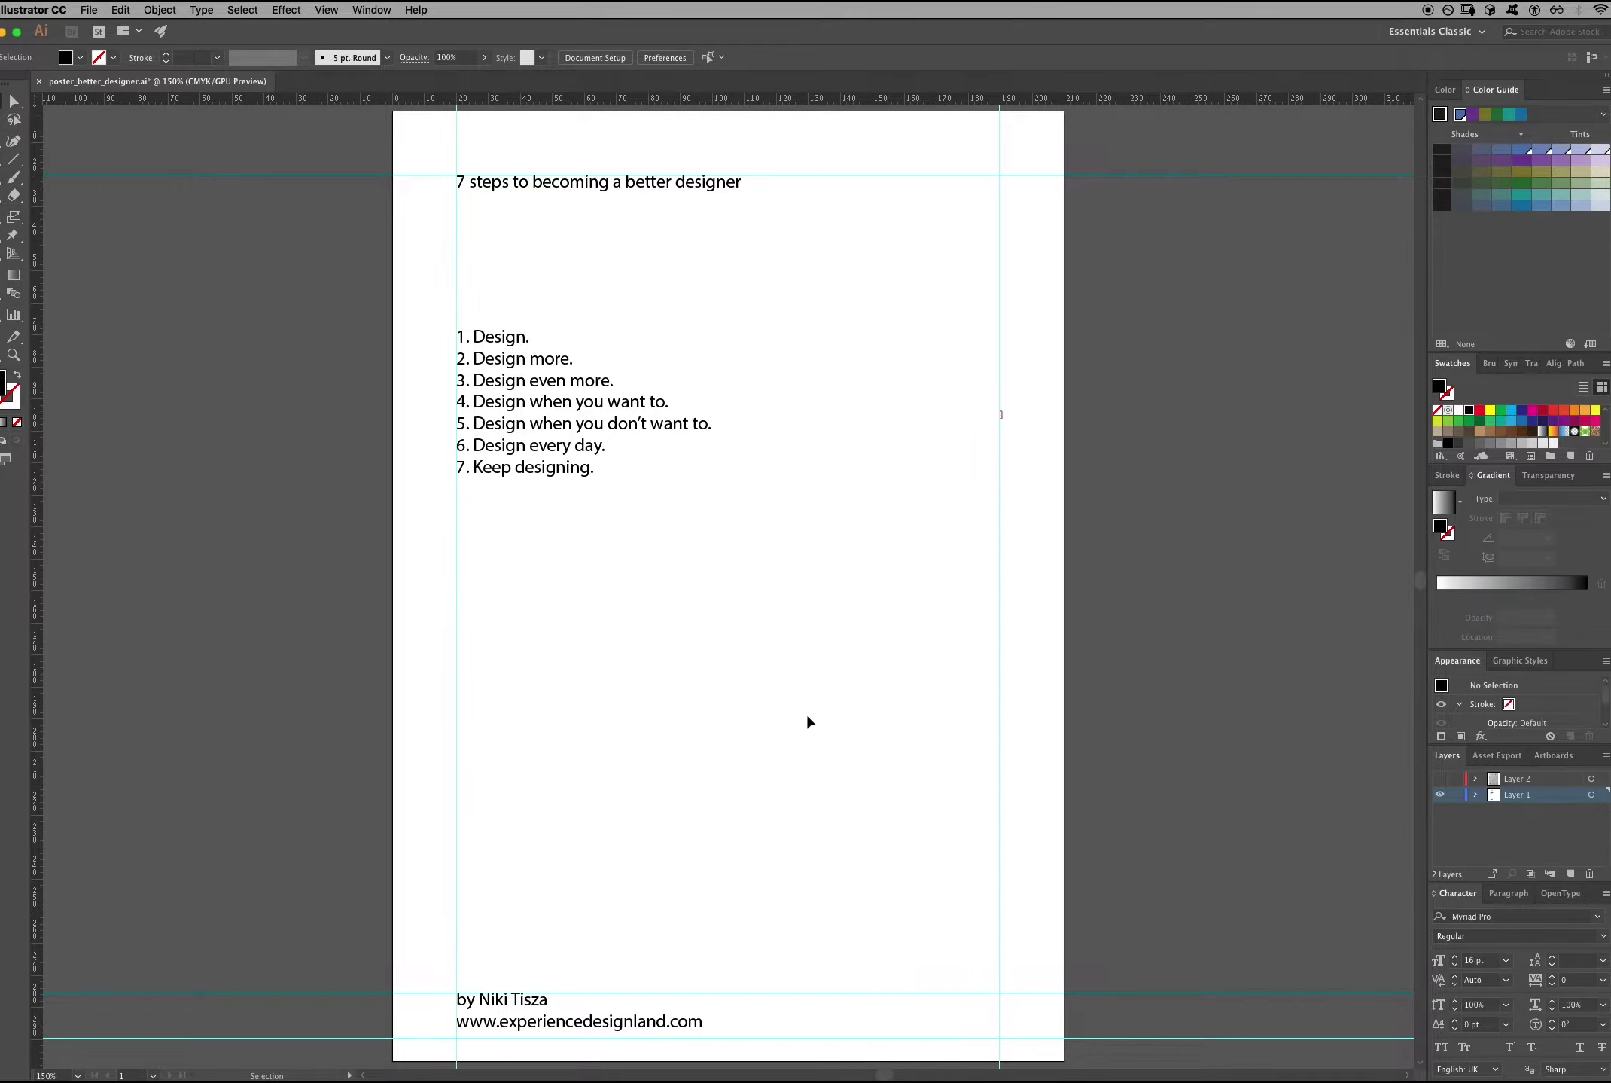
key(t)
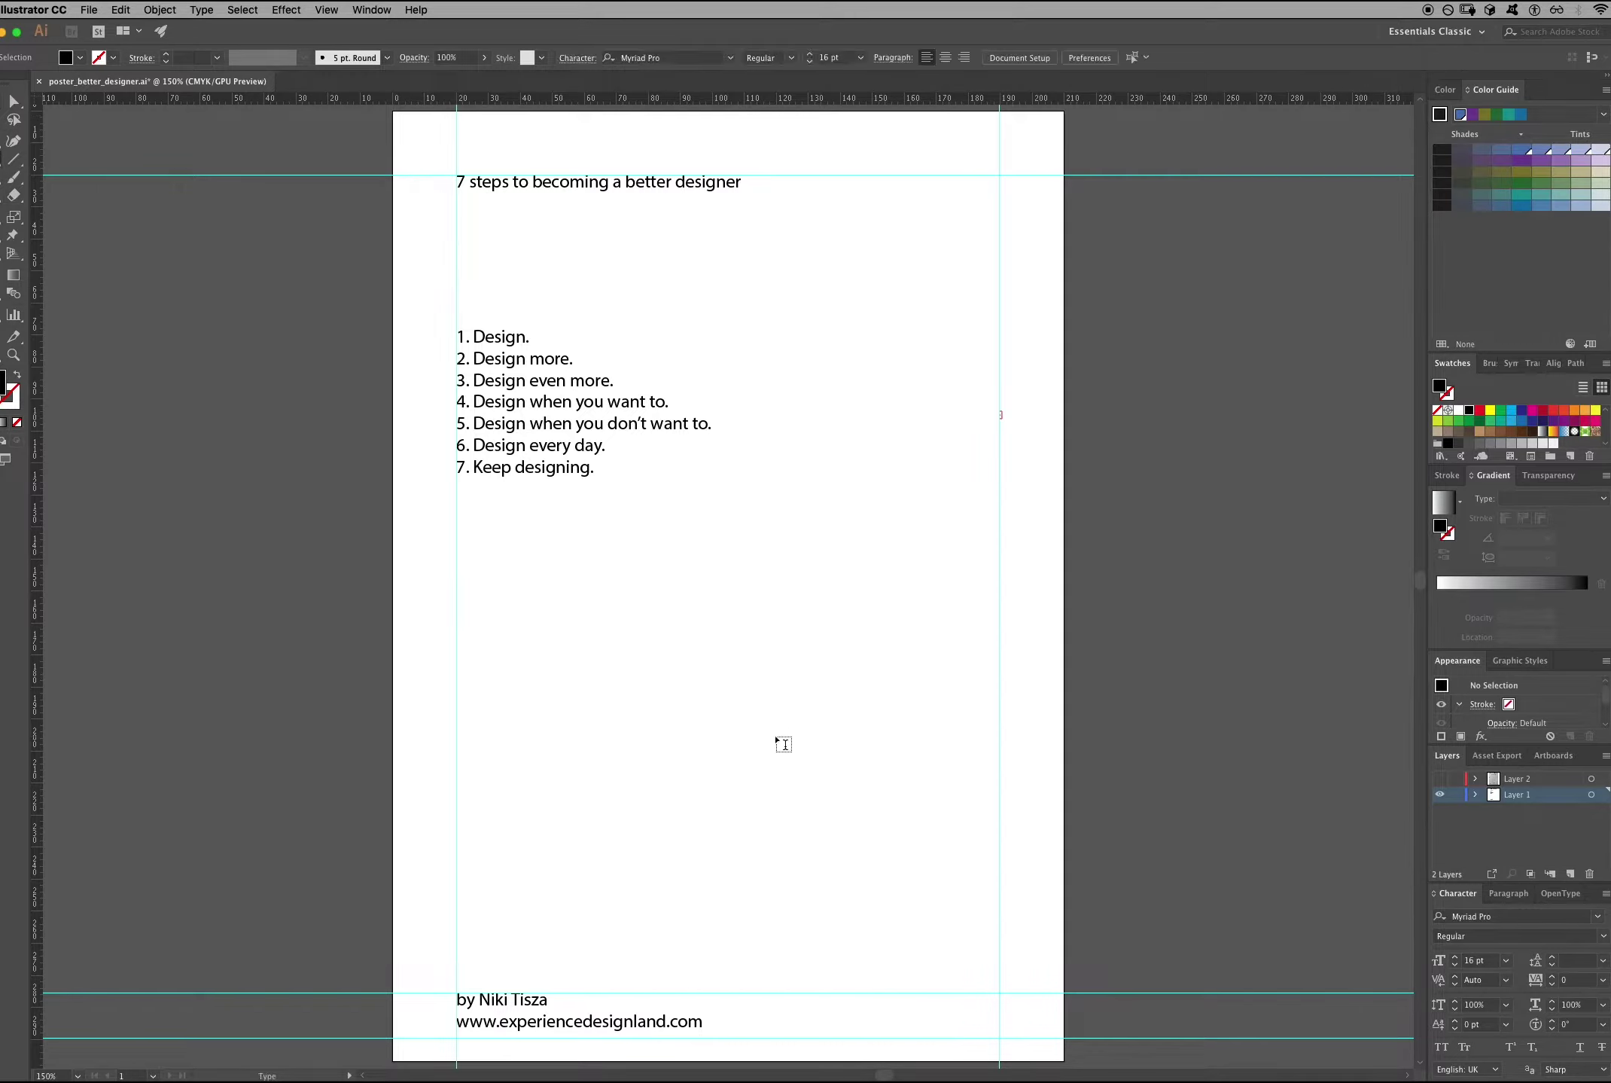
click(522, 586)
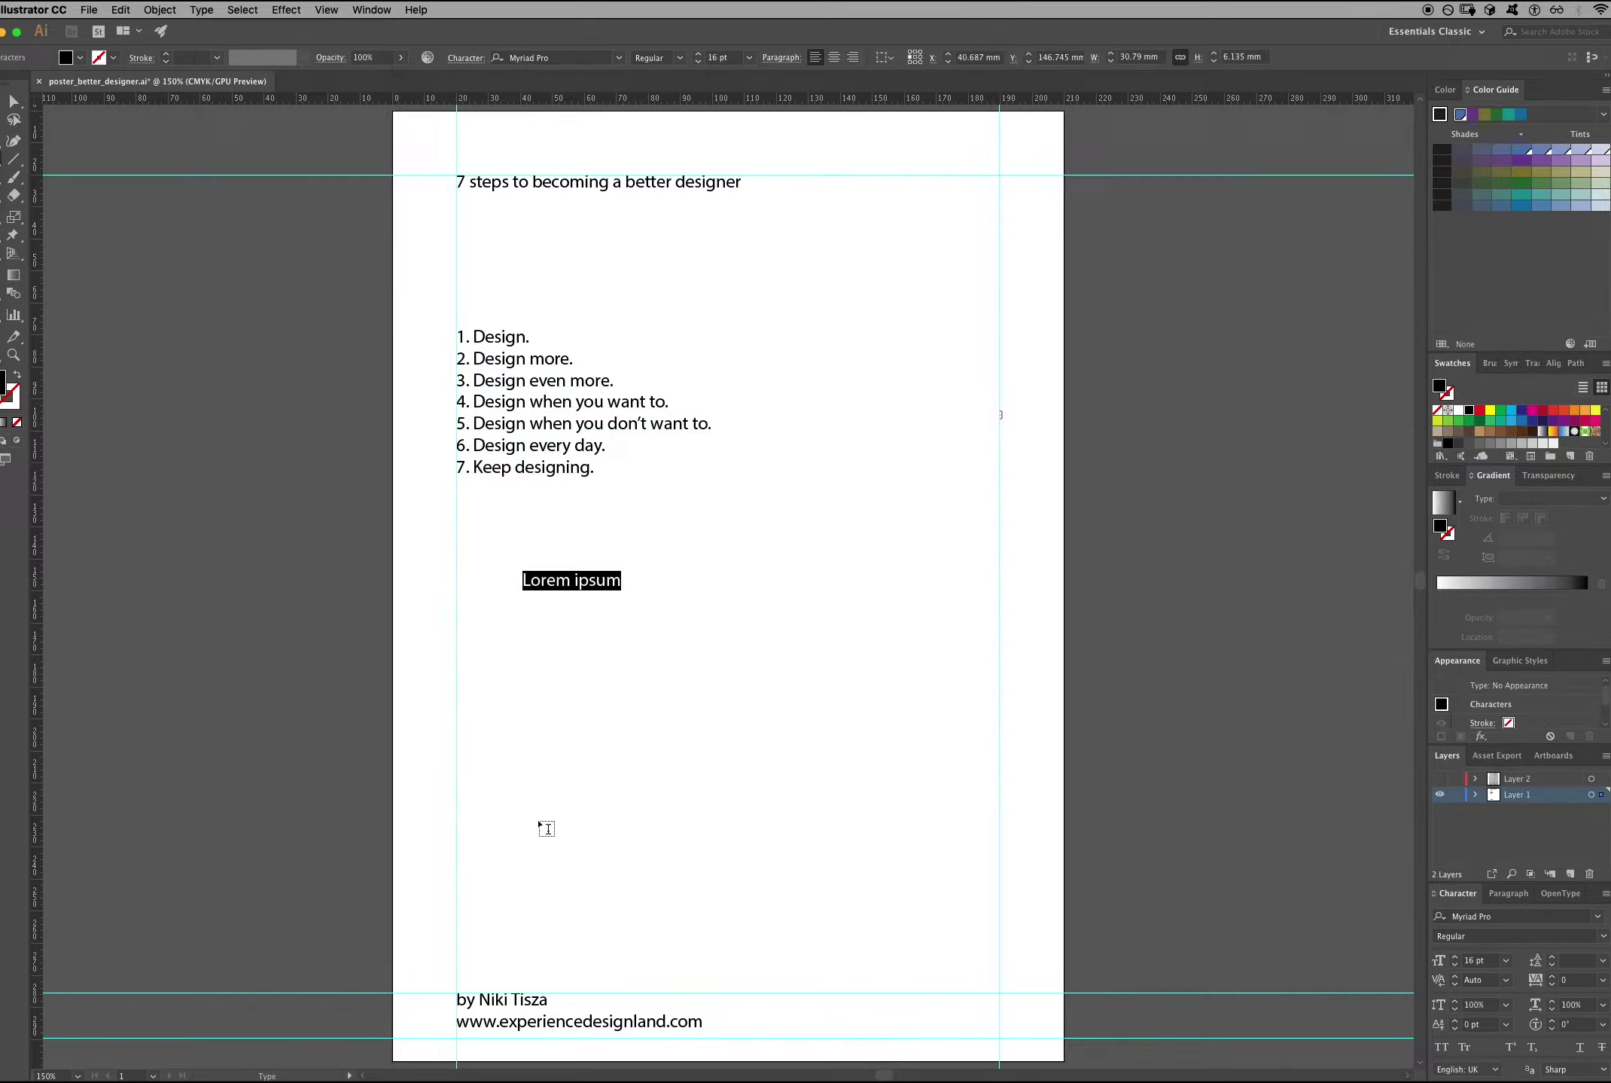
key(BackSpace)
key(Escape)
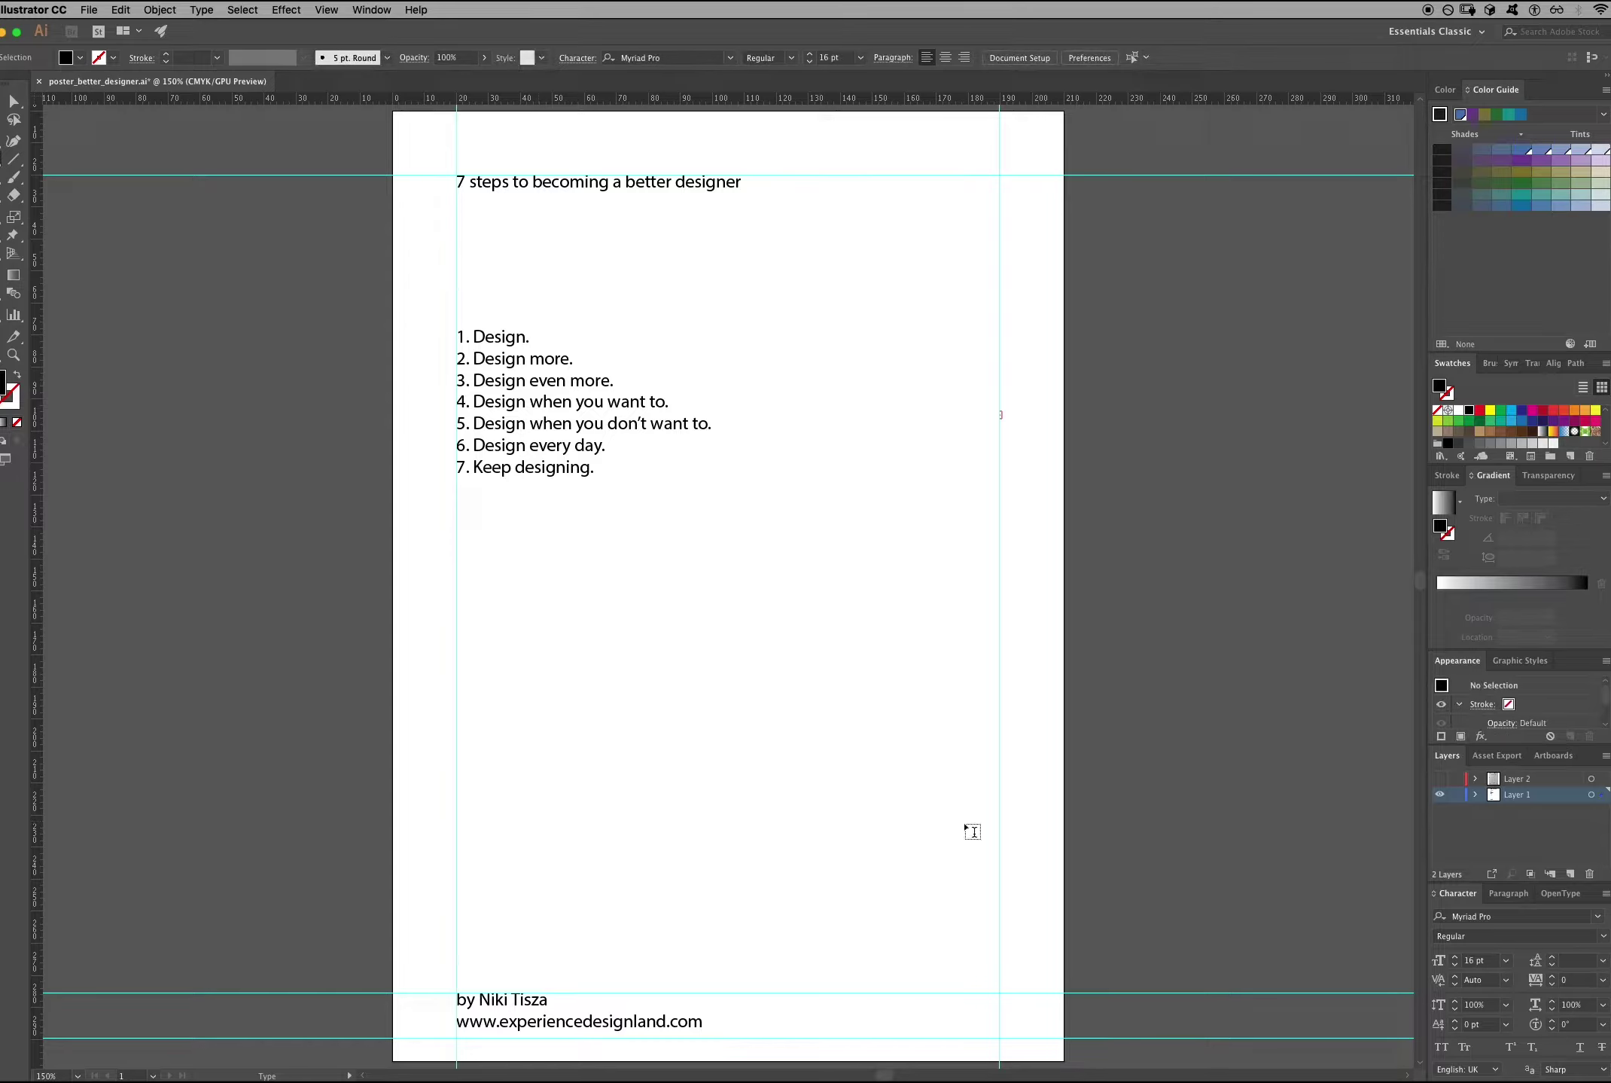
drag(476, 565, 996, 813)
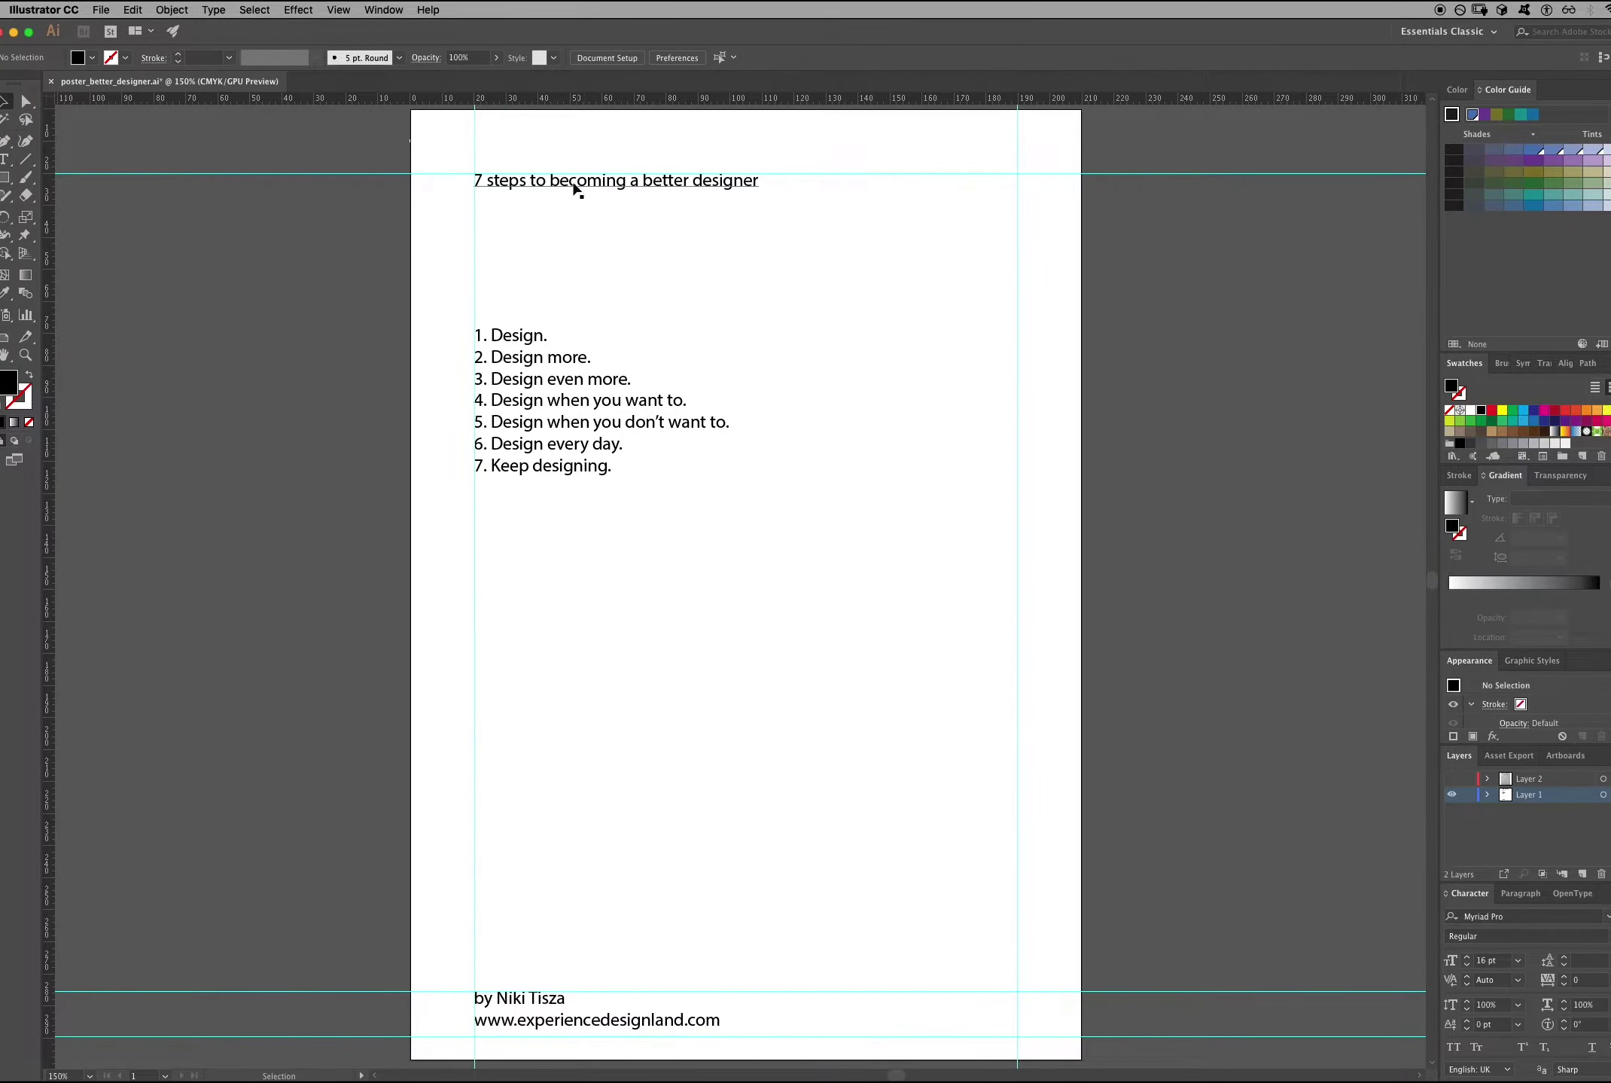
click(594, 182)
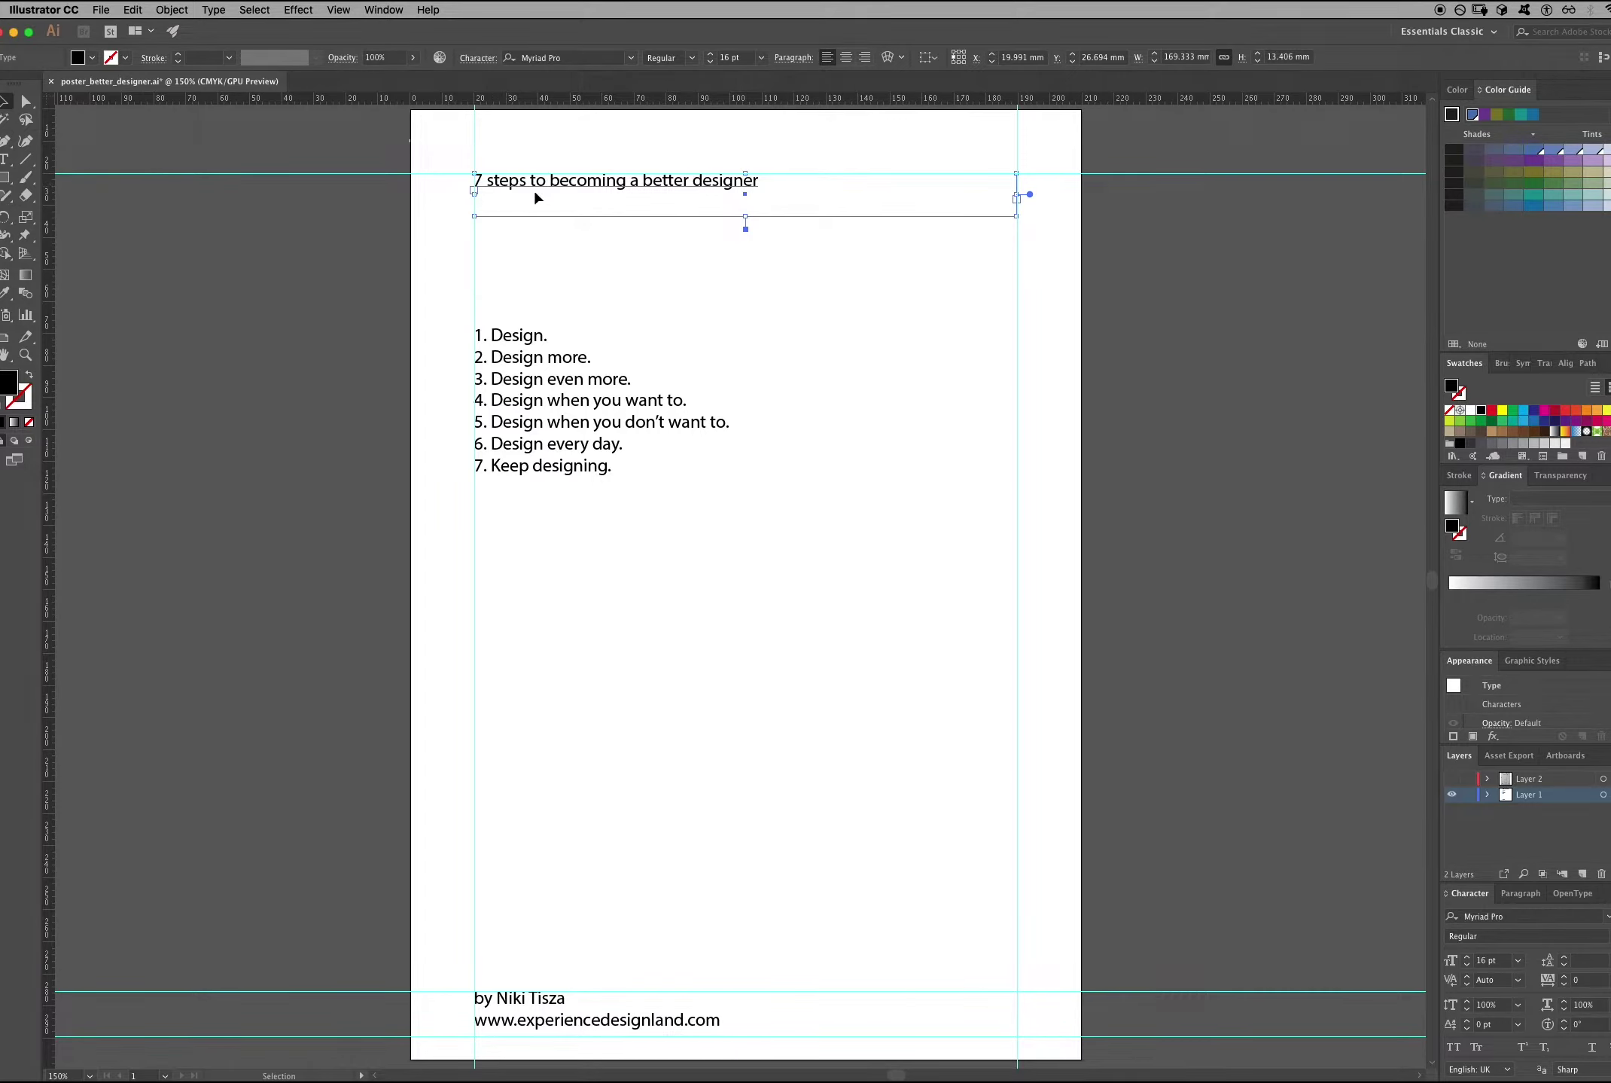
click(516, 260)
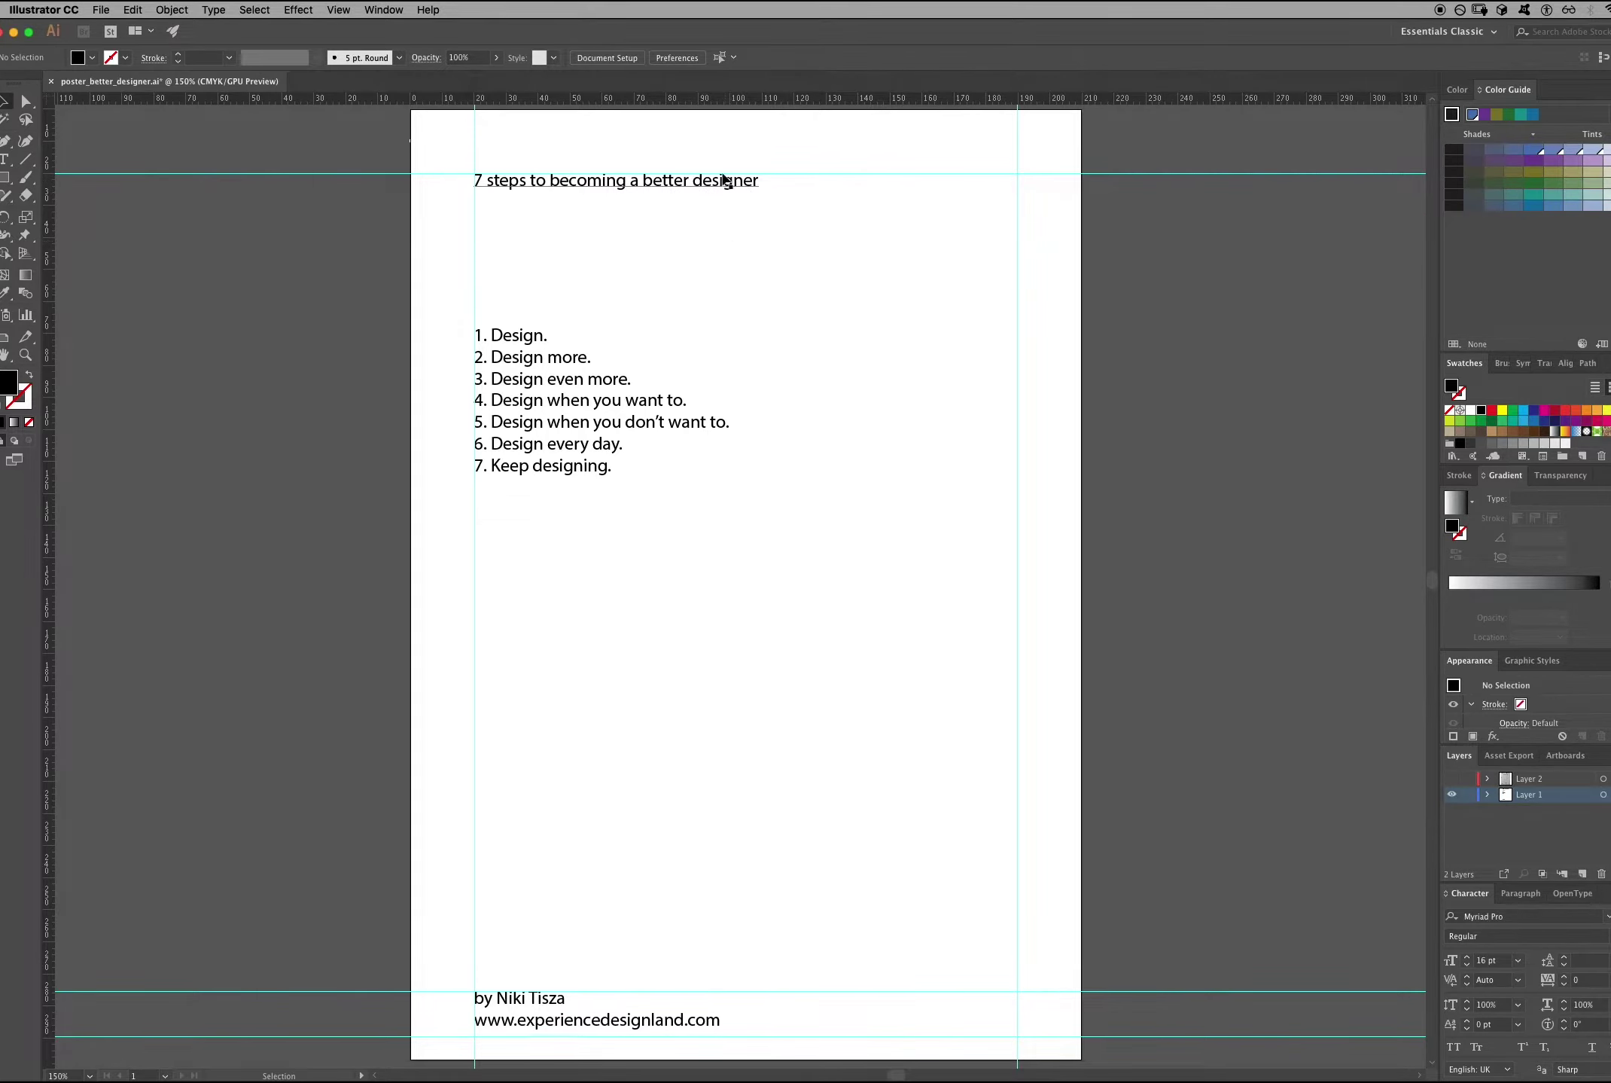
click(675, 180)
double_click(676, 179)
click(737, 180)
click(6, 101)
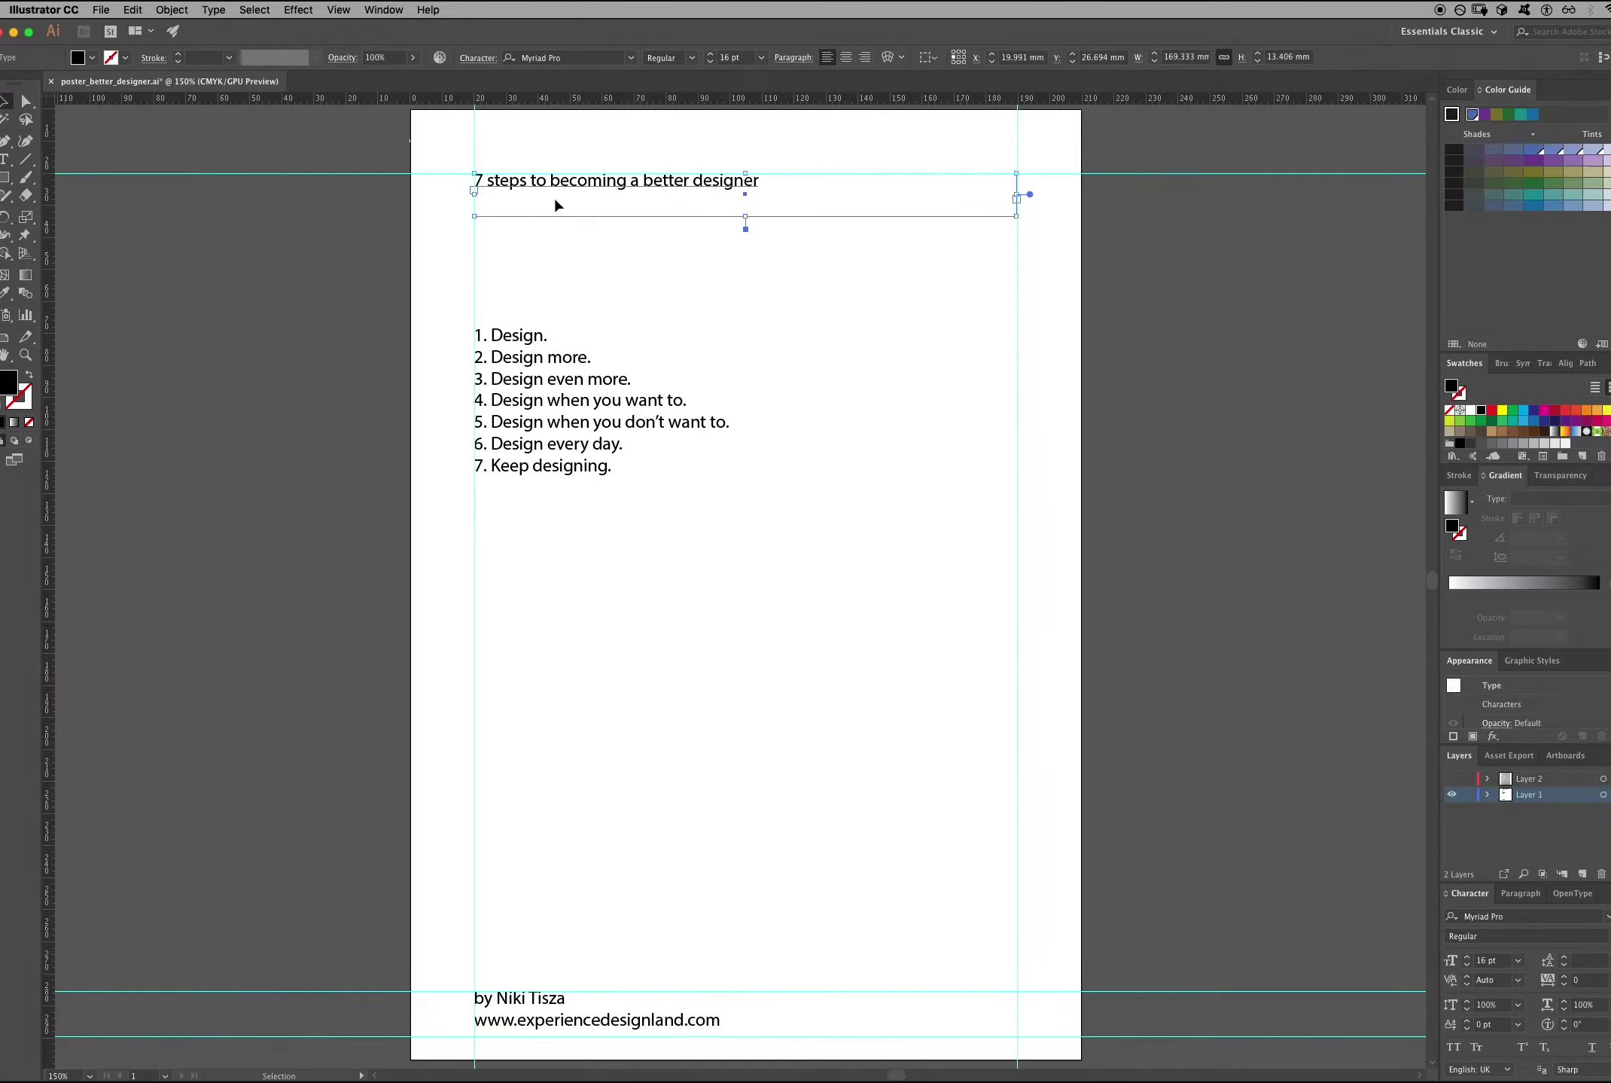
Copy "to becoming a better designer" from the title and delete it there, leaving only "7 steps" in the frame.
click(4, 159)
drag(759, 180, 530, 180)
key(ctrl+c)
key(BackSpace)
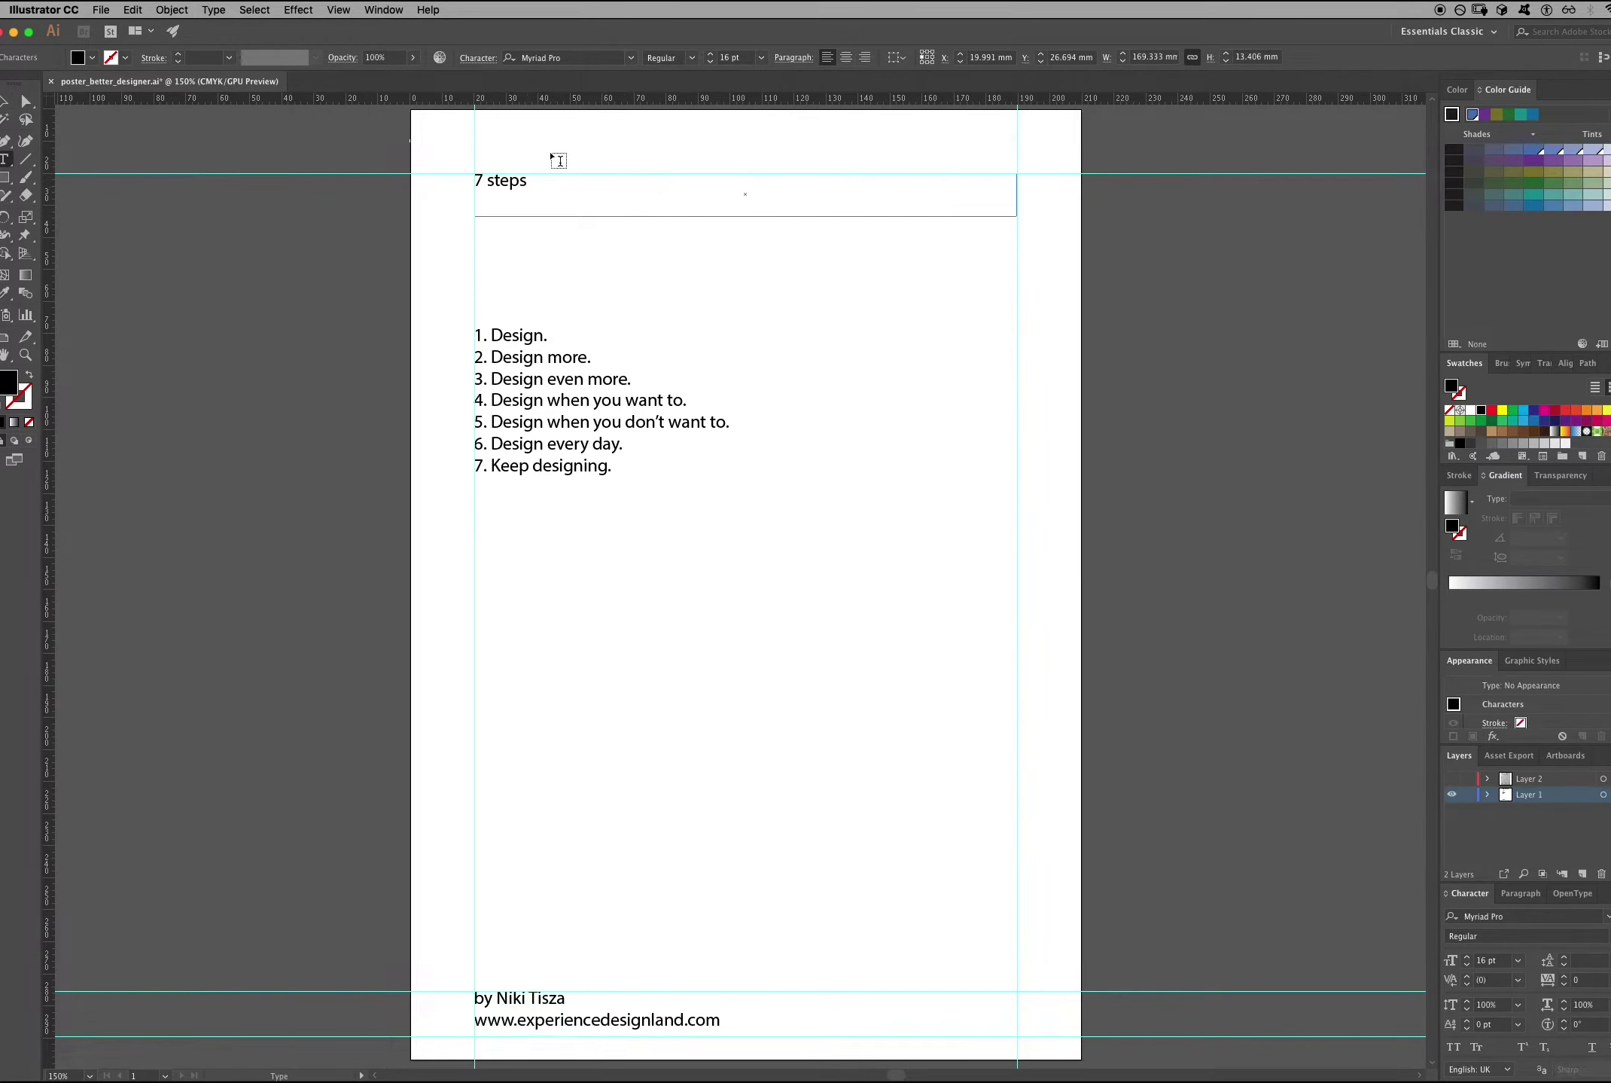
key(Escape)
click(702, 253)
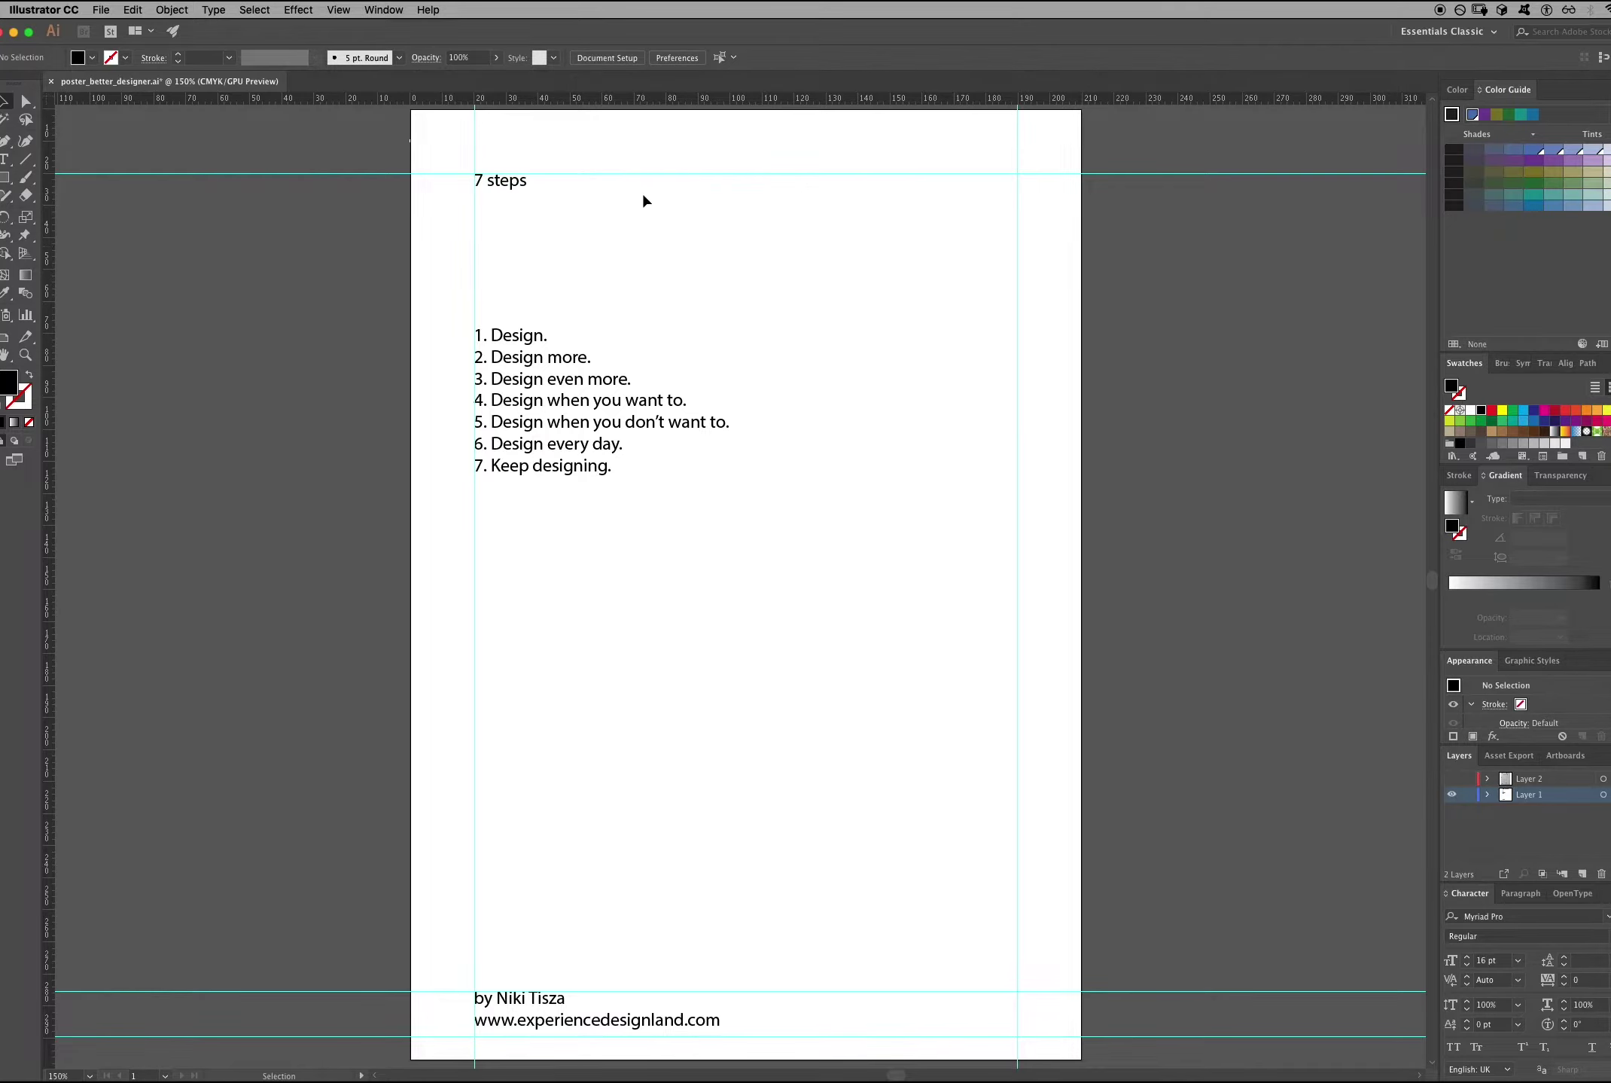
Paste the copied title text as a separate object, place it beside "7 steps" and reduce it to "to becoming a".
key(ctrl+v)
drag(702, 578, 911, 190)
key(t)
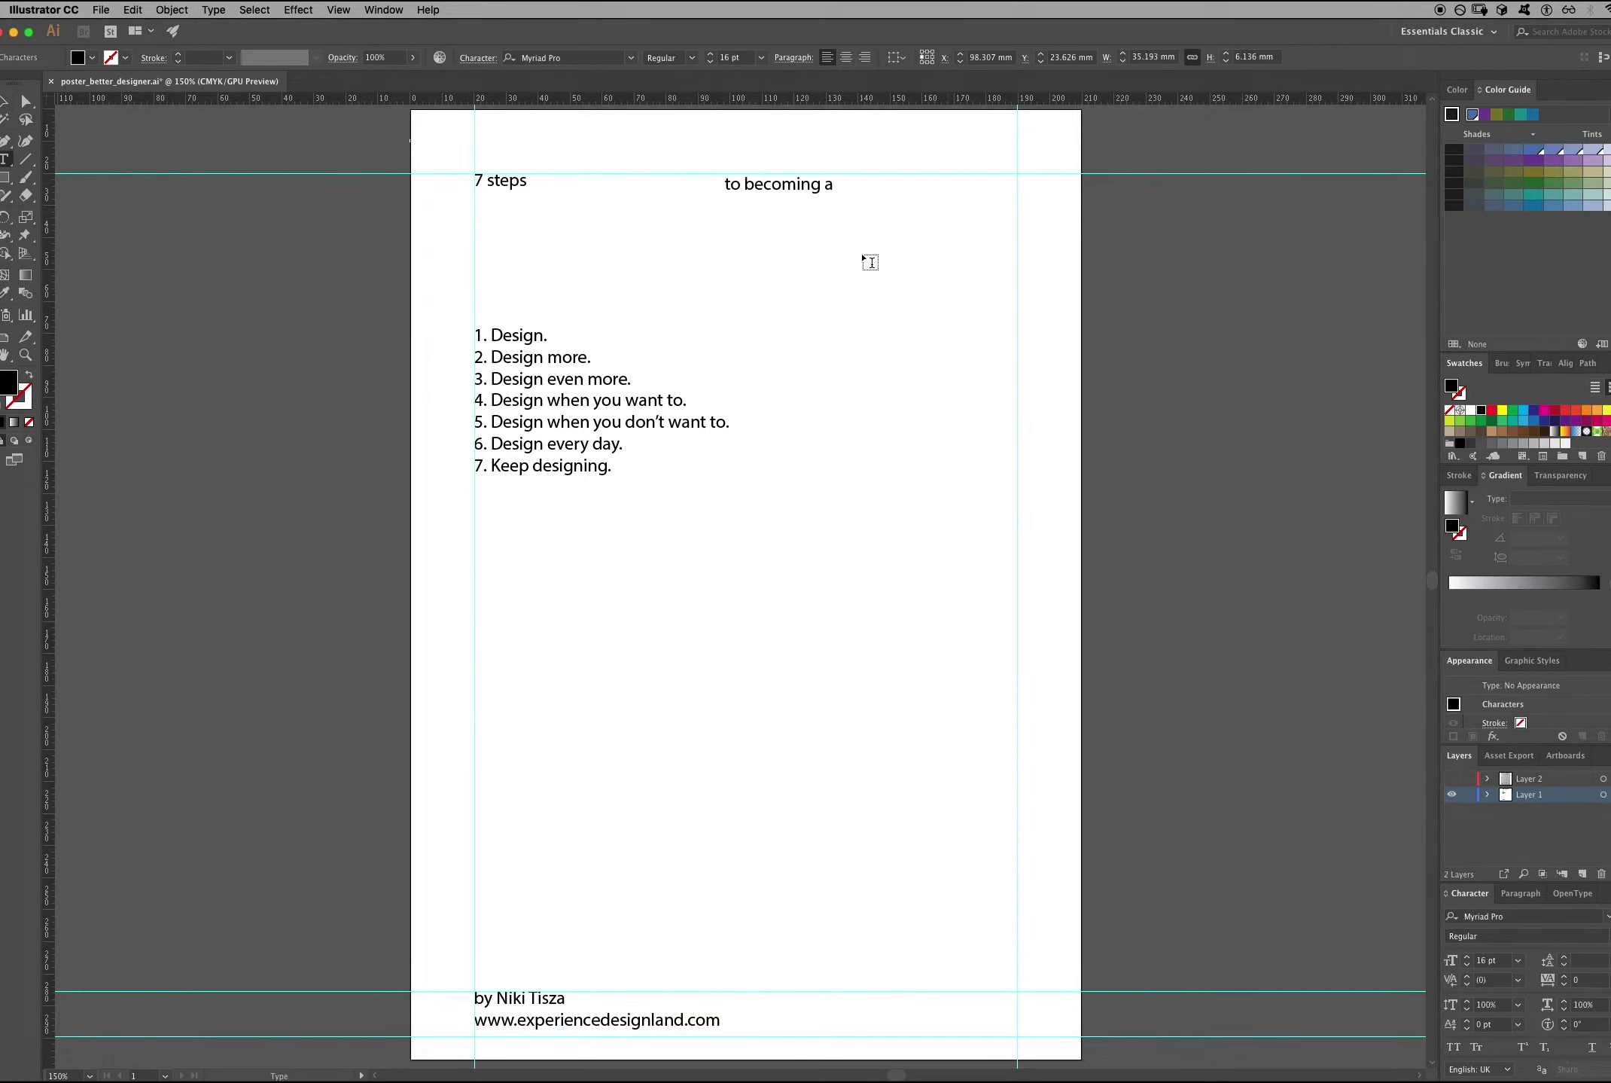
Split "better" and "designer" into separate text objects and stack them near the page's centre below the first title line.
text(better designer)
drag(731, 579, 728, 226)
text(designer)
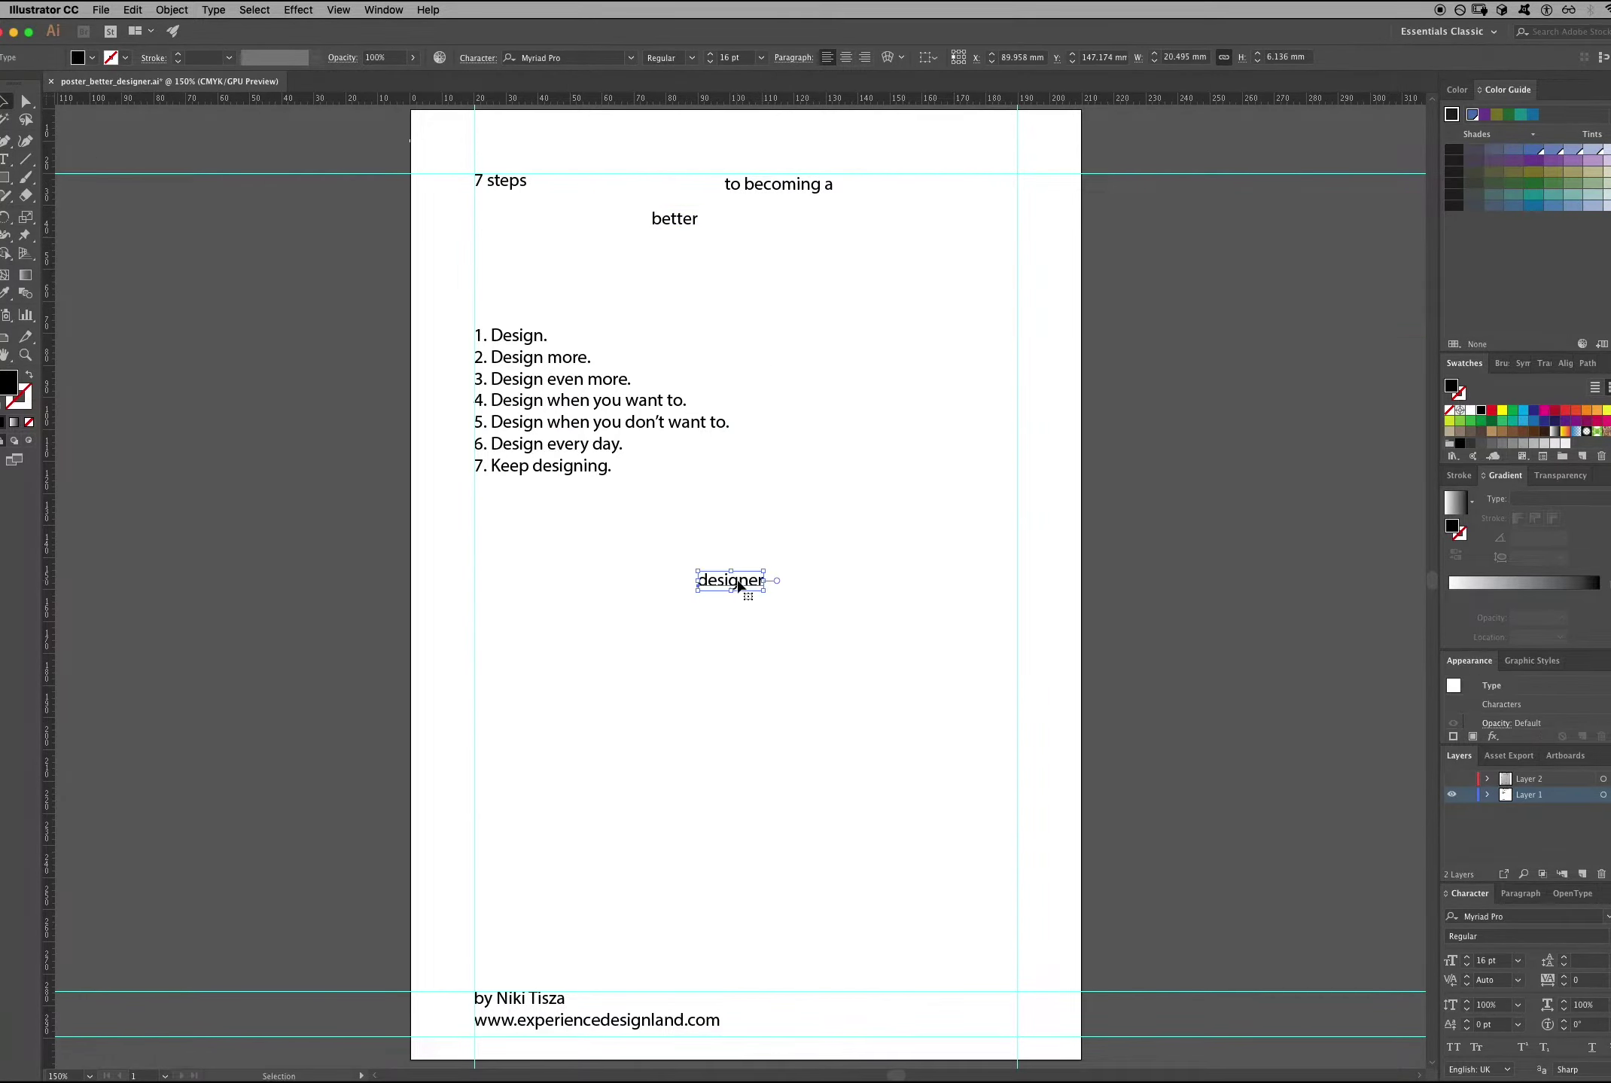
drag(738, 586, 752, 268)
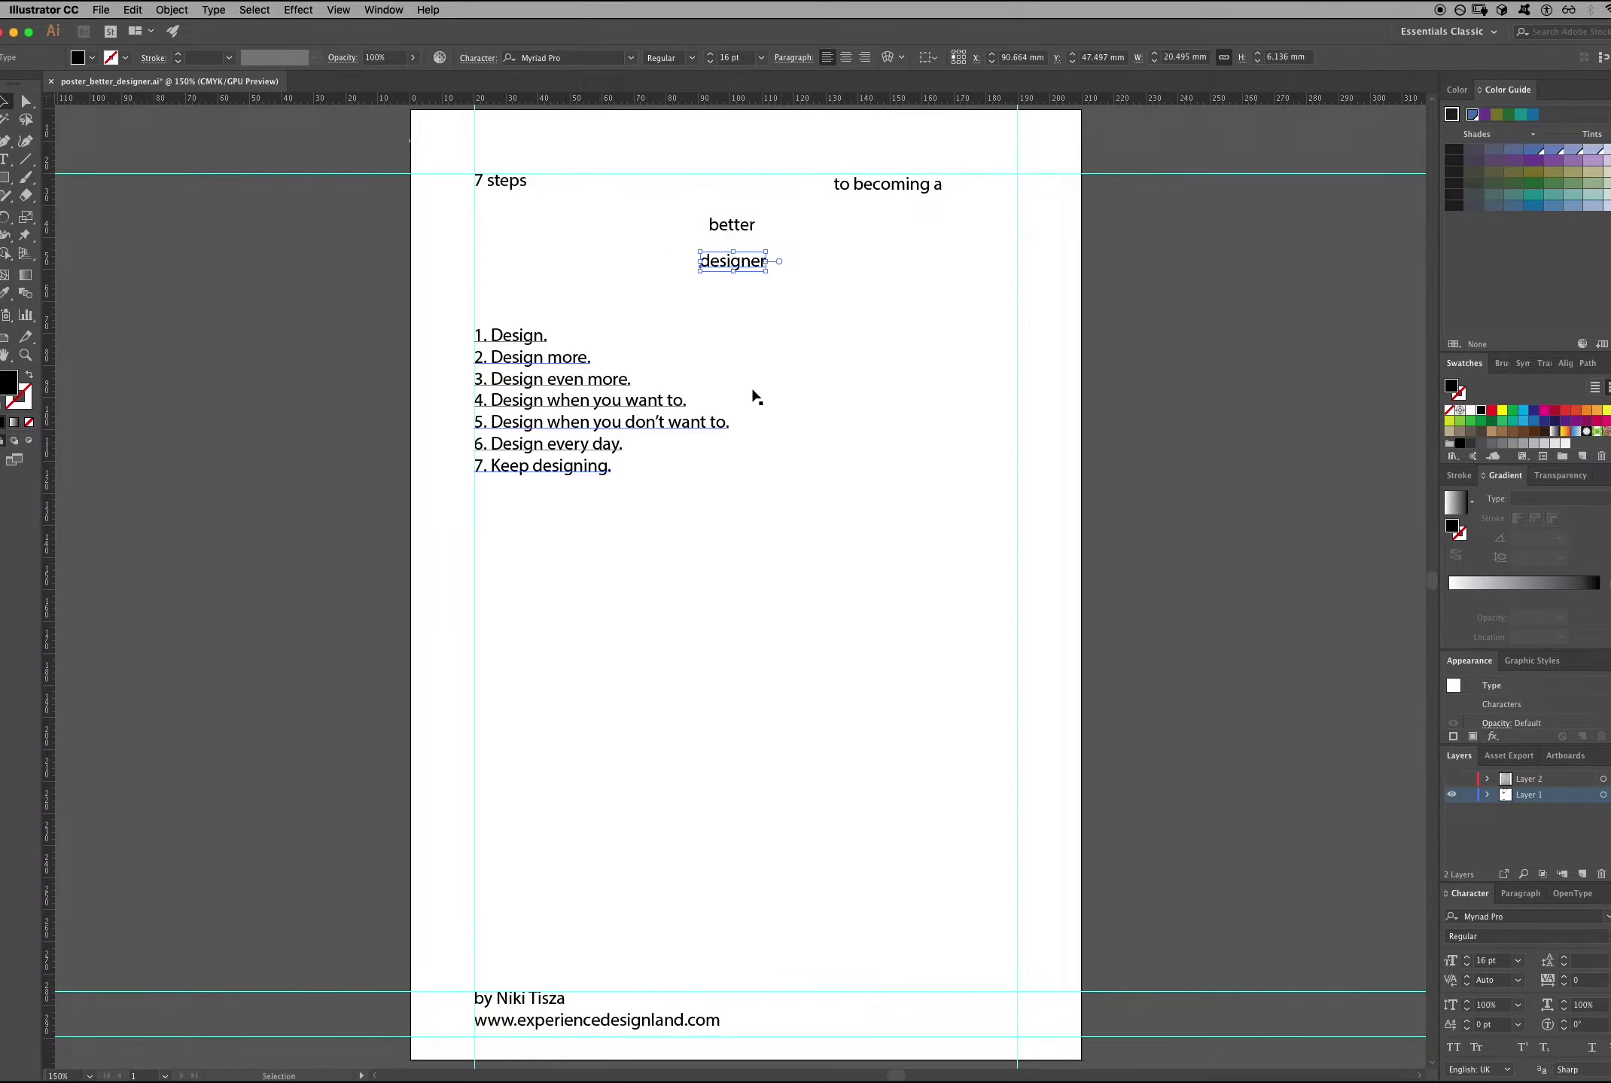
Move the numbered list straight down to about Y 108 mm to leave more room below the title.
click(547, 347)
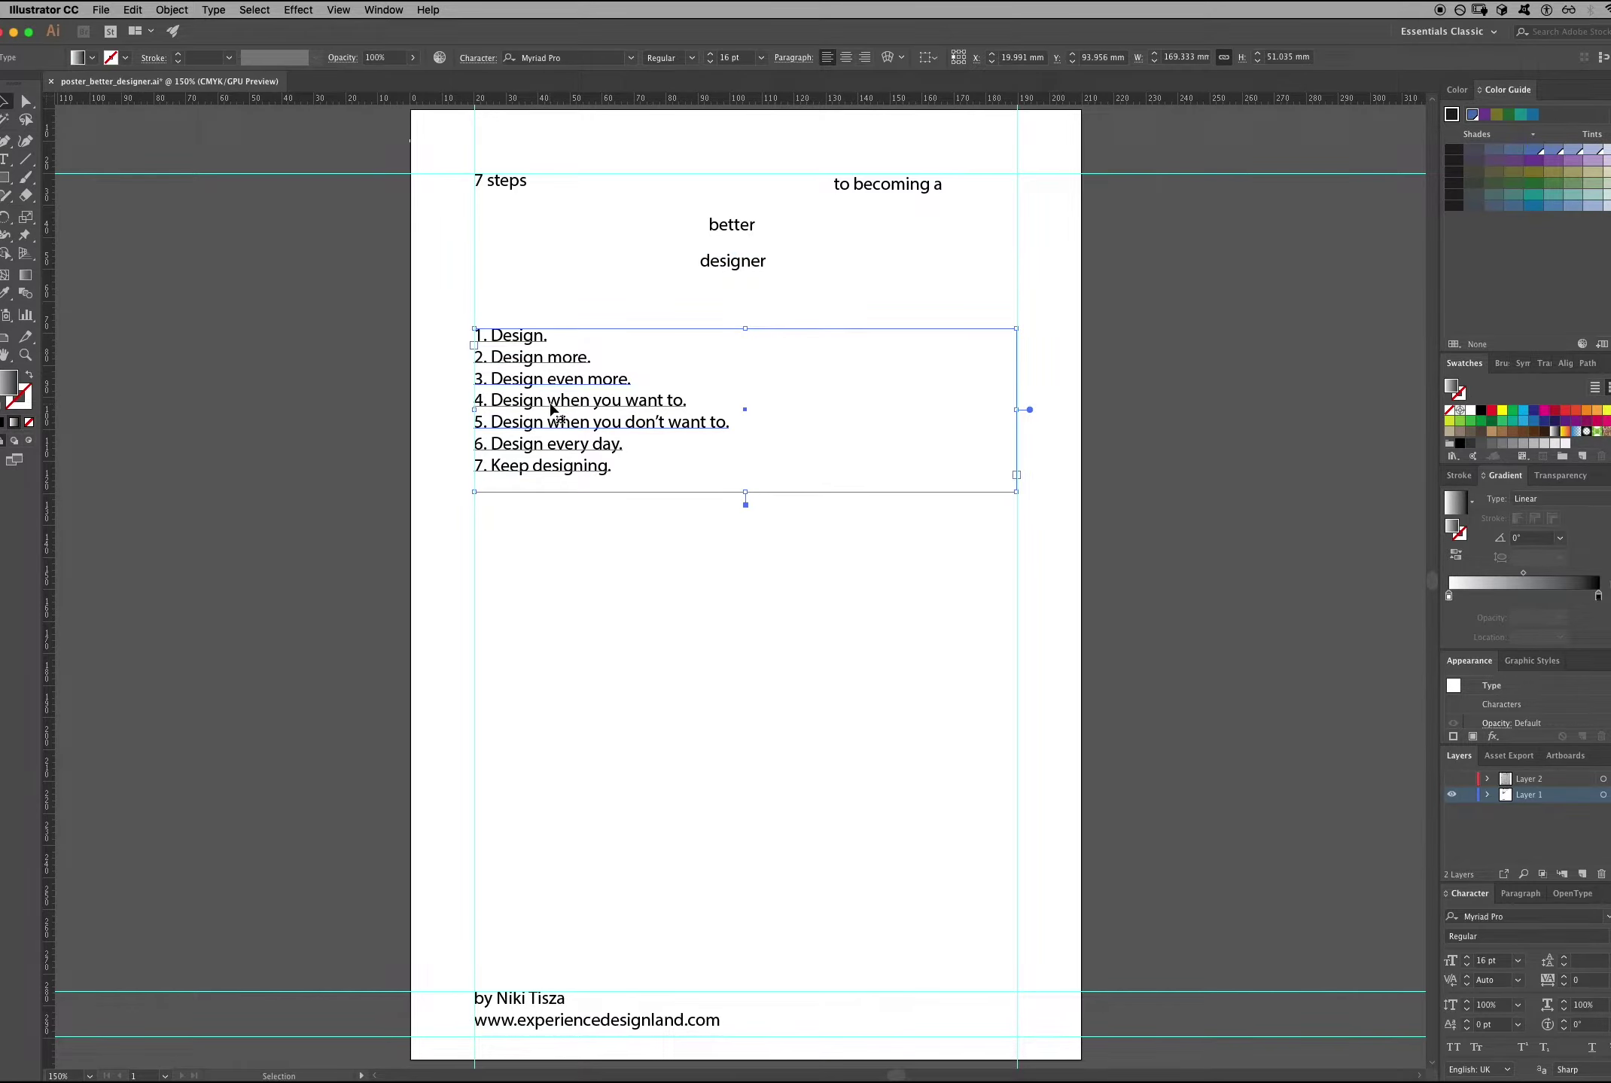
key(shift+Down)
key(shift+Down)
key(shift+Down)
key(shift+Down)
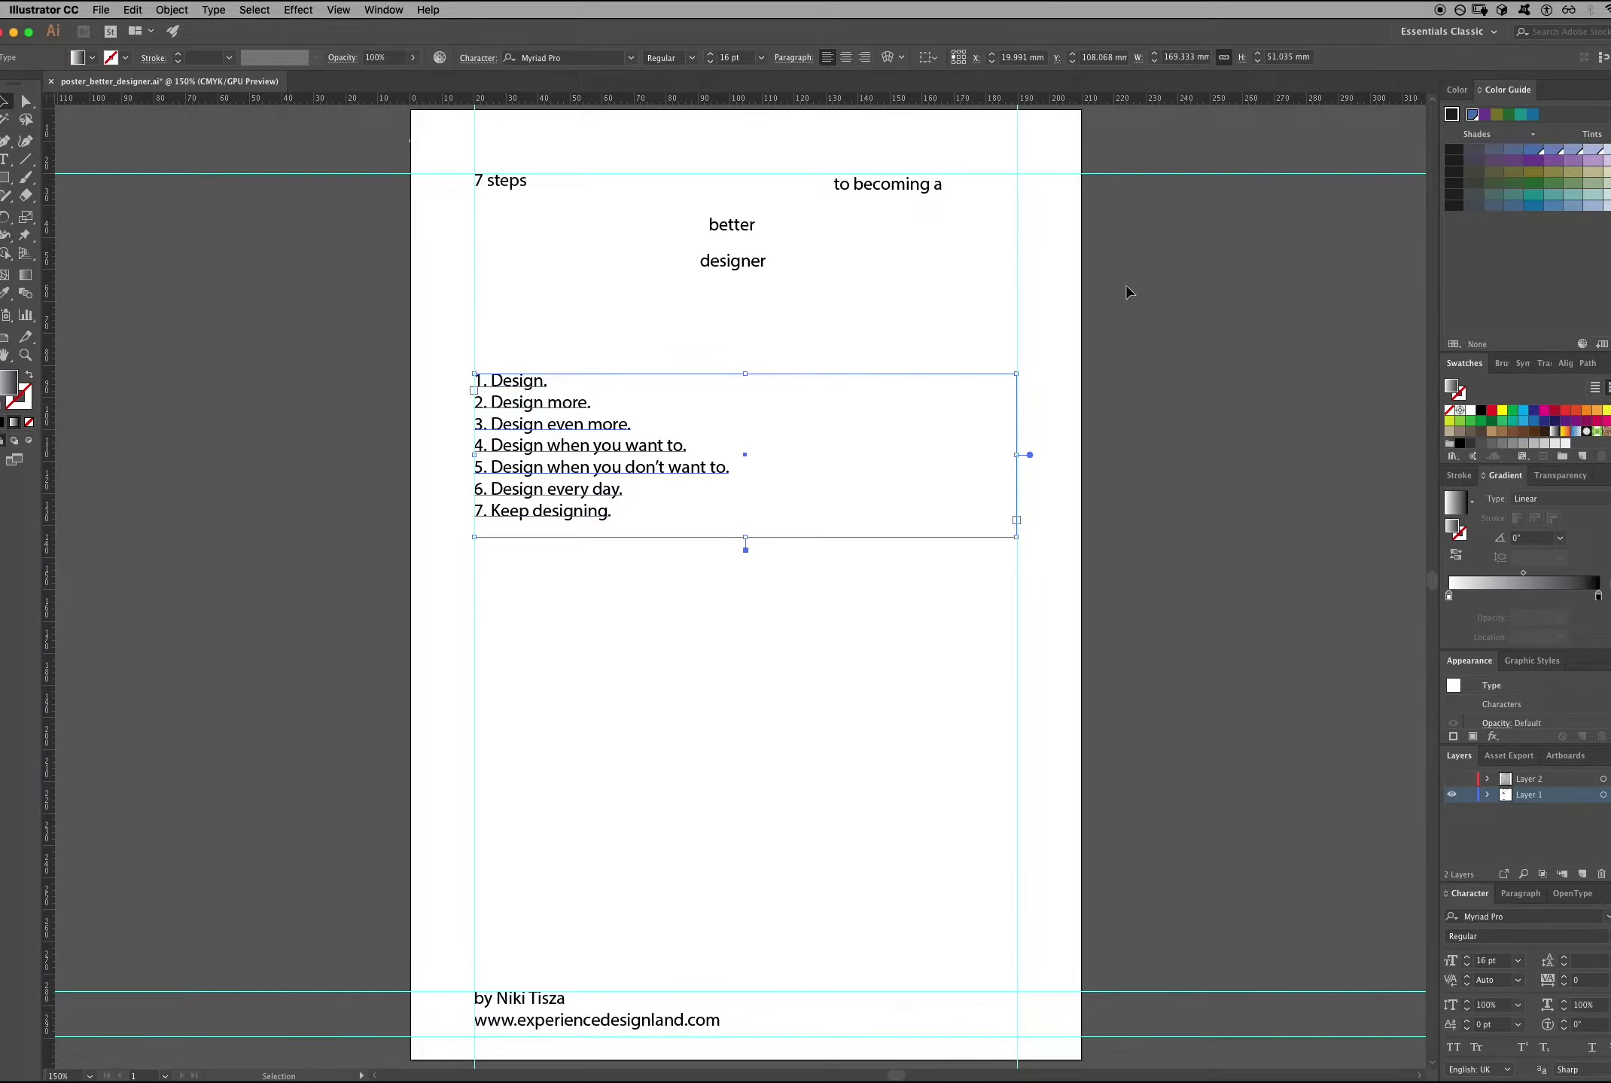
click(799, 717)
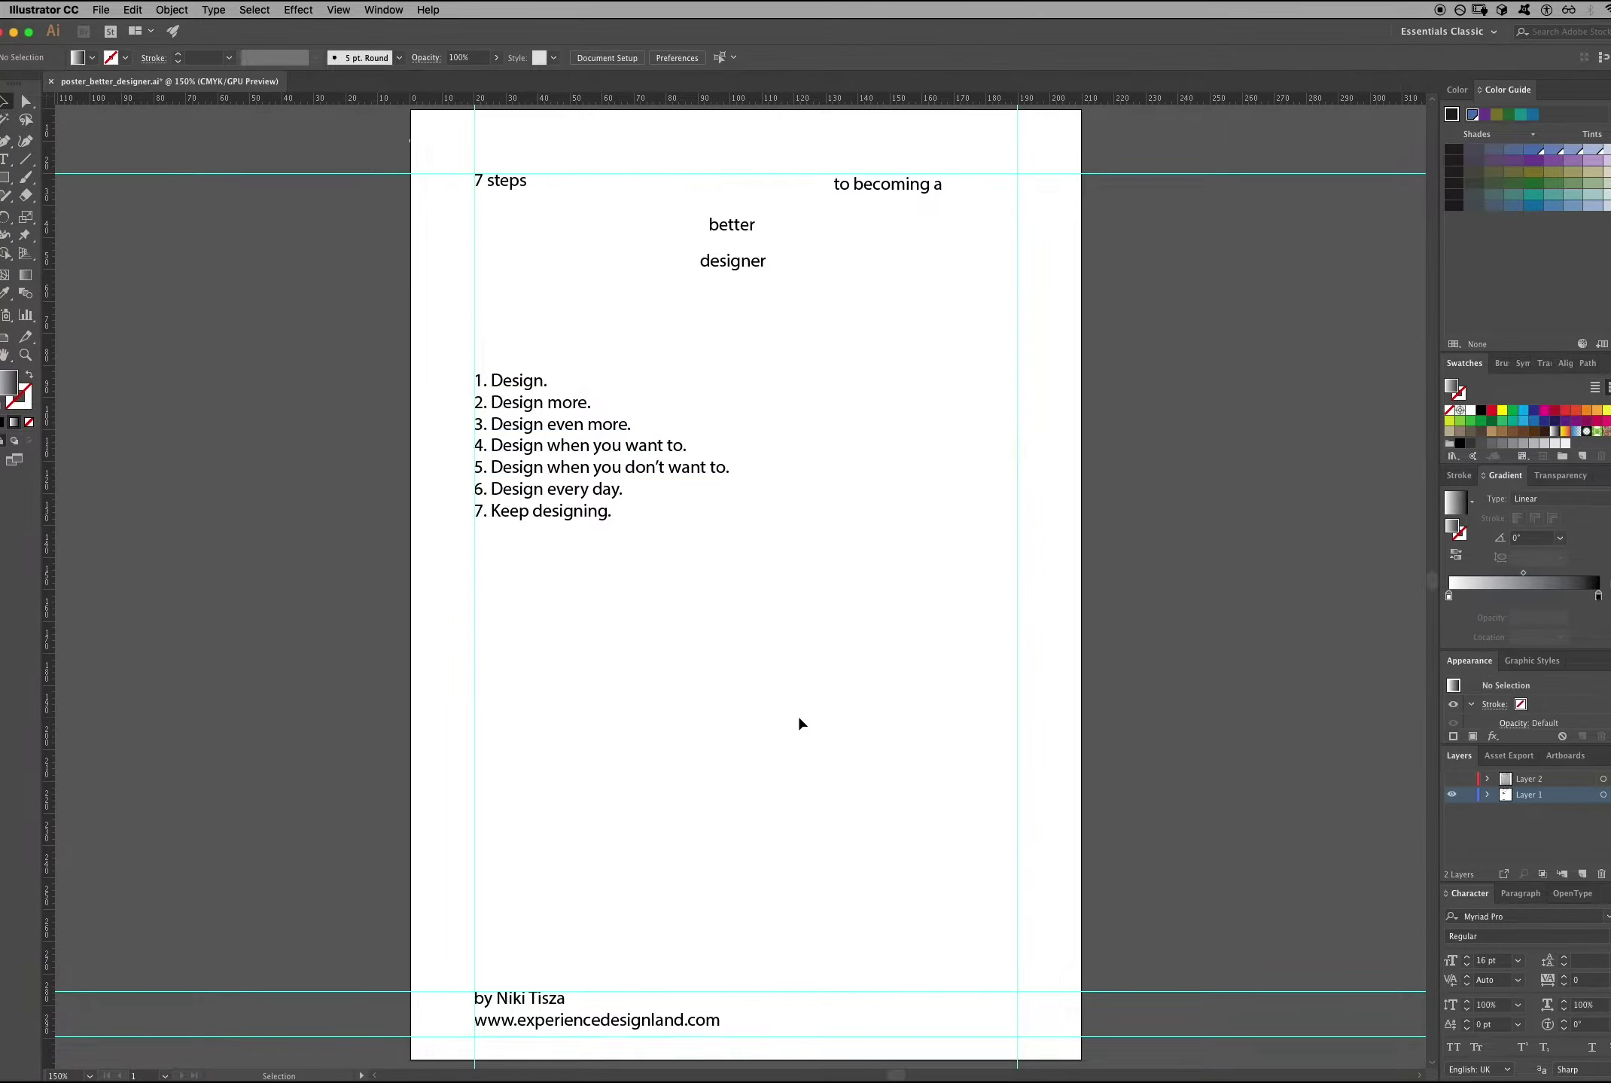
Draw a rectangle about 118 × 26 mm in the empty area below the numbered list and fill it solid black.
scroll(799, 718, up, 1)
scroll(800, 723, up, 1)
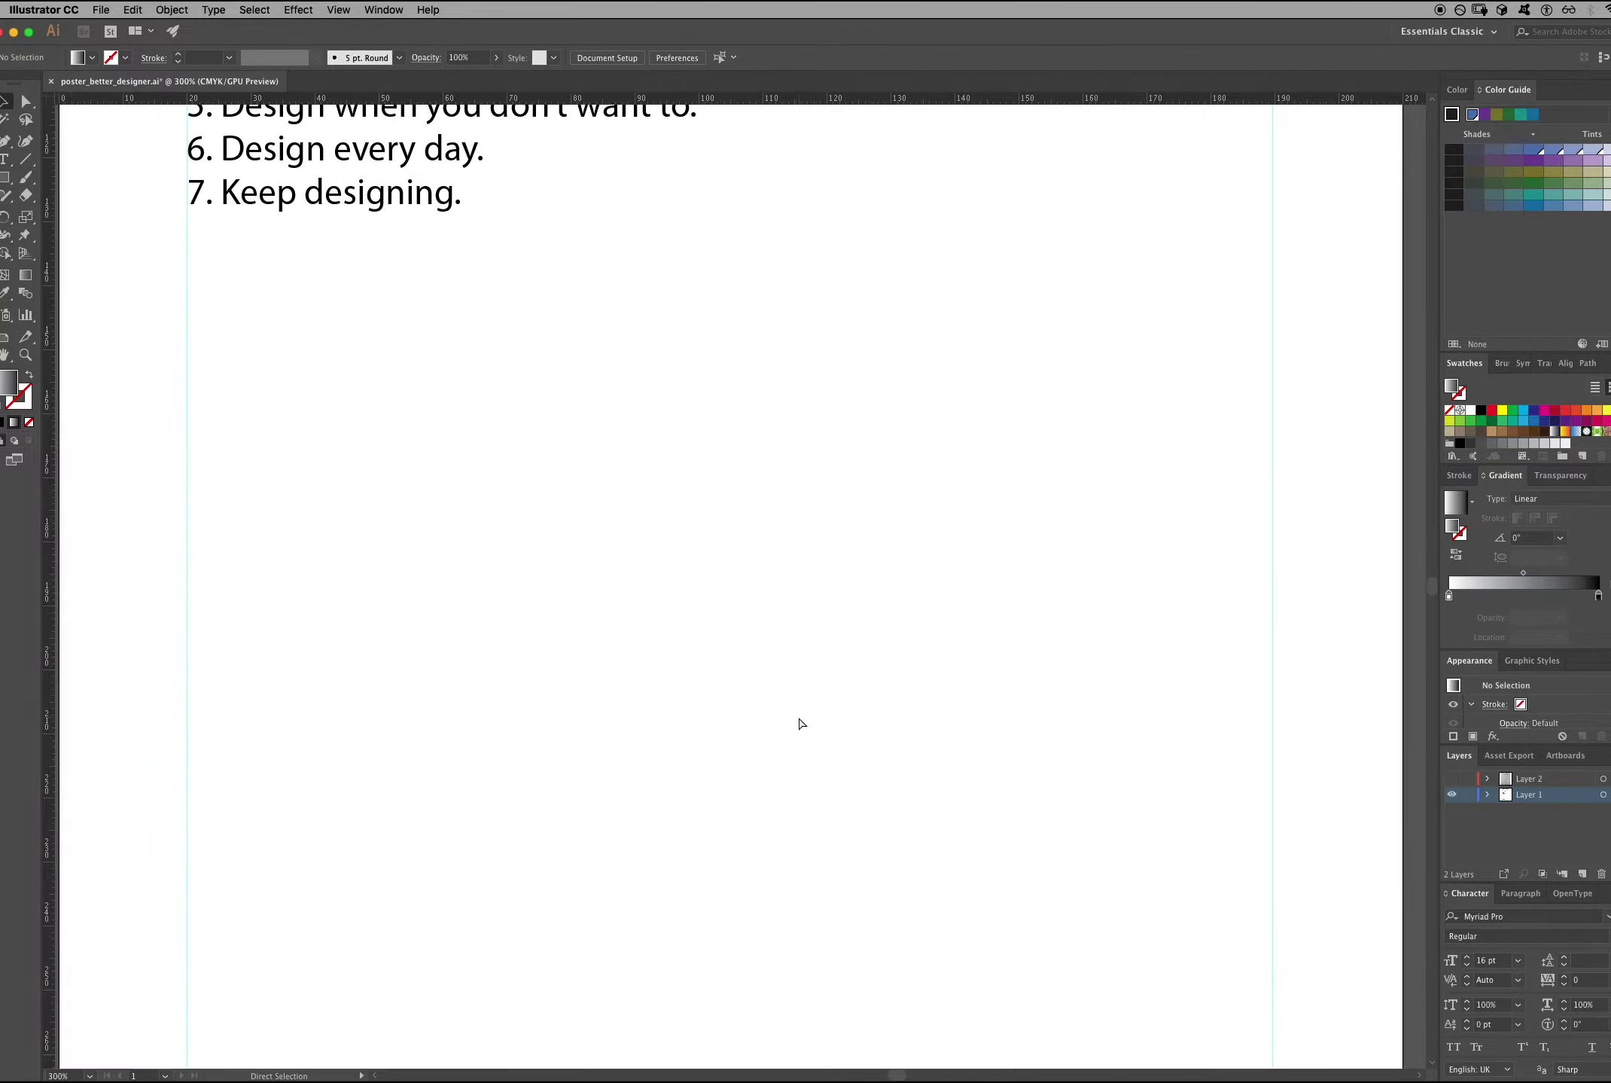
drag(1191, 548, 1190, 432)
key(super+equal)
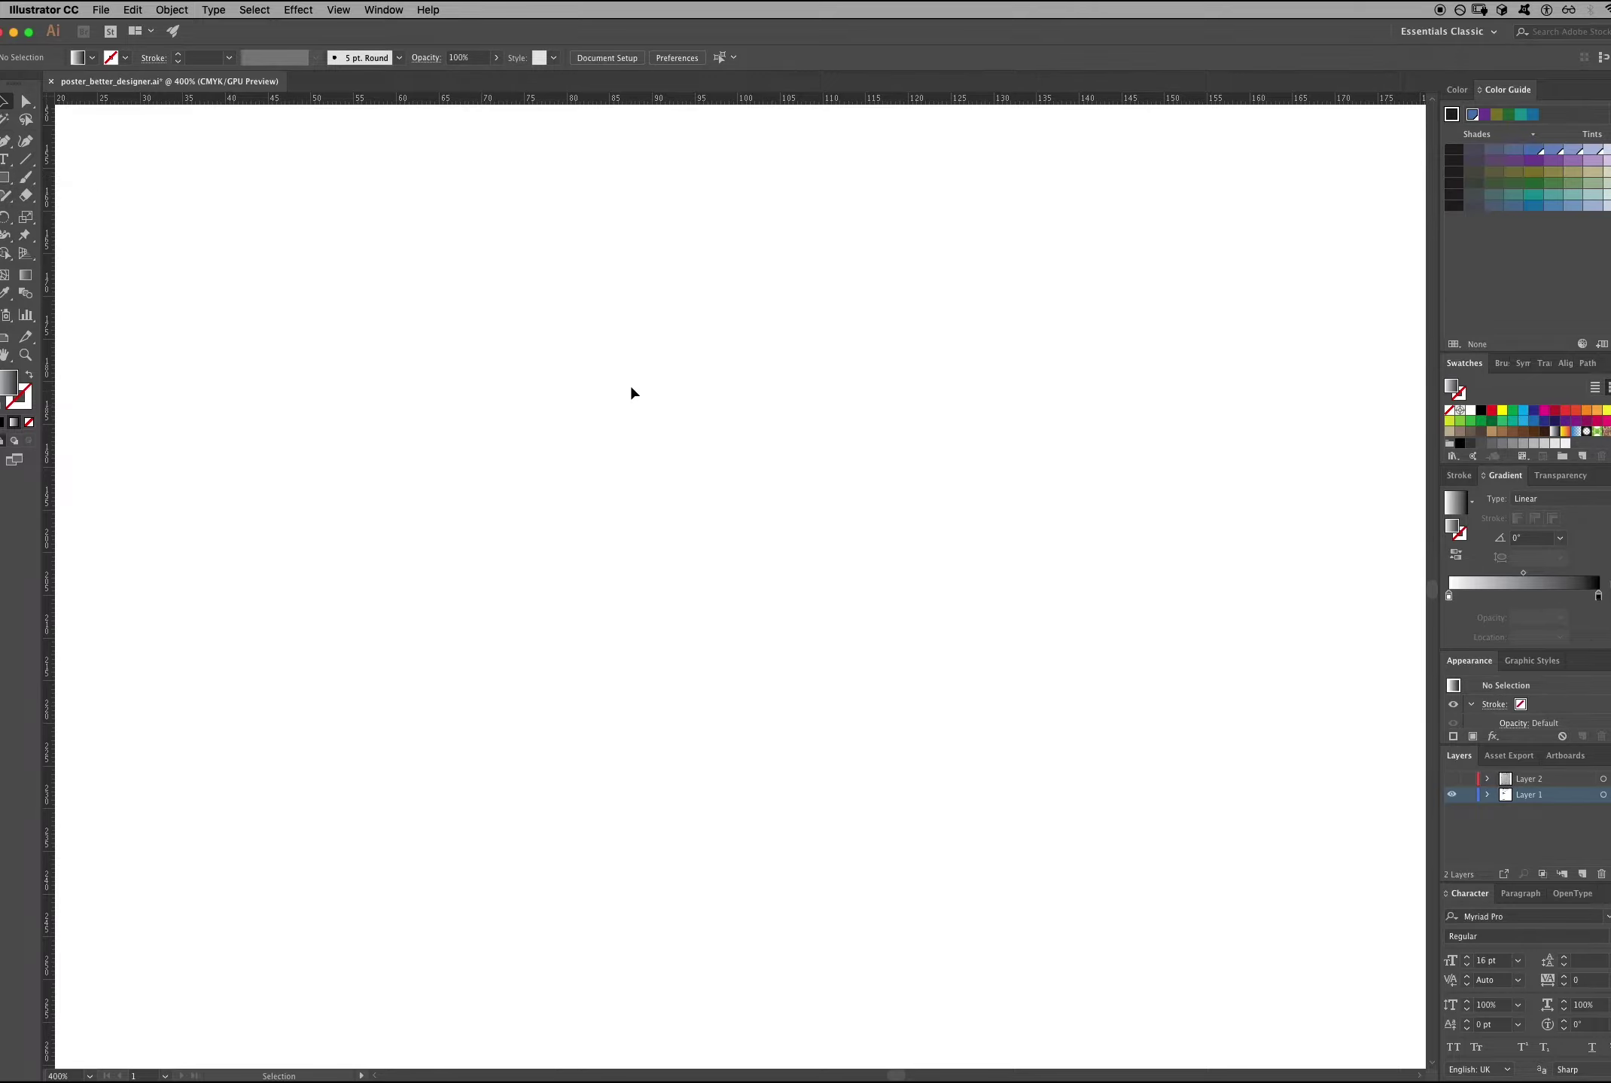
click(5, 180)
click(5, 181)
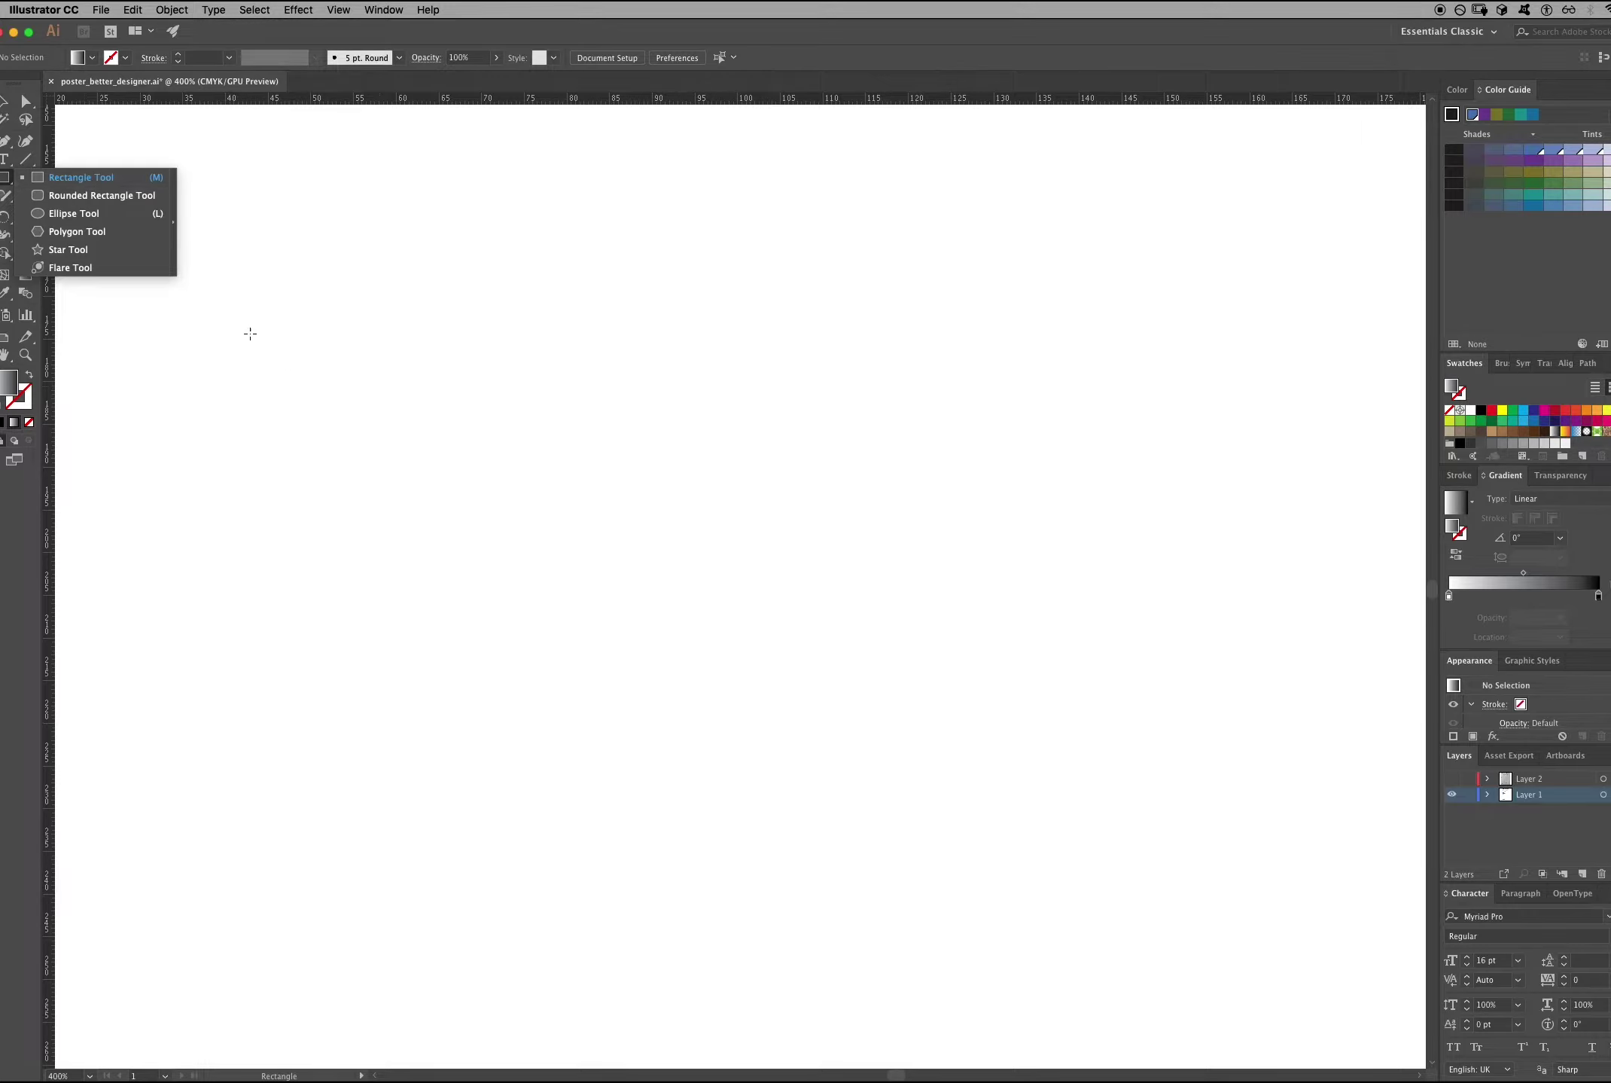
click(125, 184)
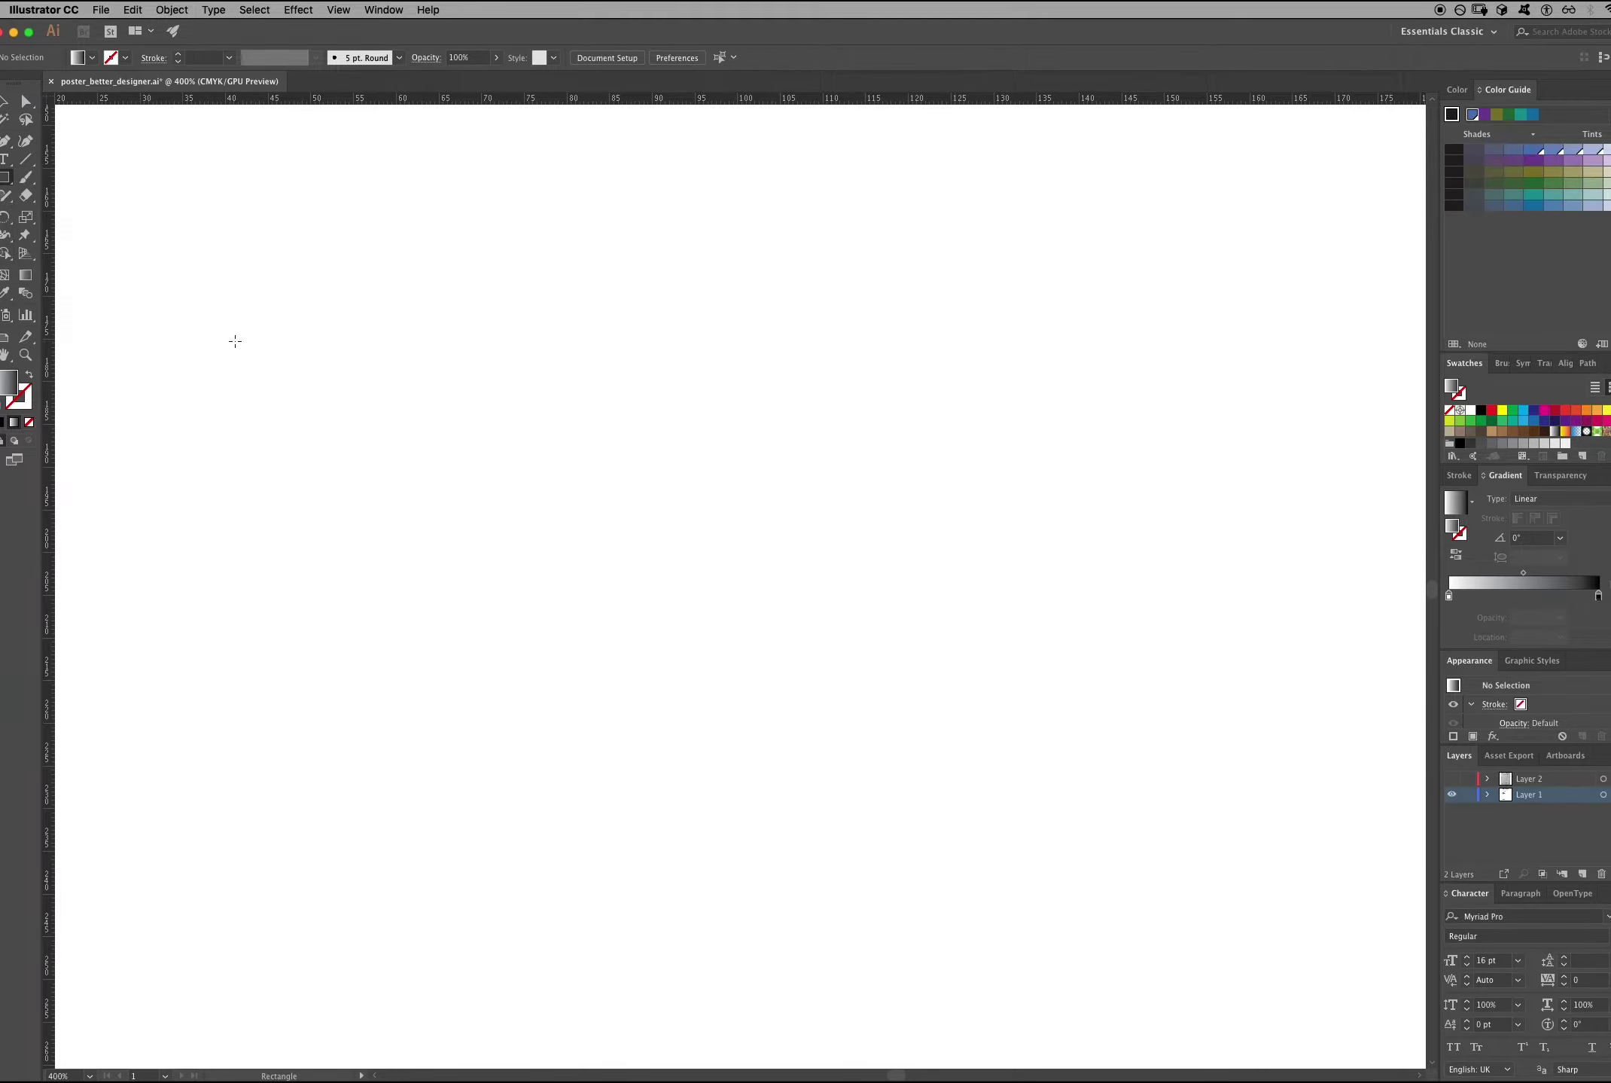
drag(229, 343, 1239, 567)
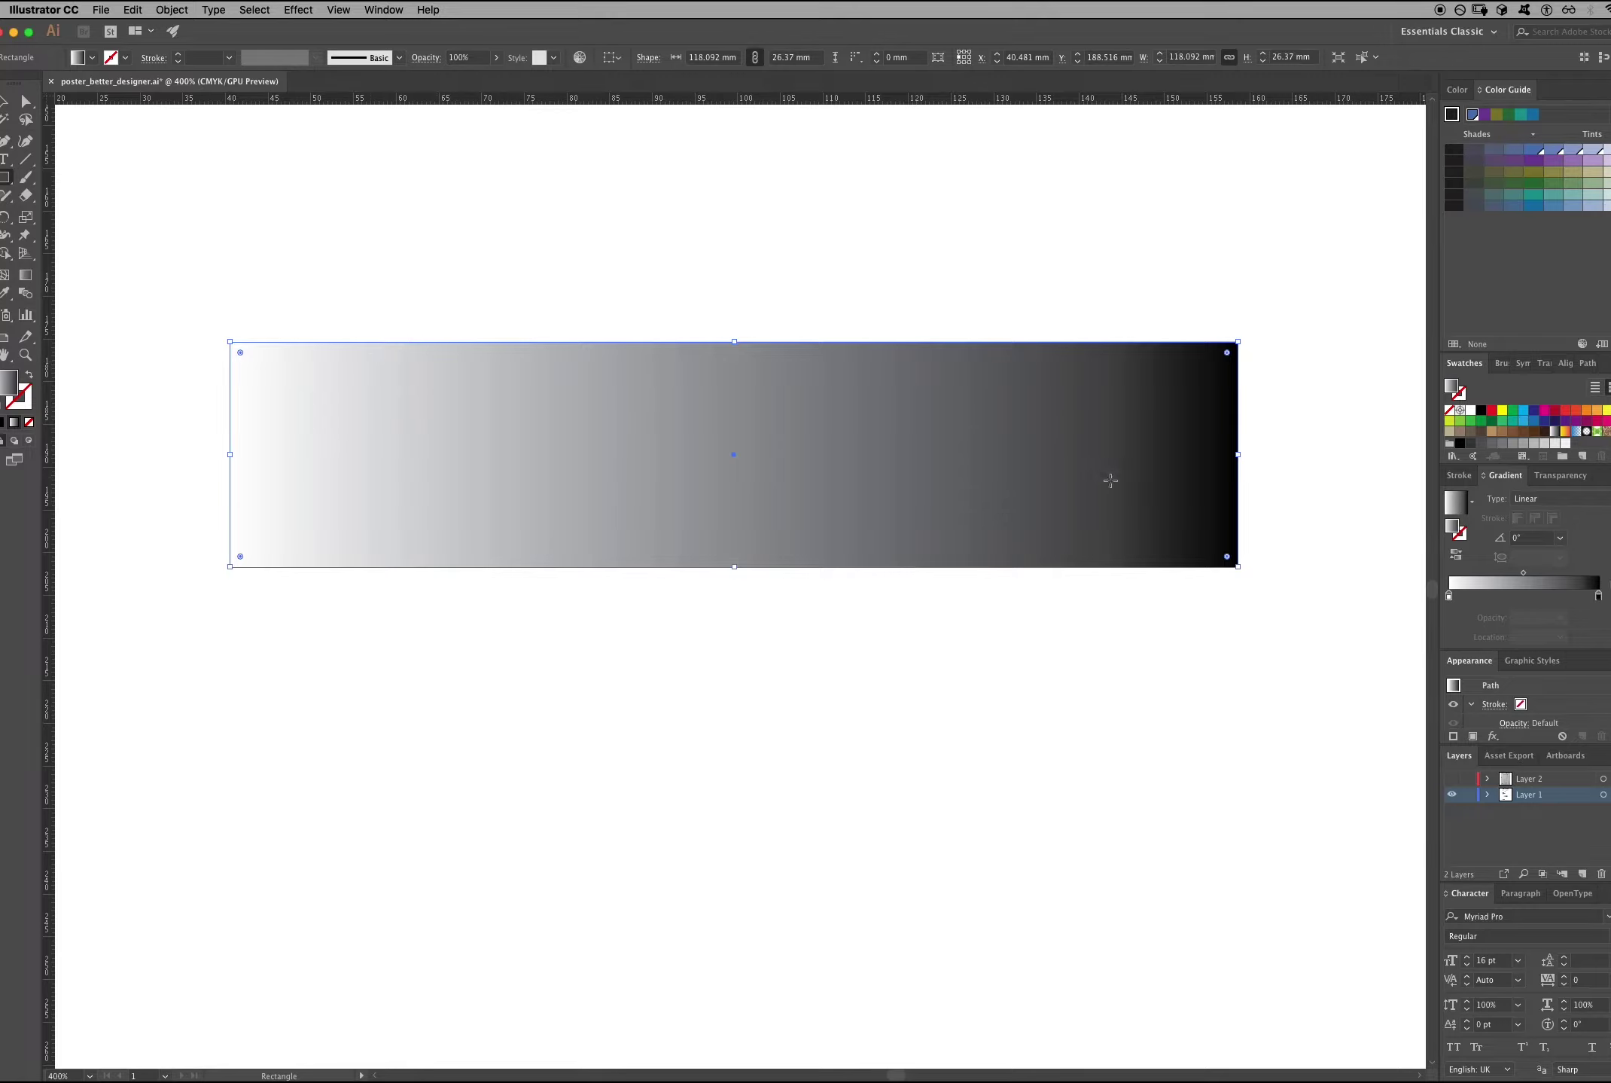
click(2, 425)
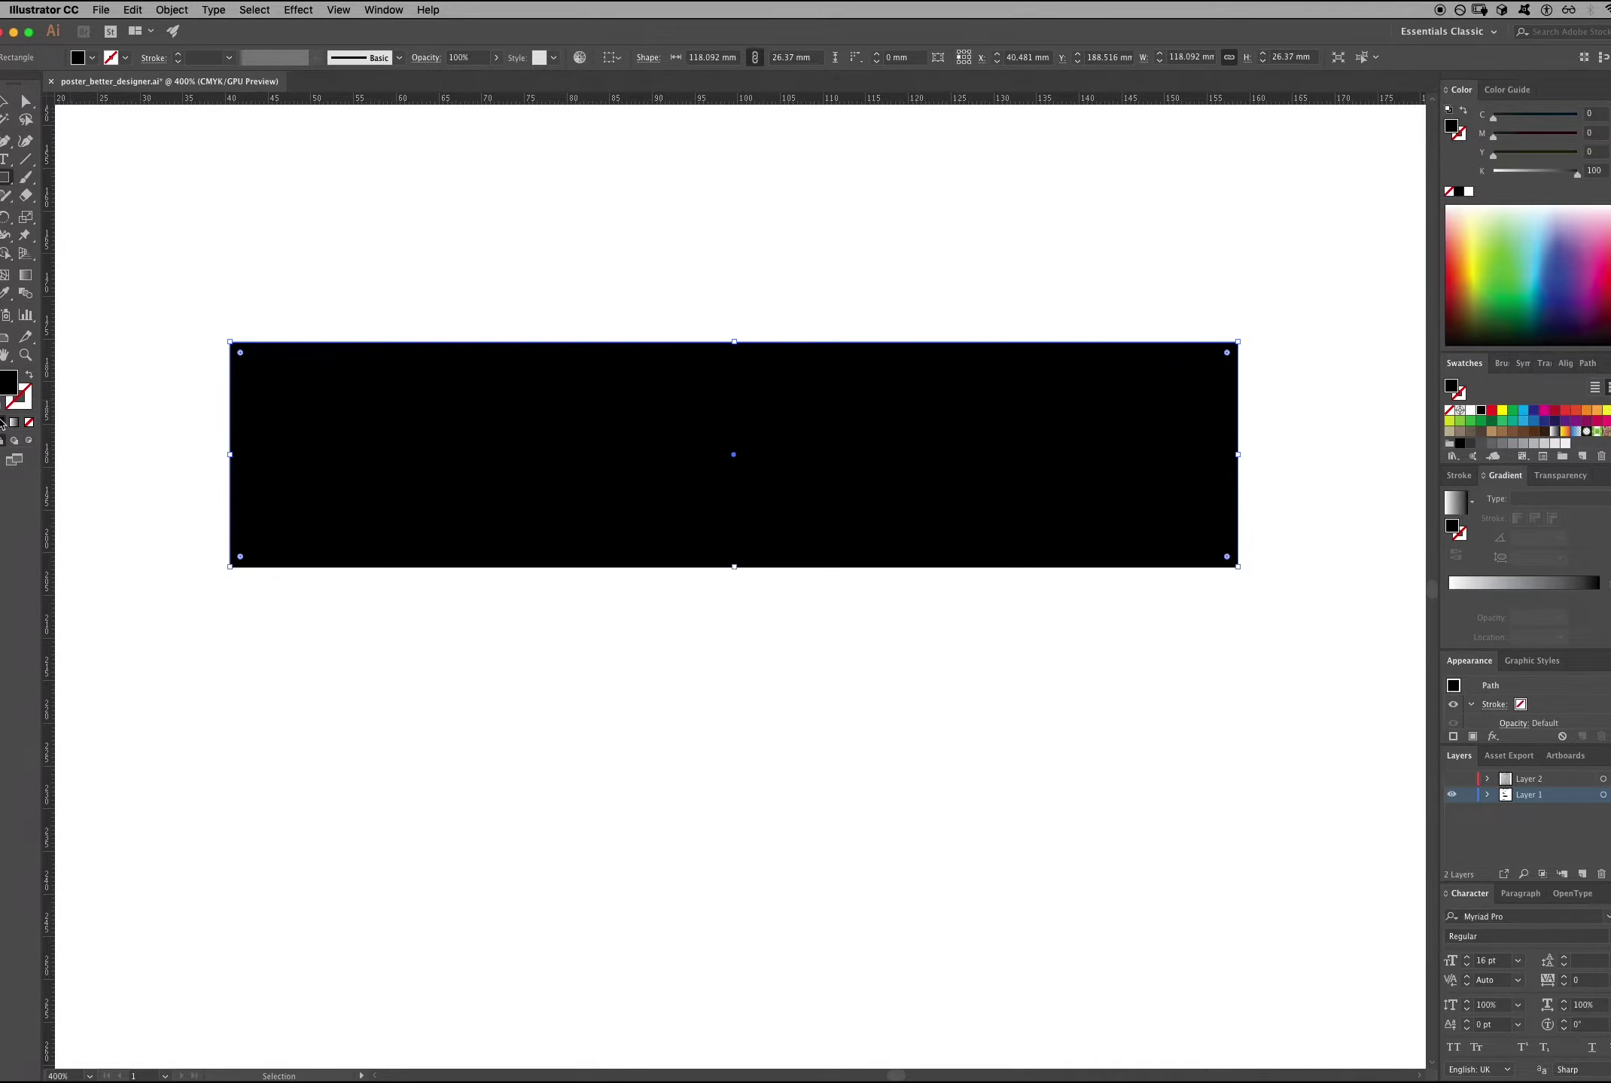
Add an anchor point at the midpoint of each short side of the black rectangle.
key(m)
click(5, 145)
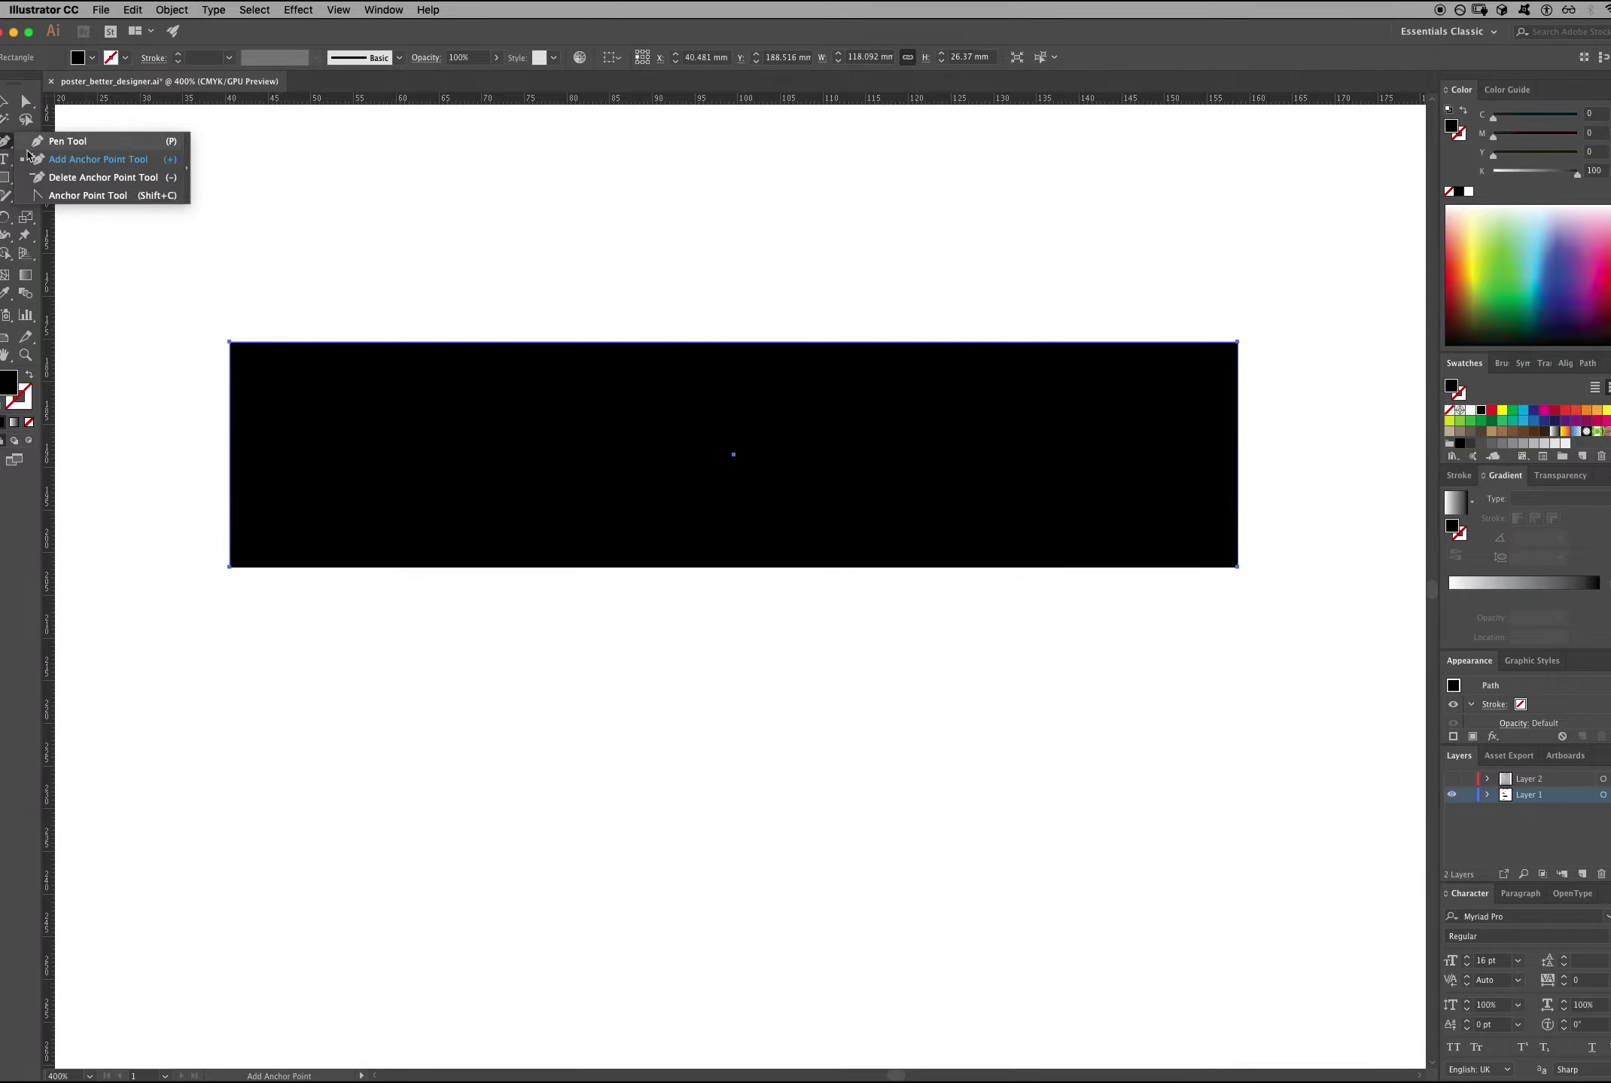
click(88, 160)
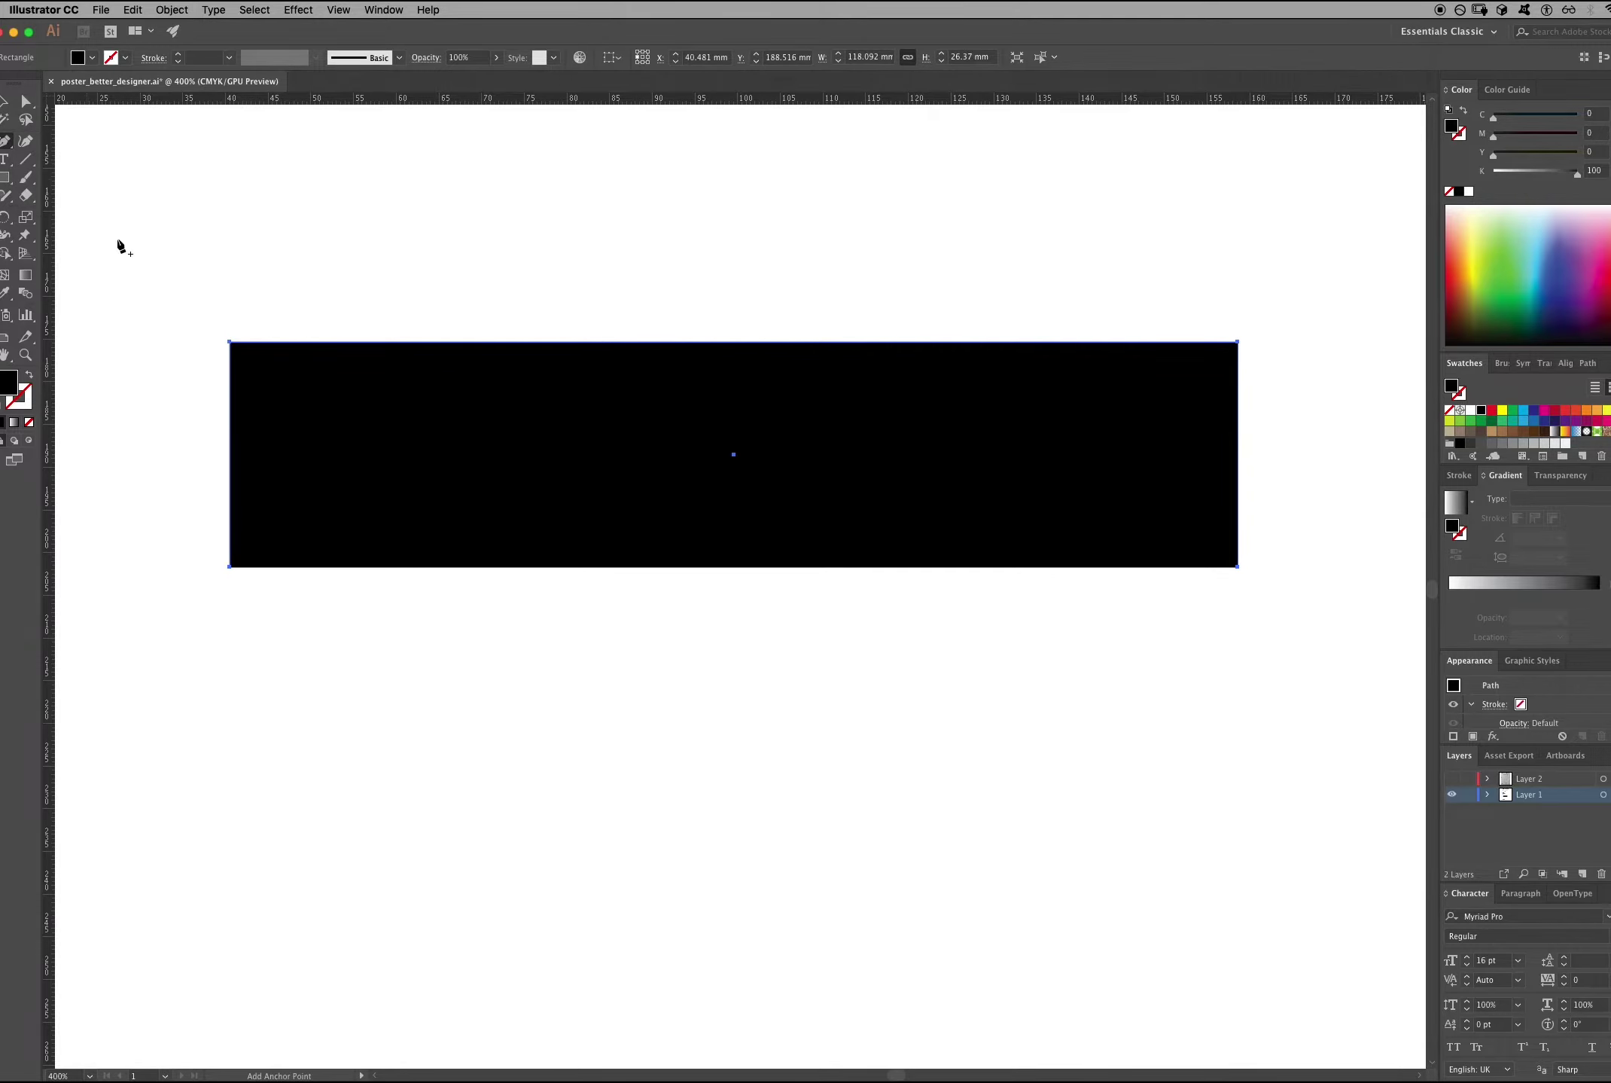
click(230, 455)
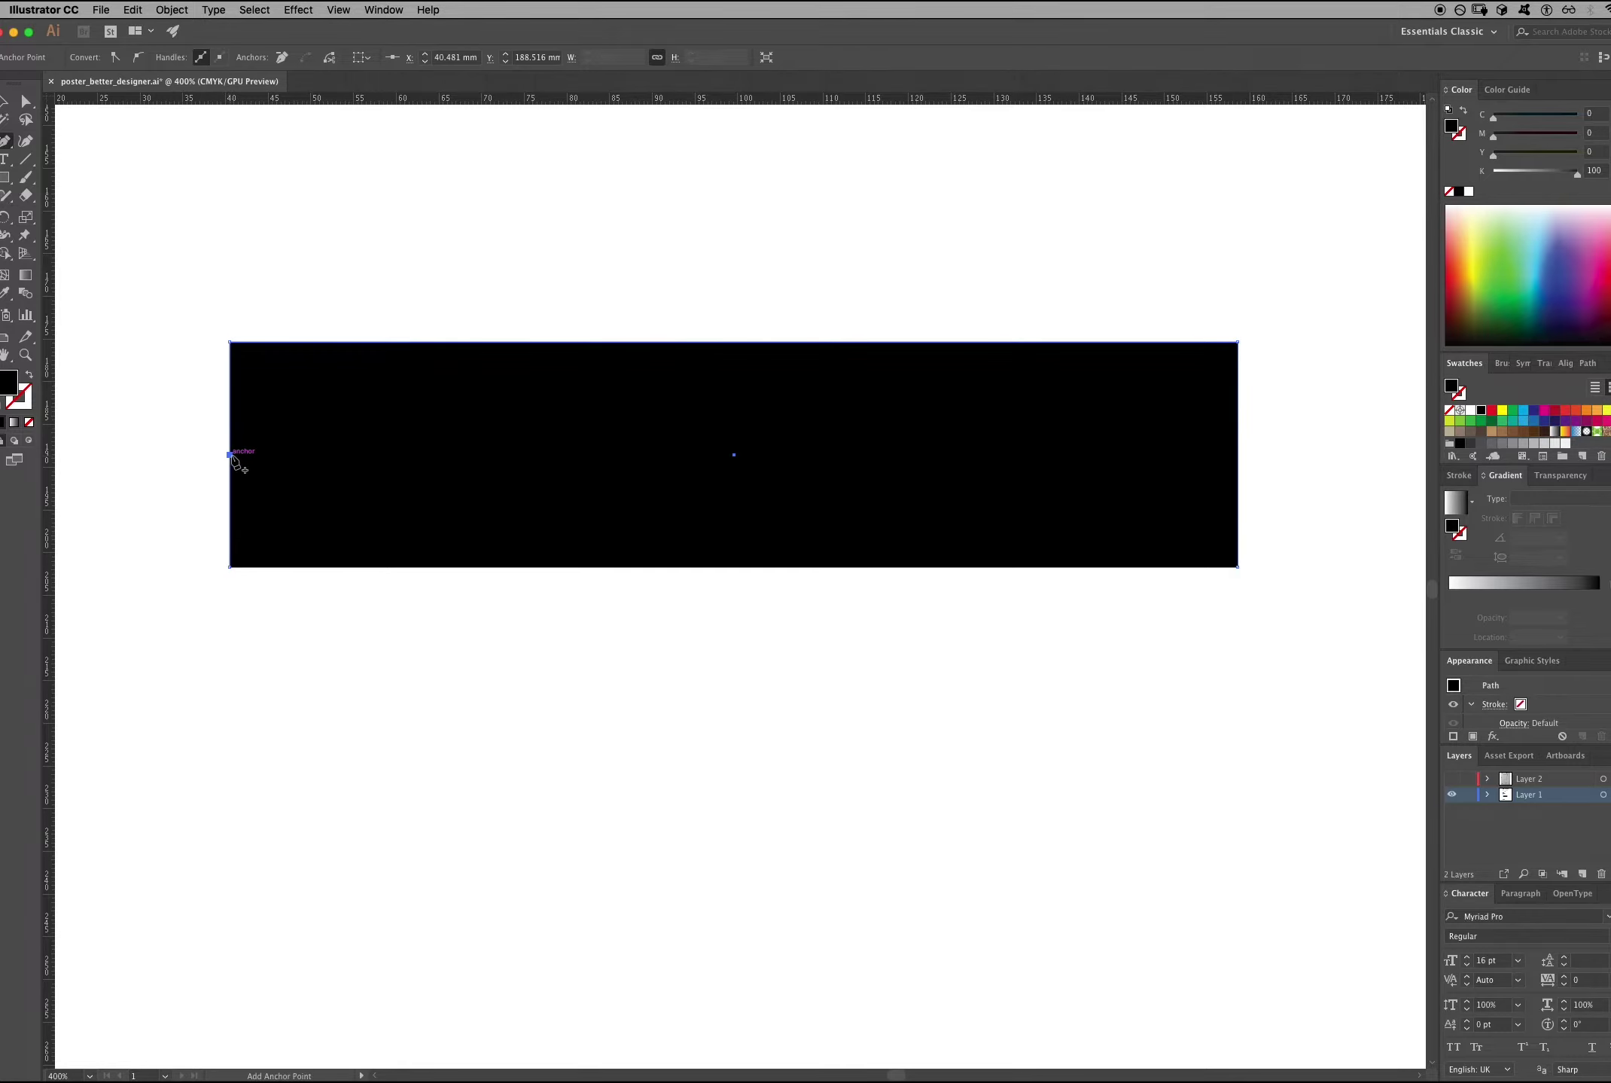
click(1239, 455)
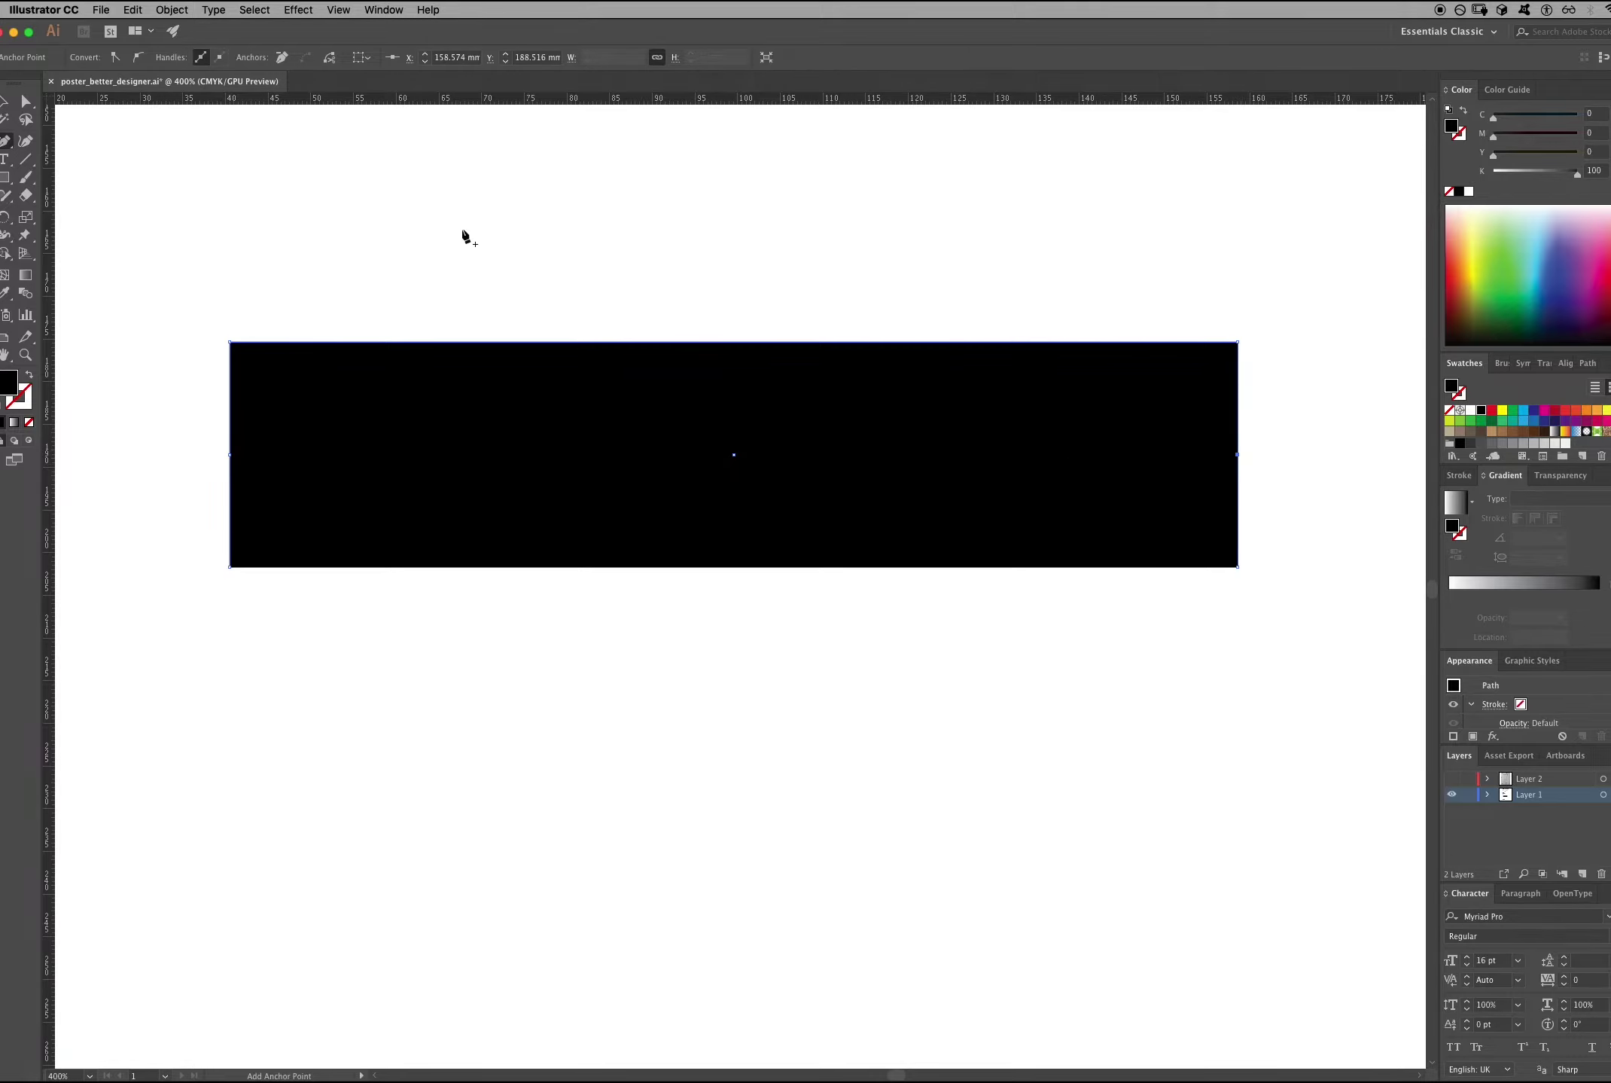
key(v)
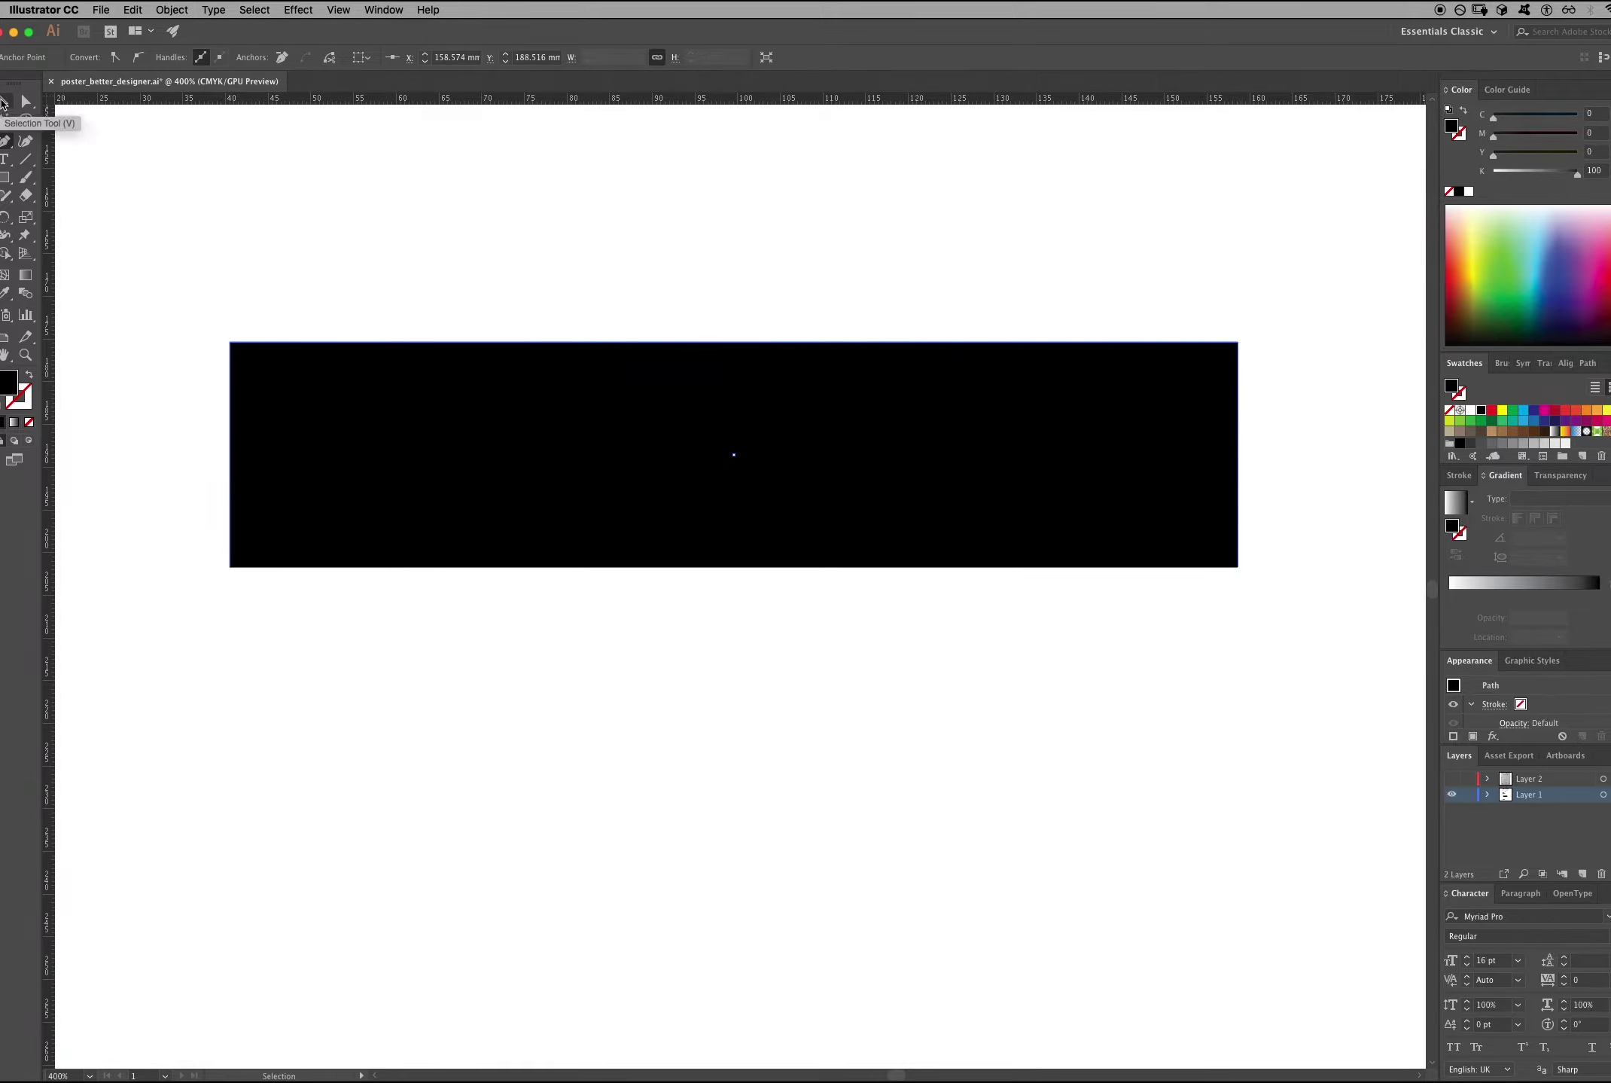
click(3, 108)
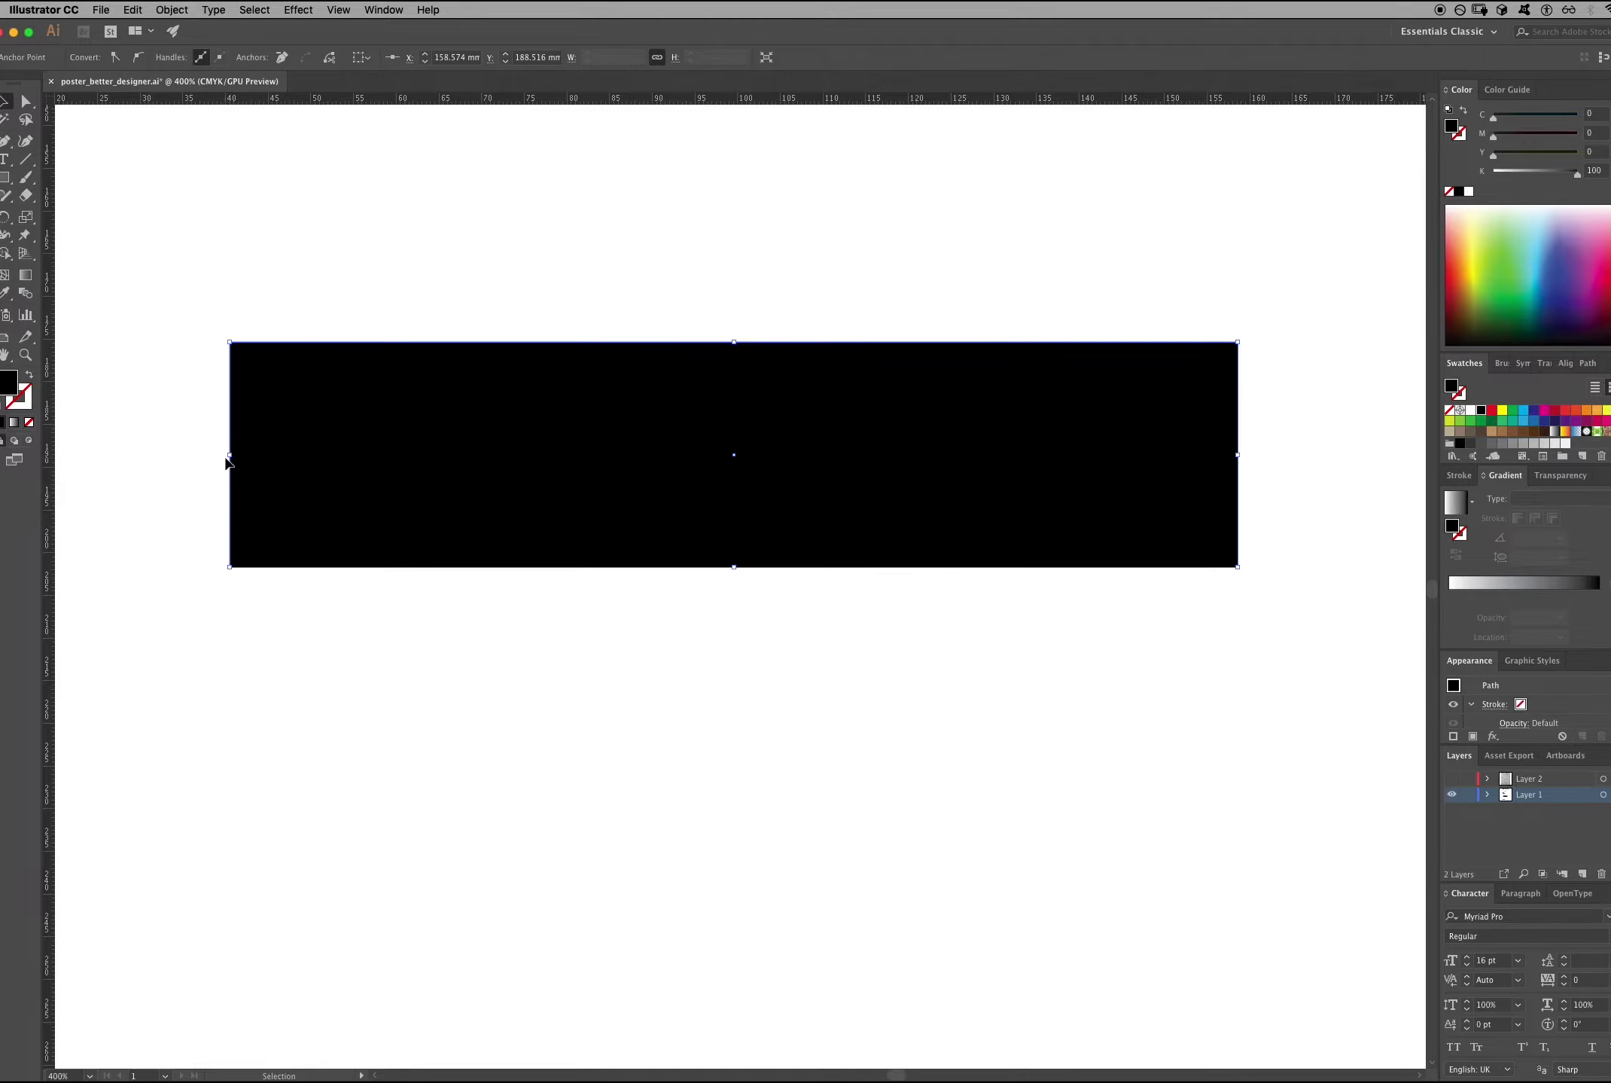
Move the rectangle's left midpoint anchor horizontally inward to about X 47.5 mm to form a ribbon notch.
click(26, 103)
click(231, 455)
key(super)
key(shift+Right)
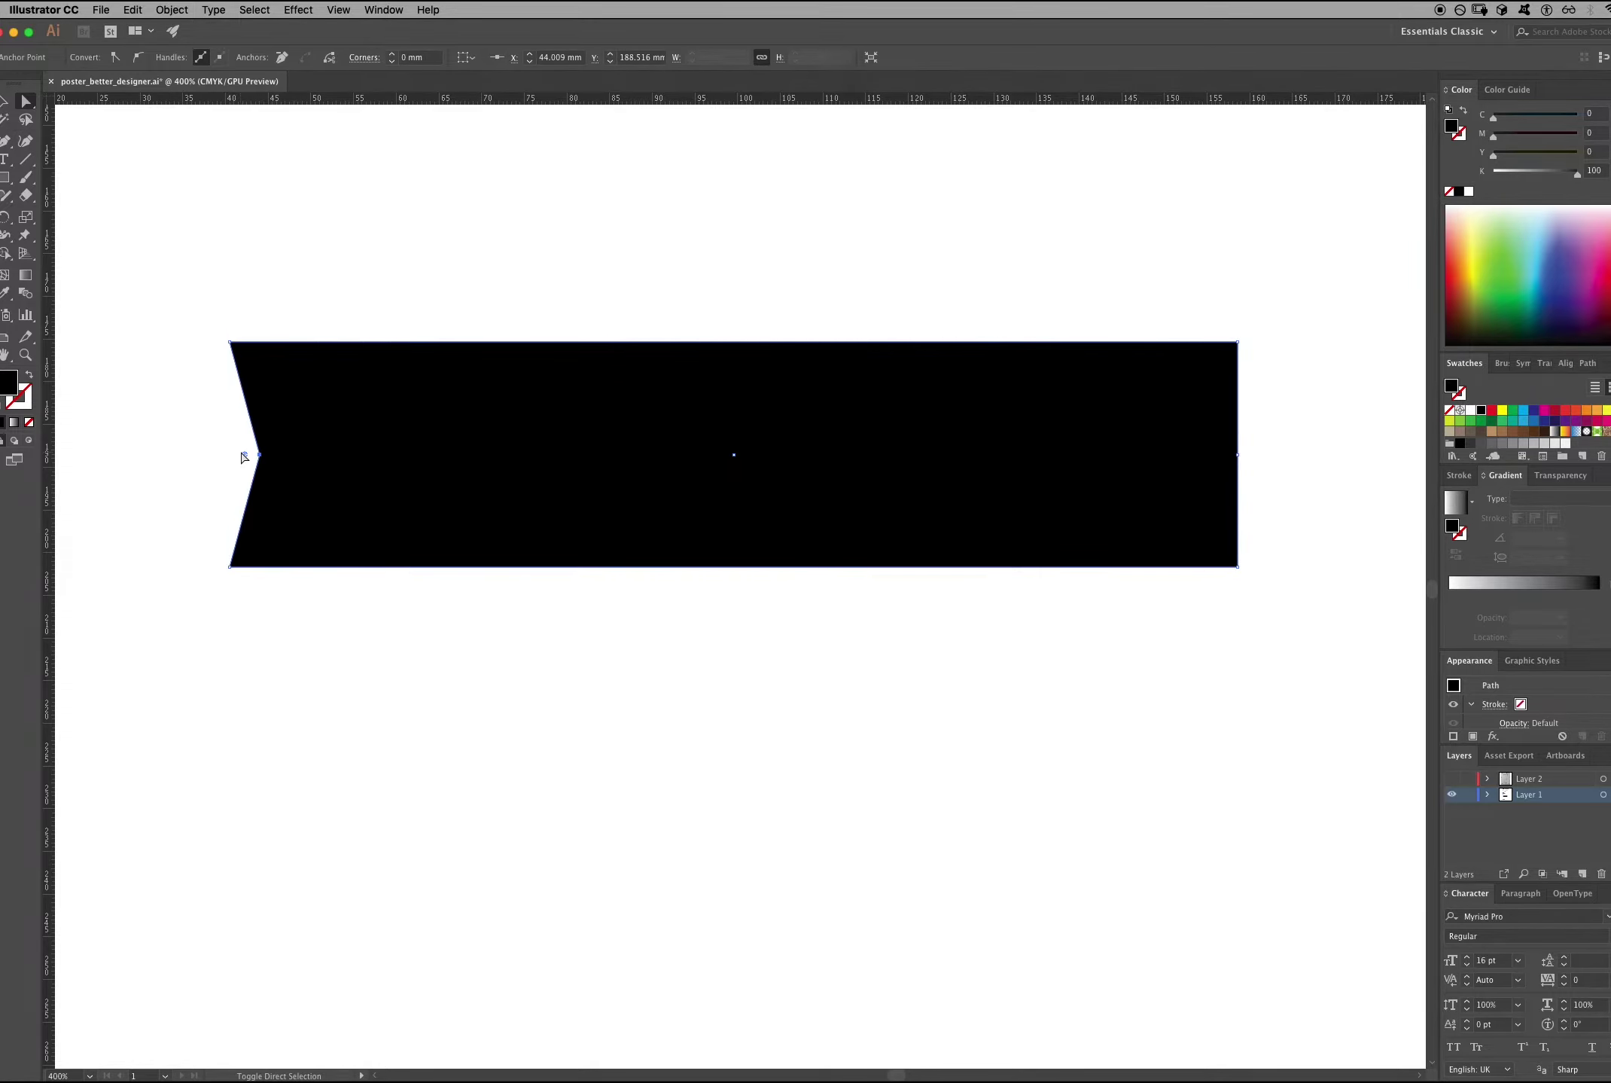
key(shift+Right)
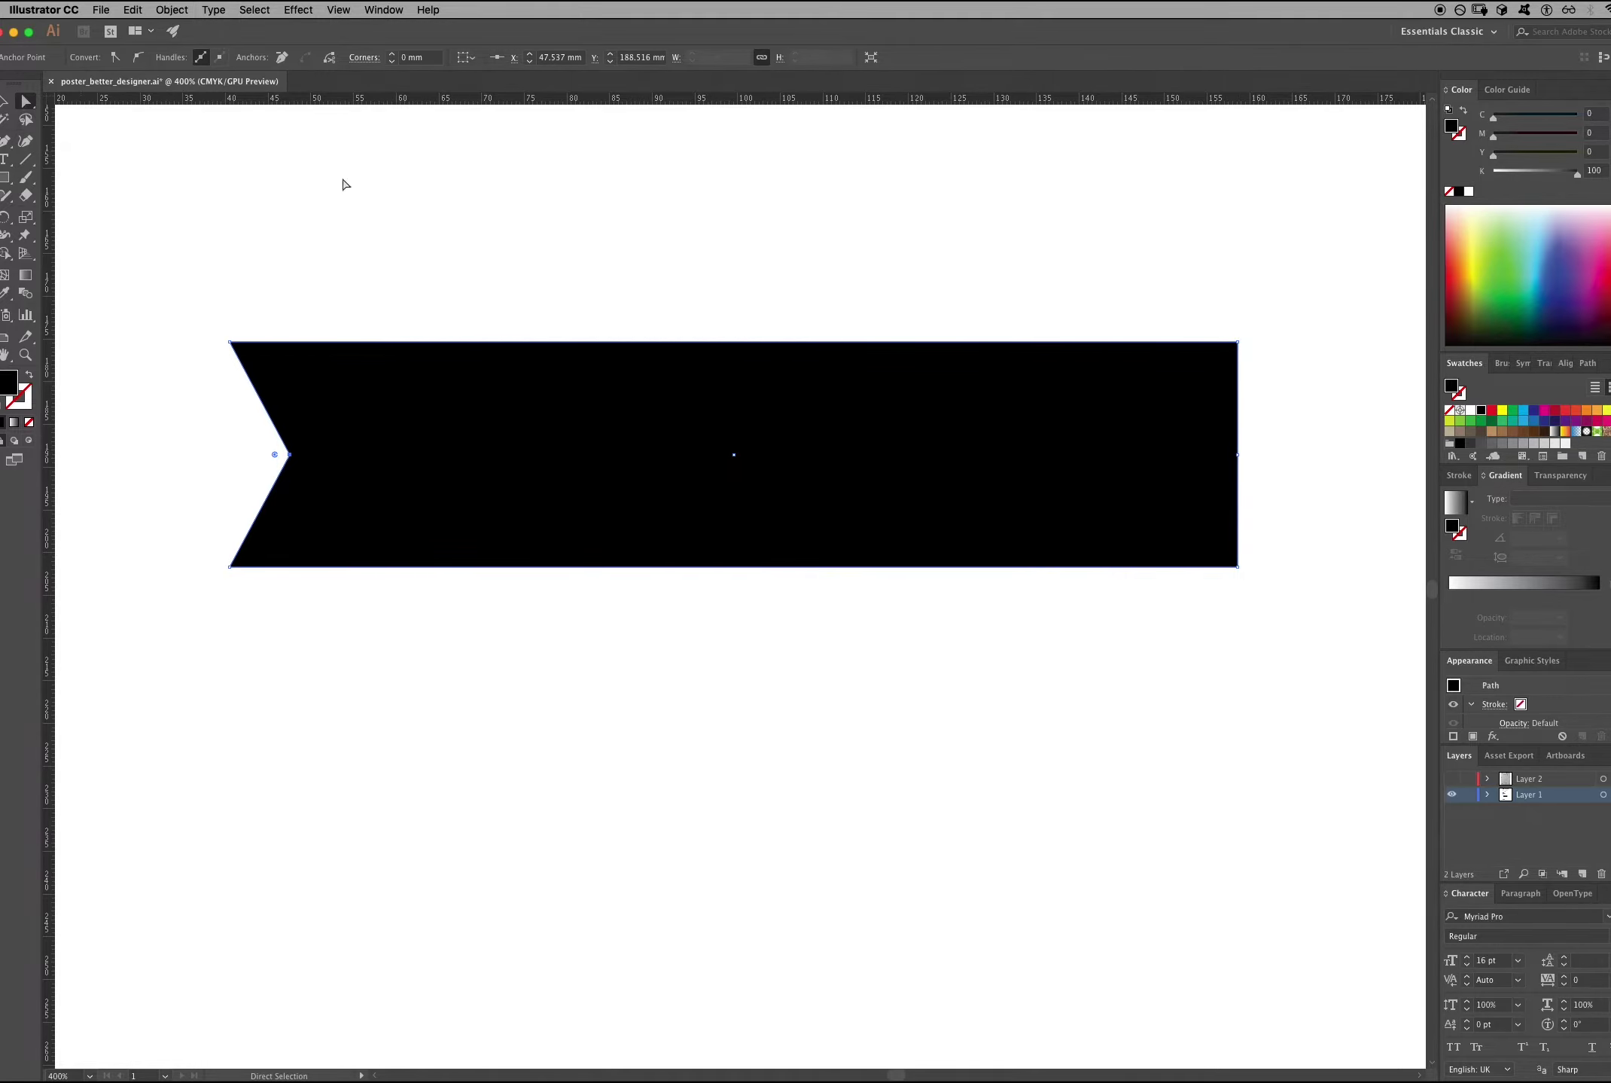
Move the rectangle's right midpoint anchor horizontally inward to about X 151.5 mm to form the matching ribbon notch.
click(1239, 451)
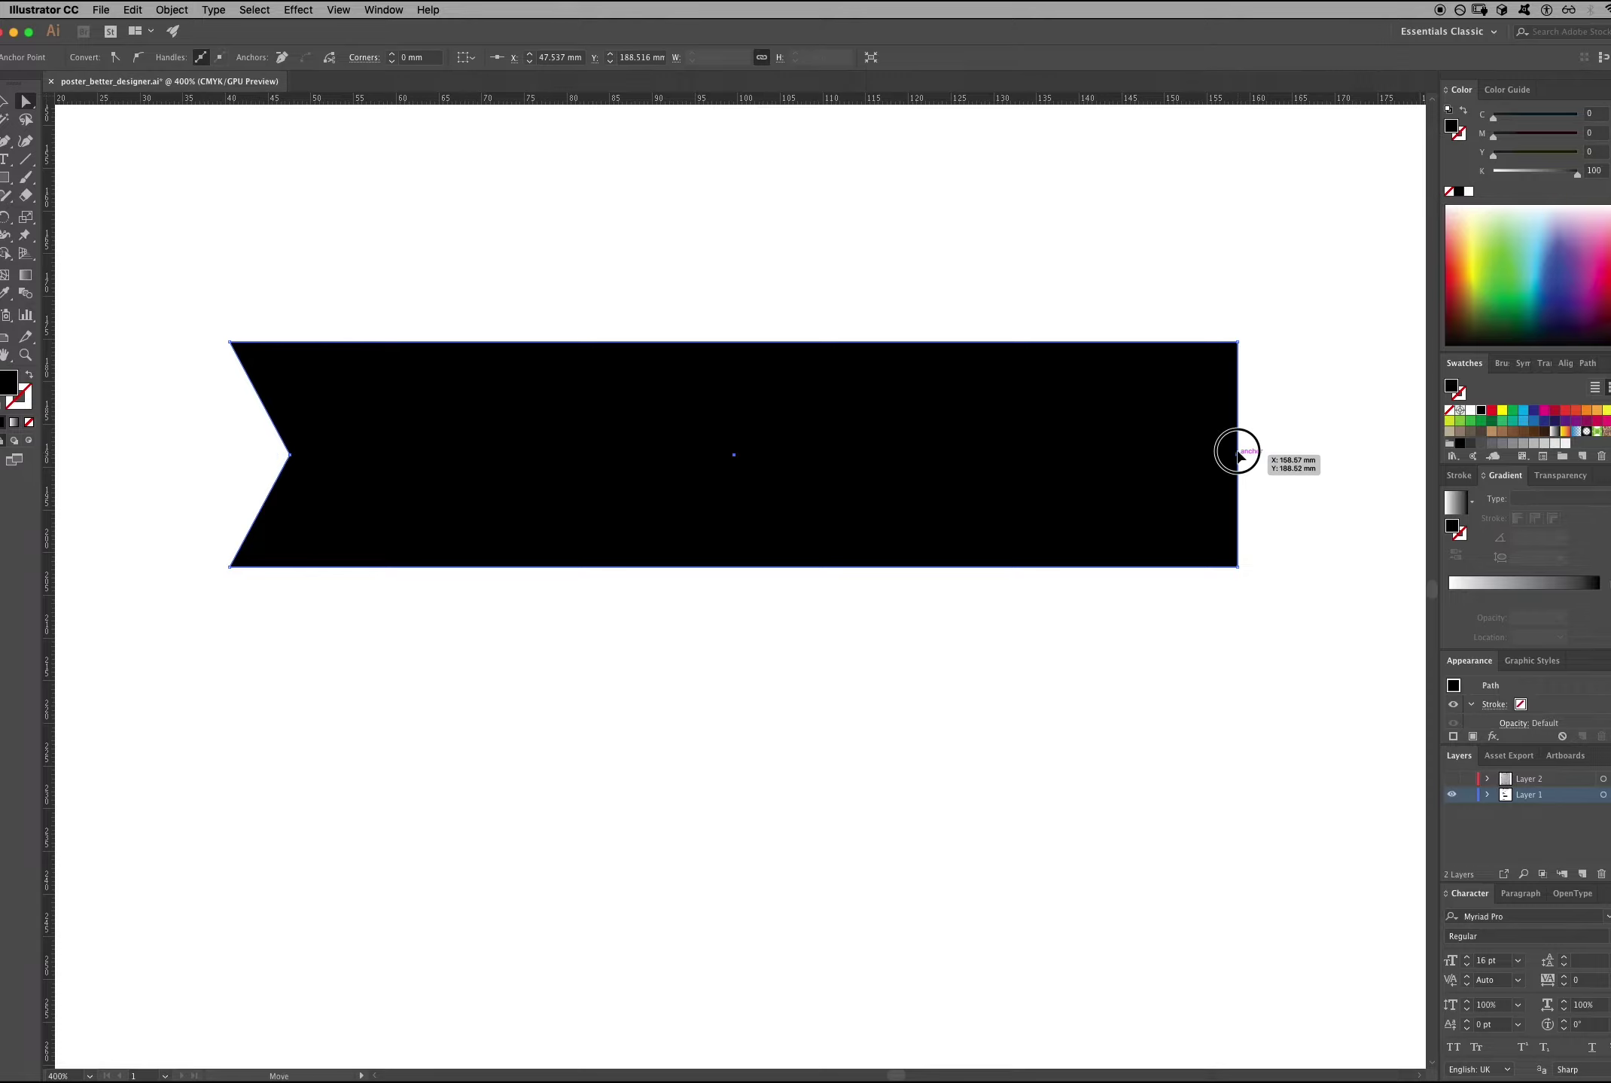
key(v)
key(a)
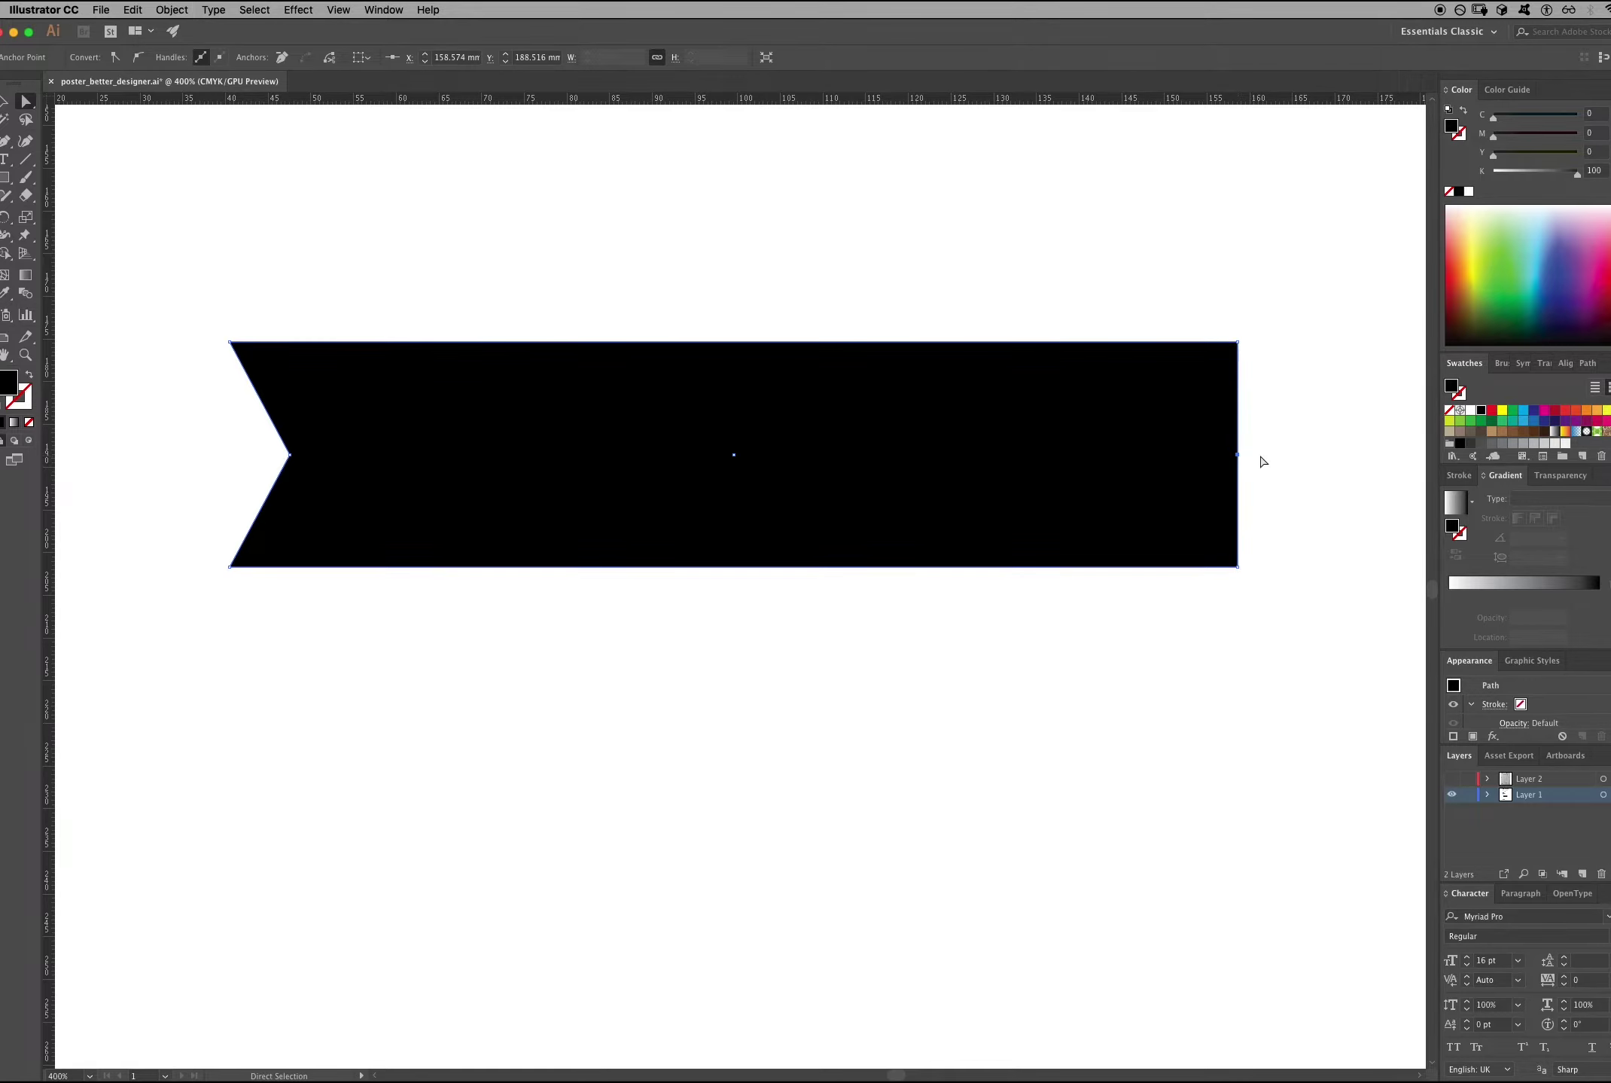
key(ctrl)
key(Left)
key(Left)
key(Left)
key(Left)
key(Left)
key(Left)
key(Left)
key(Left)
key(Left)
key(Left)
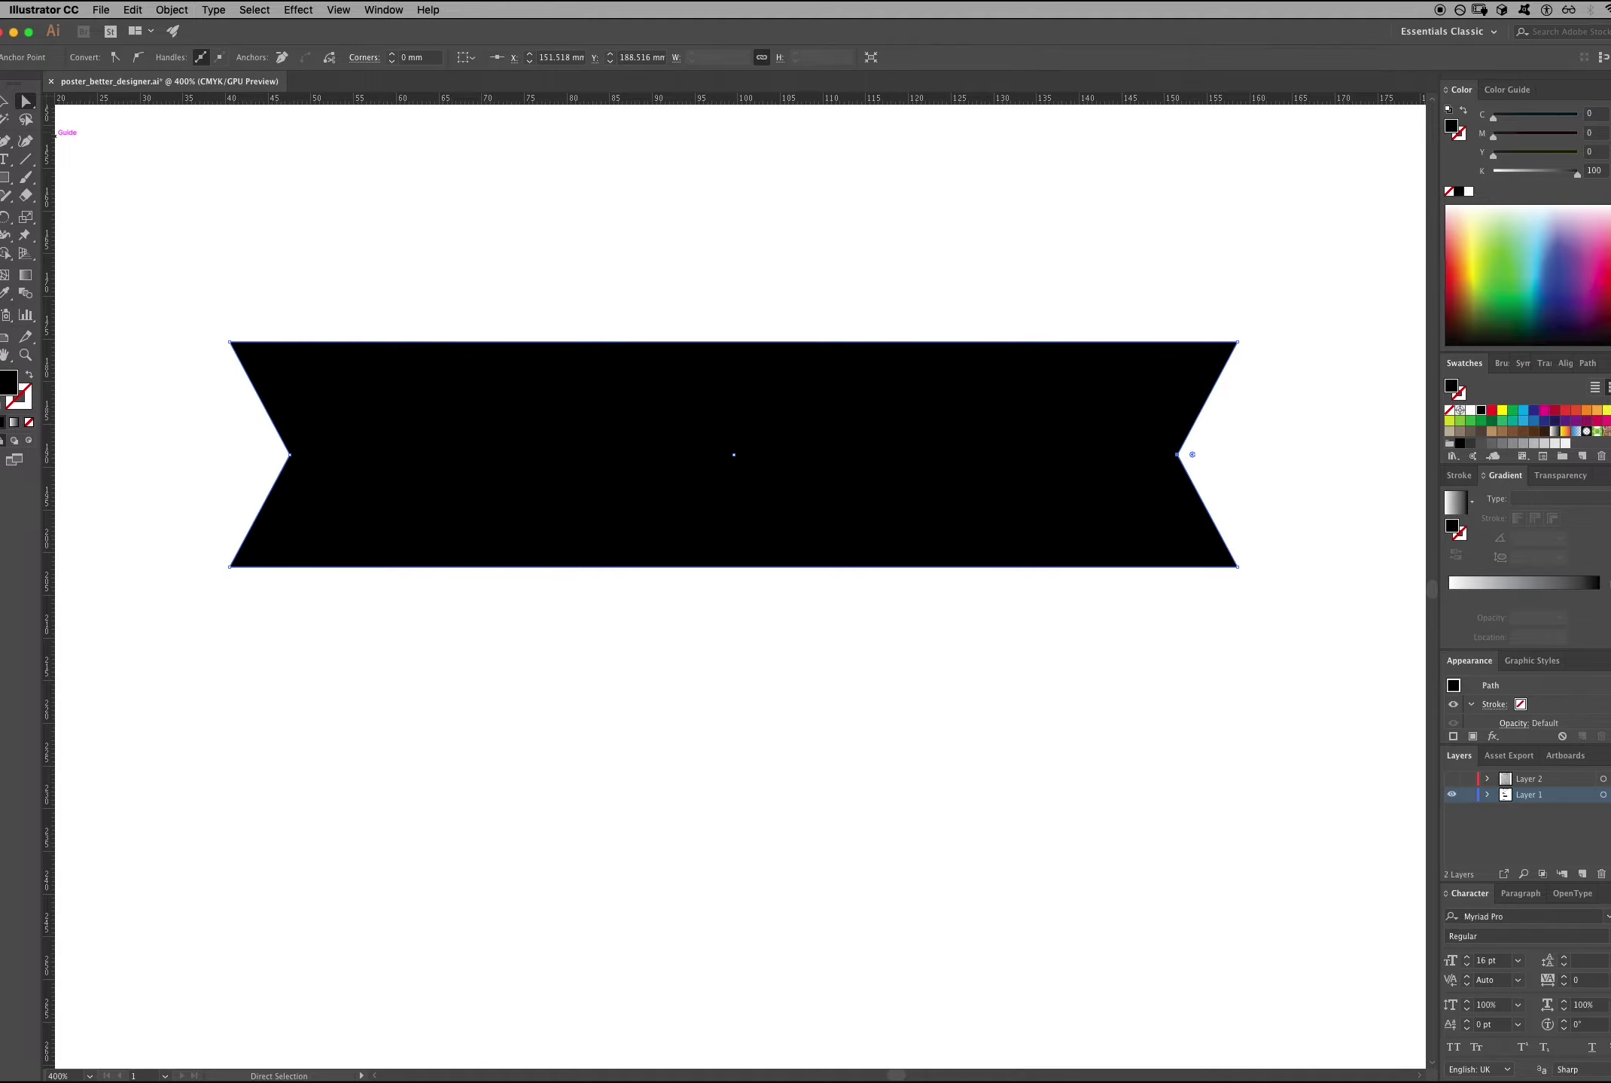
key(v)
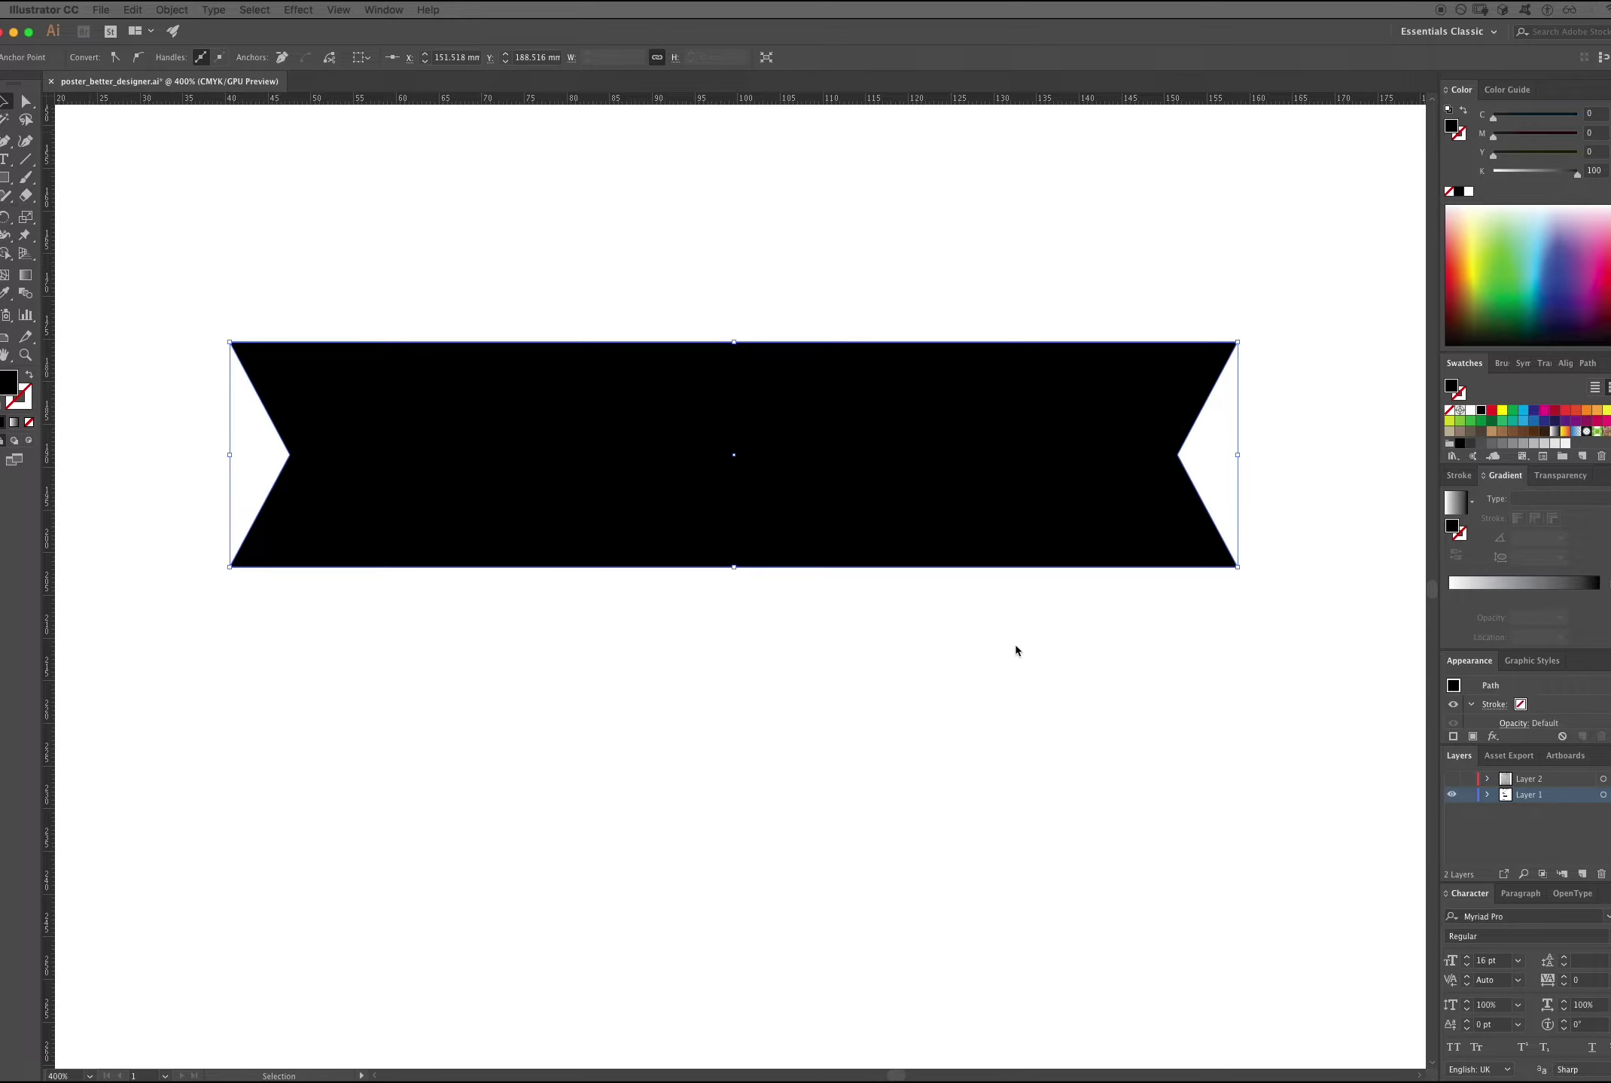
Move the ribbon between "designer" and the numbered list, scaling it down proportionally to about 87 × 19 mm.
key(super+minus)
key(super+minus)
key(super+minus)
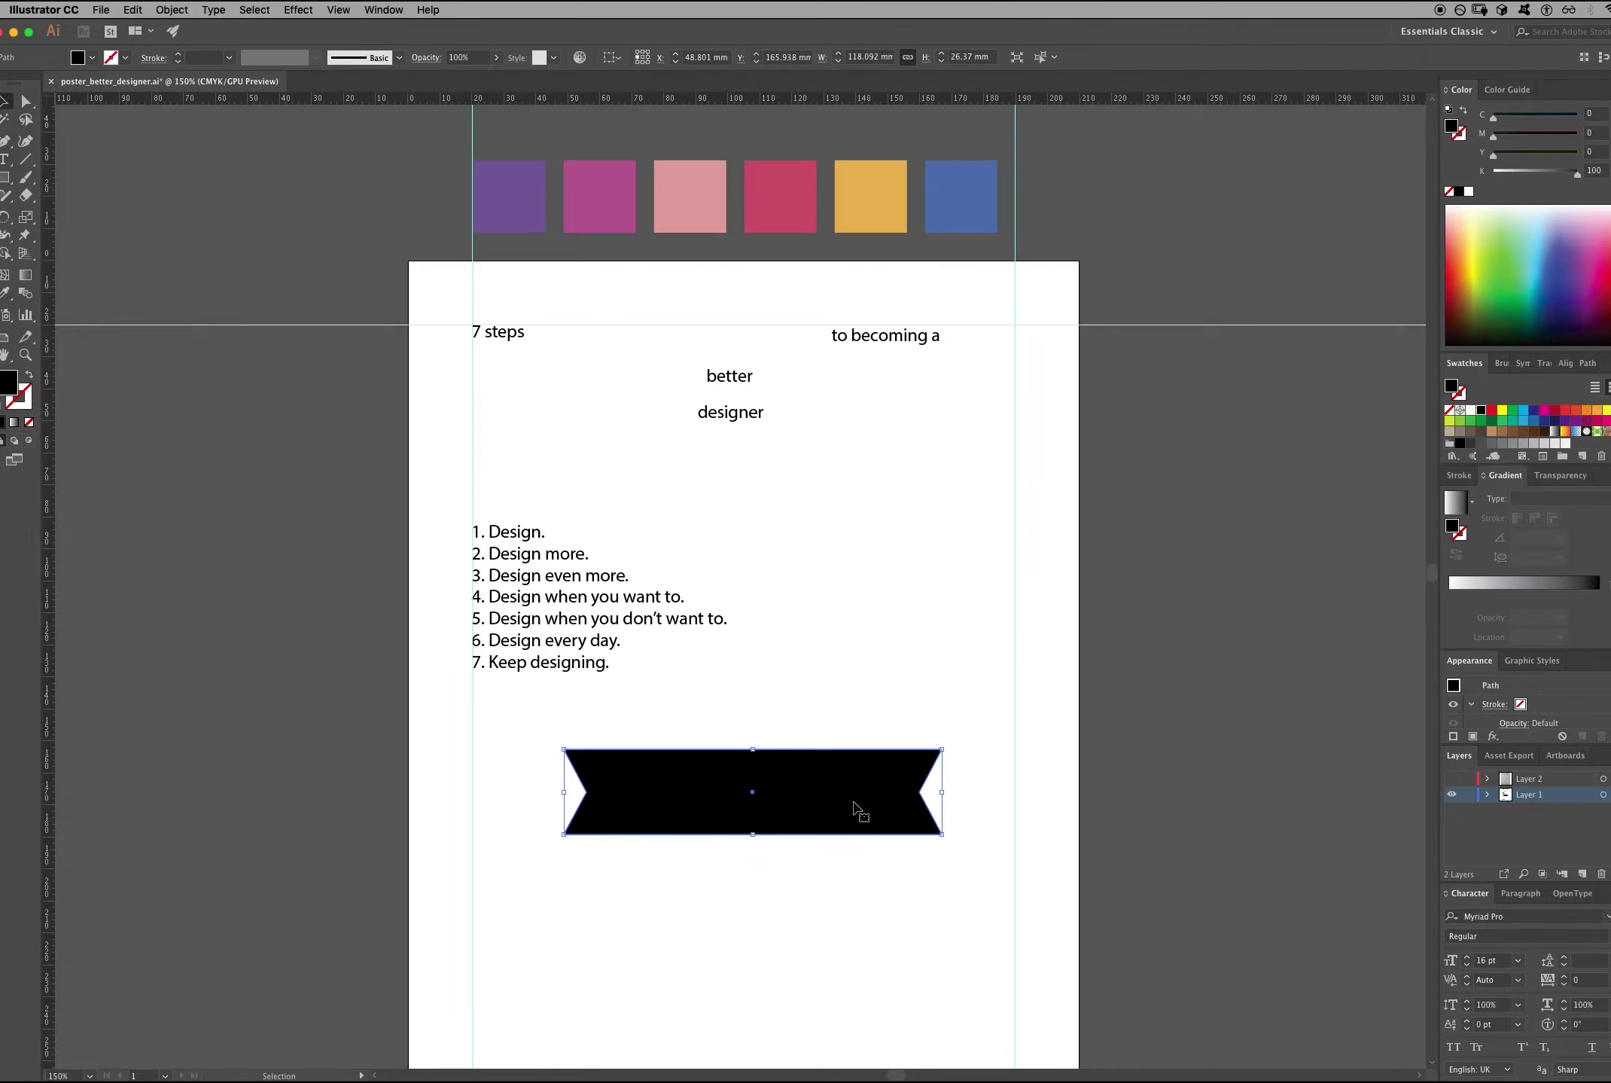
drag(851, 802, 854, 496)
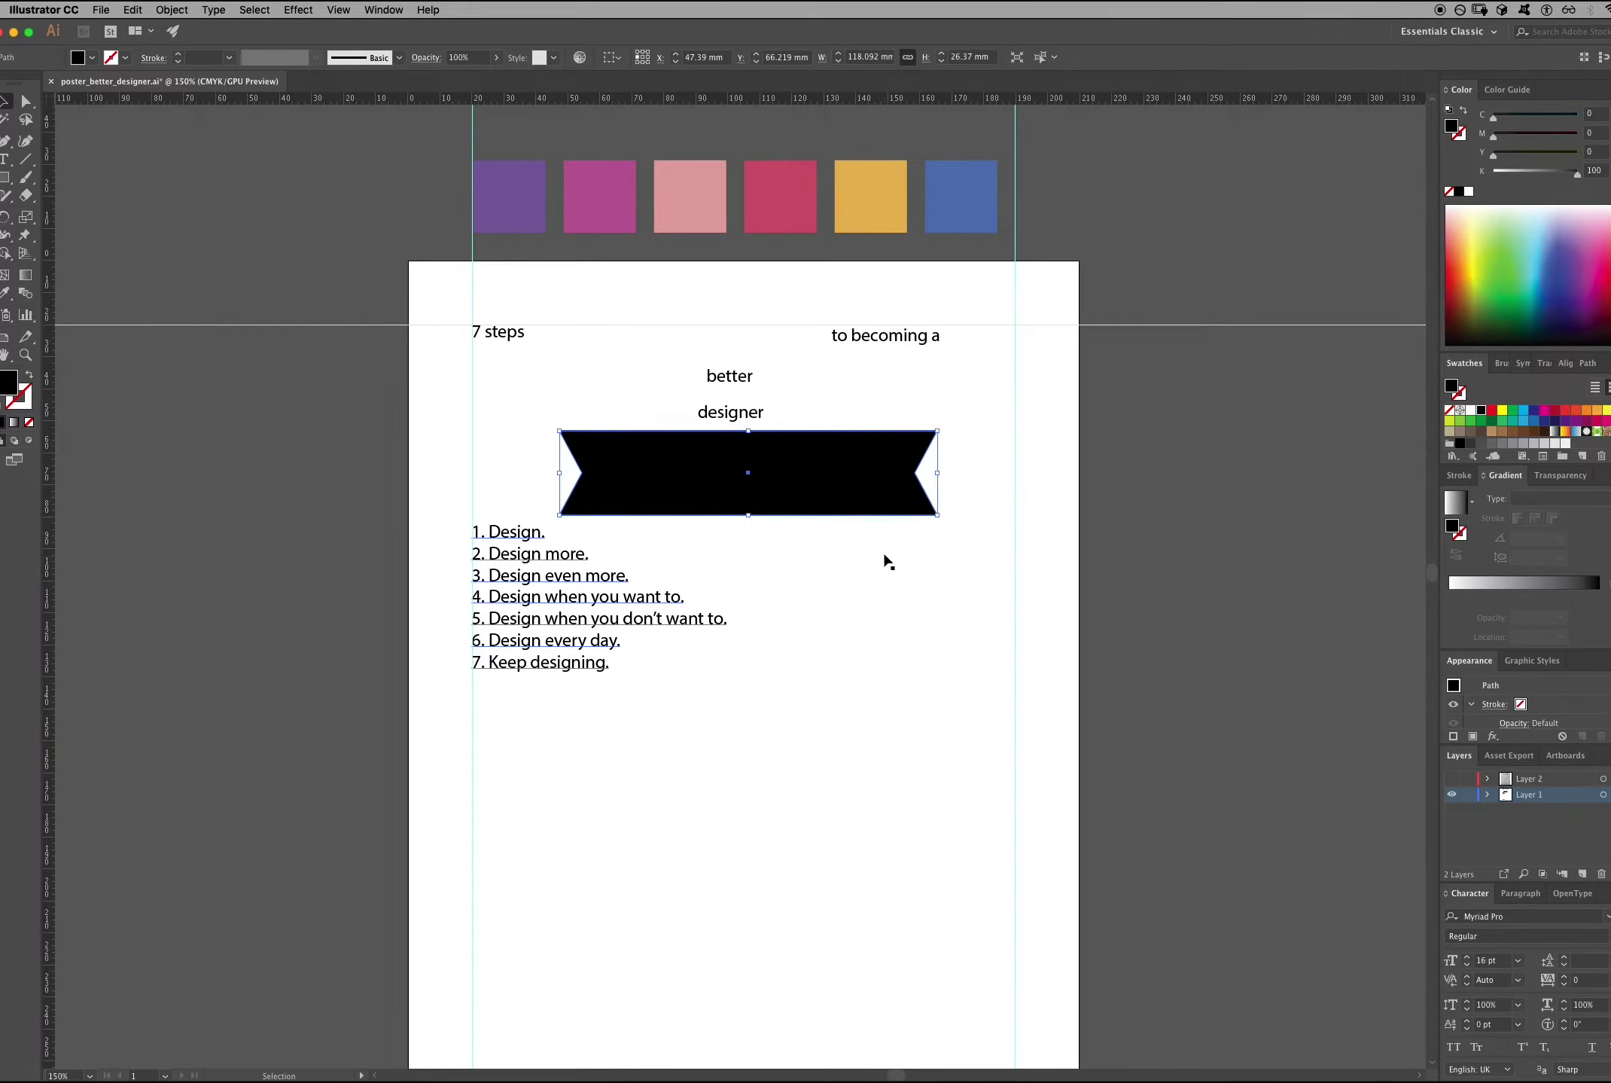
key(ctrl+z)
click(765, 478)
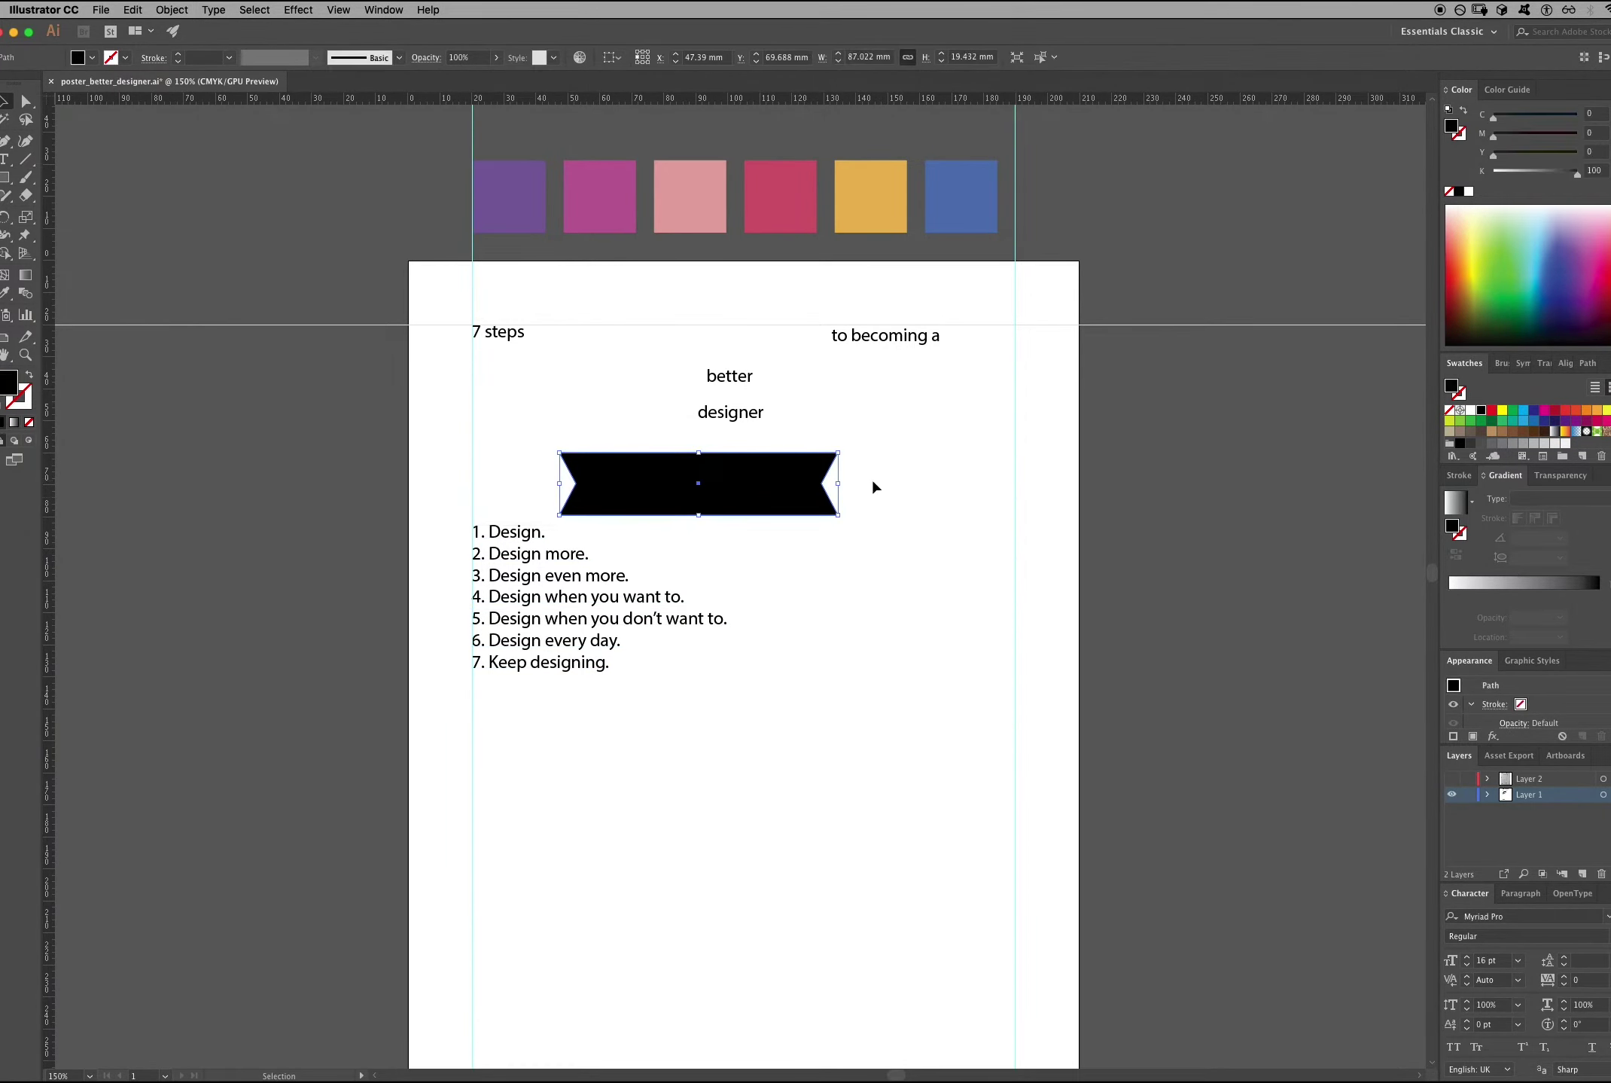
drag(795, 481, 836, 482)
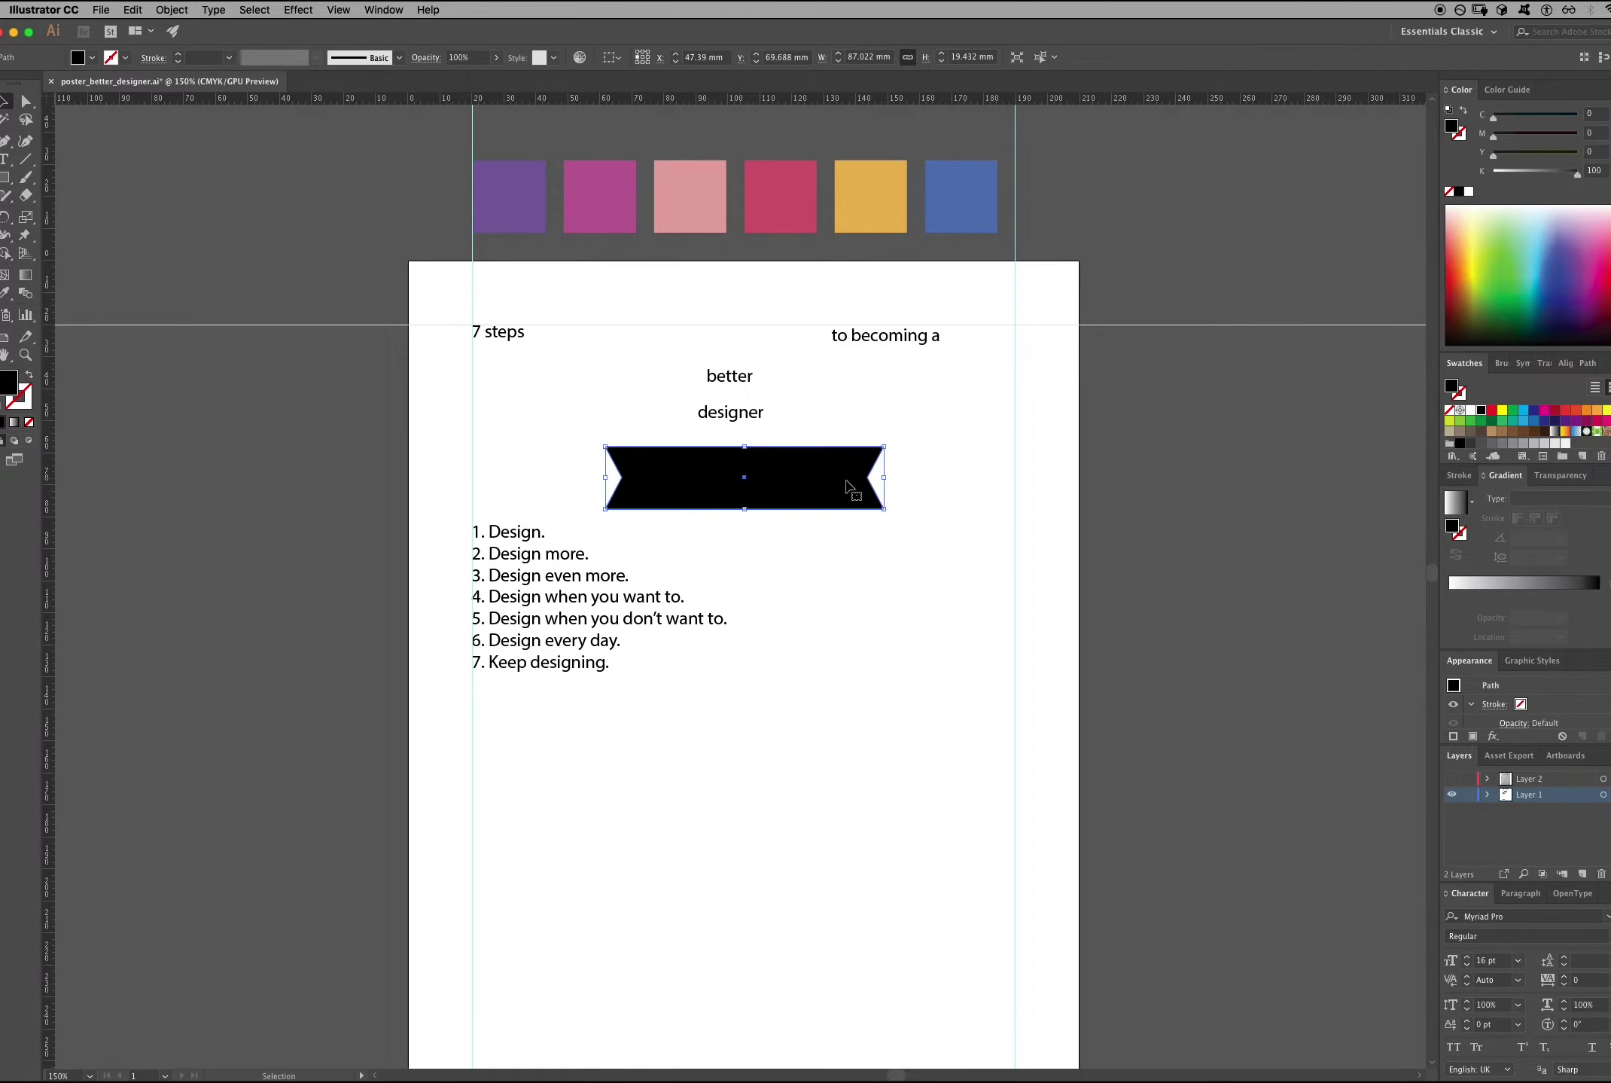
click(834, 583)
key(a)
key(super+equal)
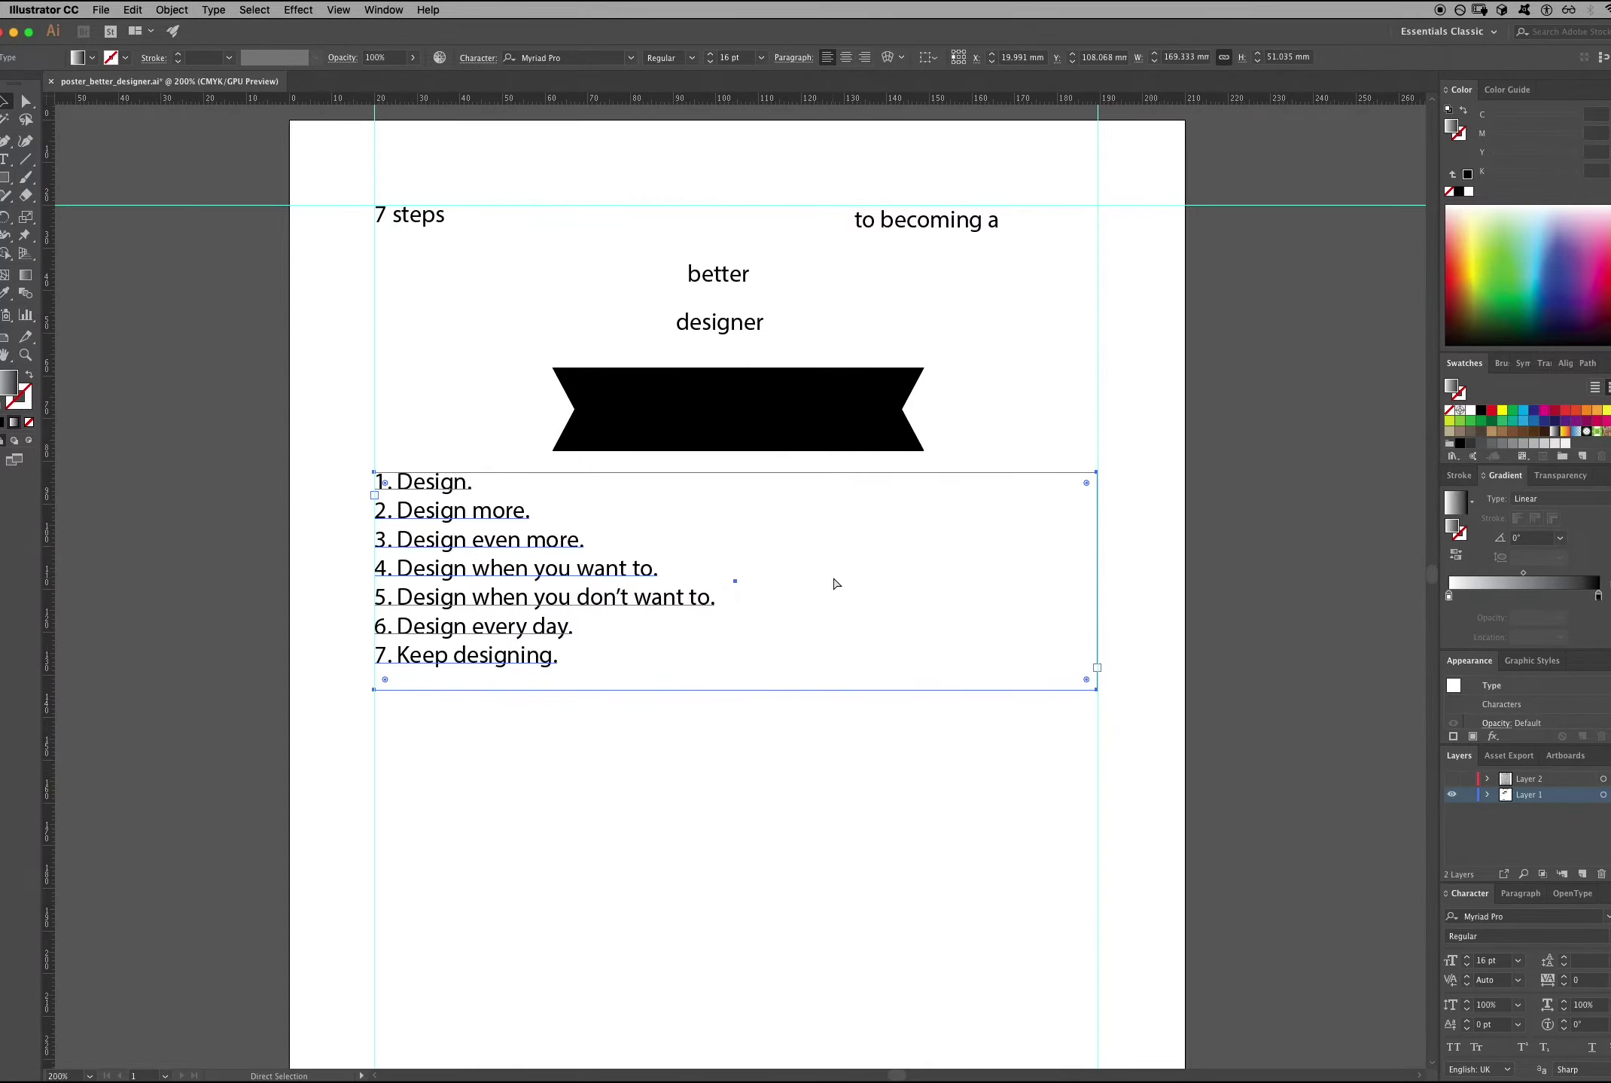
key(v)
click(1016, 431)
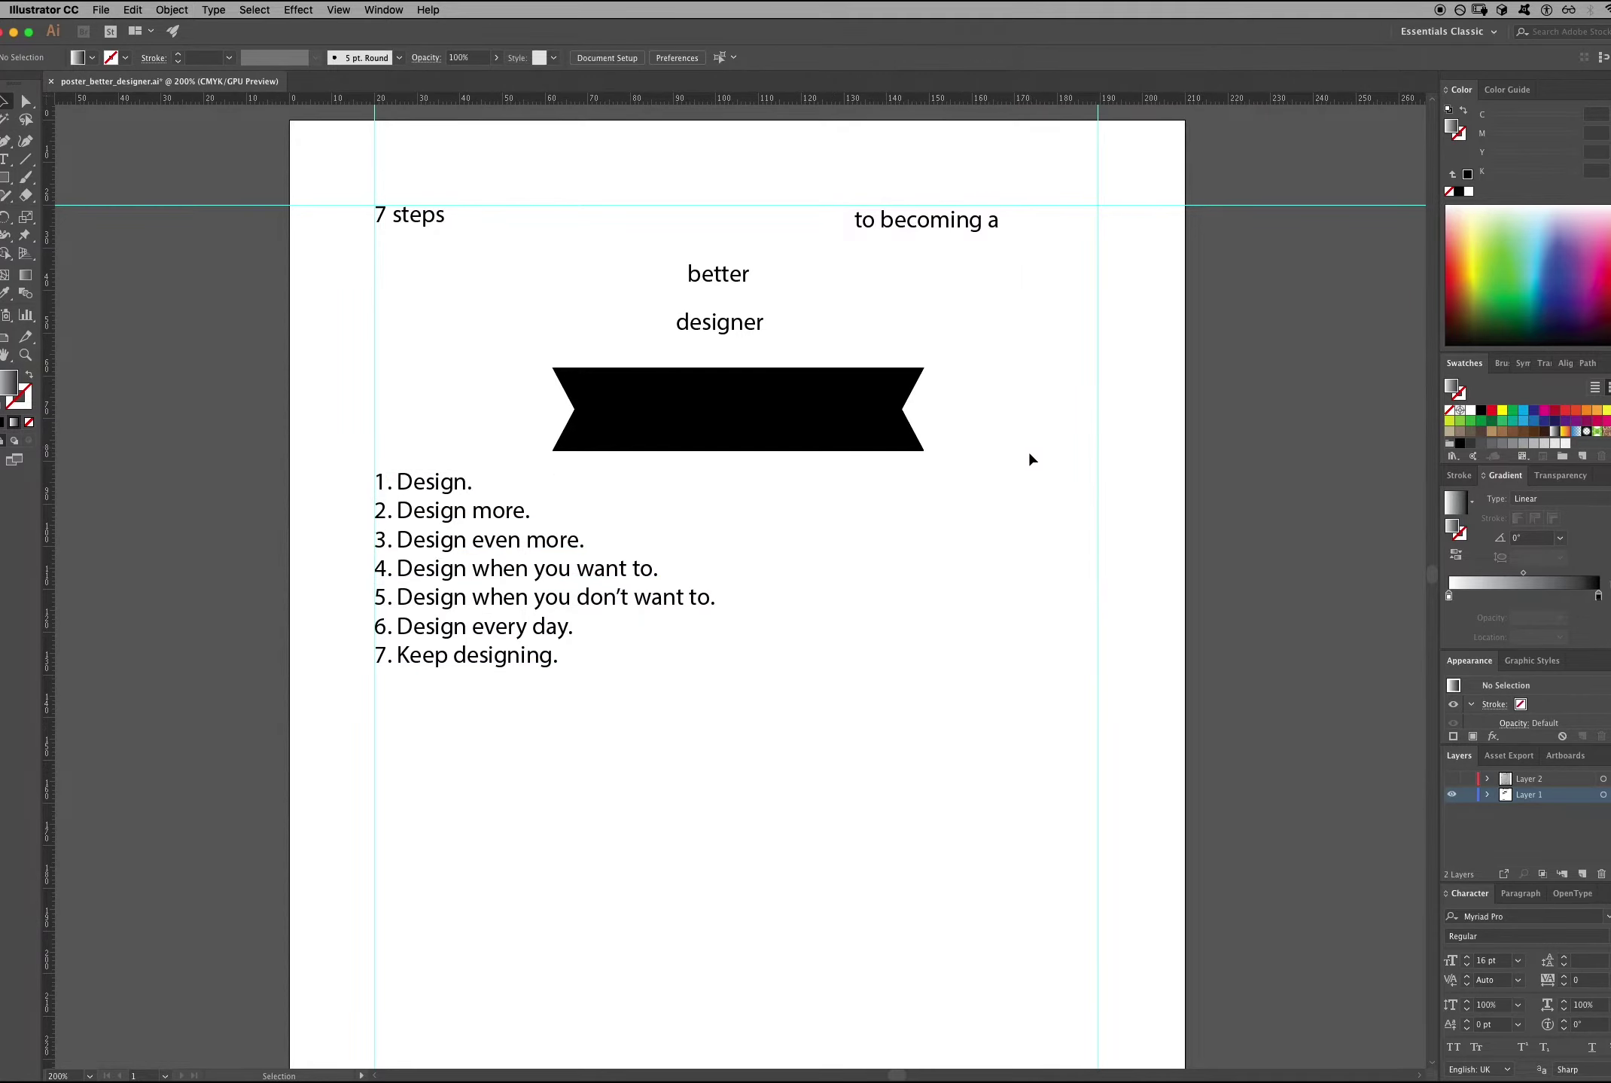
click(831, 420)
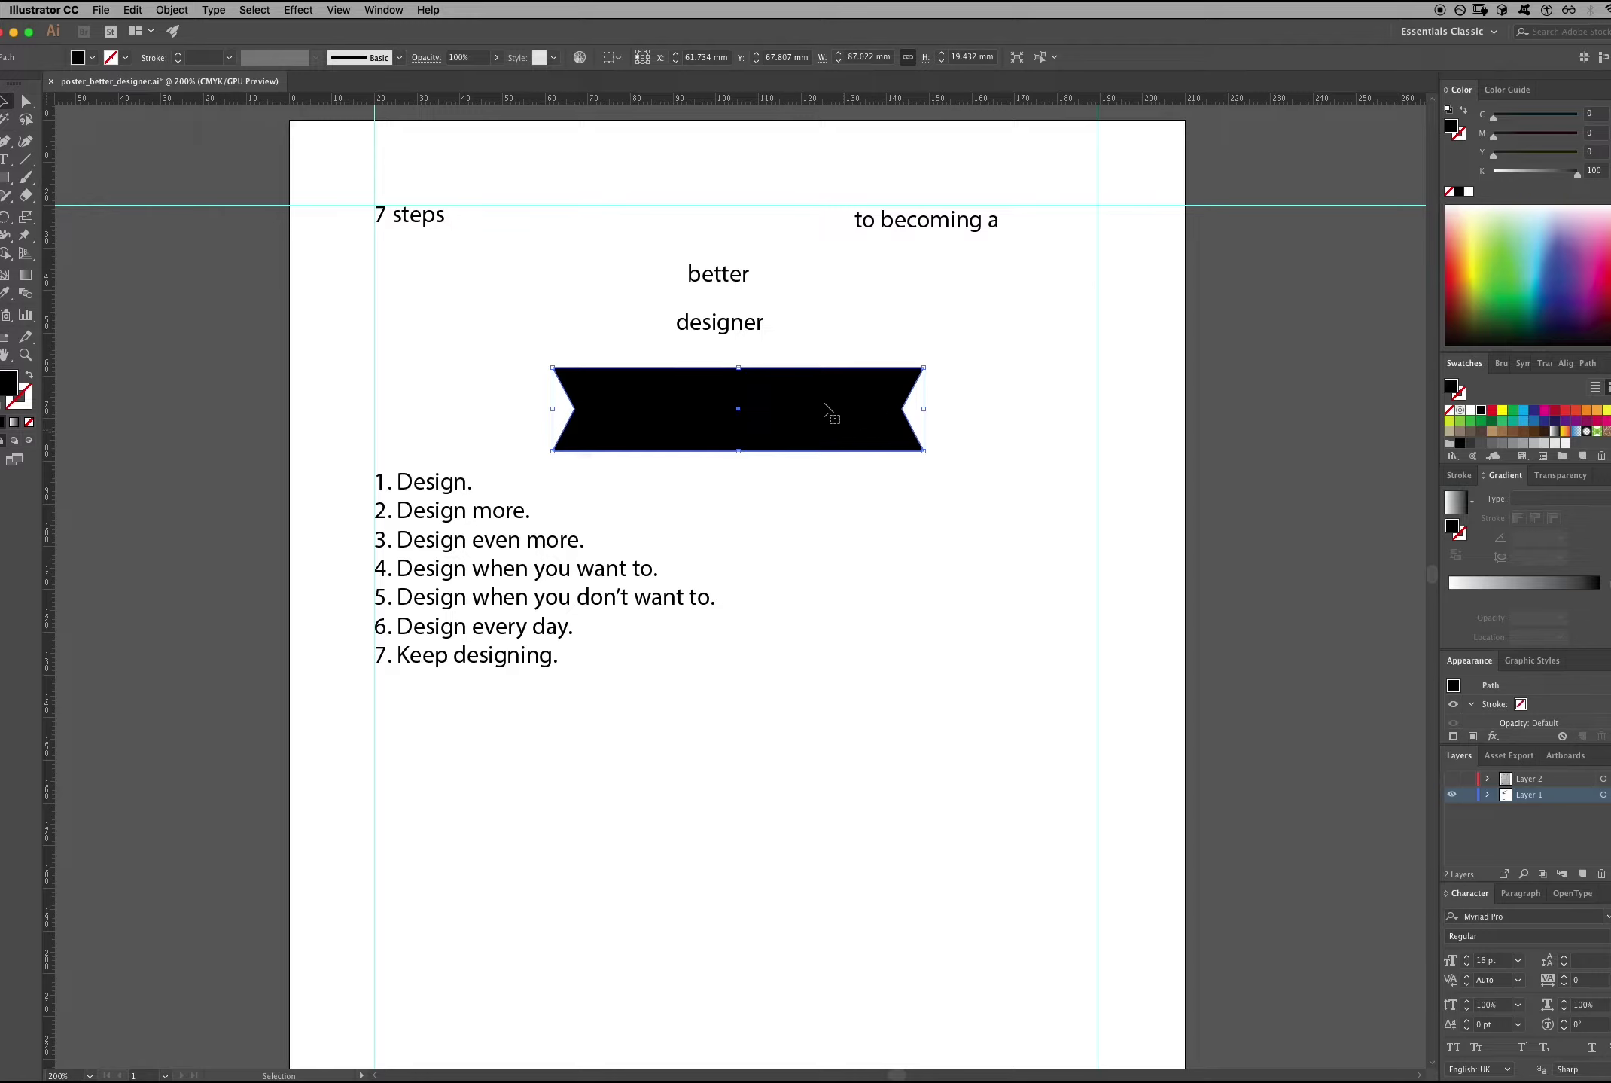
click(885, 317)
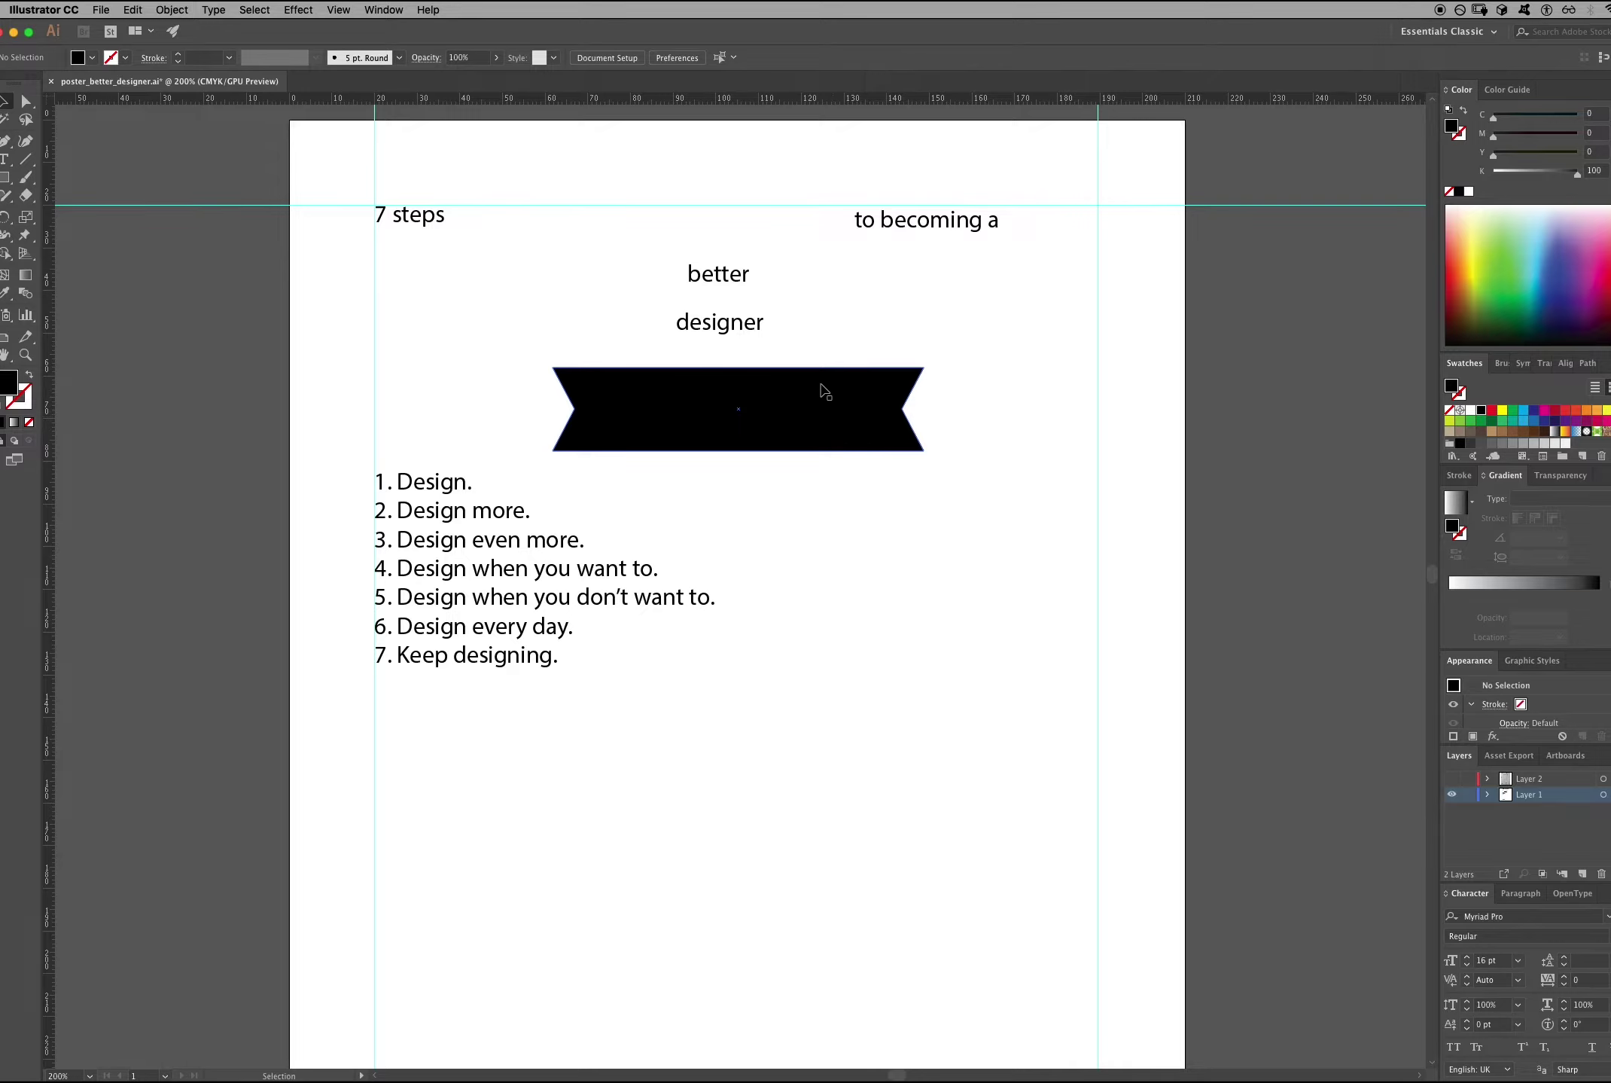
click(854, 436)
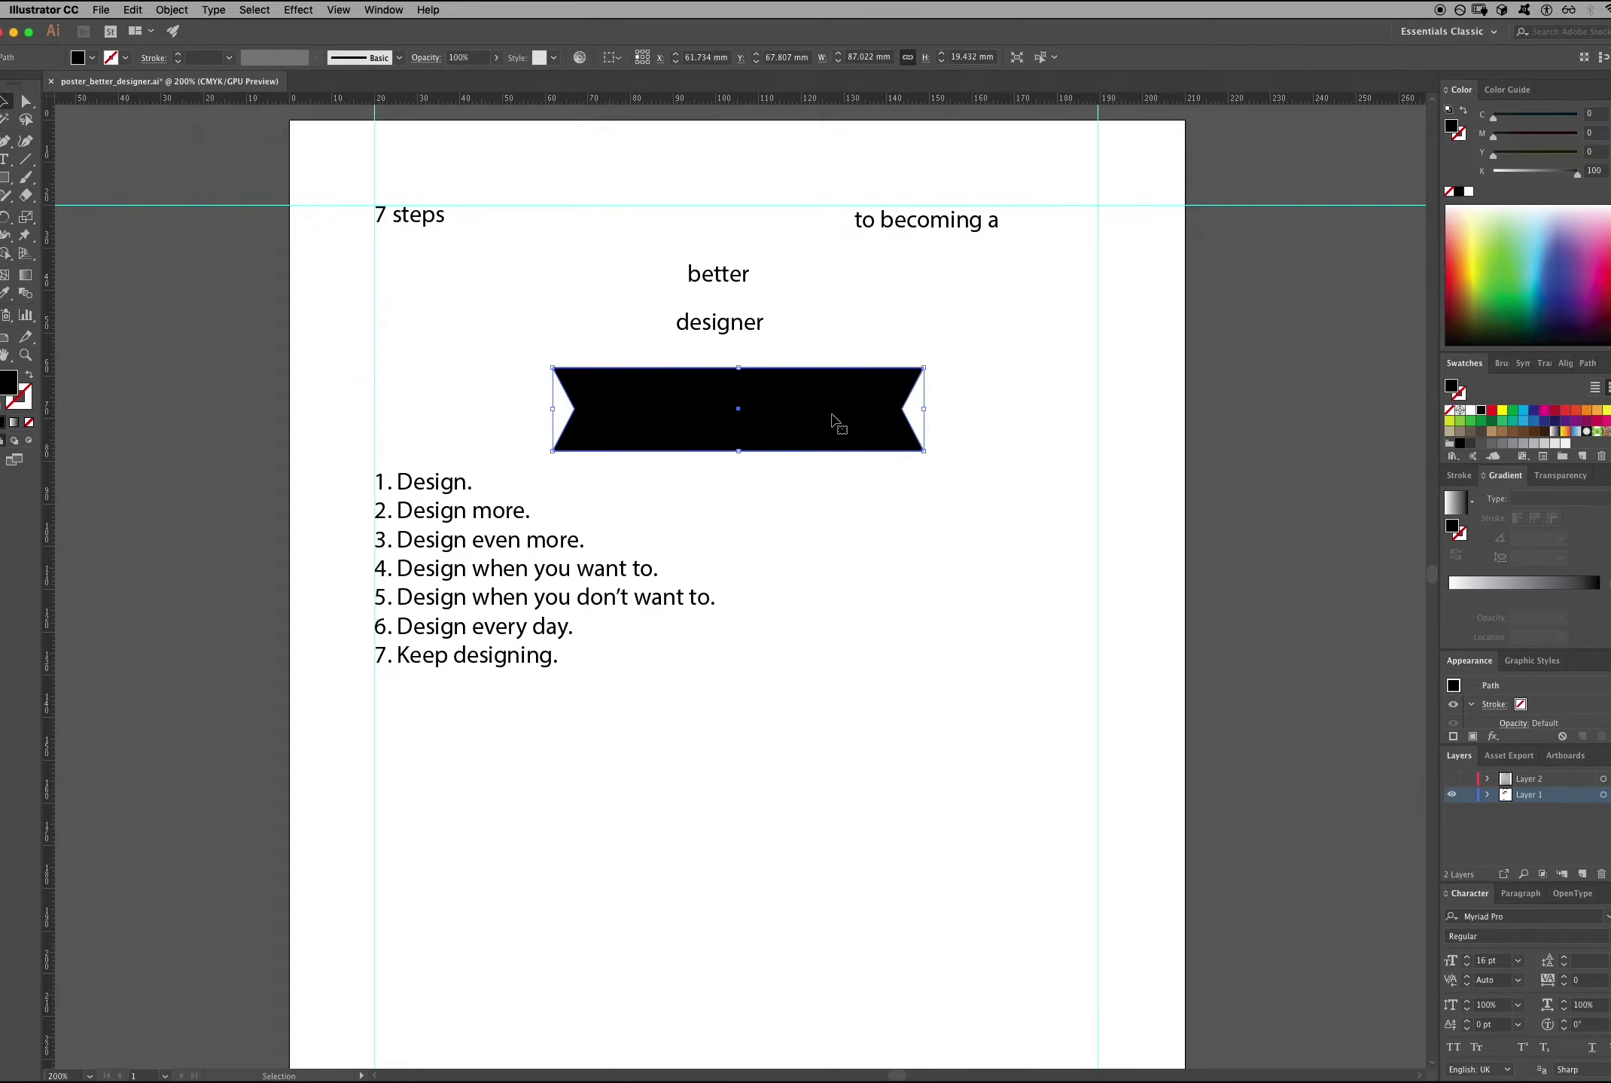
click(852, 331)
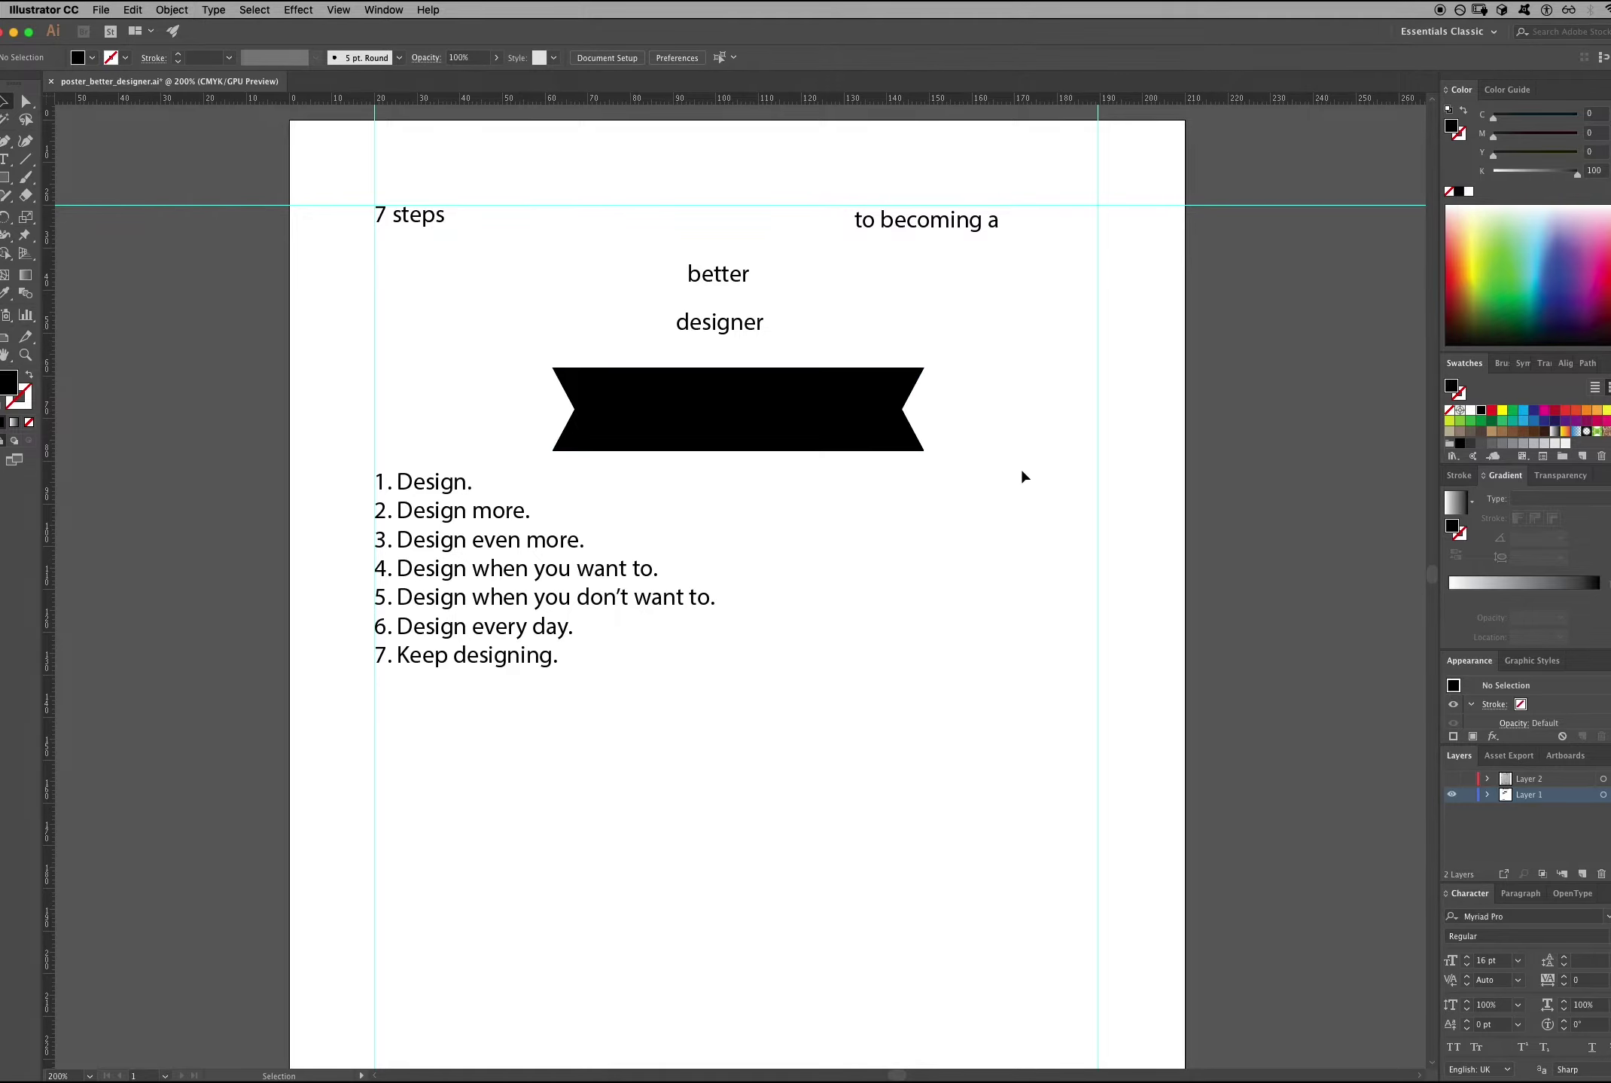
Duplicate the black ribbon and place the copy overlapping the lower part of the original.
click(823, 413)
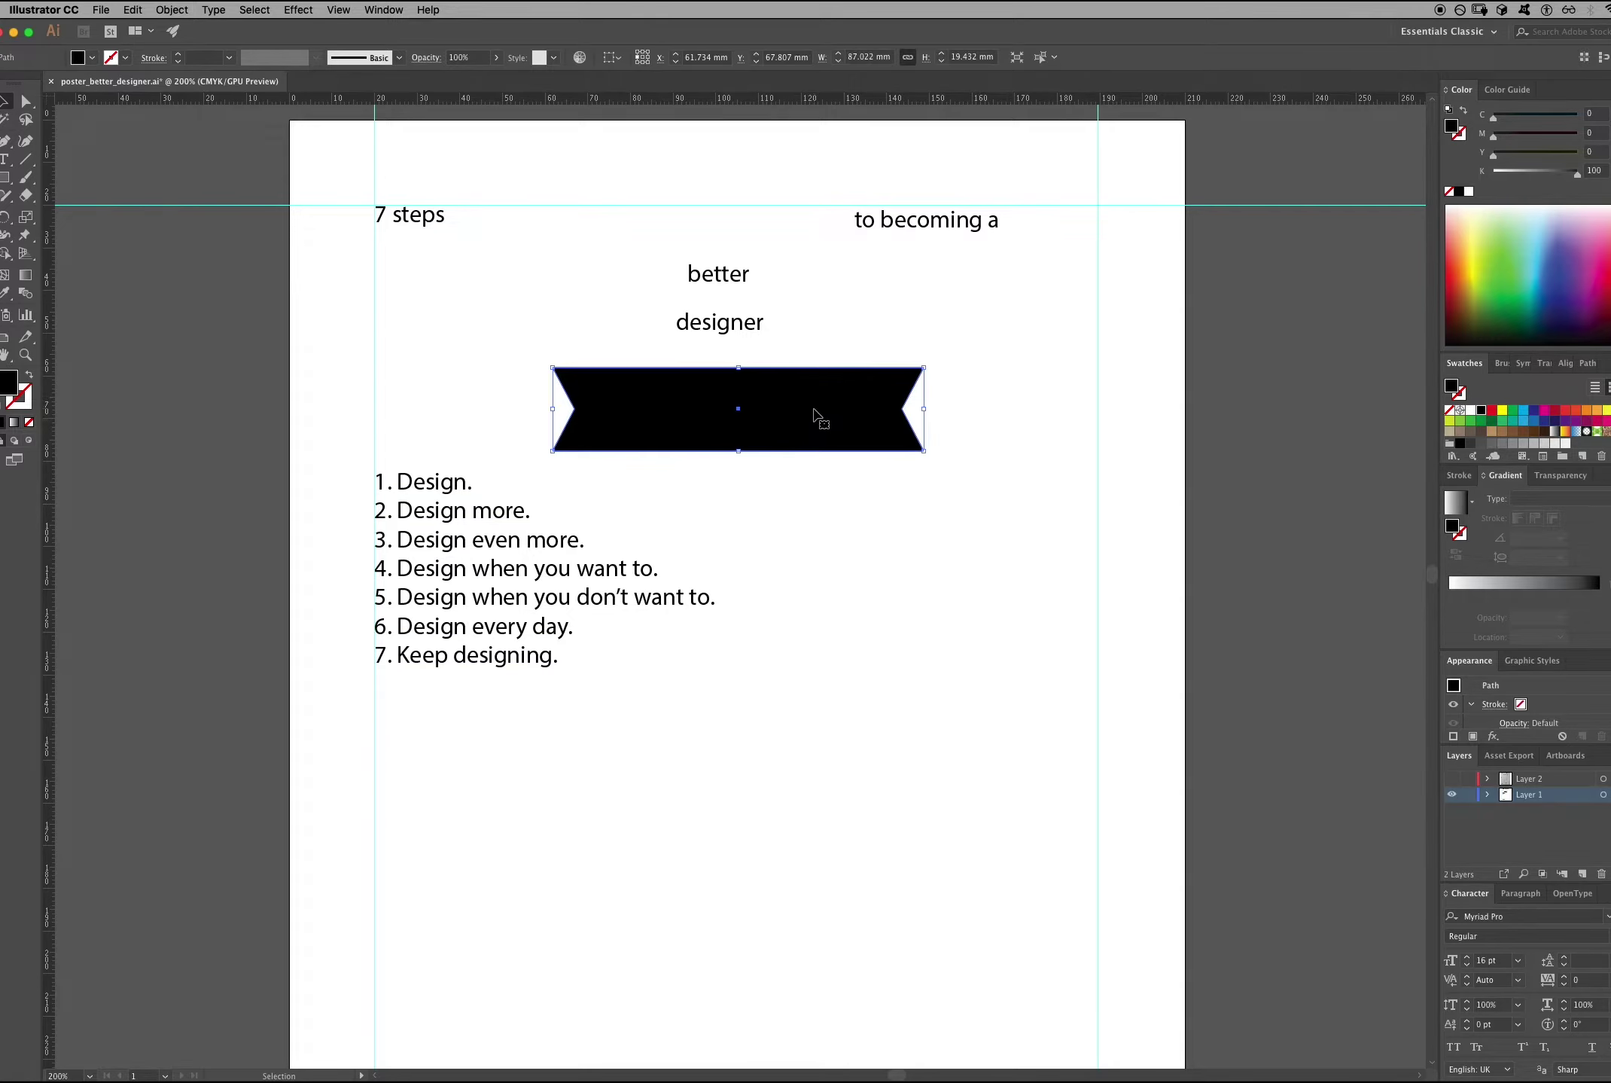
key(a)
key(v)
key(a)
key(ctrl+v)
drag(809, 582, 808, 459)
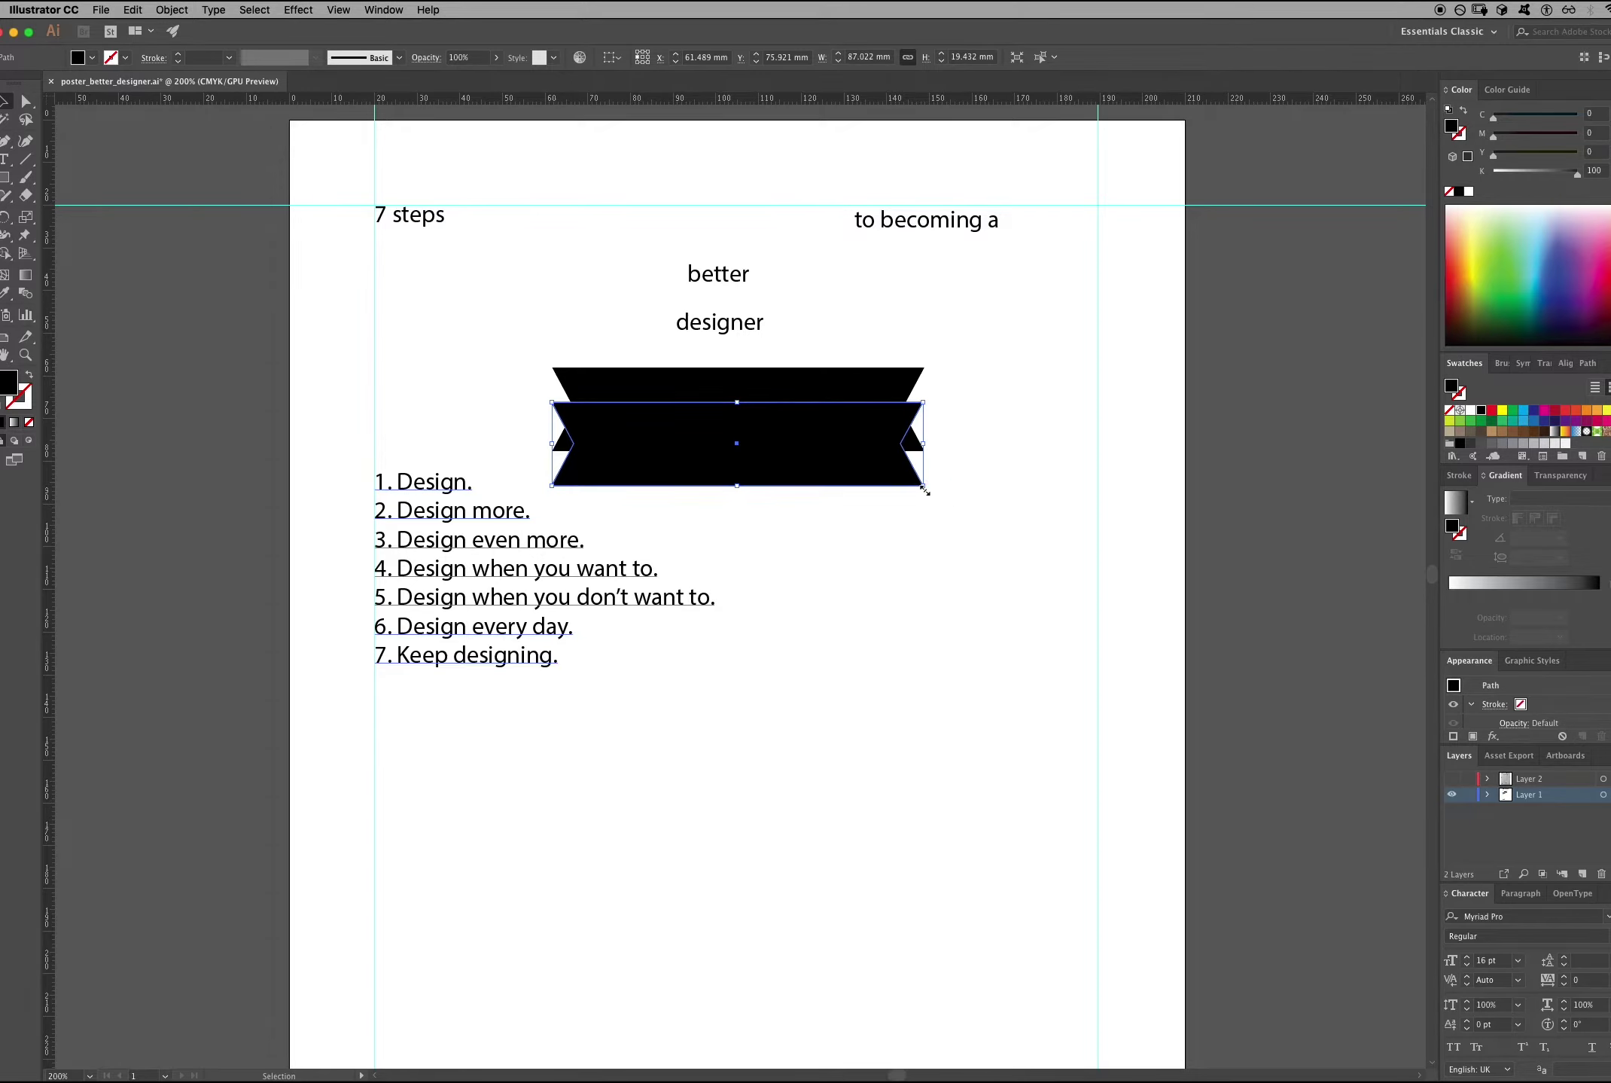
Resize the ribbon copy to about 97 × 13 mm and centre it over the original ribbon.
drag(922, 485, 1013, 543)
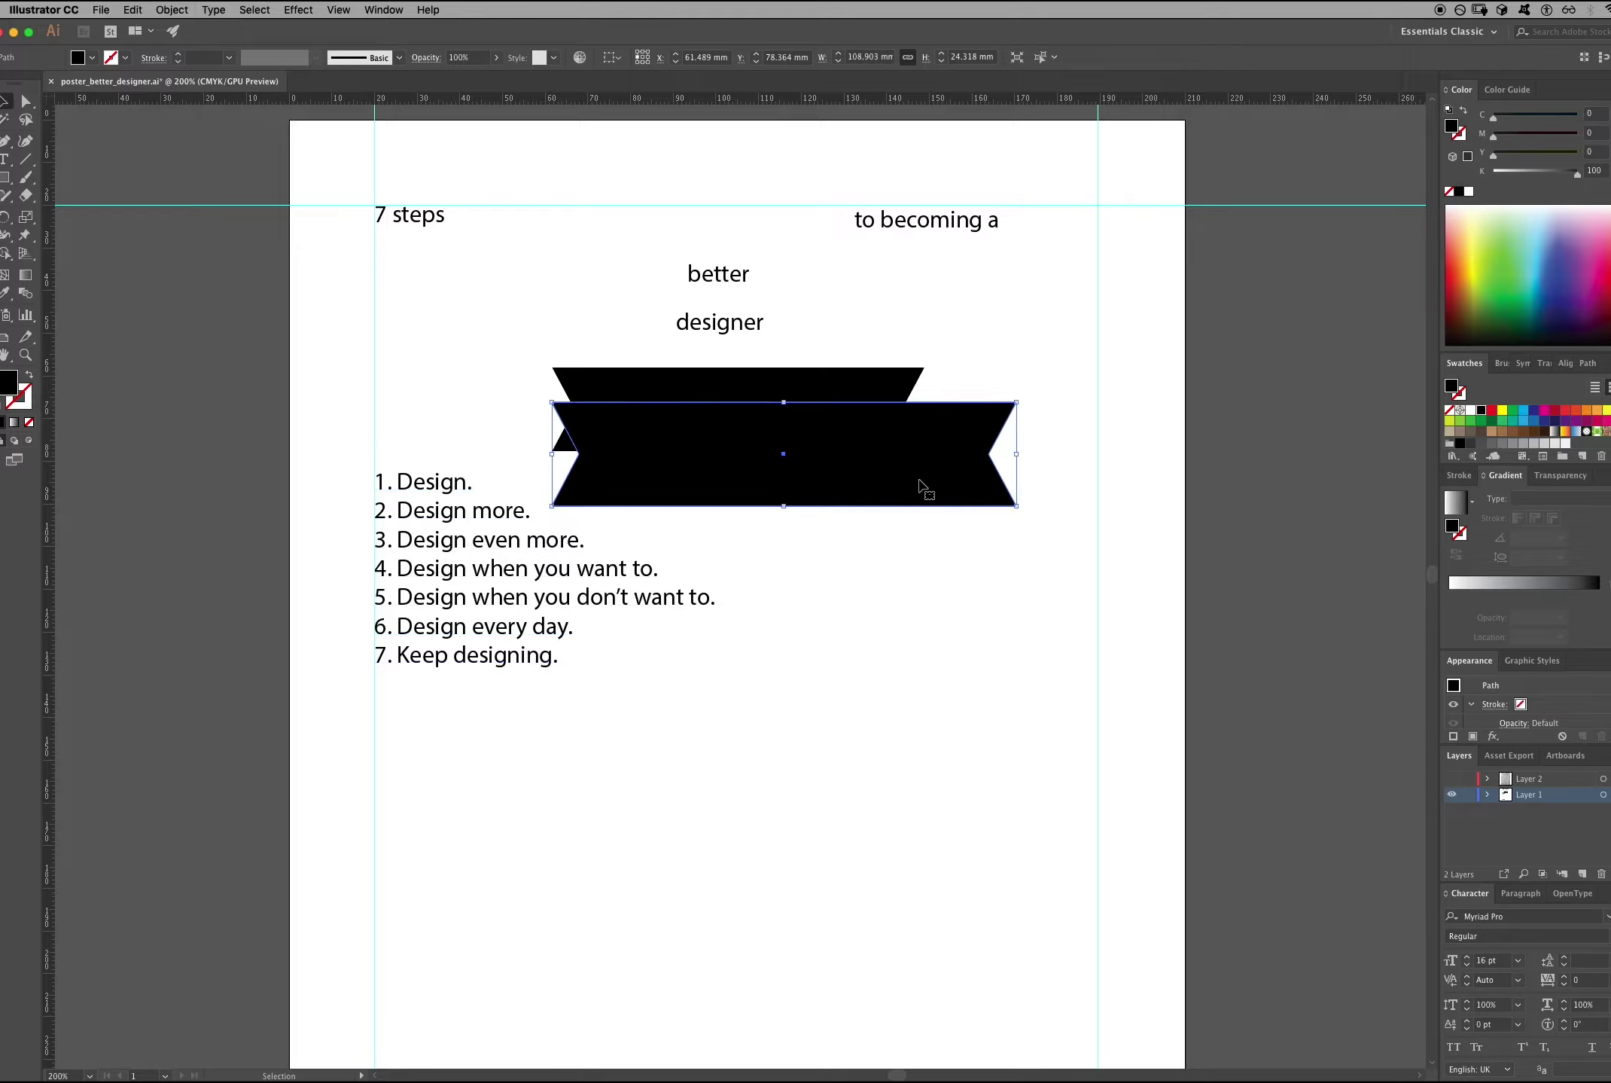
drag(893, 479, 856, 476)
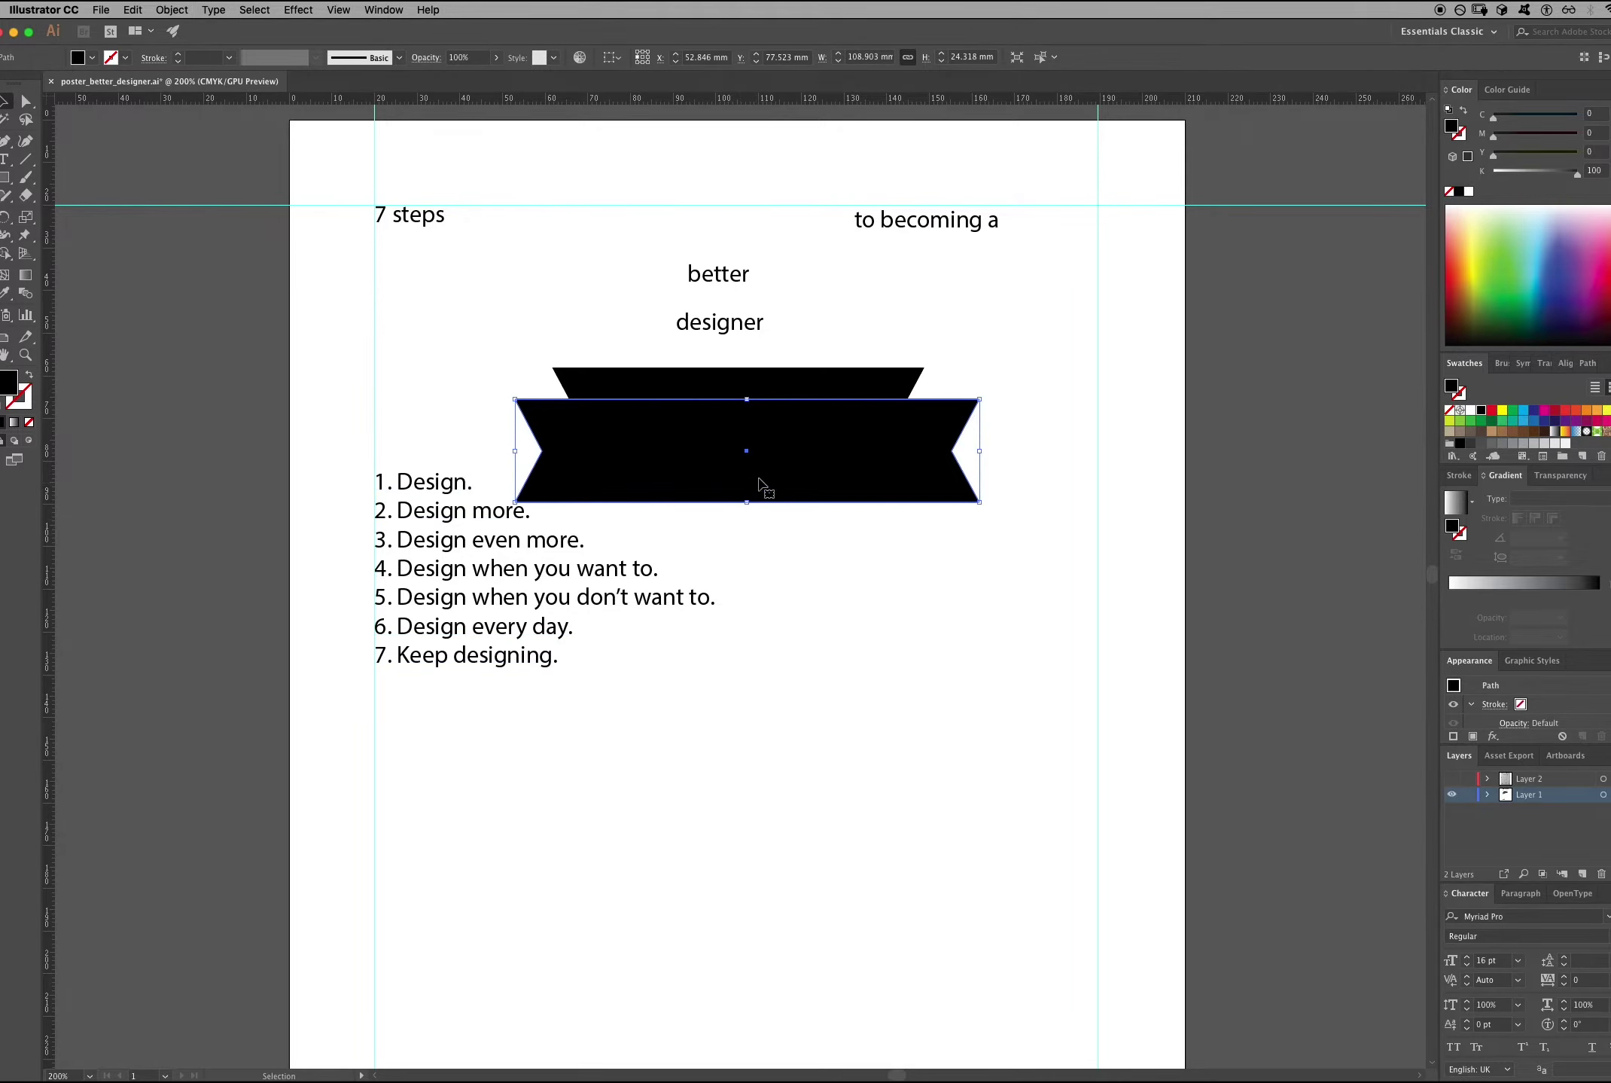
drag(749, 503, 747, 453)
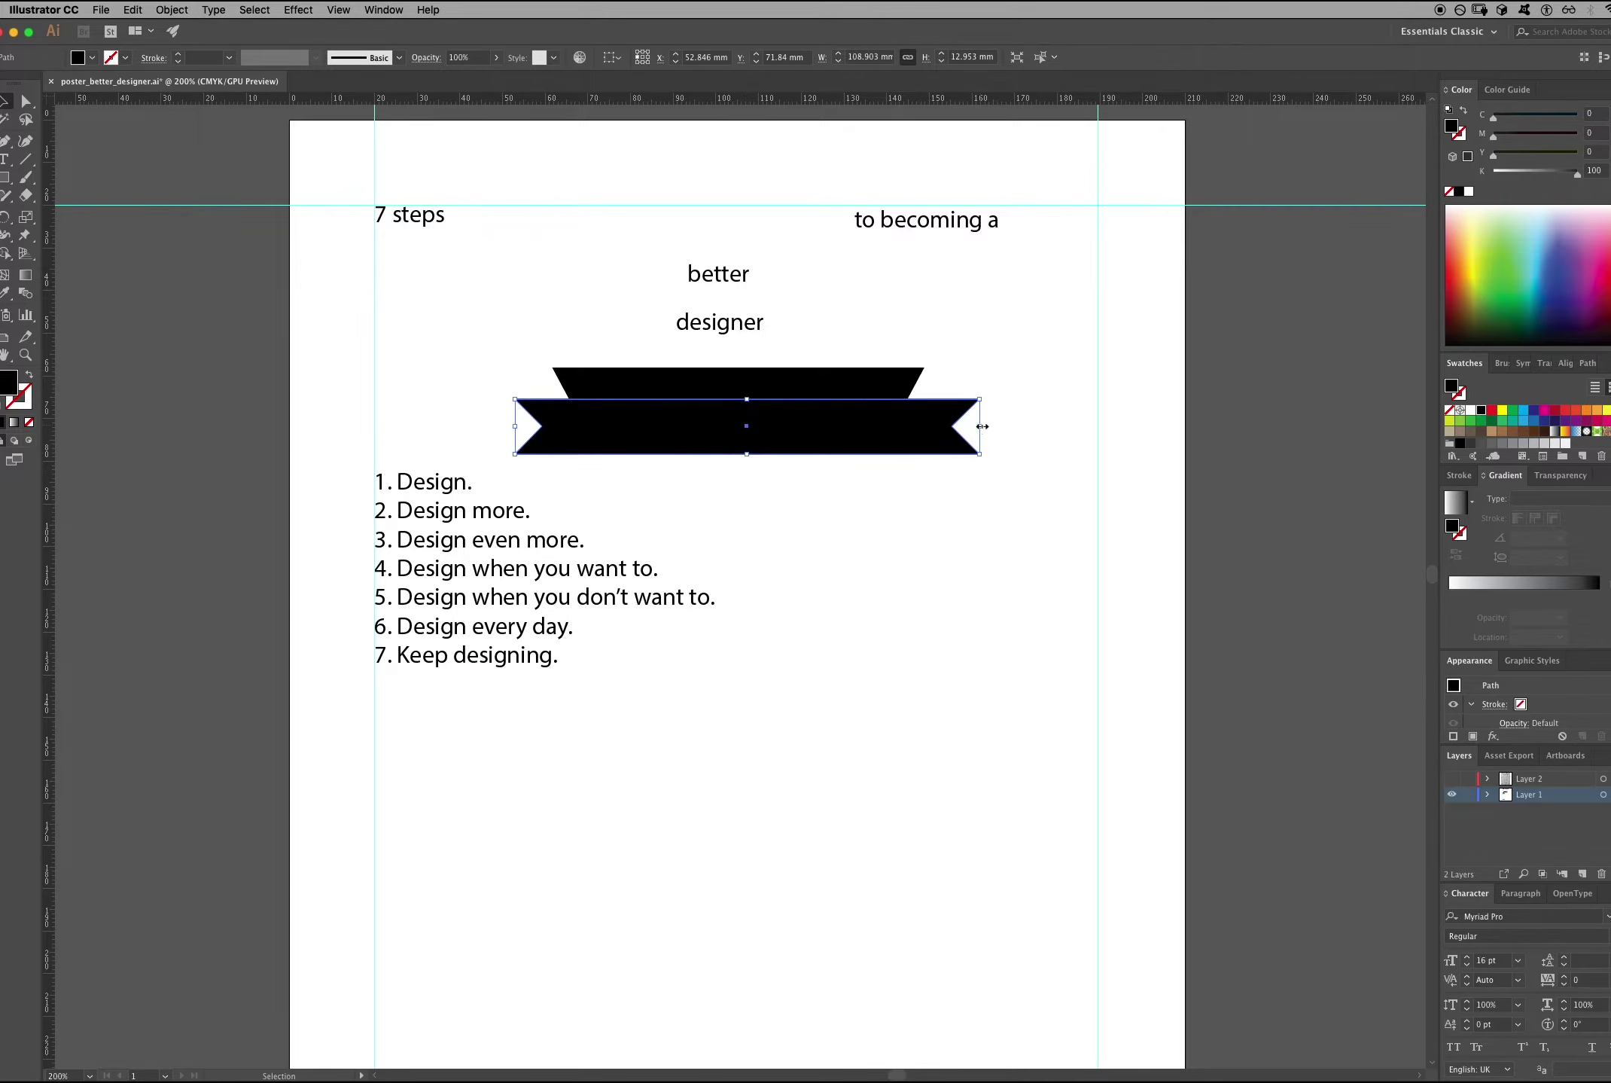
drag(983, 426, 931, 426)
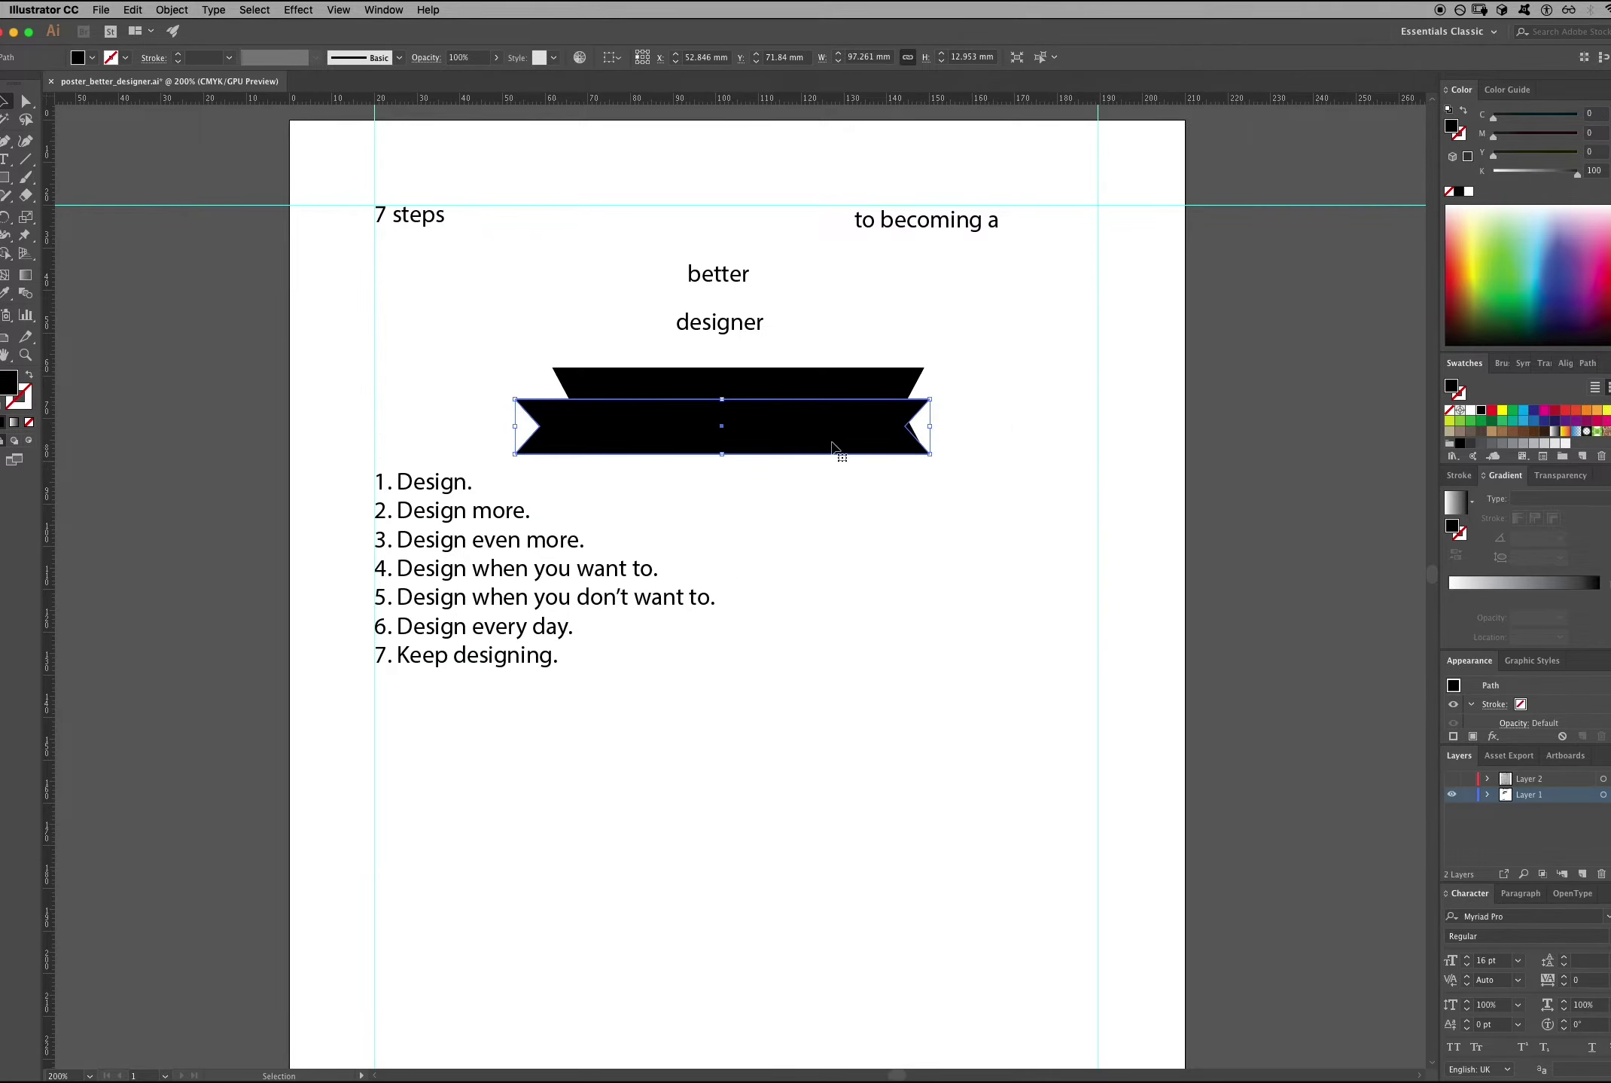
mouse_move(832, 446)
mouse_down()
mouse_move(834, 405)
mouse_move(846, 429)
mouse_up()
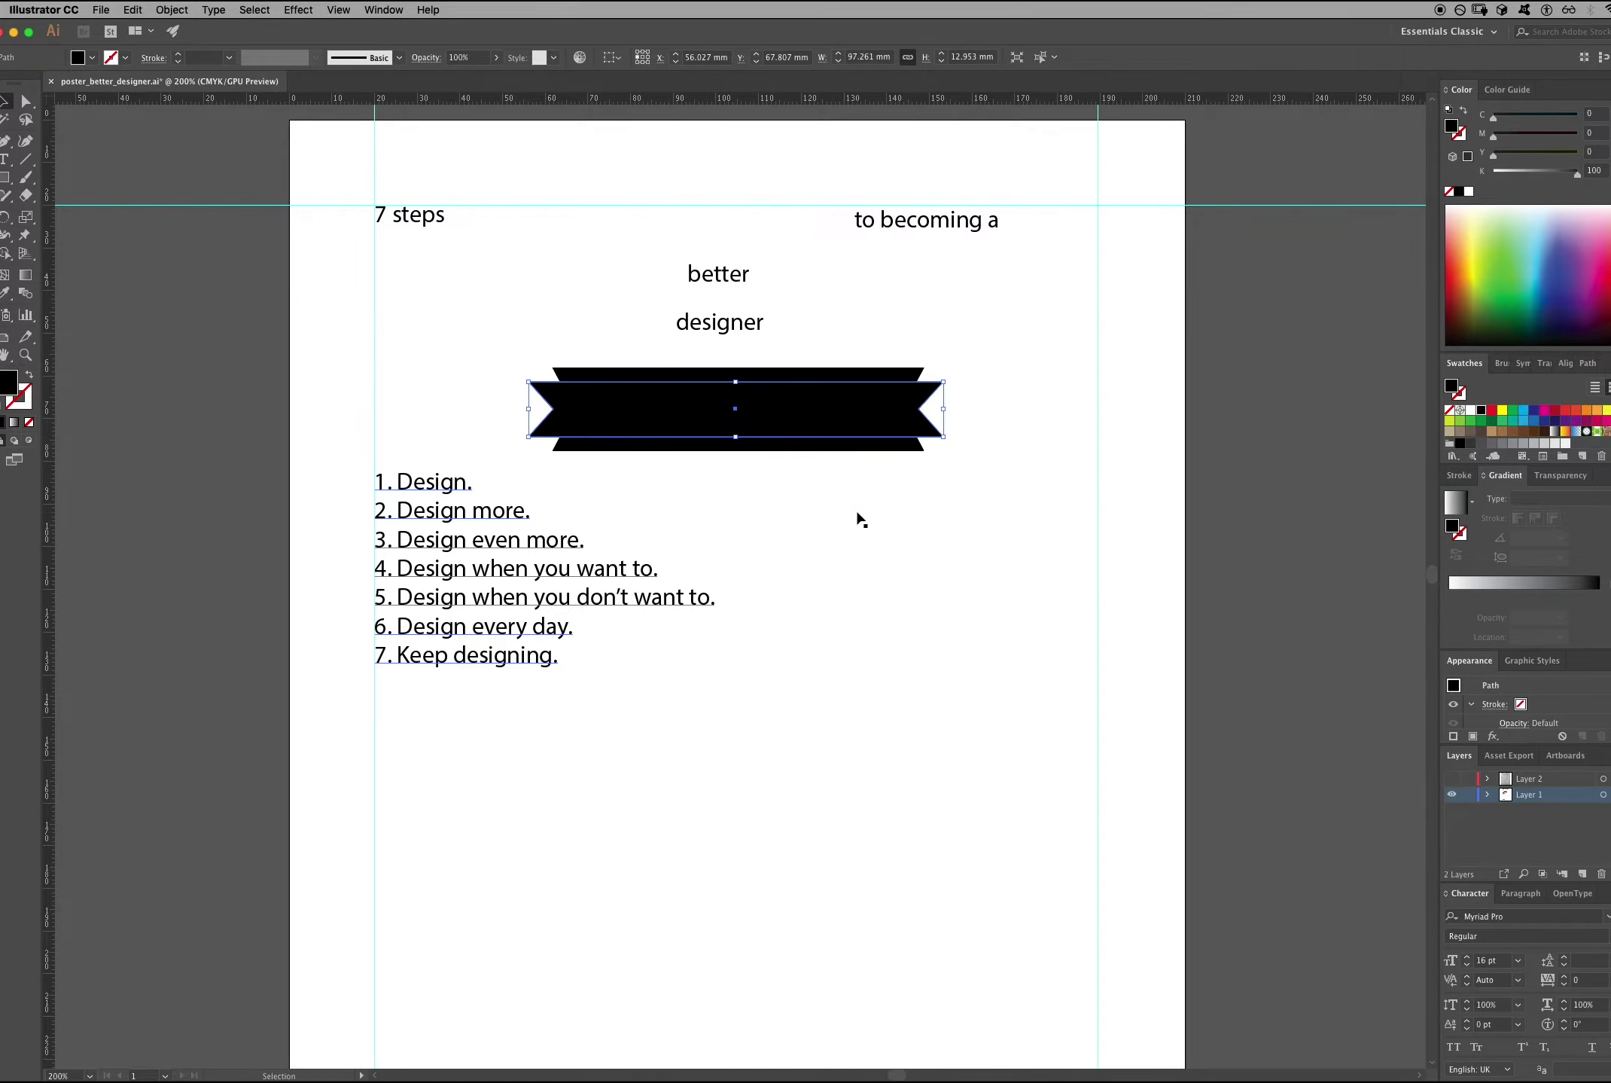
Centre the two black ribbons horizontally on each other and widen the thinner ribbon evenly from its centre.
drag(513, 351, 712, 486)
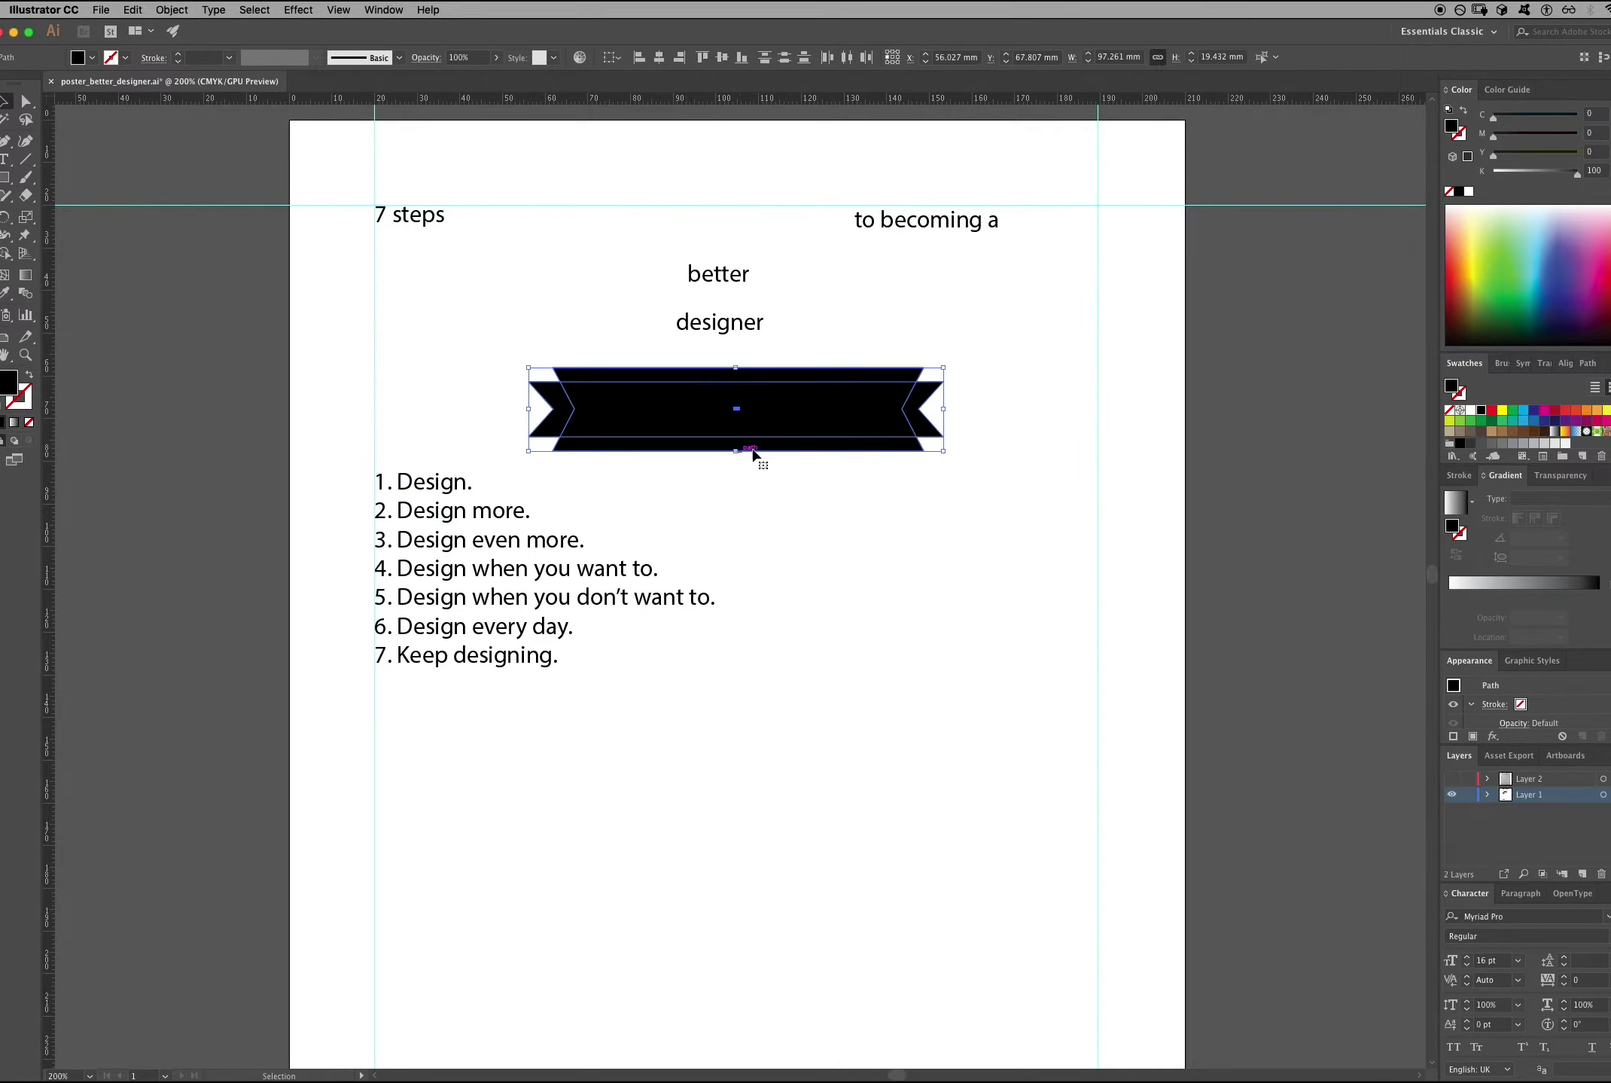
click(659, 58)
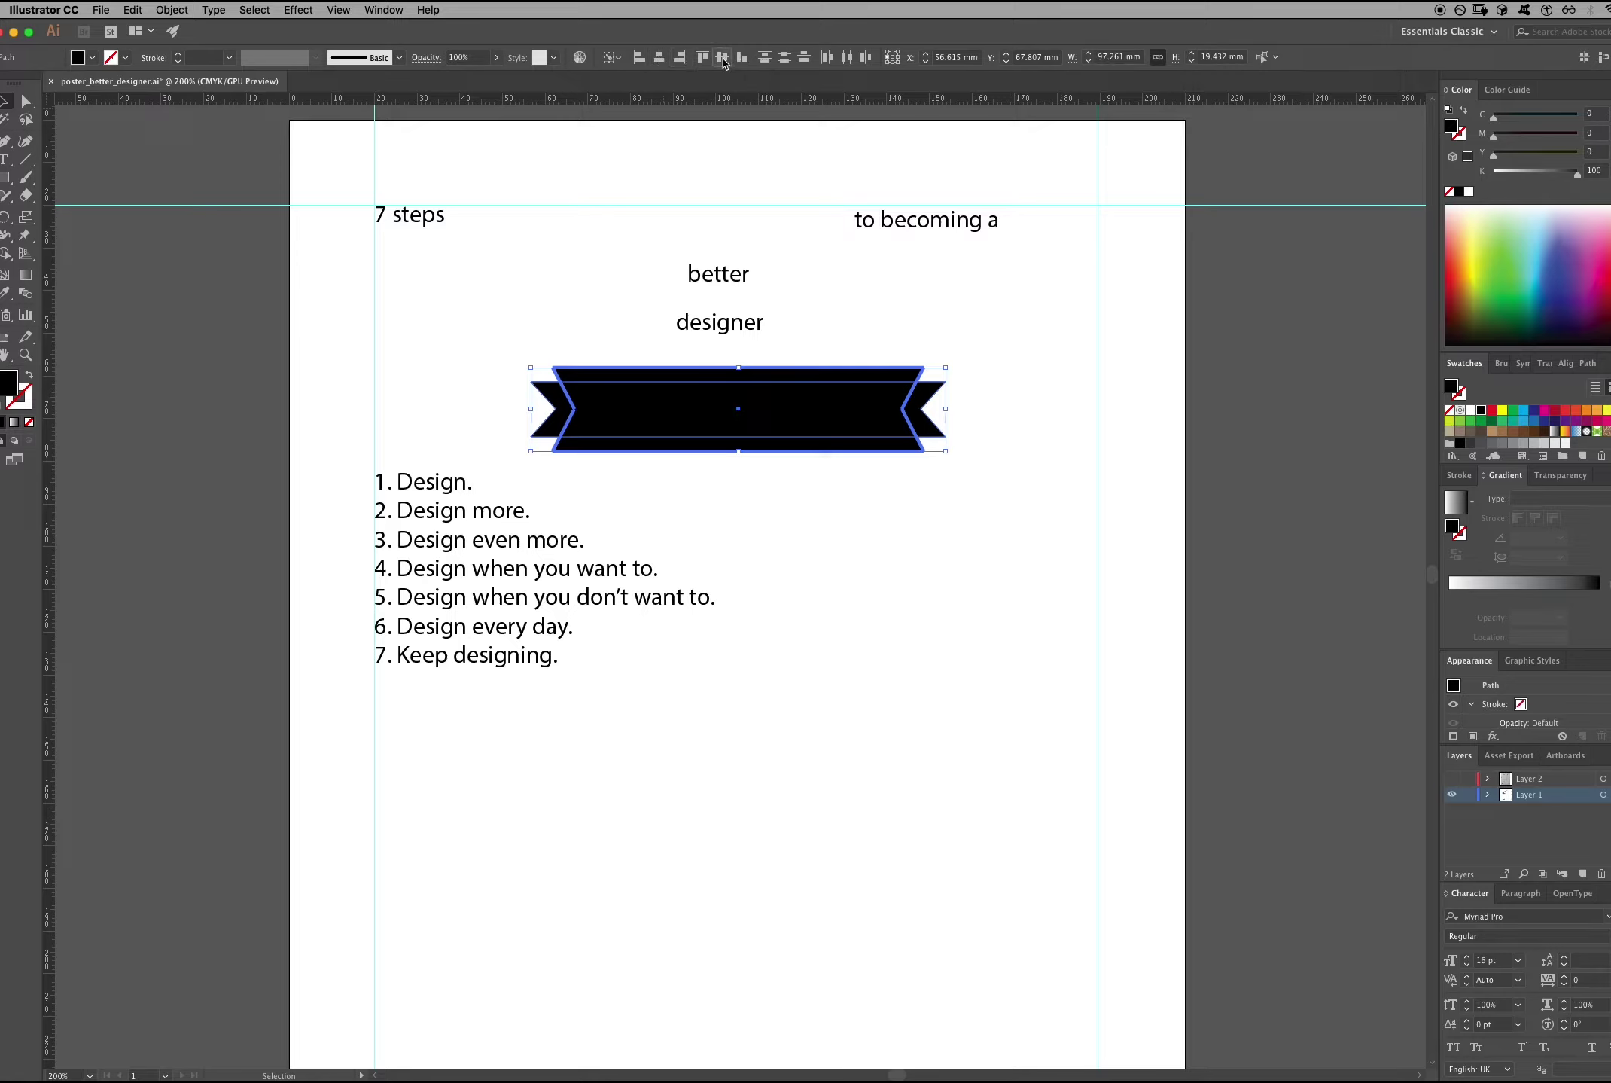
click(1014, 512)
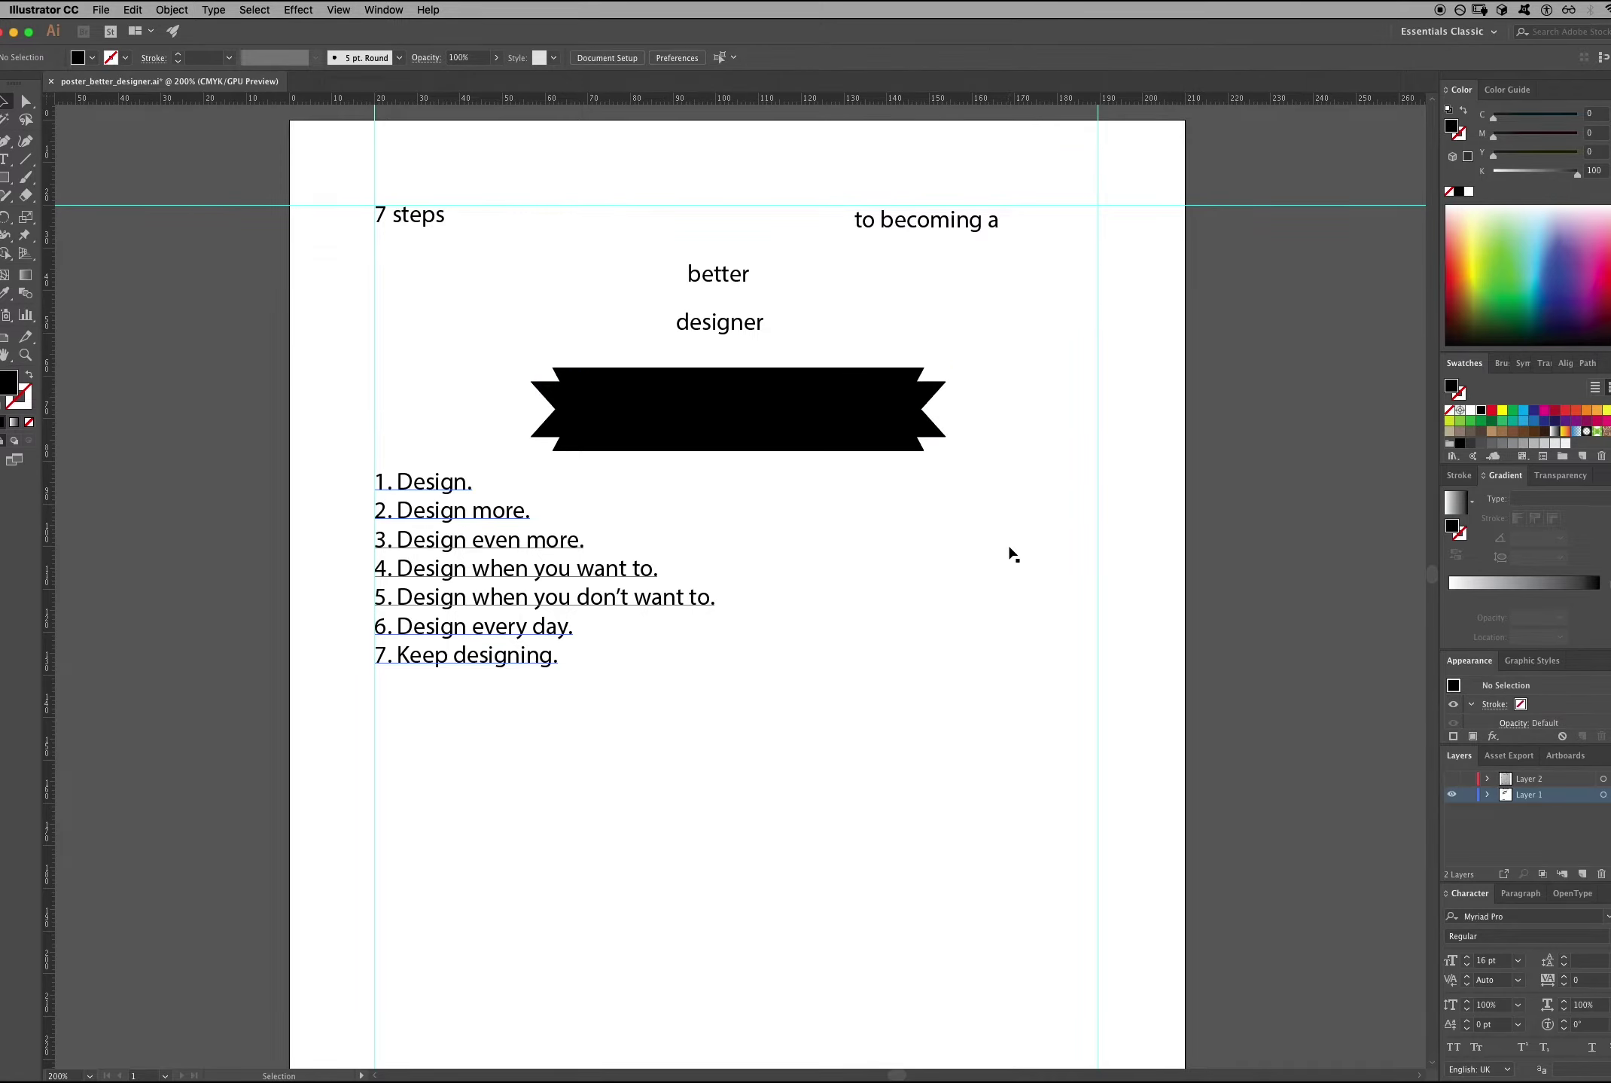
click(953, 433)
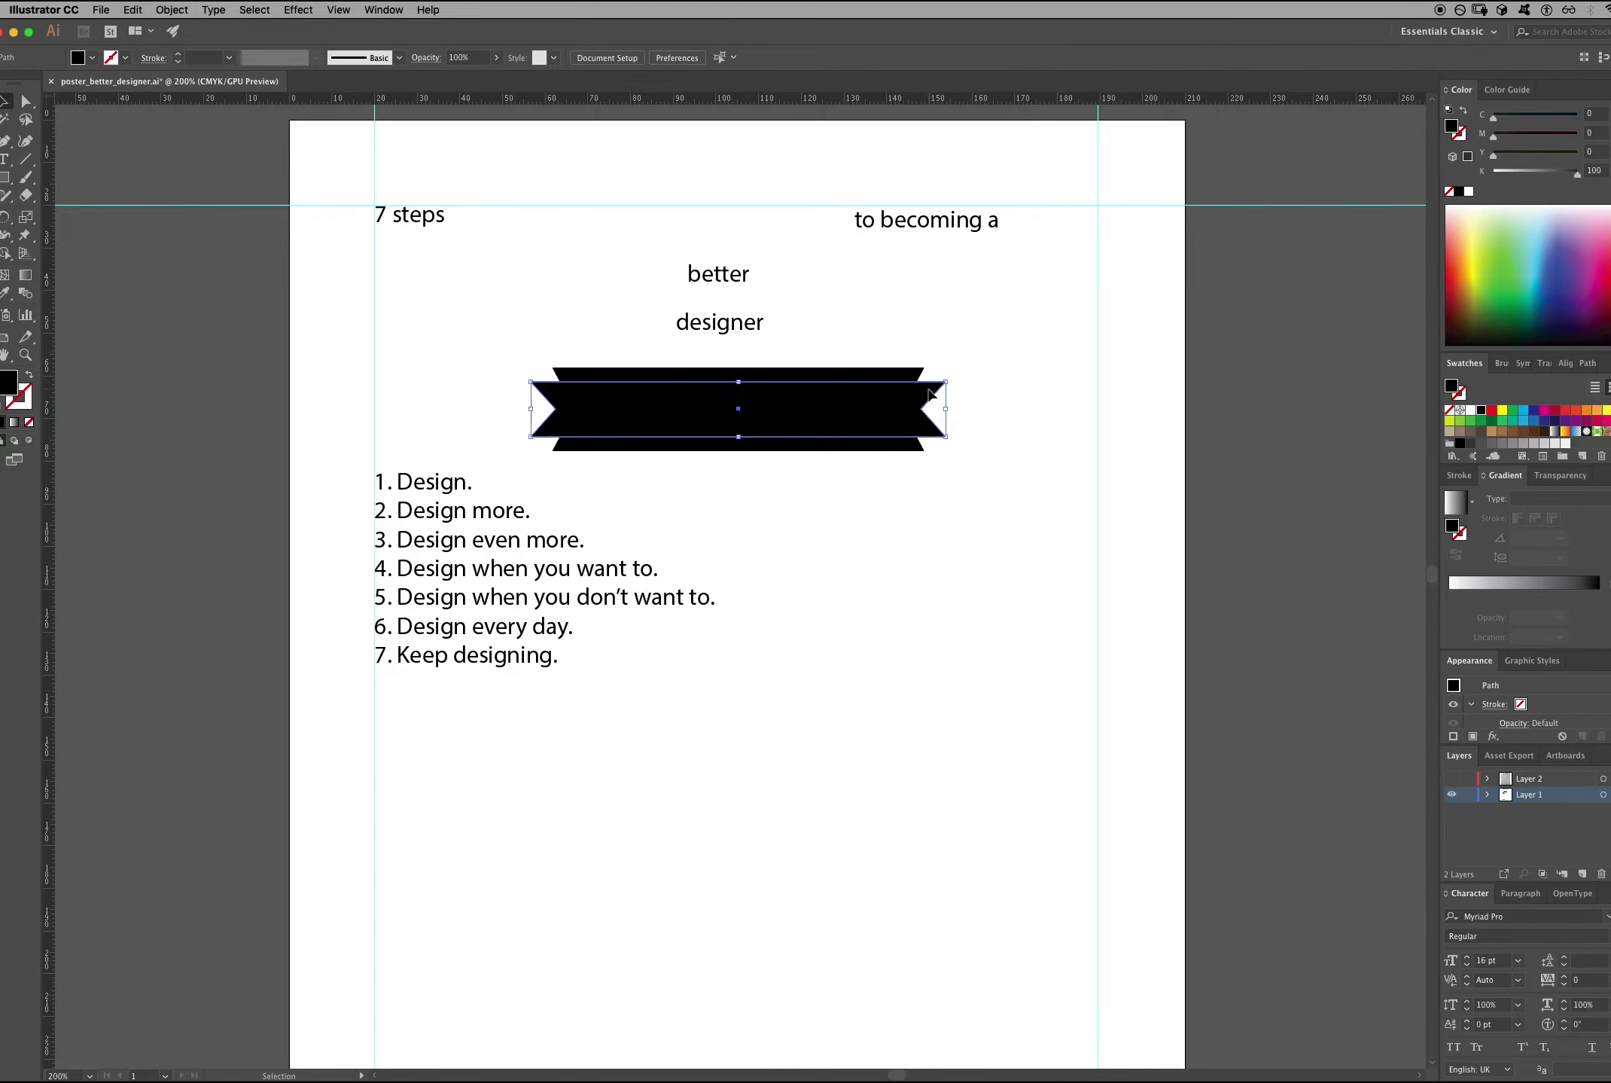
drag(945, 413, 957, 413)
Move the numbered list down to about Y 123 mm to leave more space below the ribbon banner.
click(1004, 500)
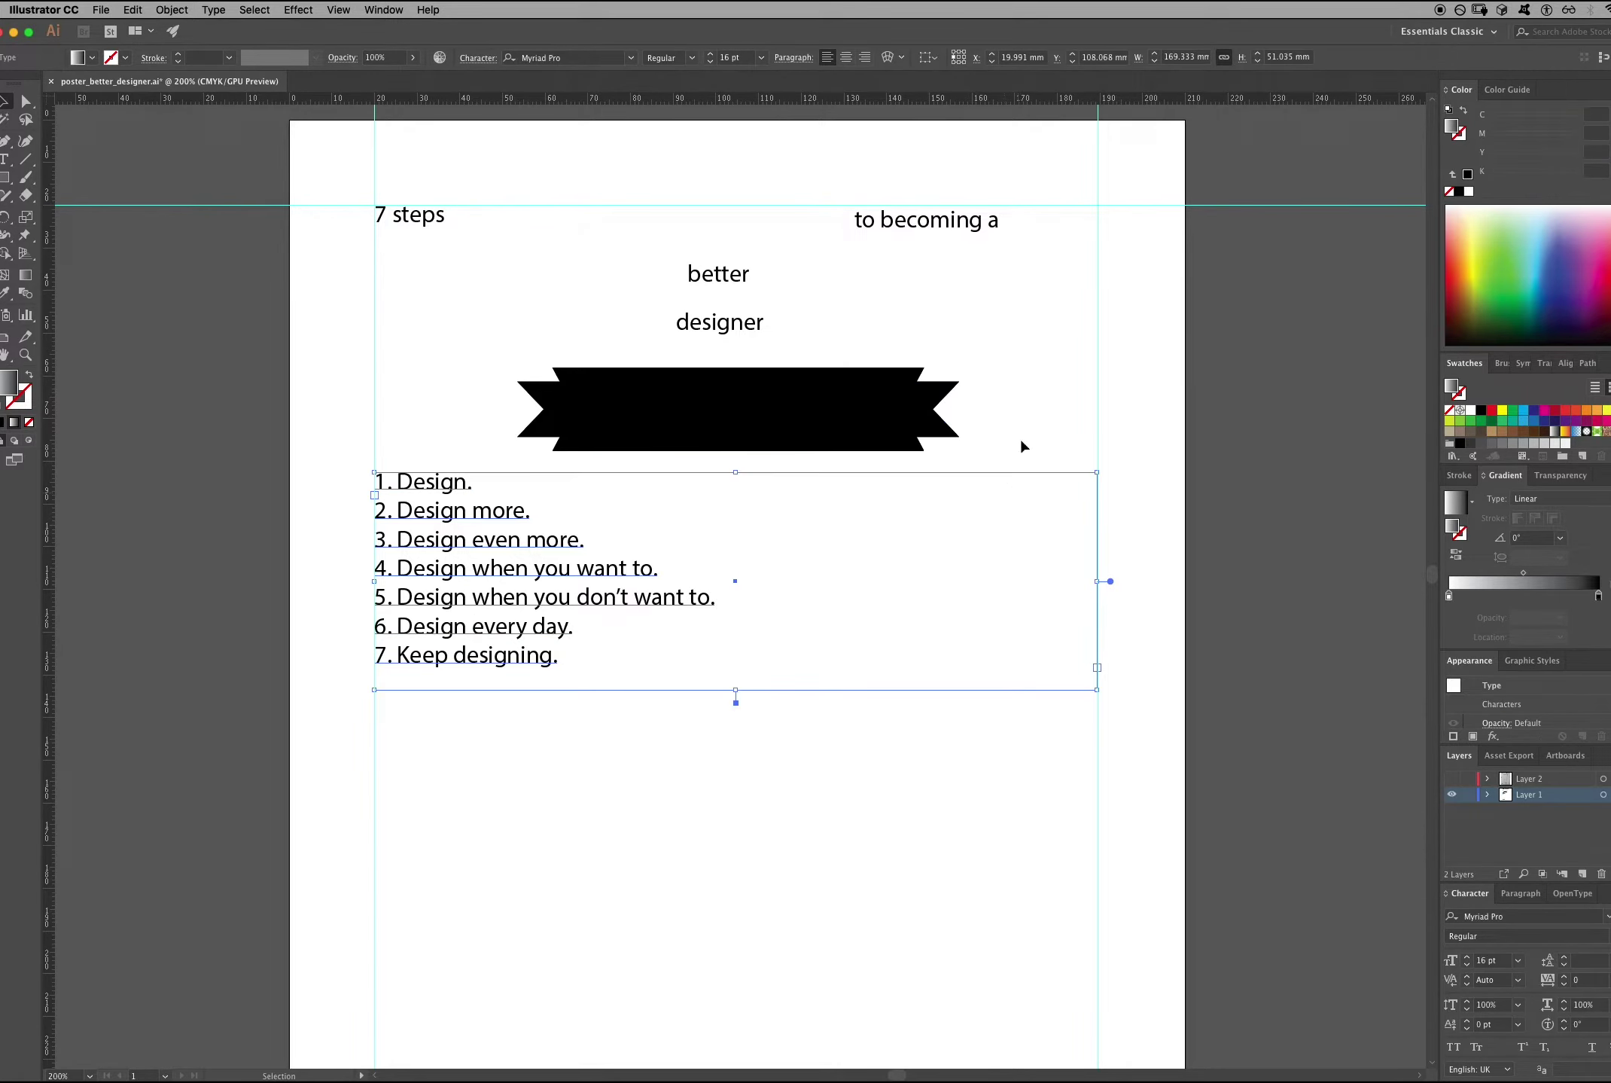
click(982, 478)
key(ctrl+=)
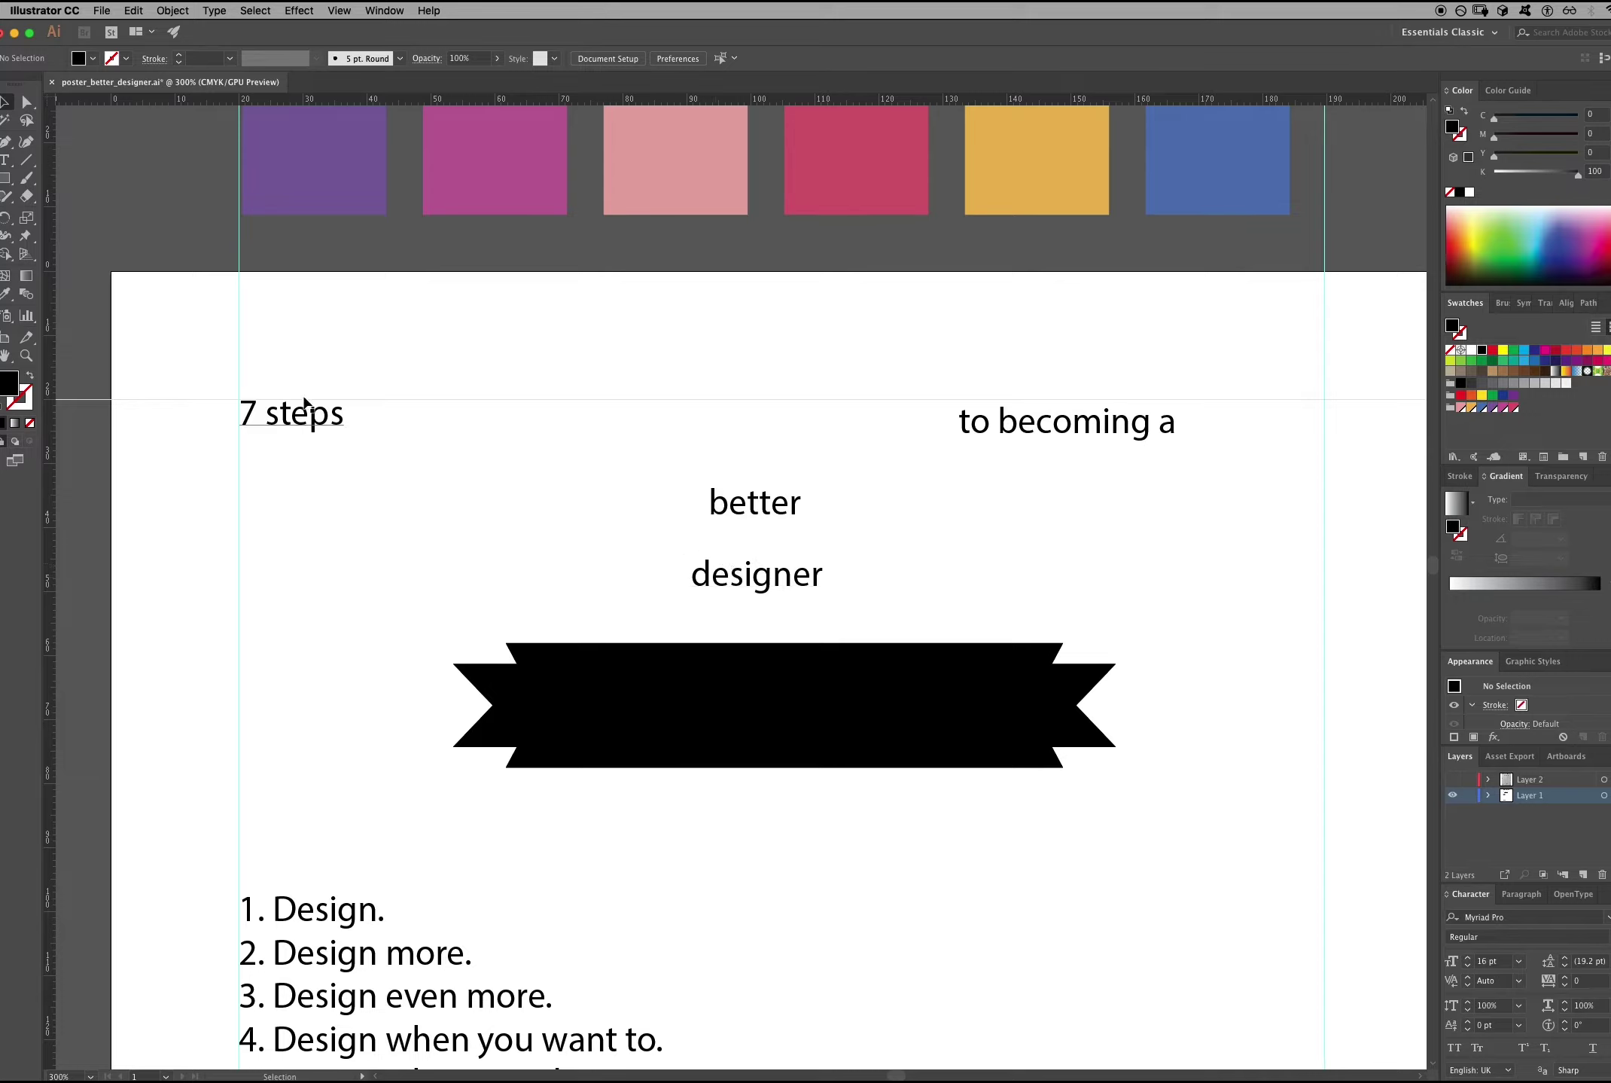
Filter the fonts to the Script class and set the title word "designer" in Sacramento.
click(778, 576)
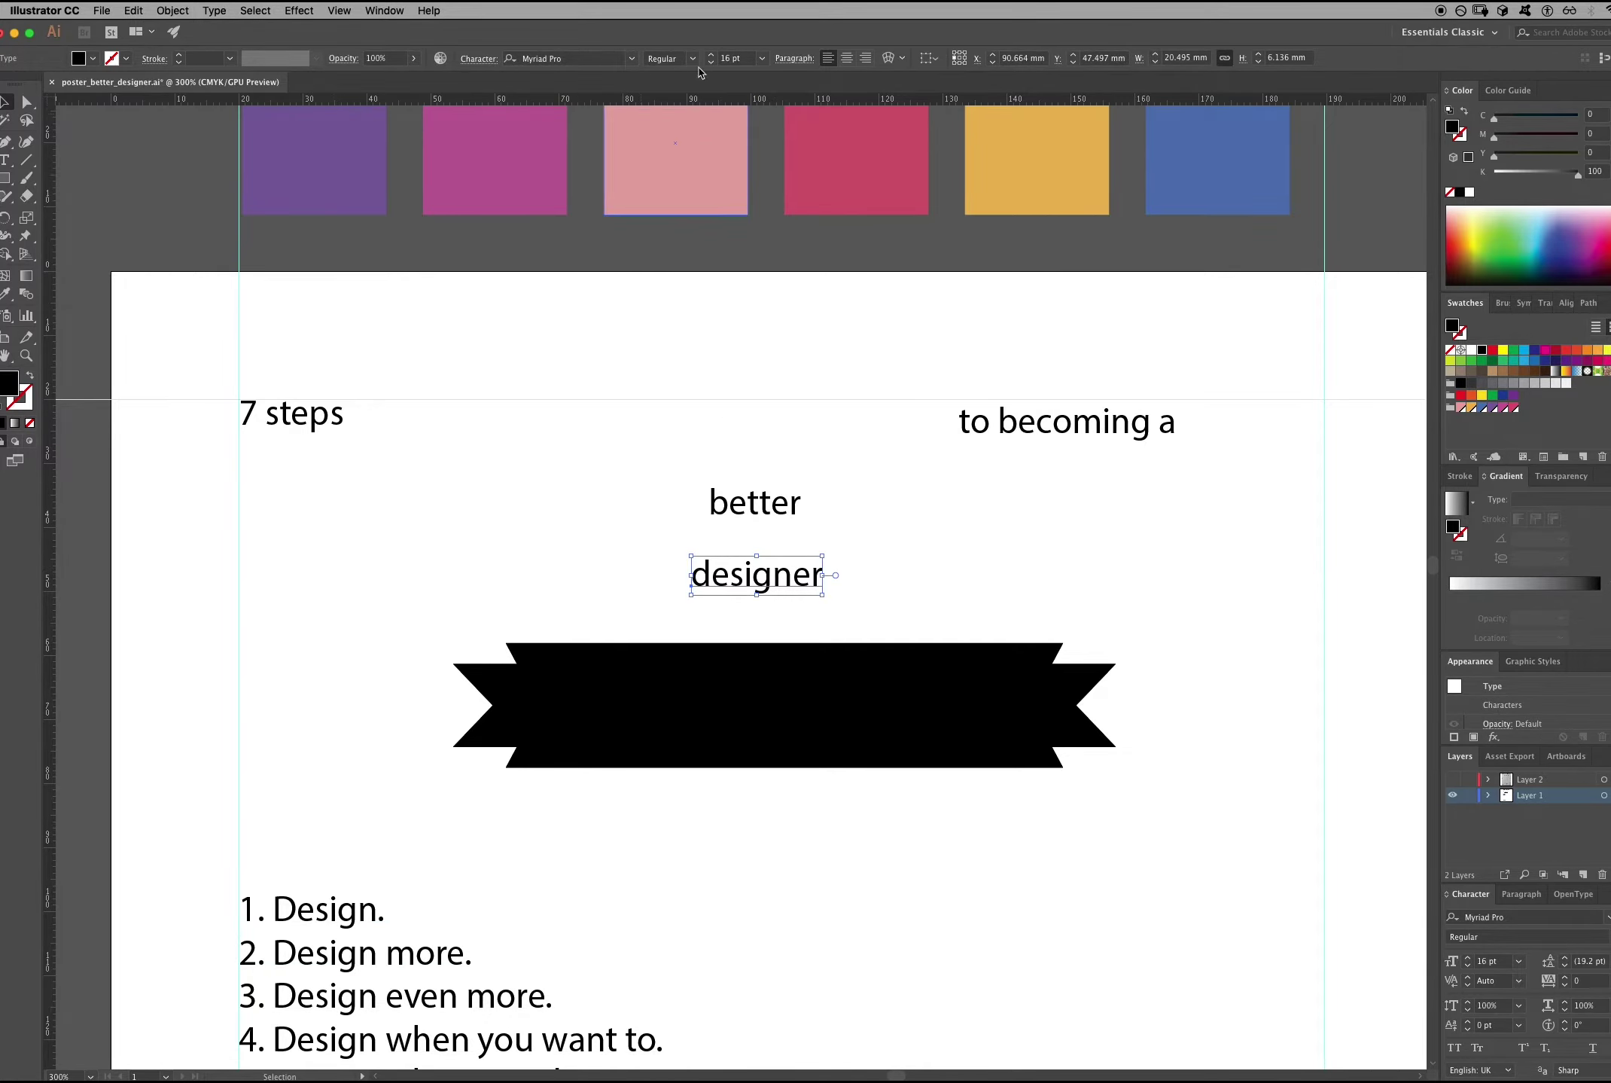
click(632, 59)
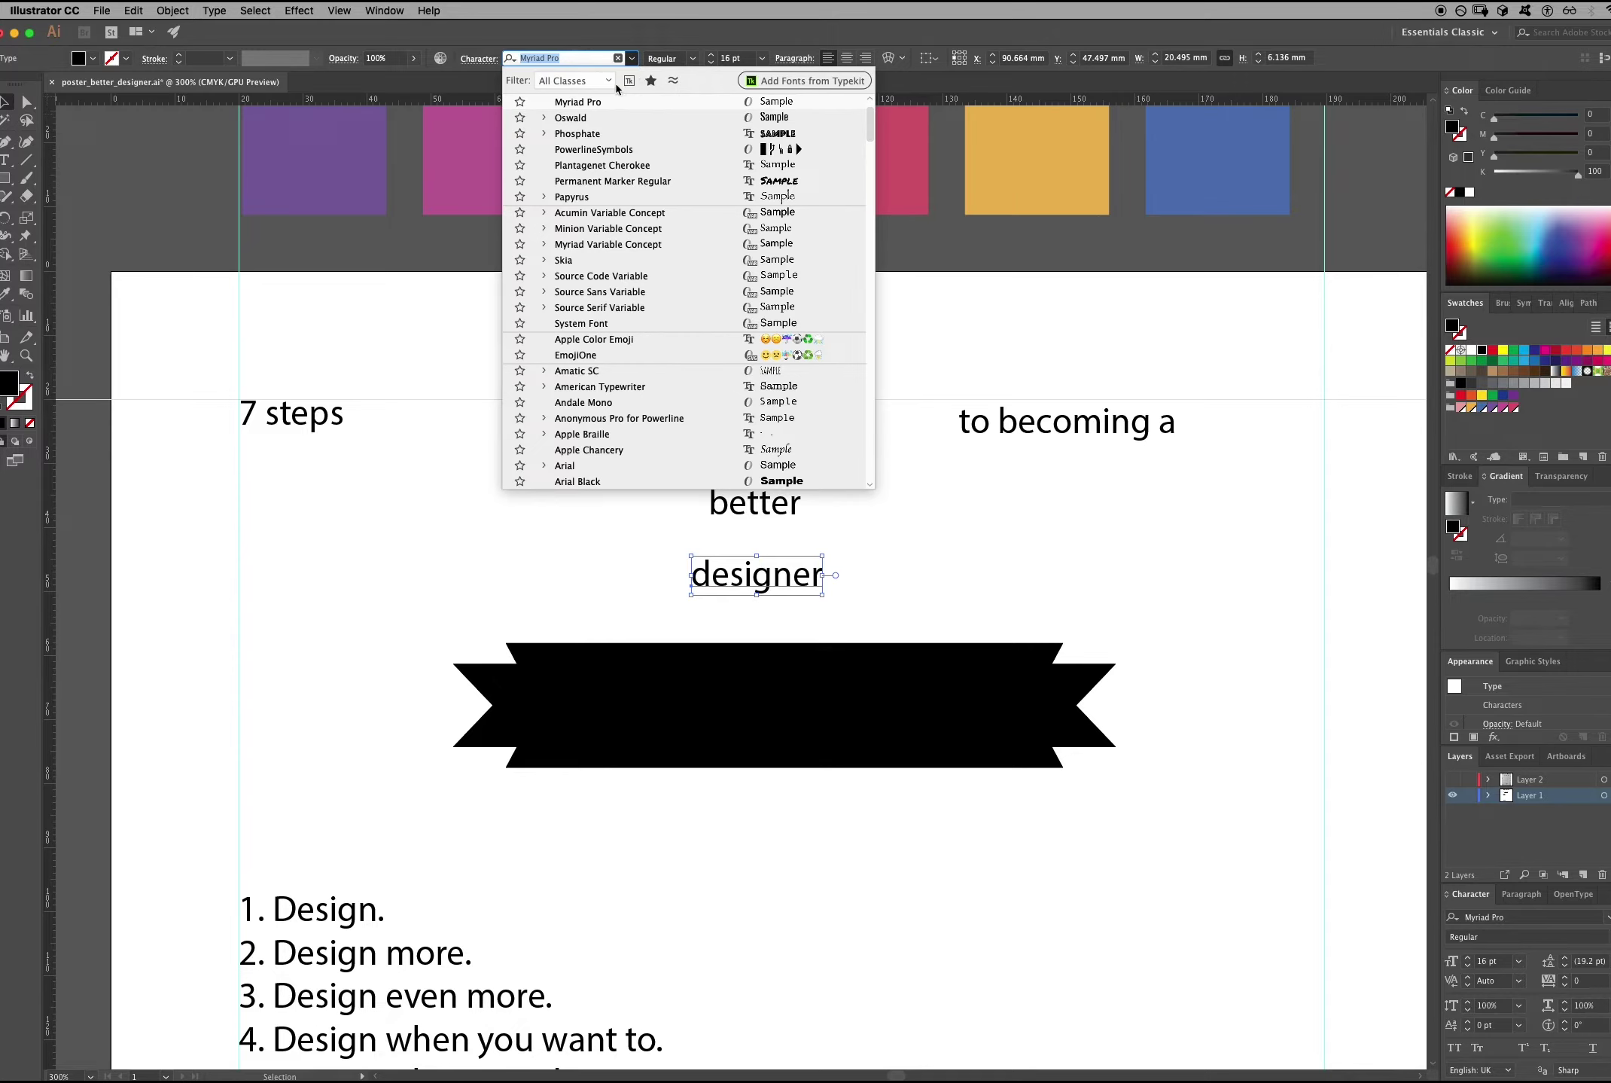
click(606, 80)
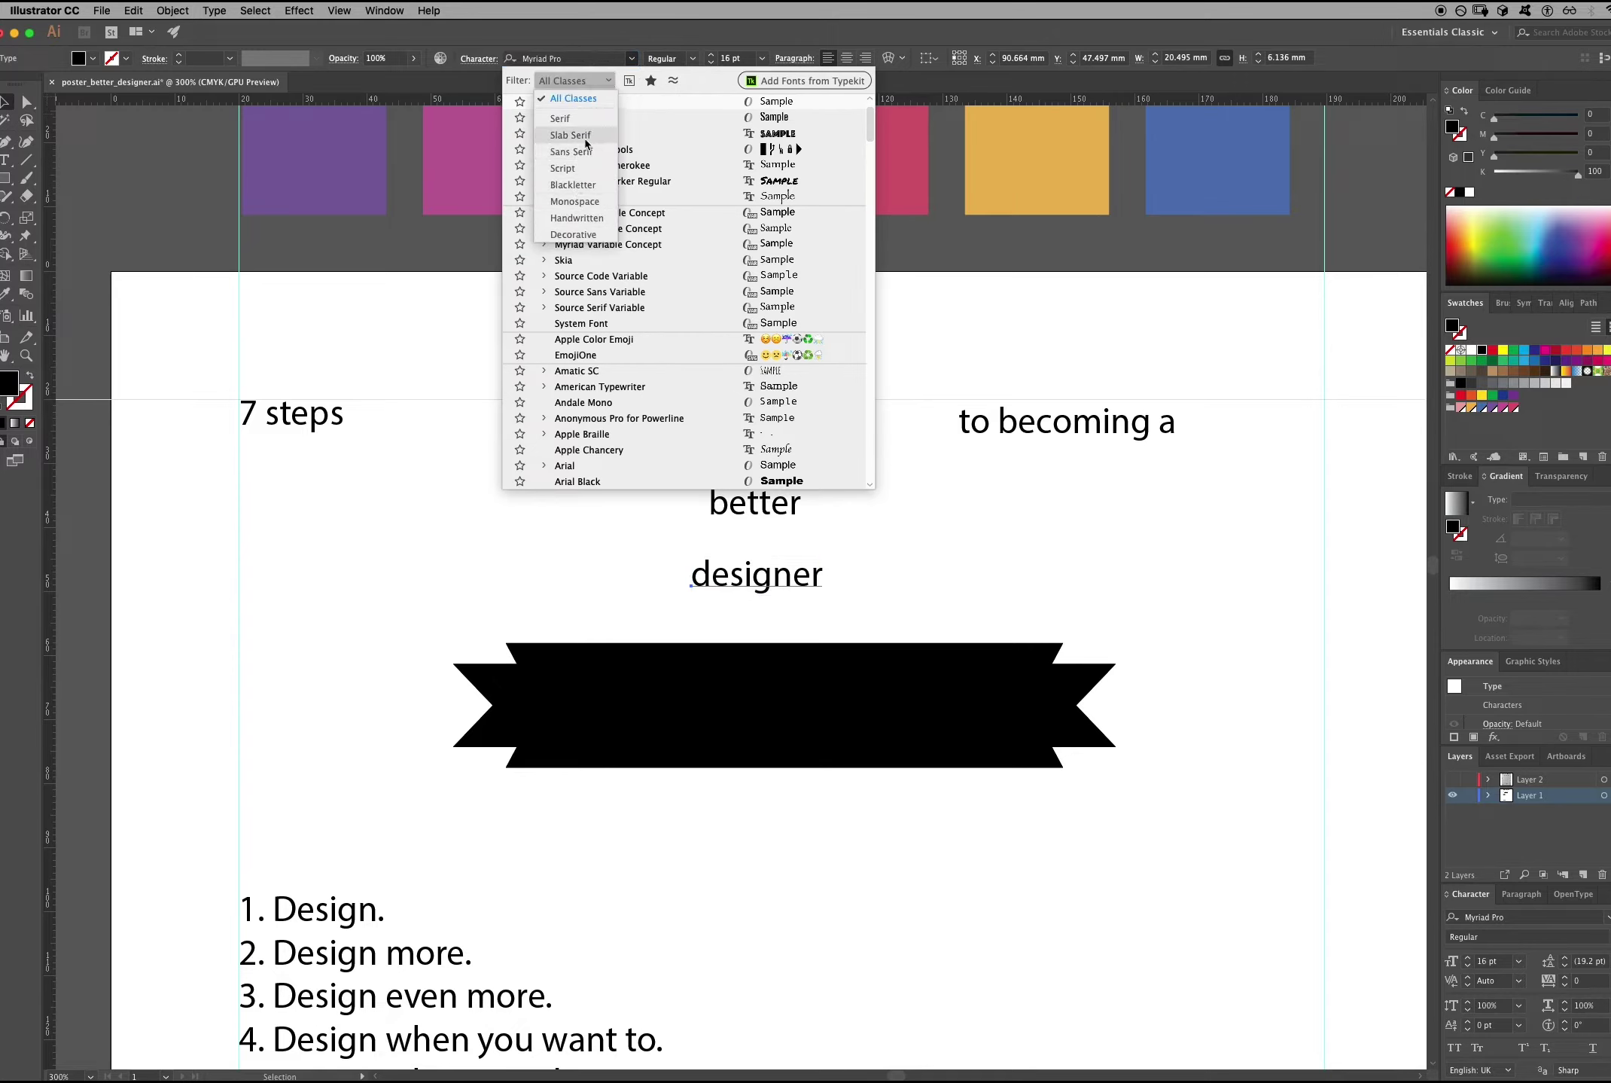
click(571, 170)
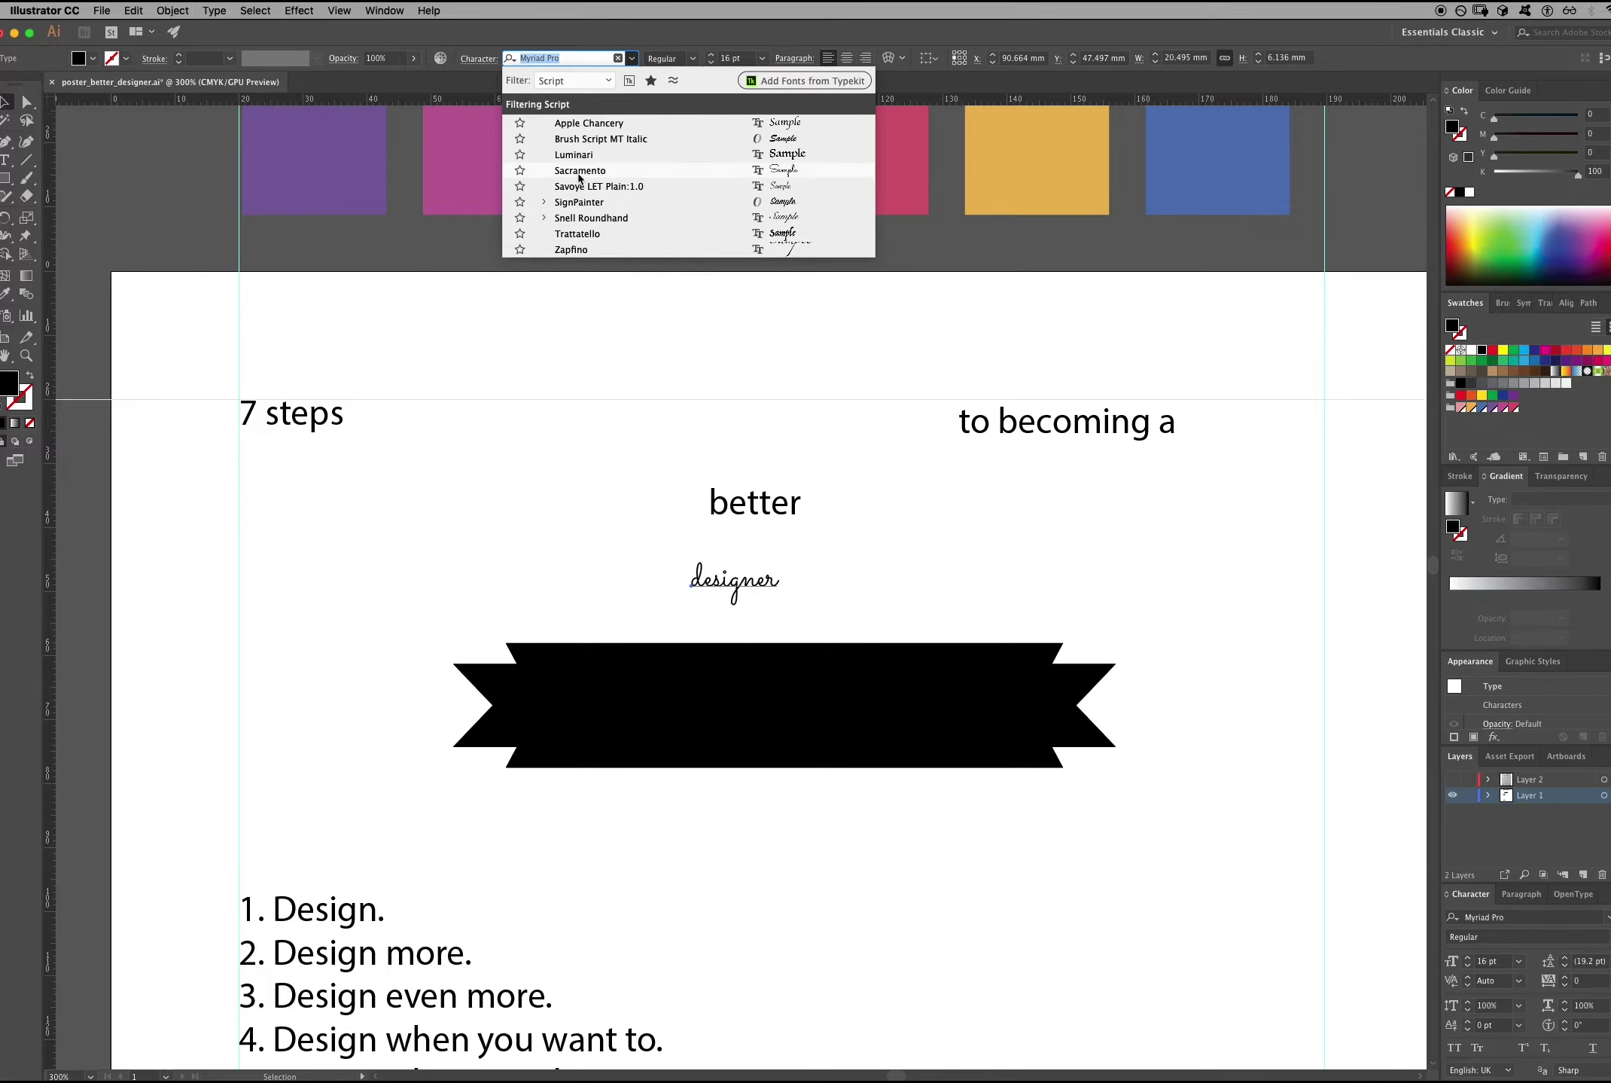
click(580, 172)
click(810, 590)
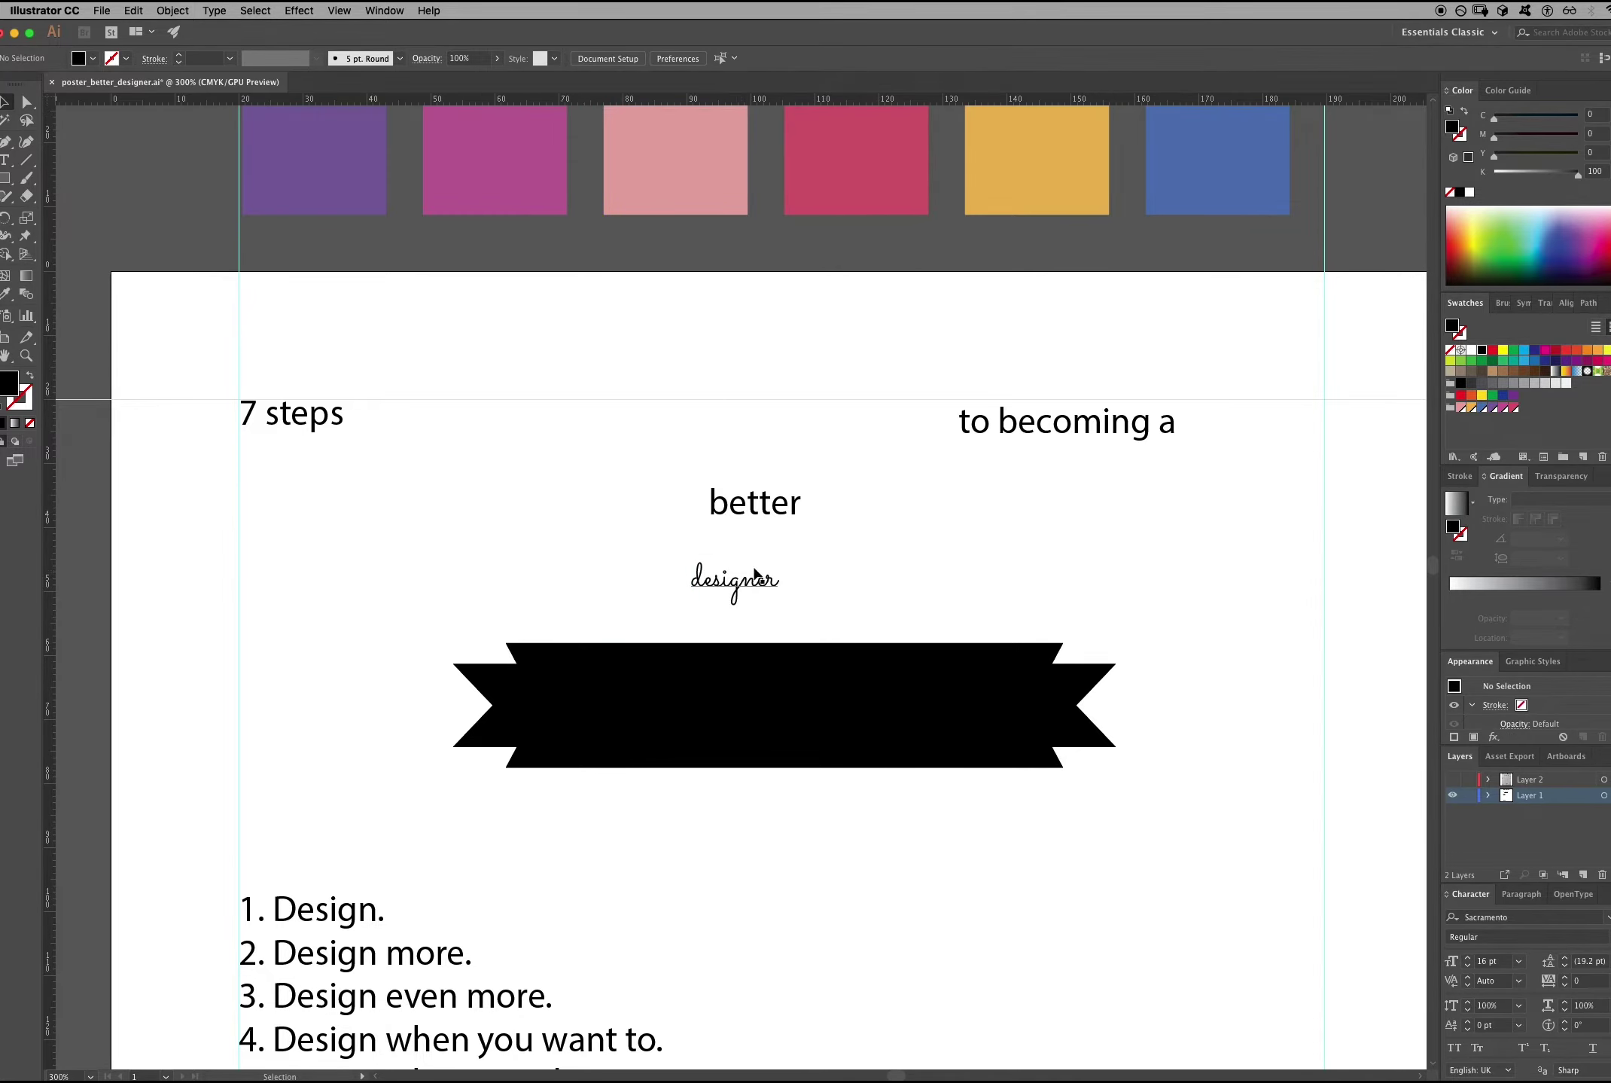
Increase the font size of the title word "designer" to 22 pt.
click(760, 587)
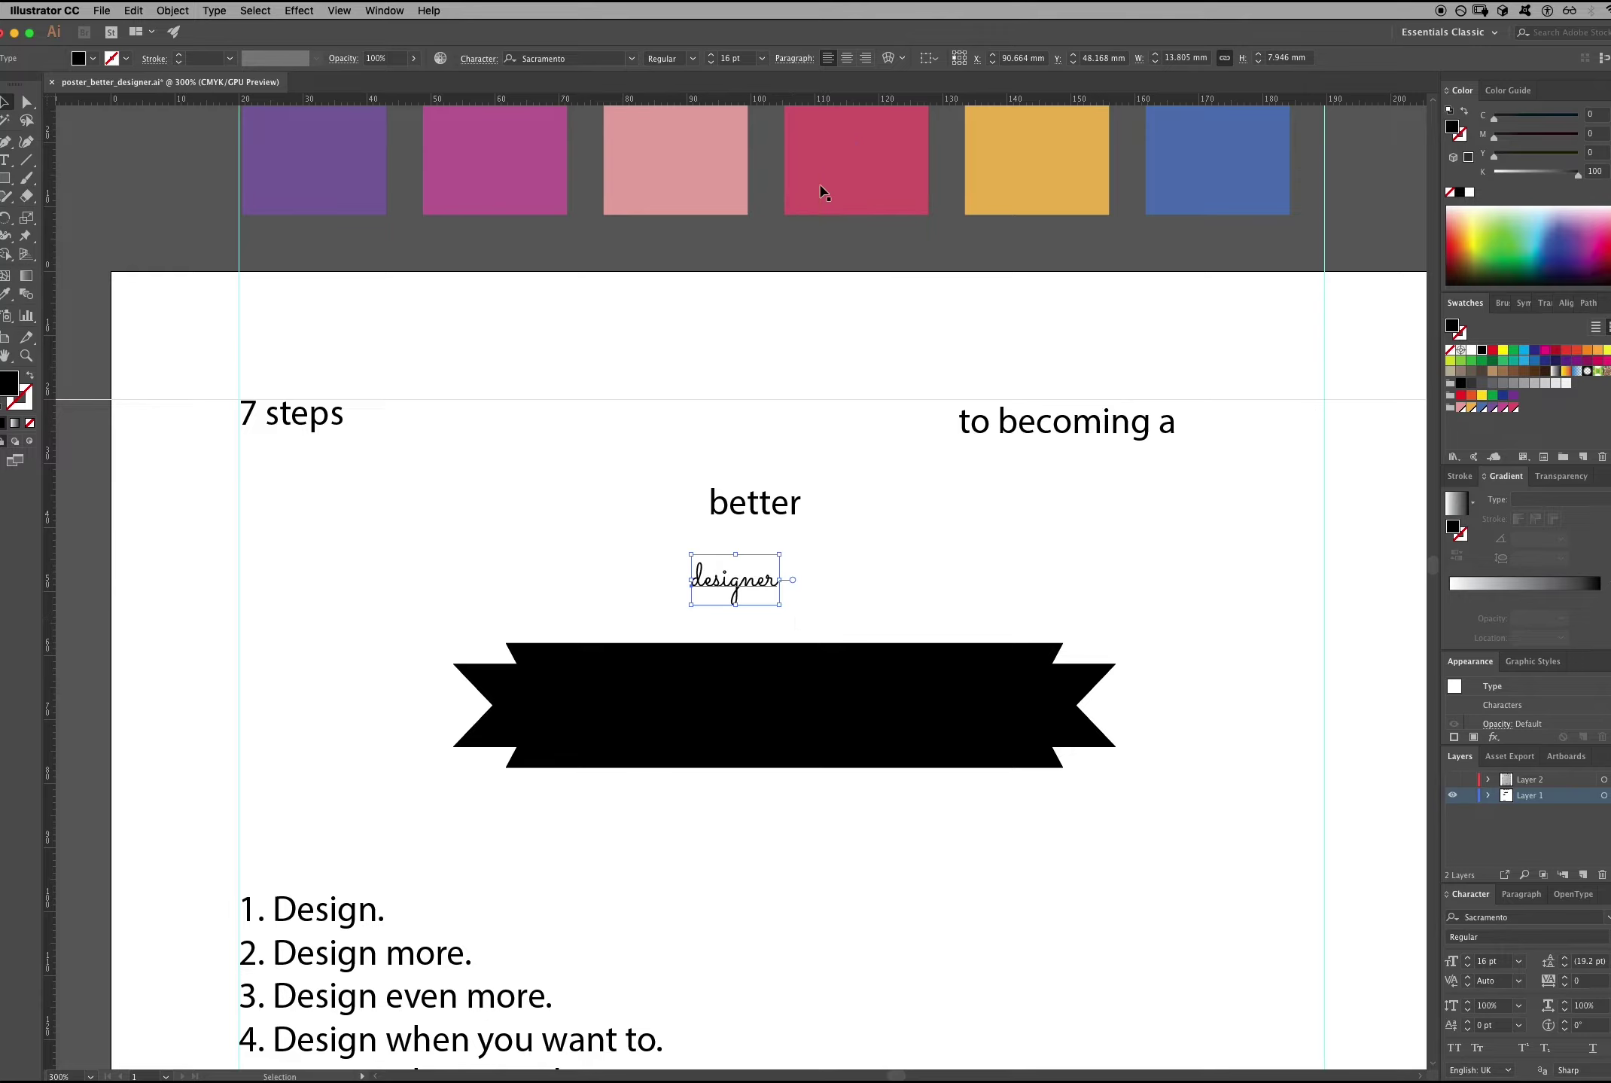
click(710, 54)
click(711, 54)
click(711, 54)
click(711, 54)
click(711, 54)
click(711, 54)
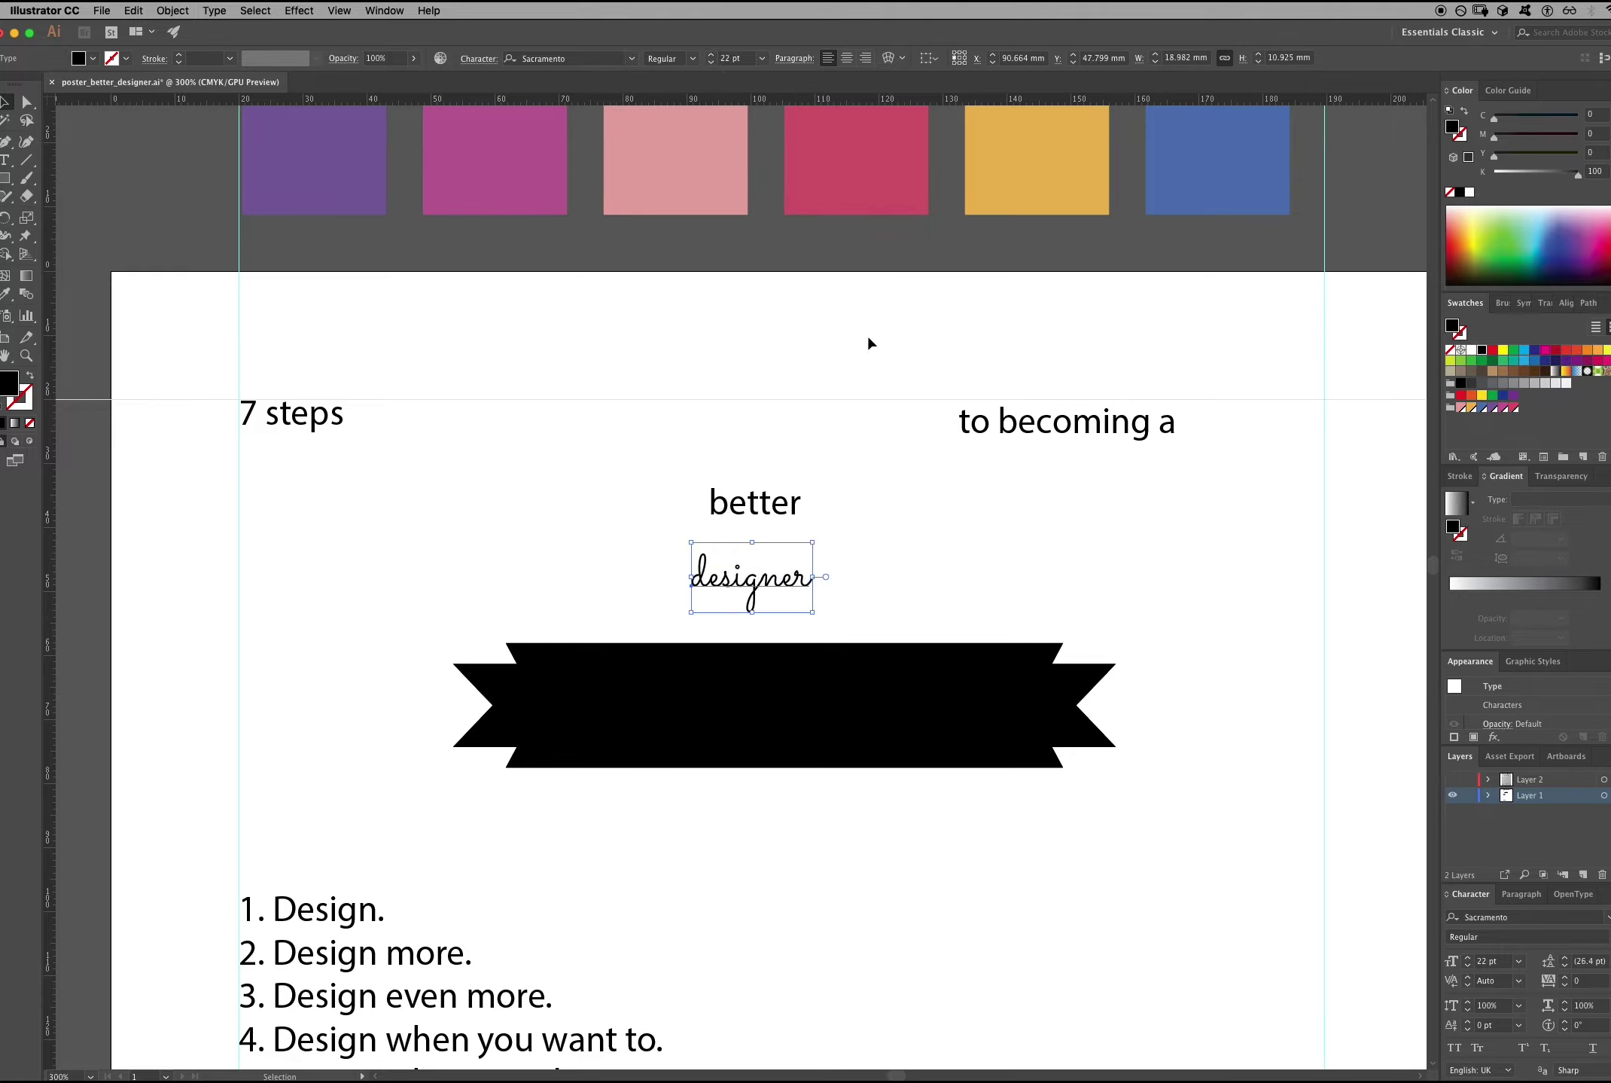
click(936, 571)
Align the "7 steps" text box with the upper horizontal guide and set its font to DIN Alternate Bold.
click(320, 413)
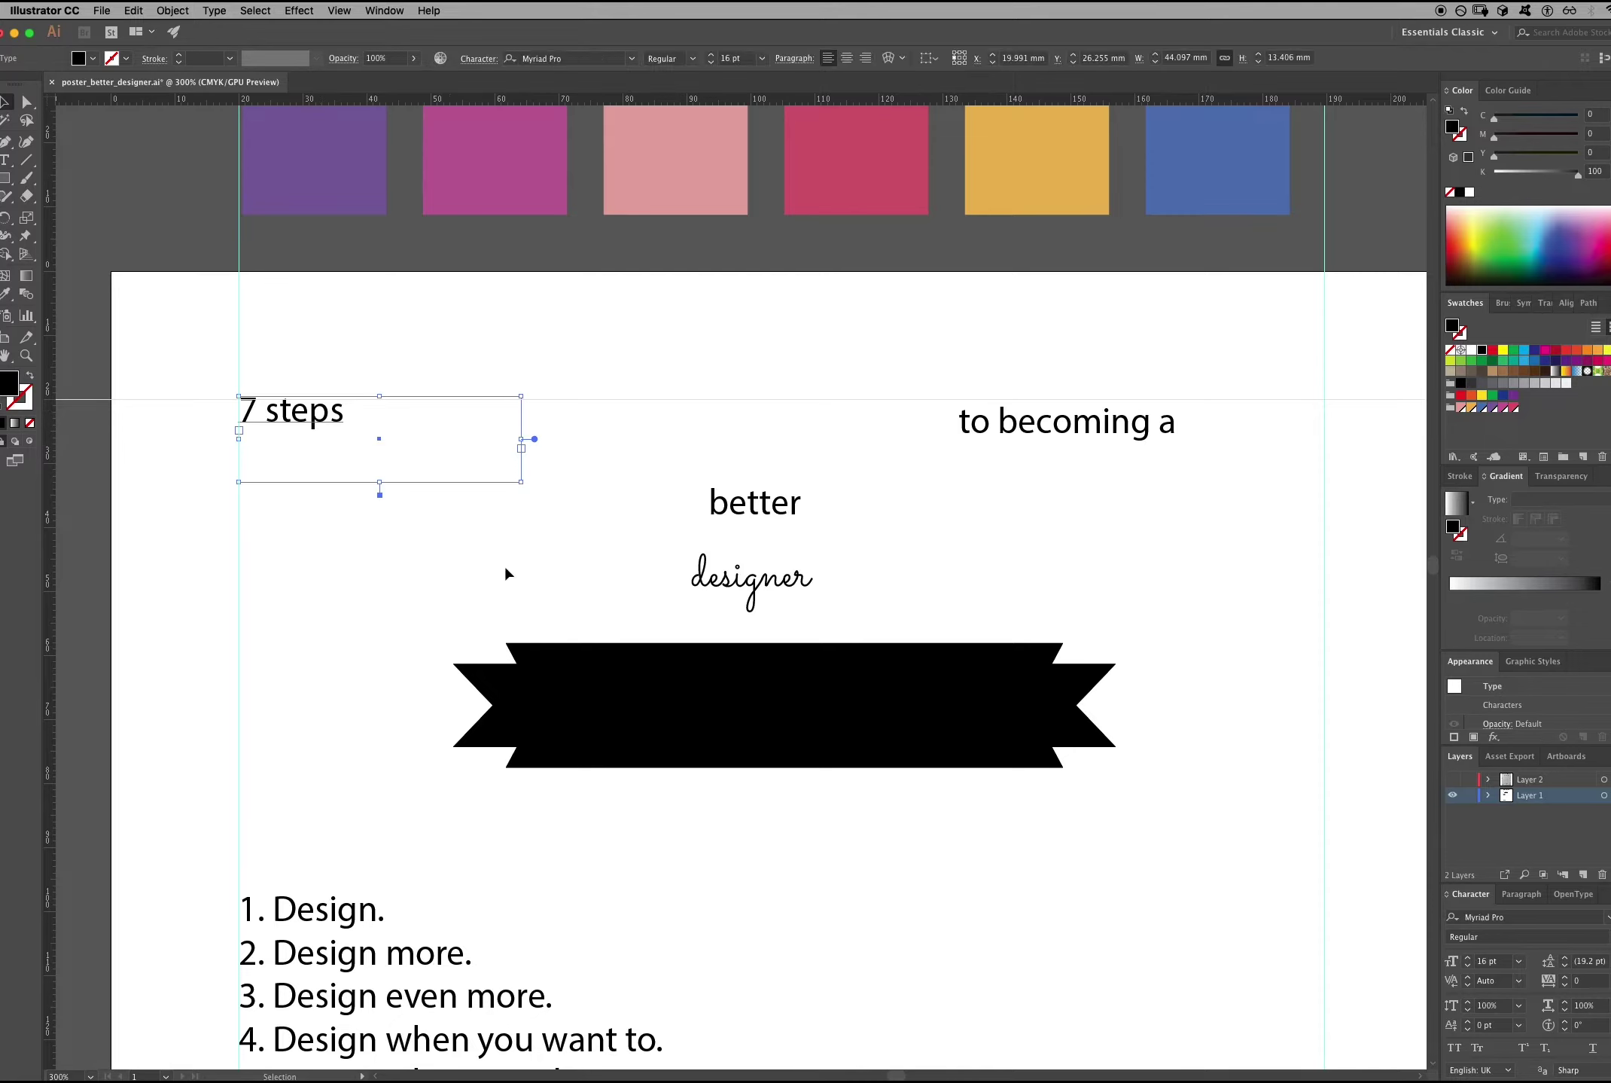
key(Down)
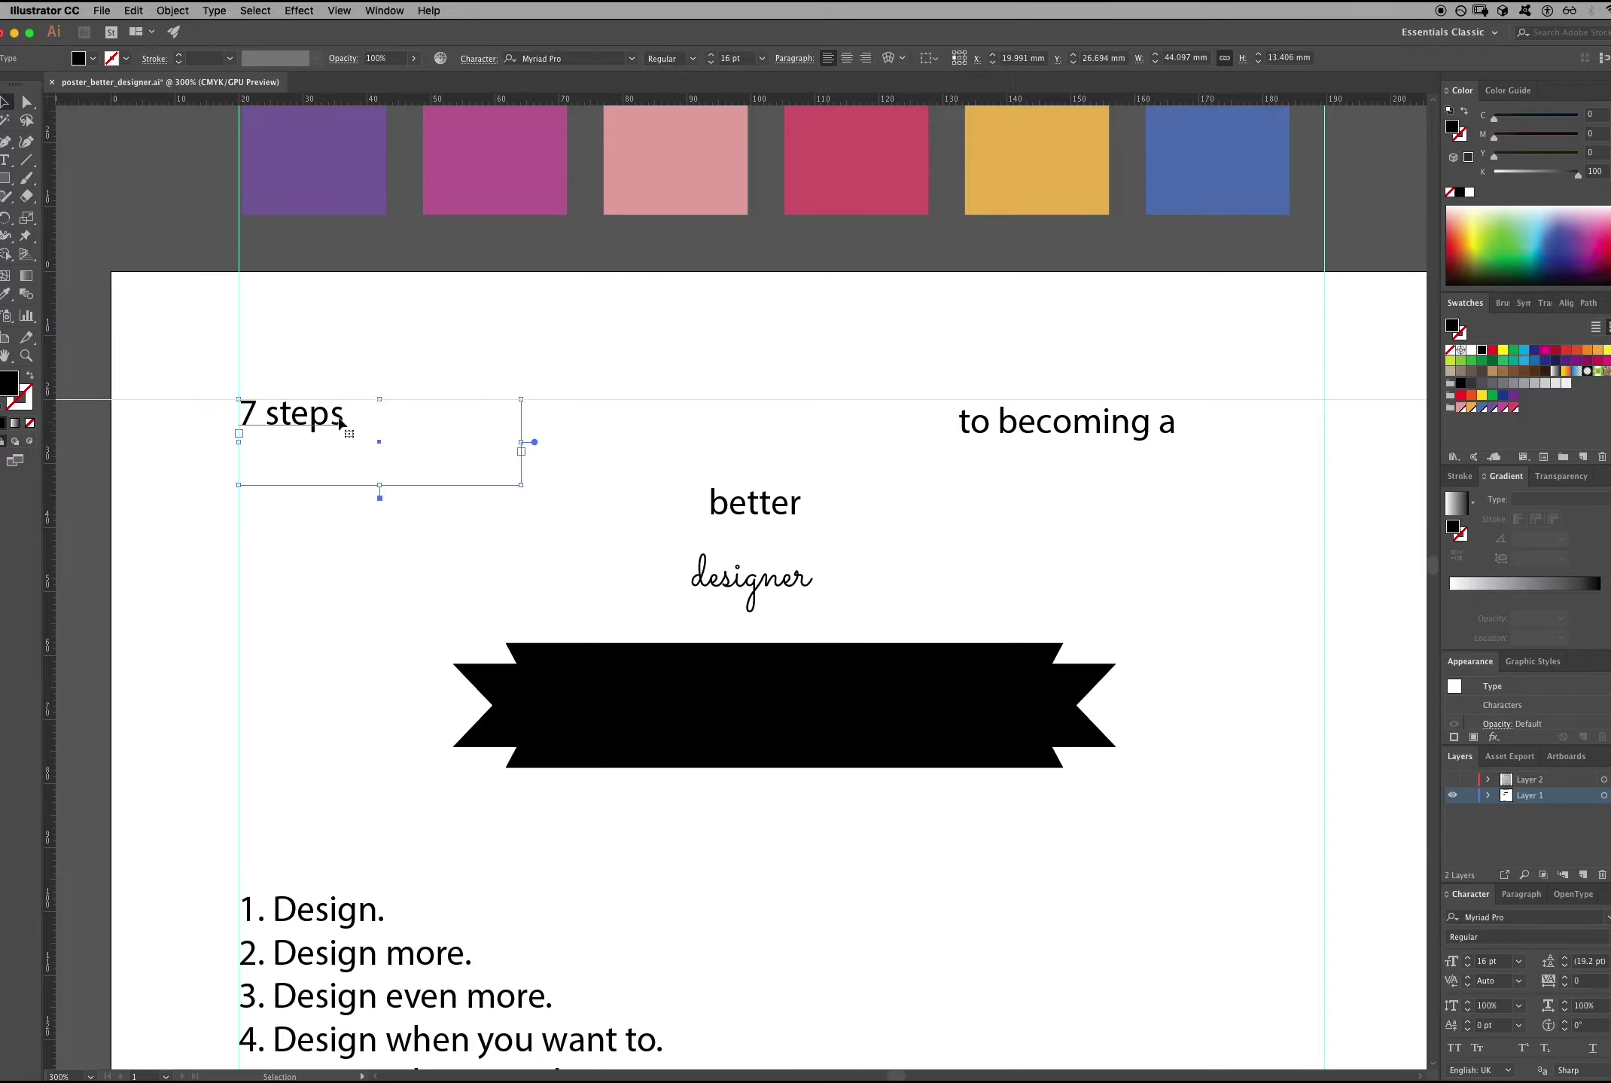
click(631, 58)
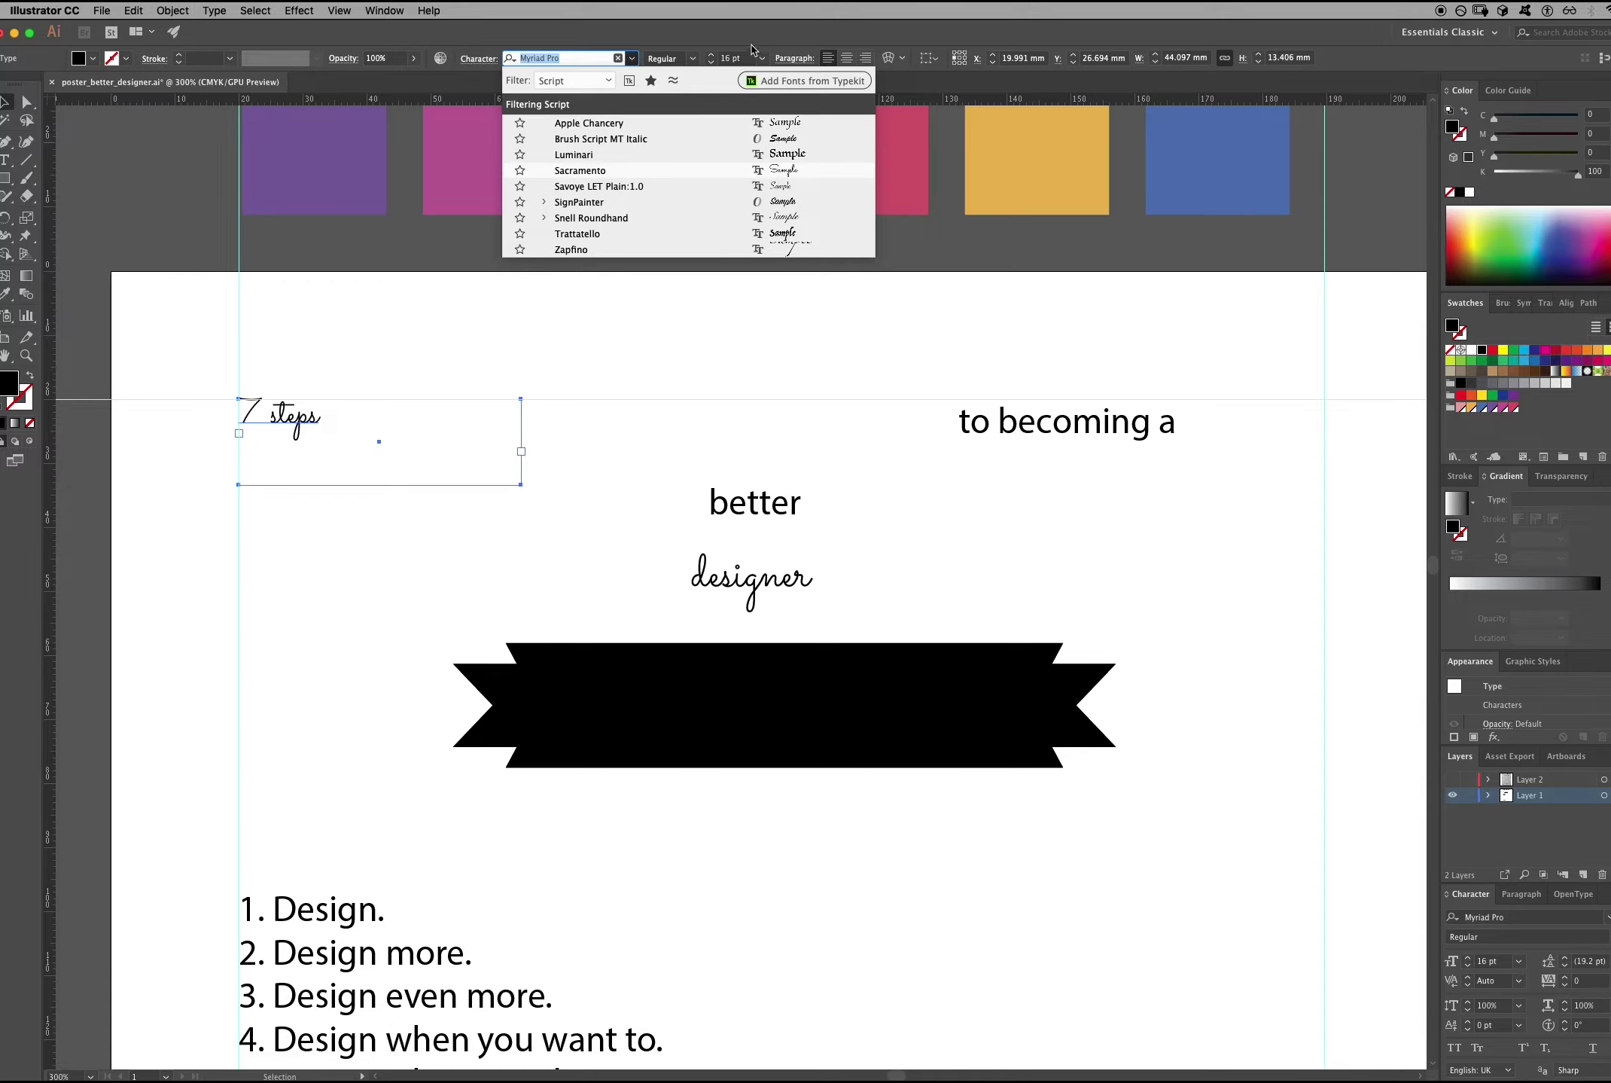
click(609, 81)
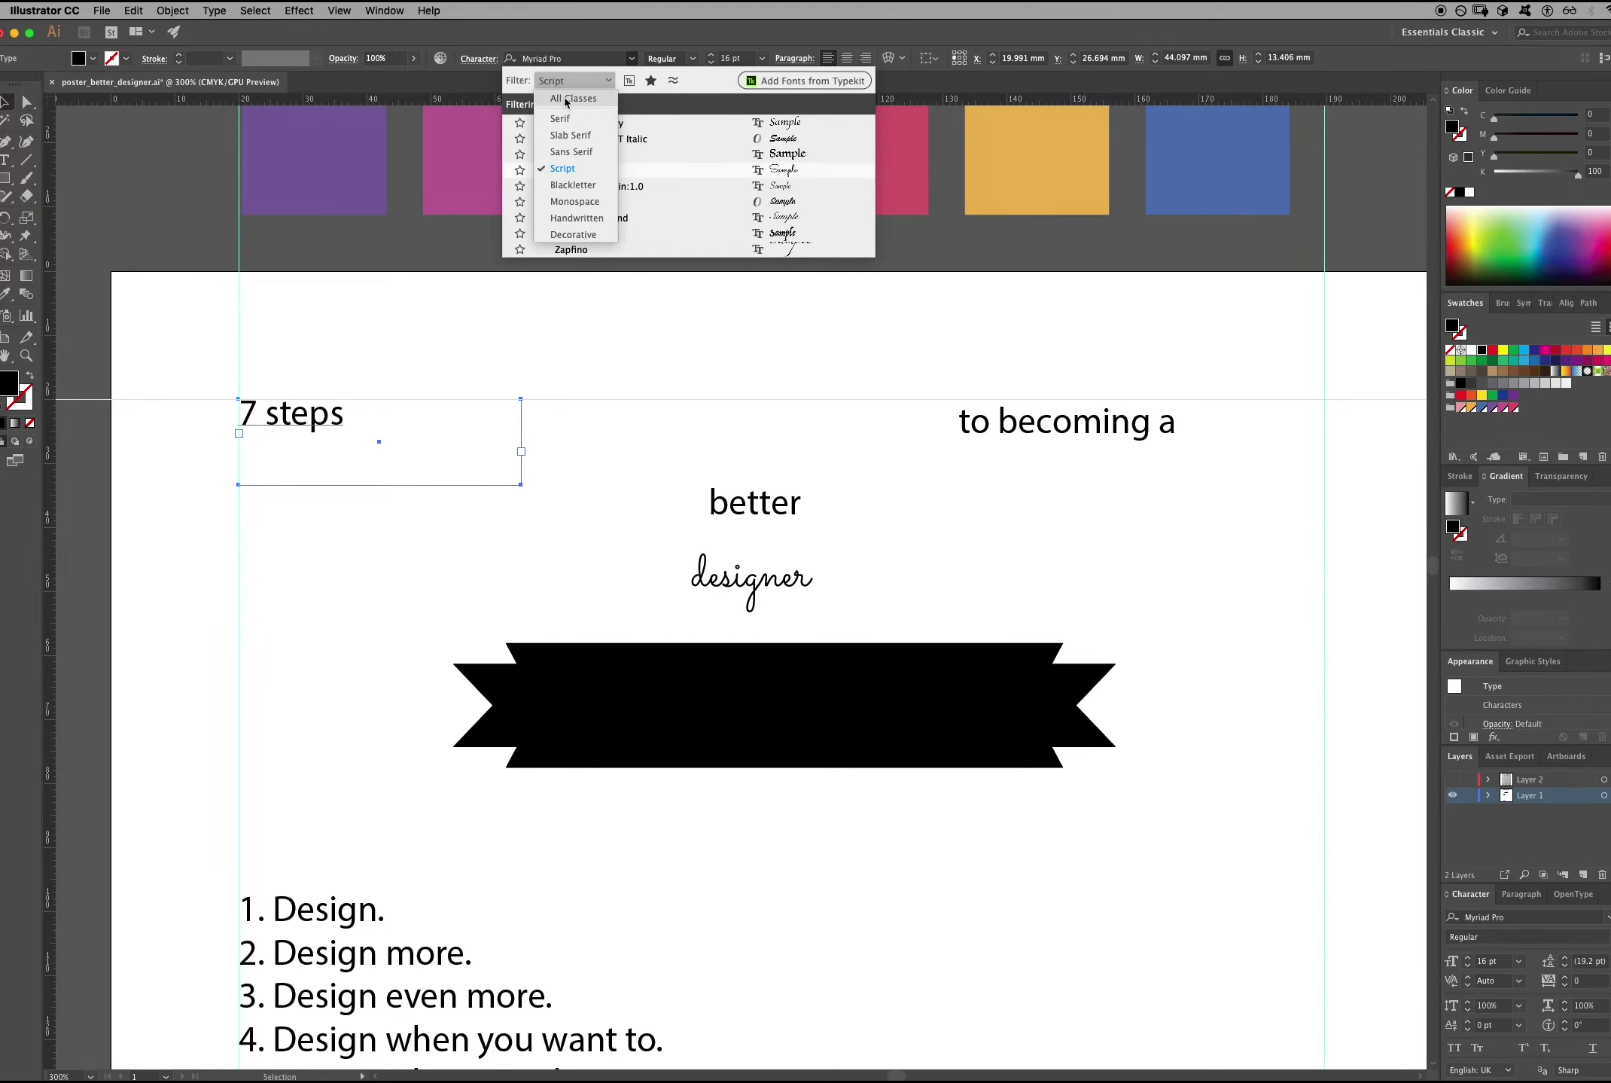
click(576, 104)
click(577, 118)
click(1036, 587)
Remove the leading numbers from all seven lines of the design list, working from the last line up.
scroll(1036, 587, down, 5)
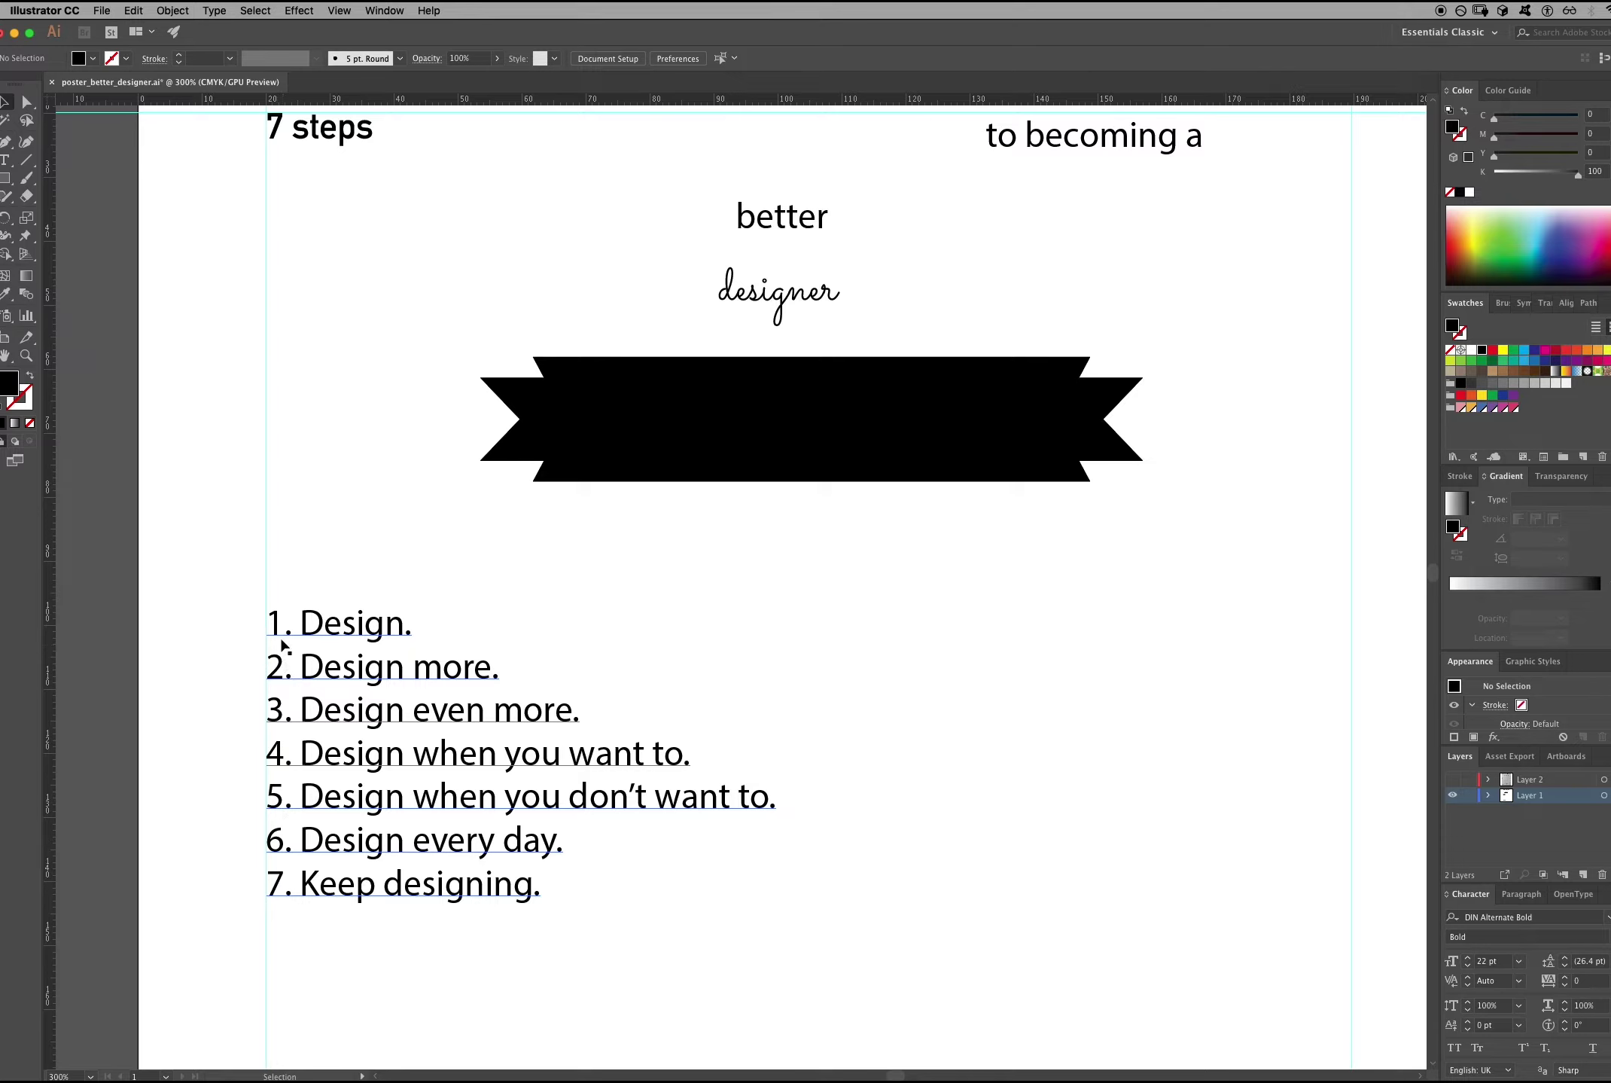
key(super+minus)
key(super+minus)
click(542, 527)
double_click(491, 594)
key(BackSpace)
key(BackSpace)
key(BackSpace)
key(Up)
key(Right)
key(Right)
key(Right)
key(BackSpace)
key(BackSpace)
key(BackSpace)
key(Up)
key(Right)
key(Right)
key(Right)
key(BackSpace)
key(BackSpace)
key(BackSpace)
key(Up)
key(Right)
key(Right)
key(Right)
key(BackSpace)
key(BackSpace)
key(BackSpace)
key(Up)
key(Right)
key(Right)
key(Right)
key(BackSpace)
key(BackSpace)
key(BackSpace)
key(Up)
key(Right)
key(Right)
key(Right)
key(BackSpace)
key(BackSpace)
key(BackSpace)
key(Up)
key(Right)
key(Right)
key(Right)
key(BackSpace)
key(BackSpace)
key(BackSpace)
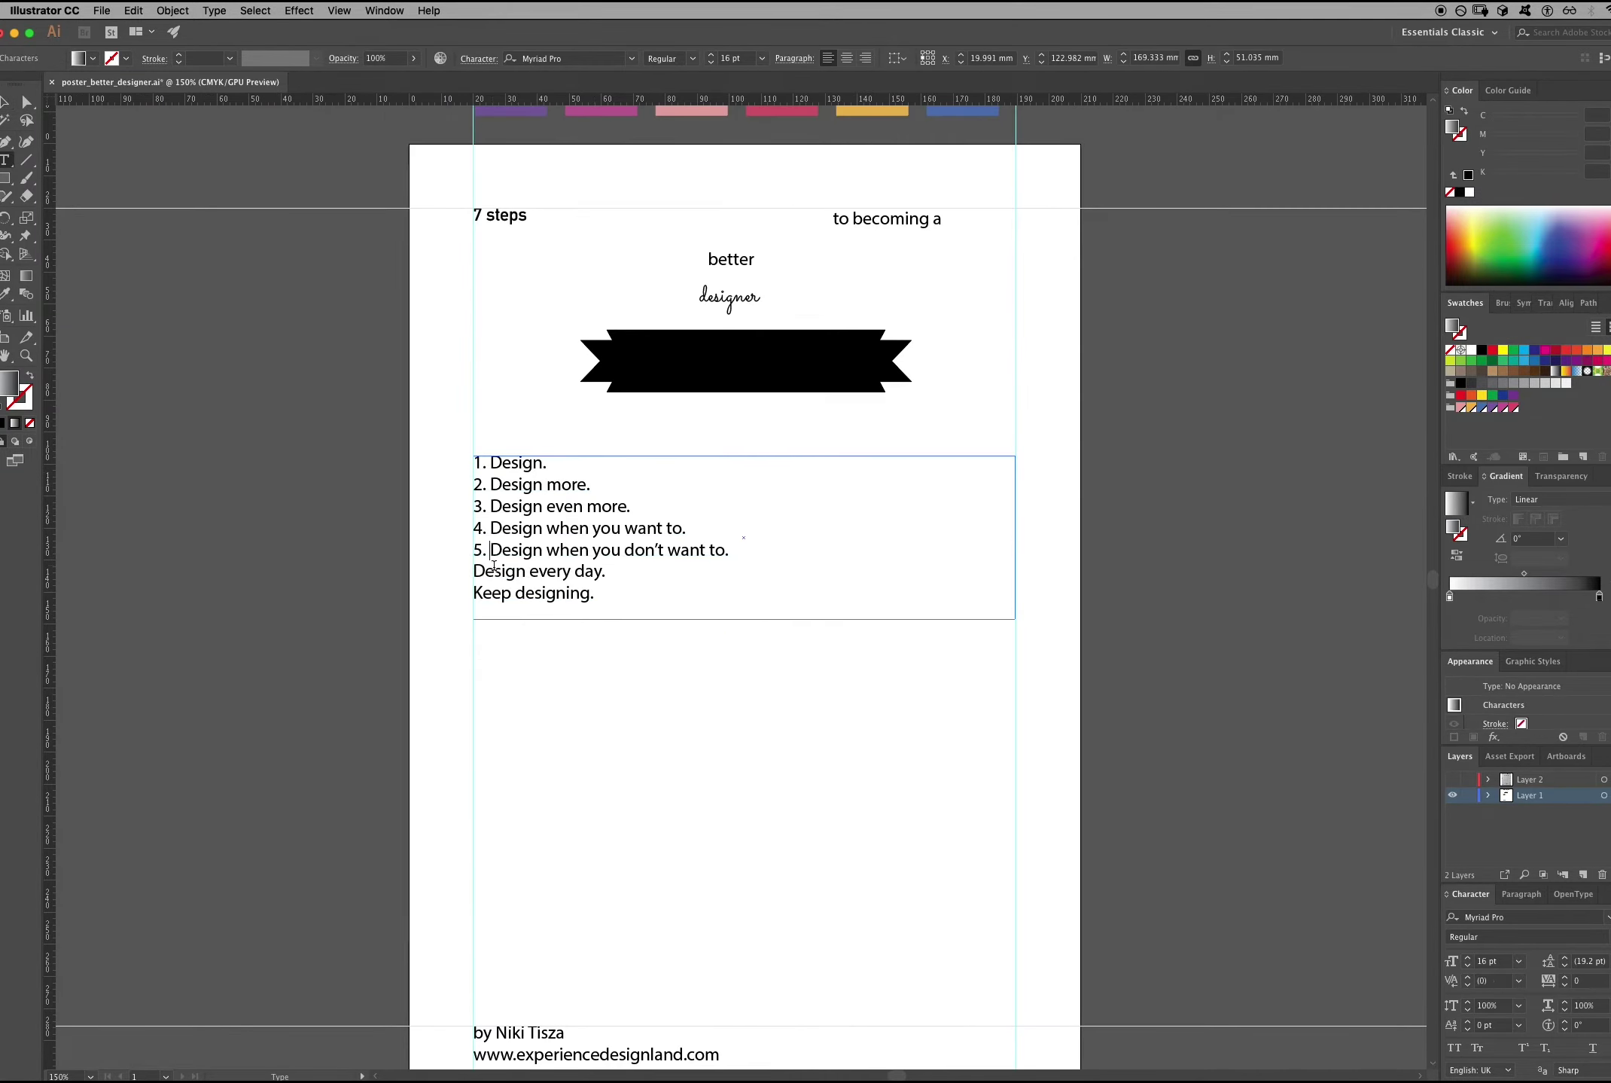
Narrow the list's text box and shift it inward from the left margin guide to make room for a number column.
key(Escape)
drag(1015, 536, 811, 536)
drag(508, 490, 719, 492)
drag(719, 491, 632, 488)
Create a separate narrow text box along the left margin guide with the numbers "1." to "7." beside the list lines.
double_click(640, 527)
key(BackSpace)
key(BackSpace)
key(BackSpace)
key(BackSpace)
key(BackSpace)
key(BackSpace)
key(BackSpace)
key(BackSpace)
drag(934, 536, 573, 574)
text(1. 2. 3. 4. 5. 6. 7.)
key(Escape)
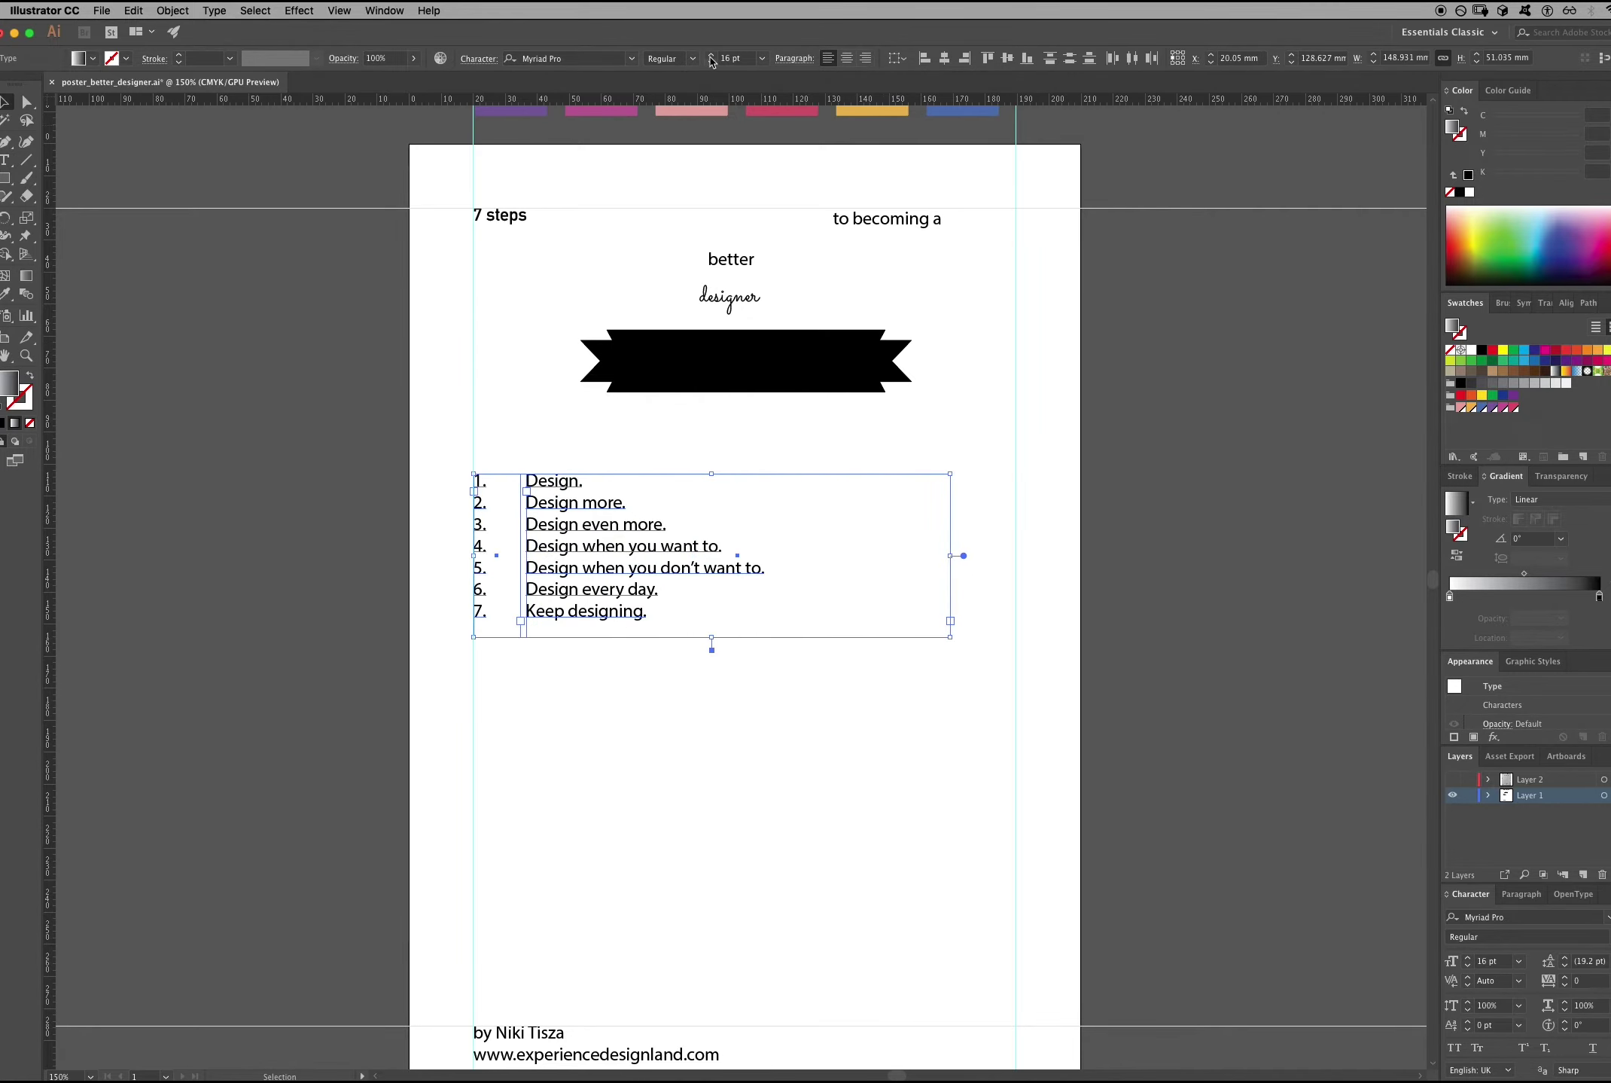
Enlarge both the number column and the list text to 28 pt.
key(super+shift+period)
key(super+shift+period)
key(super+shift+period)
key(super+shift+period)
key(super+shift+period)
key(super+shift+period)
click(925, 810)
Set the number column and the list text in DIN Alternate Bold.
click(737, 619)
shift+click(486, 602)
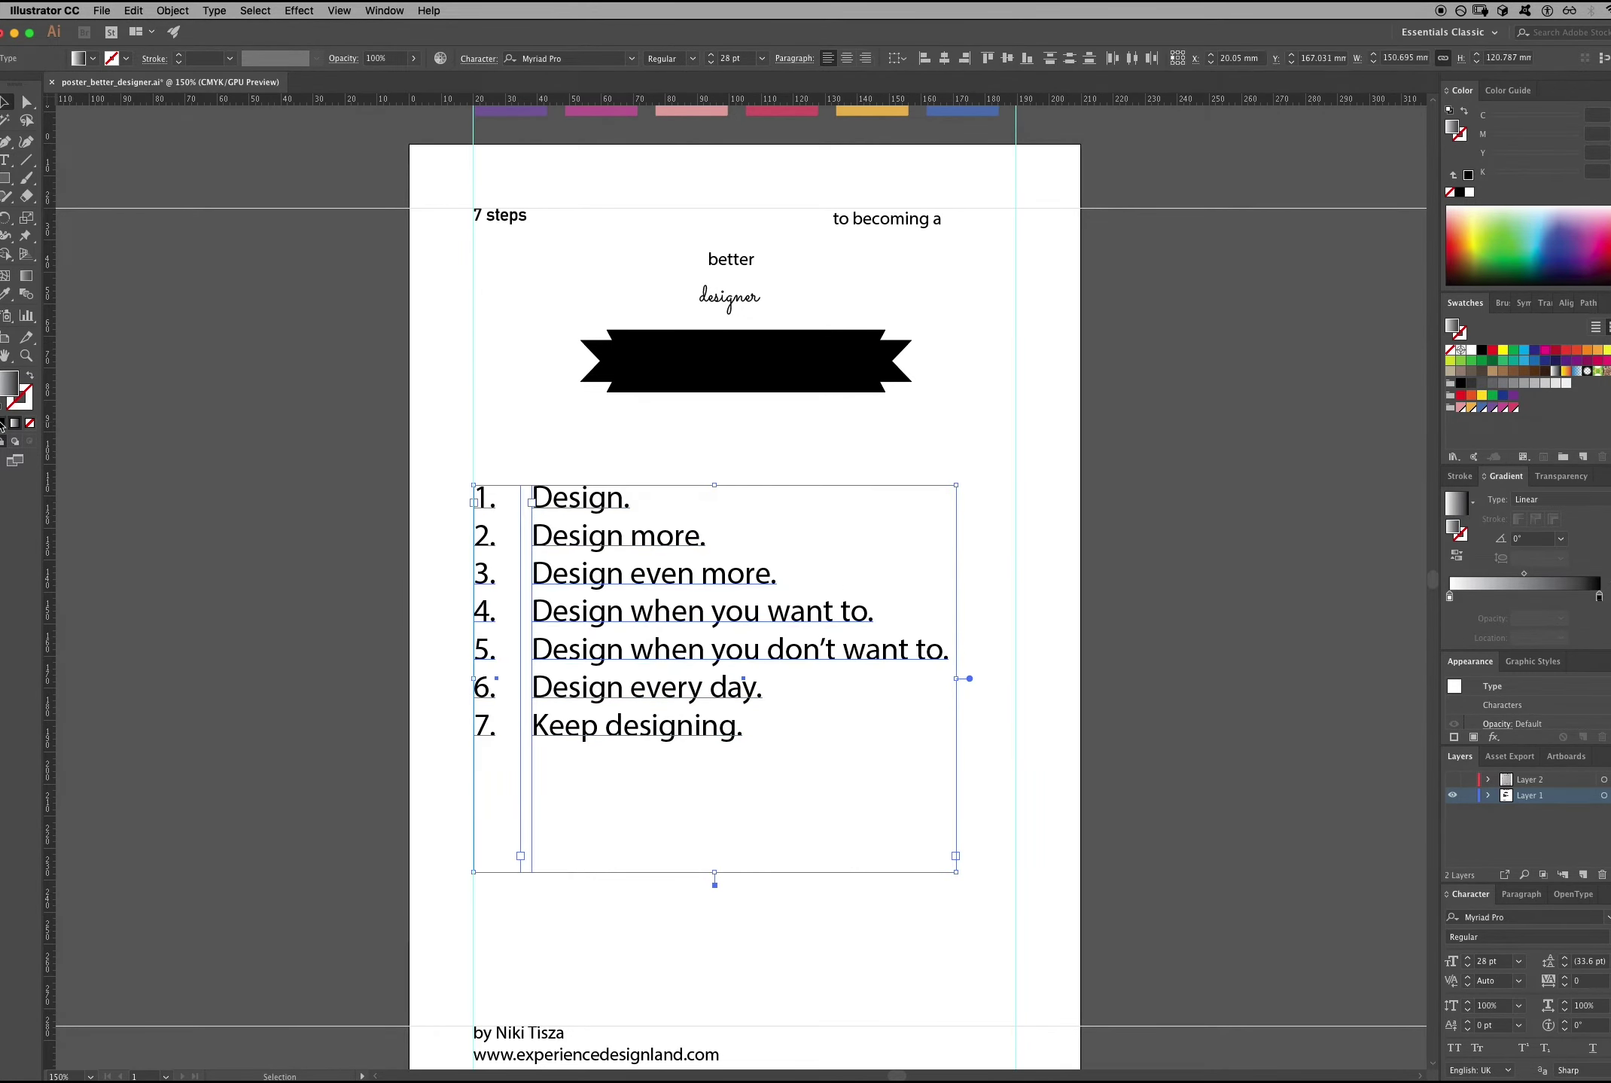
click(742, 58)
click(678, 83)
Set the word "Design" in list lines 1 to 6 and "designing" in line 7 in Sacramento.
double_click(535, 504)
key(Return)
double_click(578, 535)
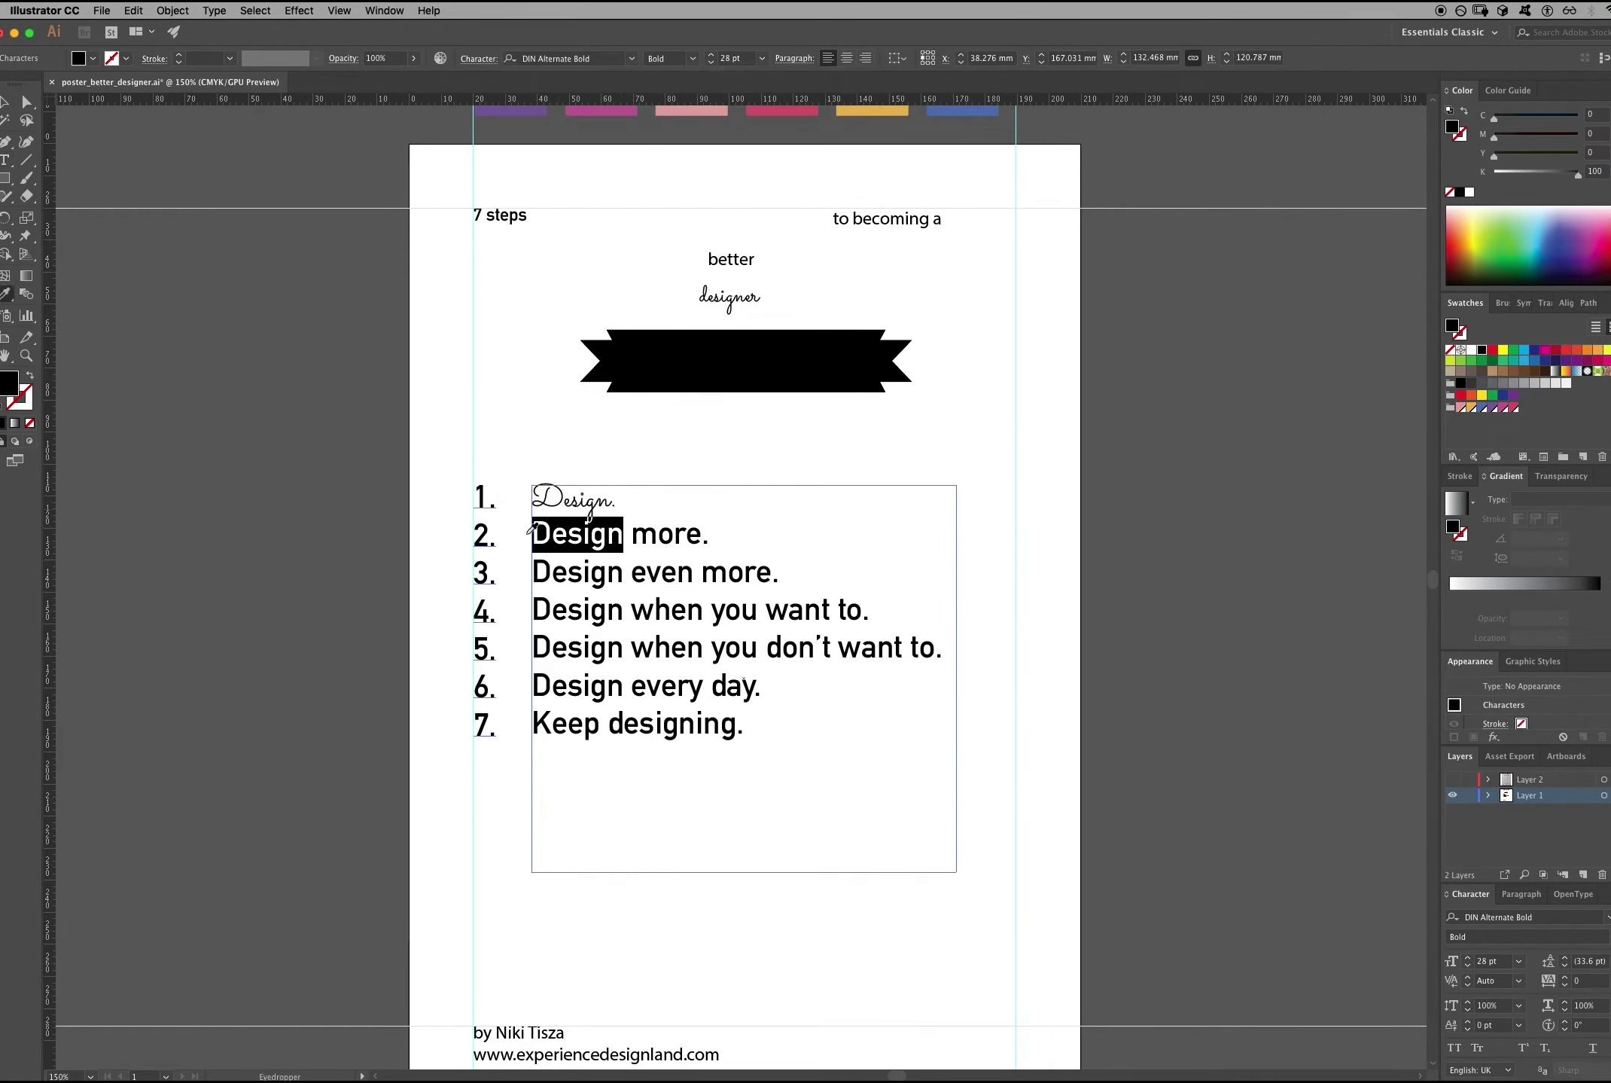
key(Return)
double_click(577, 573)
key(Return)
double_click(578, 611)
click(632, 58)
key(Return)
double_click(578, 648)
key(Return)
double_click(578, 686)
key(Return)
double_click(651, 724)
click(631, 58)
key(Return)
Toggle All Caps on and back off for the word "Design" in the first list line.
double_click(565, 498)
click(479, 58)
click(331, 213)
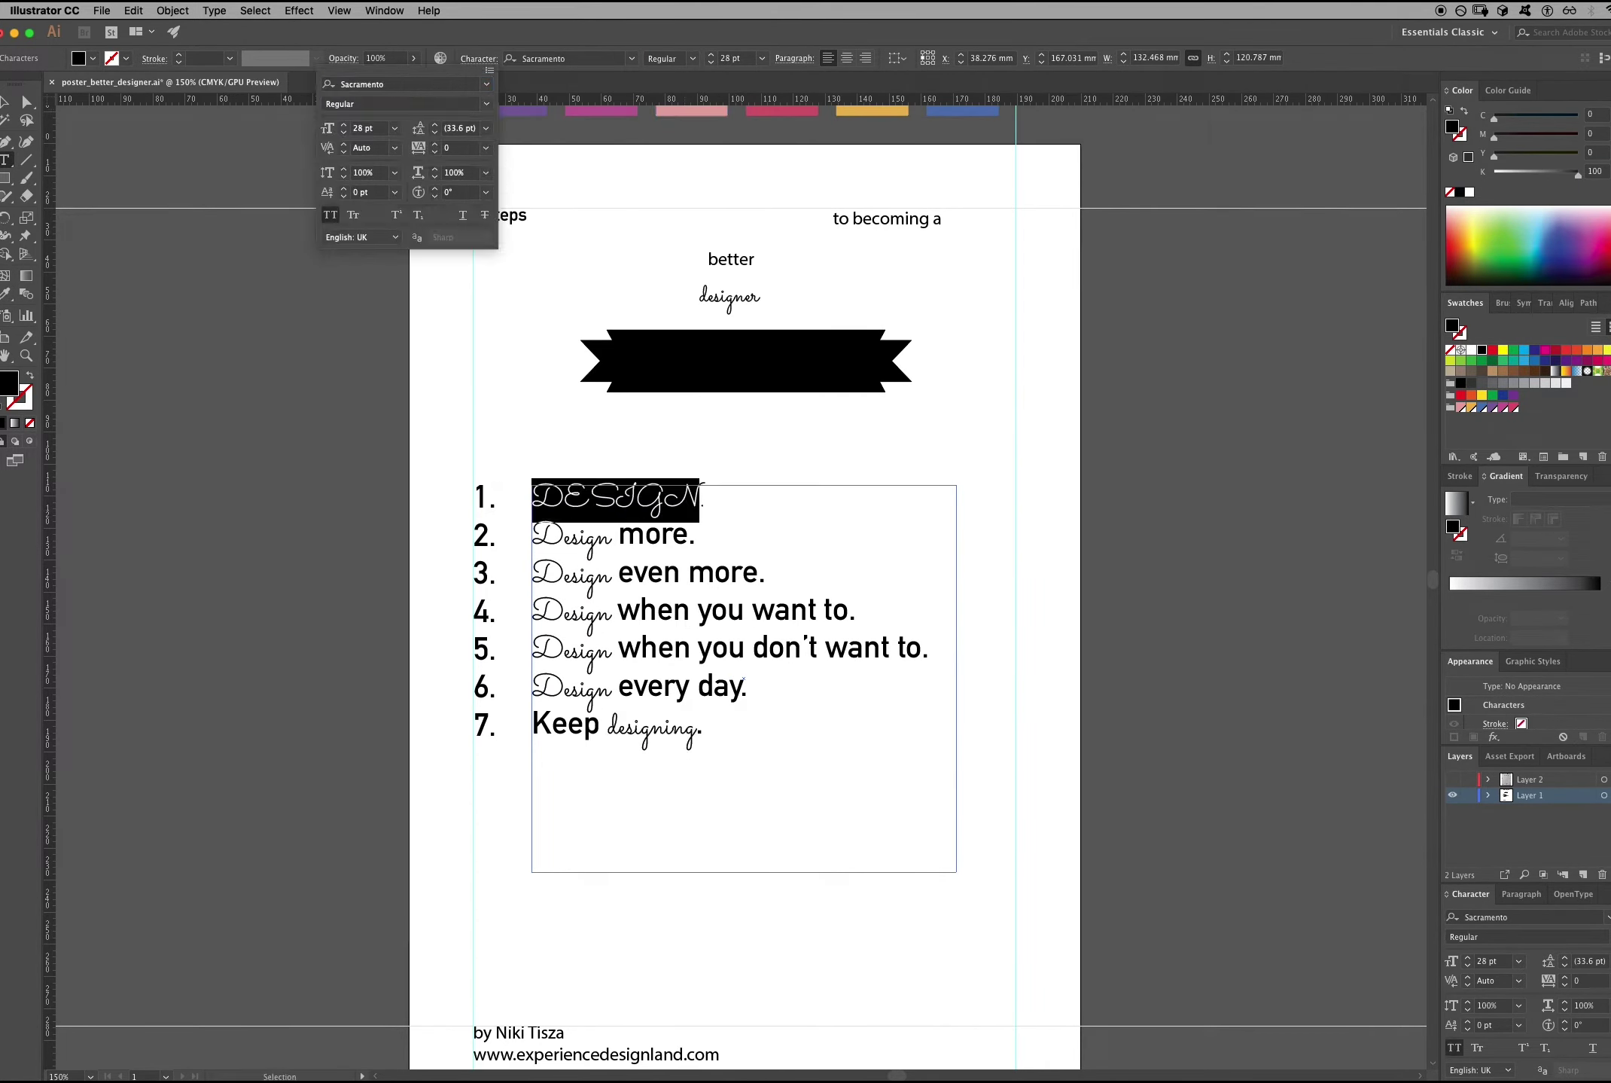
click(331, 214)
Enlarge the title word "designer" to roughly double its size, keeping it just above the ribbon banner.
click(730, 298)
key(super+shift+period)
key(super+shift+period)
key(super+shift+period)
key(super+shift+period)
key(super+shift+period)
key(super+shift+period)
key(super+shift+period)
key(super+shift+period)
key(super+shift+period)
key(super+shift+period)
key(super+shift+period)
key(super+shift+period)
drag(761, 296, 739, 365)
key(super+z)
key(Return)
Enlarge the "7 steps" title text to 95 pt.
drag(500, 215, 560, 318)
double_click(497, 256)
key(super+a)
key(super+shift+period)
key(super+shift+period)
key(super+shift+period)
key(super+shift+period)
key(super+shift+period)
key(super+shift+period)
key(super+shift+period)
key(super+shift+period)
Replace the "7 steps" title with a separate "7" placed near the page's upper-left margin guides.
key(Delete)
click(884, 453)
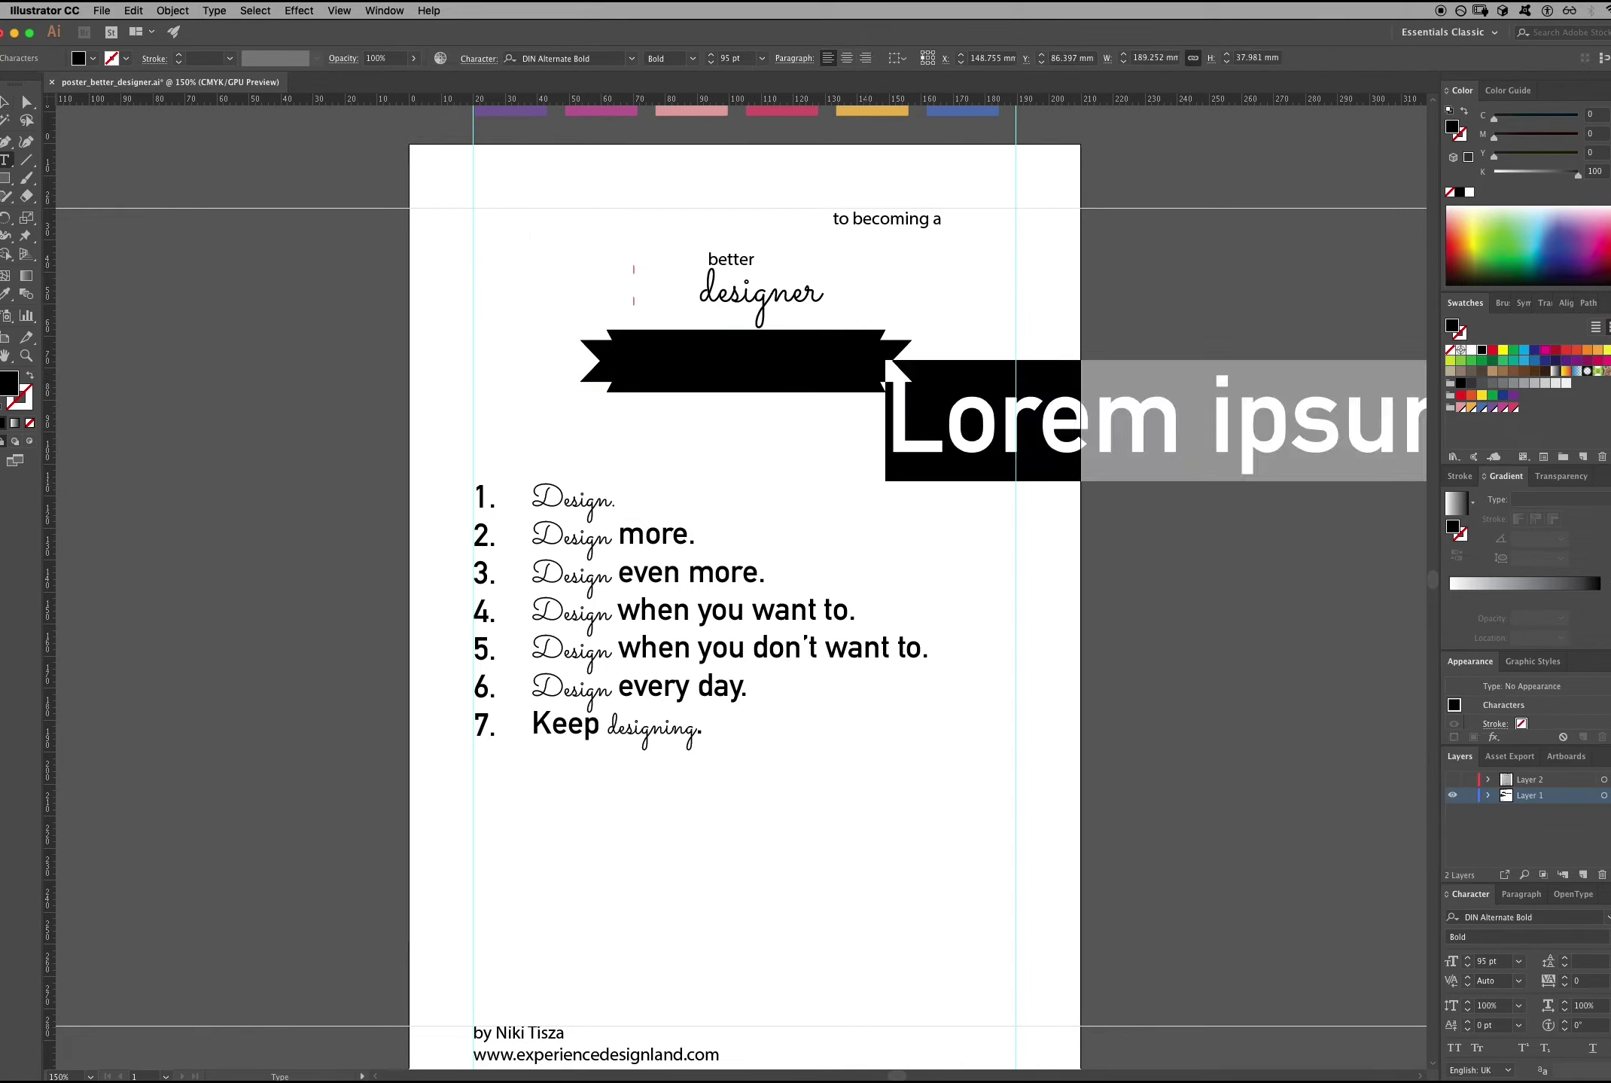
text(7)
drag(911, 418, 513, 251)
Add a separate "steps" text in DIN Alternate Bold at 55 pt and place it beside the "7".
click(920, 477)
text(steps)
key(super+a)
key(super+shift+comma)
key(super+shift+comma)
key(super+shift+comma)
key(super+shift+comma)
key(super+shift+comma)
key(super+shift+comma)
key(super+shift+comma)
key(super+shift+comma)
key(super+shift+comma)
key(super+shift+comma)
key(super+shift+comma)
key(super+shift+comma)
key(super+shift+comma)
key(super+shift+comma)
key(super+shift+comma)
key(super+shift+comma)
key(super+shift+comma)
key(super+shift+comma)
key(super+shift+comma)
key(super+shift+comma)
drag(989, 461, 602, 271)
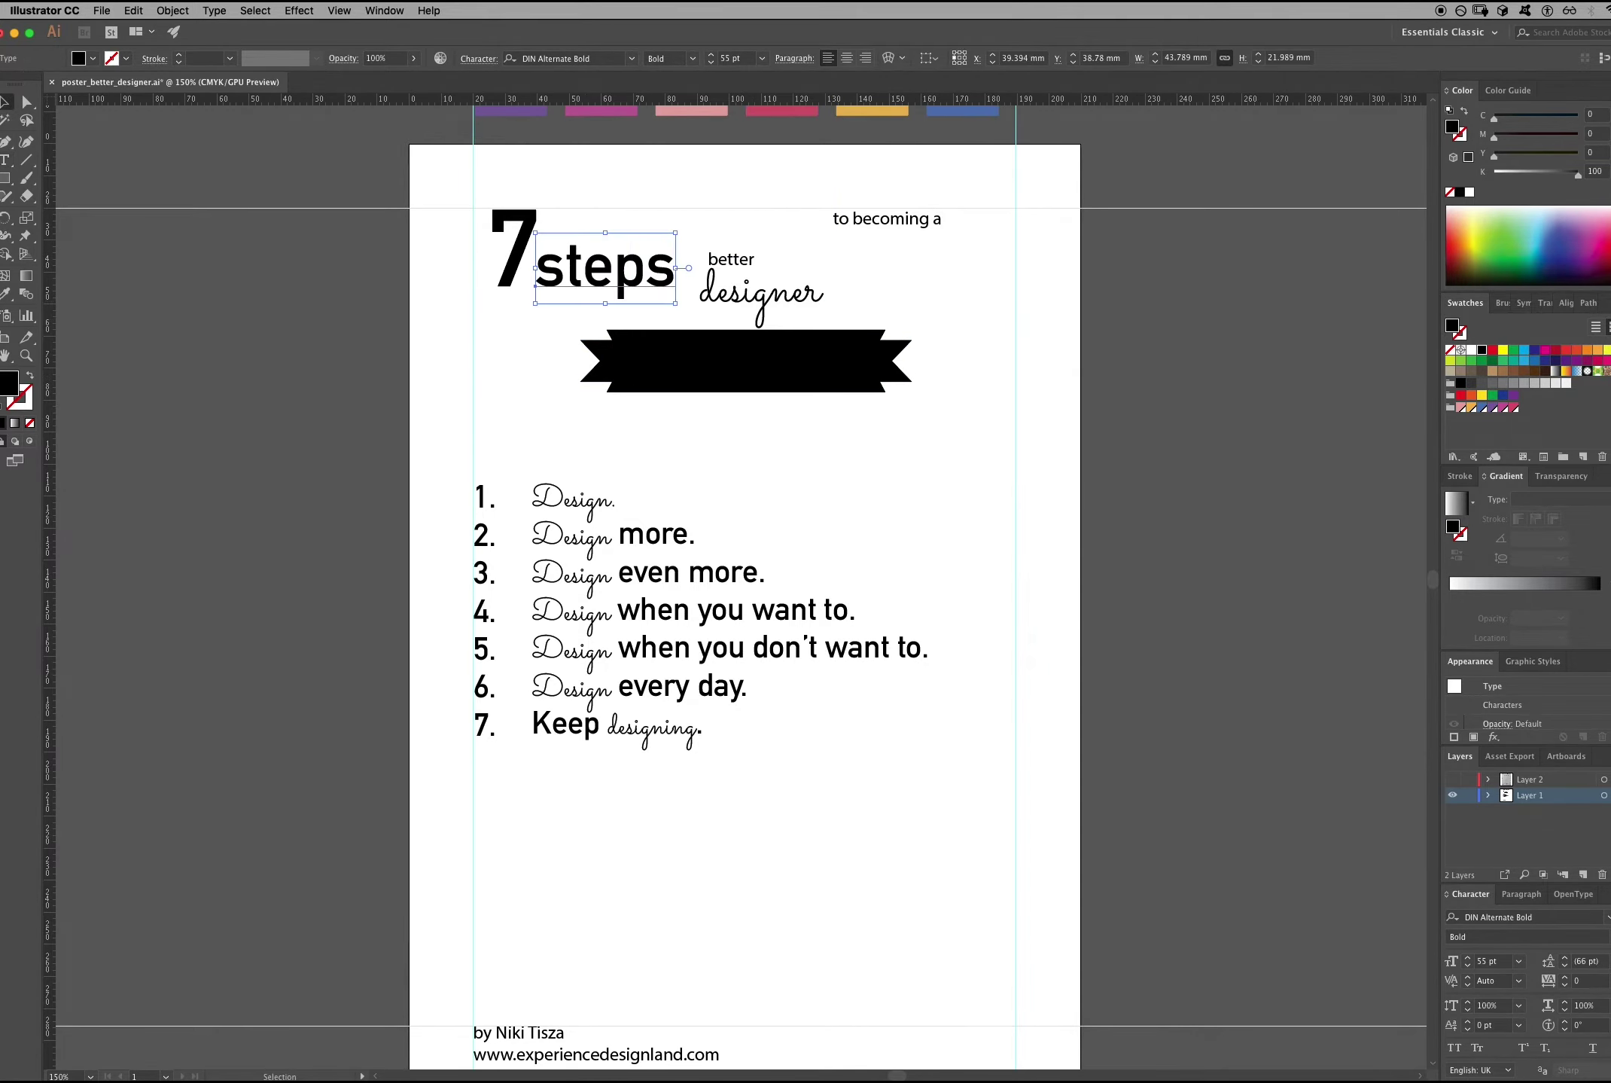
Enlarge the "7" by about half, align it to the upper-left margin guides, and lower "steps" to its baseline.
click(515, 248)
key(super+shift+period)
key(super+shift+period)
key(super+shift+period)
key(super+shift+period)
key(super+shift+period)
key(super+shift+period)
key(super+shift+period)
key(super+shift+period)
key(super+shift+period)
key(super+shift+period)
key(super+shift+period)
key(super+shift+period)
key(super+shift+period)
key(super+shift+period)
key(super+shift+period)
key(super+shift+period)
key(super+shift+period)
key(super+shift+period)
key(super+shift+period)
key(super+shift+period)
drag(531, 223, 509, 274)
drag(633, 274, 629, 323)
Move the ribbon banner lower and the word "designer" off the page, and delete the separate word "better".
drag(723, 362, 844, 423)
drag(759, 296, 1202, 345)
key(super+equal)
drag(736, 325, 1011, 338)
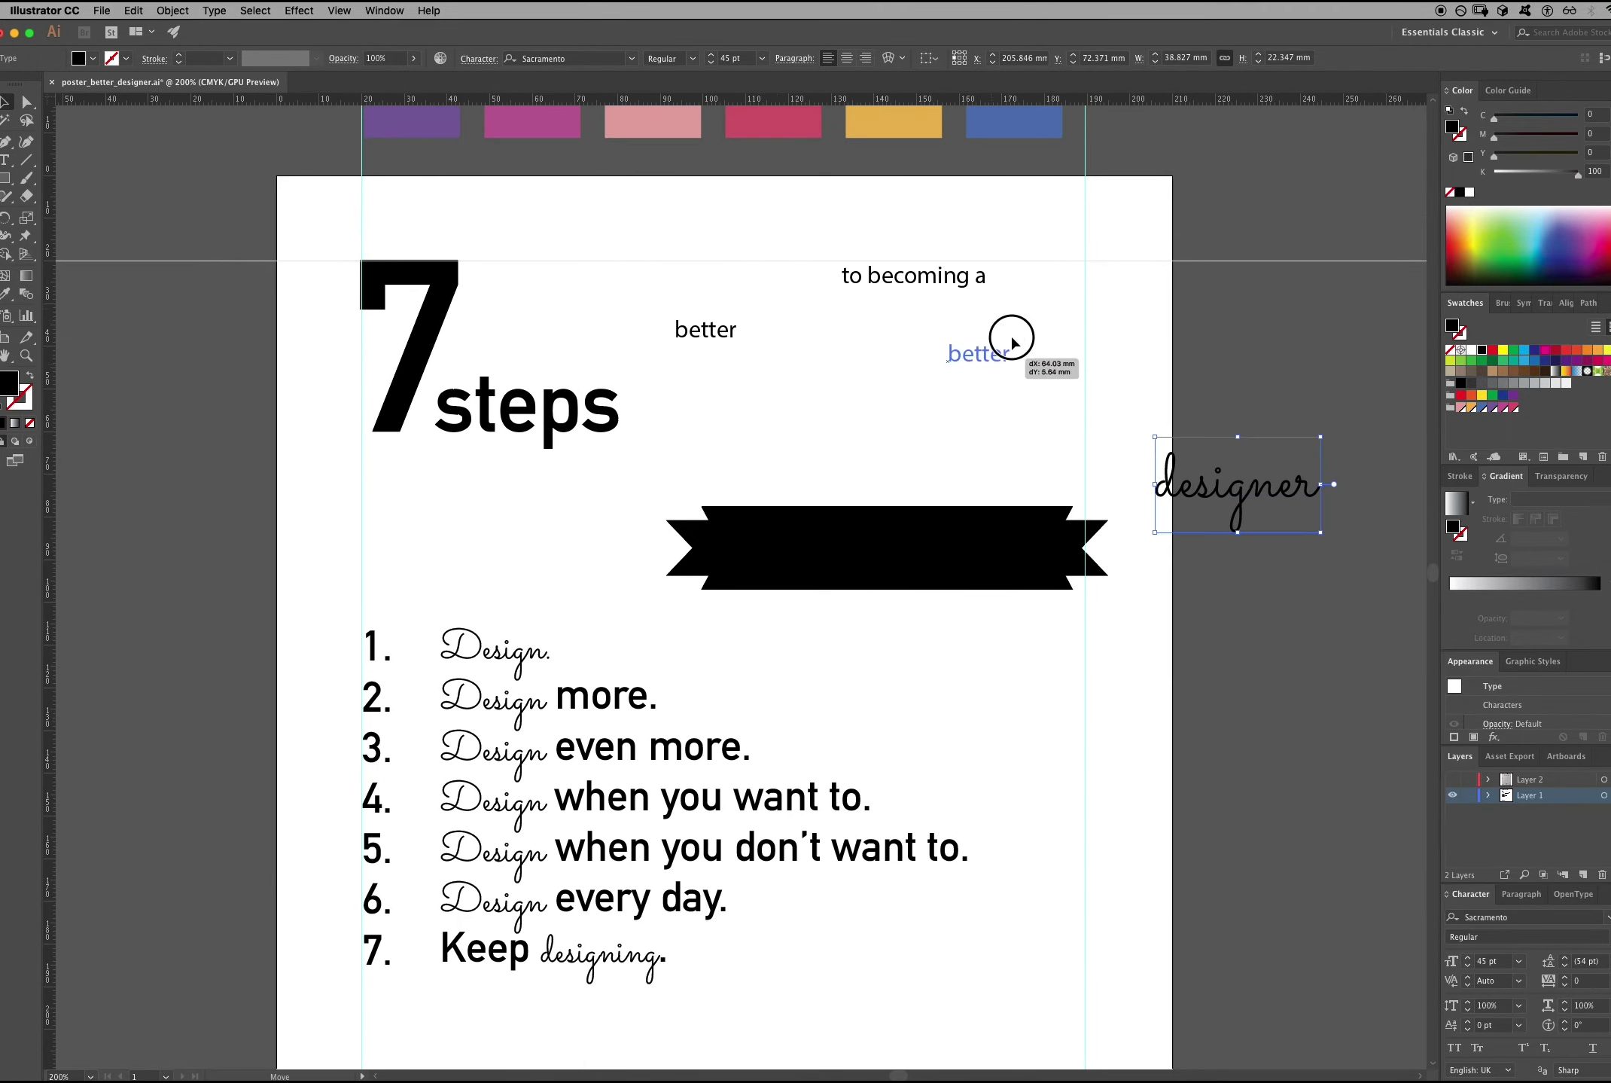
key(Delete)
Add "better" to the end of the "to becoming a" text and shift the line down and to the left.
double_click(982, 276)
text(better)
drag(951, 276, 879, 302)
Copy the text style of "steps" onto "to becoming a better" and reduce it to 30 pt.
key(i)
click(527, 409)
key(v)
key(super+shift+comma)
key(super+shift+comma)
key(super+shift+comma)
key(super+shift+comma)
key(super+shift+comma)
key(super+shift+comma)
key(super+shift+comma)
key(super+shift+comma)
key(super+shift+comma)
key(super+shift+comma)
key(super+shift+comma)
key(super+shift+comma)
key(super+shift+comma)
key(super+shift+comma)
key(super+shift+comma)
key(super+shift+comma)
key(super+shift+comma)
key(super+shift+comma)
key(super+shift+comma)
key(super+shift+comma)
Narrow the ribbon banner and place it just below "to becoming a better", flush with the right margin guide.
drag(1051, 579, 1079, 440)
shift+click(877, 303)
click(886, 402)
drag(880, 402, 887, 354)
Place the word "designer" on the ribbon banner and fill it with white.
click(659, 58)
drag(1237, 490, 866, 377)
click(1472, 350)
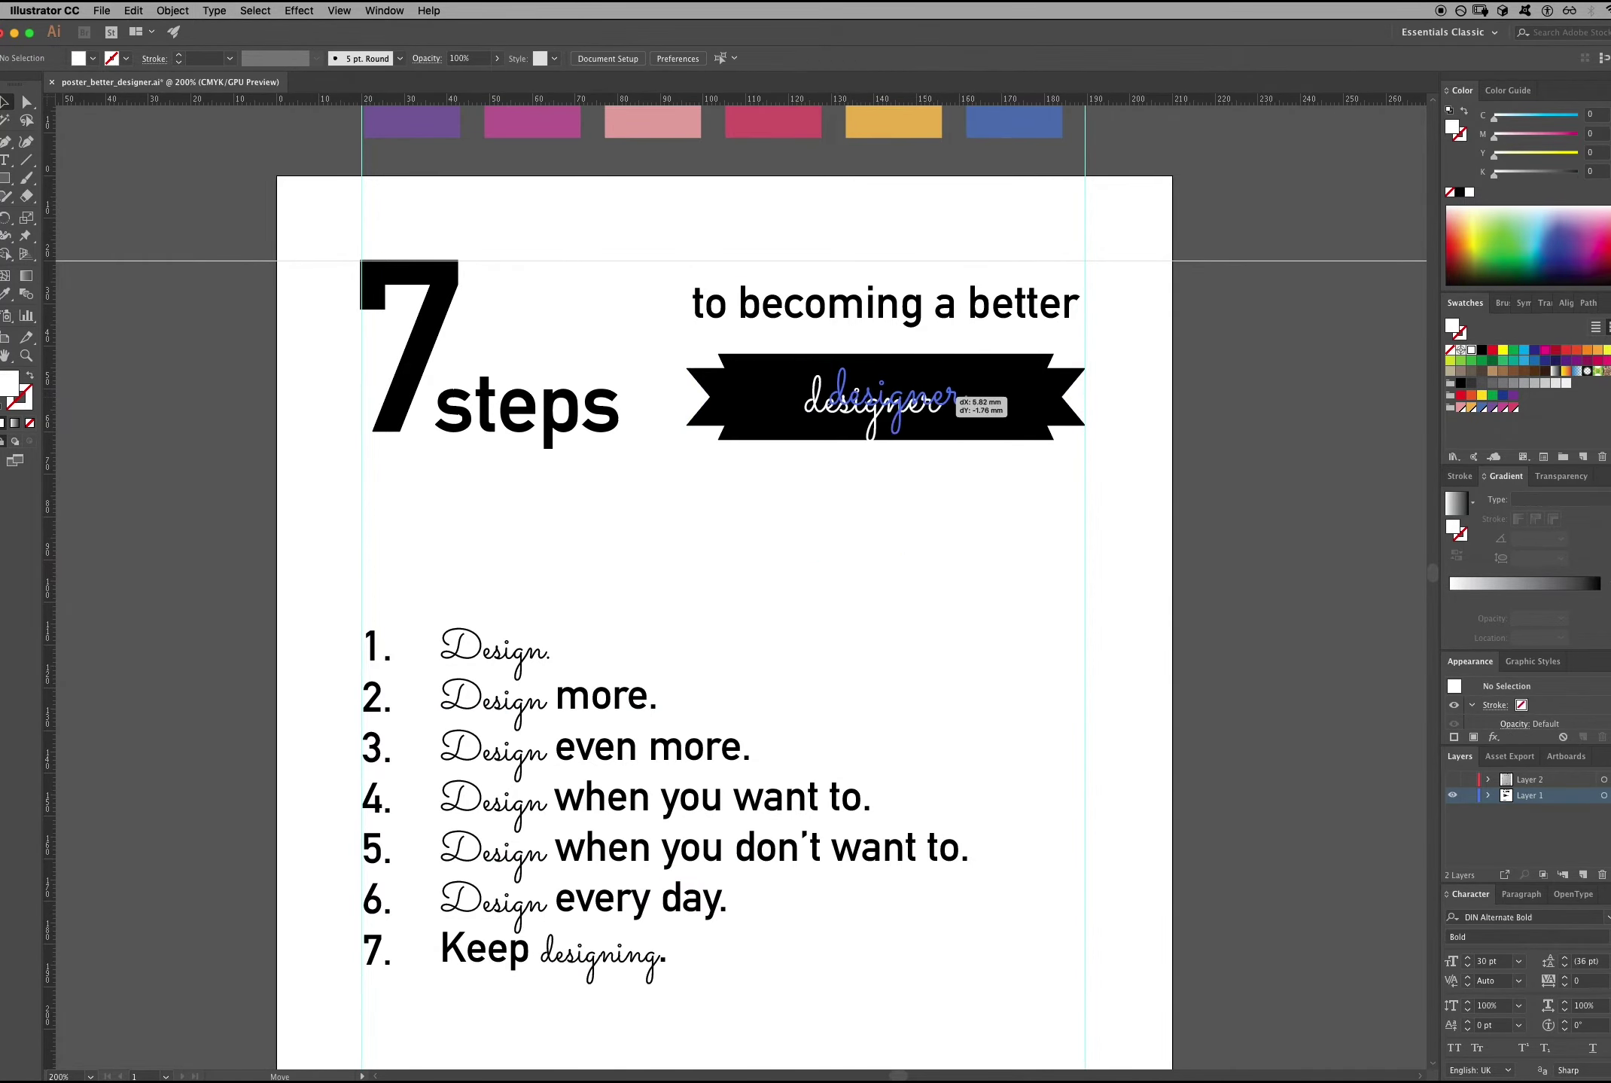
Resize the footer credit and website lines and right-align them to the right margin guide.
scroll(741, 587, down, 10)
key(super+shift+period)
key(super+shift+period)
key(super+shift+period)
key(super+shift+period)
key(super+shift+period)
key(super+shift+period)
key(super+shift+comma)
key(super+shift+comma)
key(super+shift+comma)
key(super+shift+comma)
key(super+shift+comma)
key(super+shift+comma)
key(super+shift+comma)
key(super+shift+r)
key(super+shift+a)
Set the list text and its numbers to 32 pt and nudge both text frames down slightly.
scroll(742, 587, up, 5)
key(super+minus)
key(super+minus)
click(753, 506)
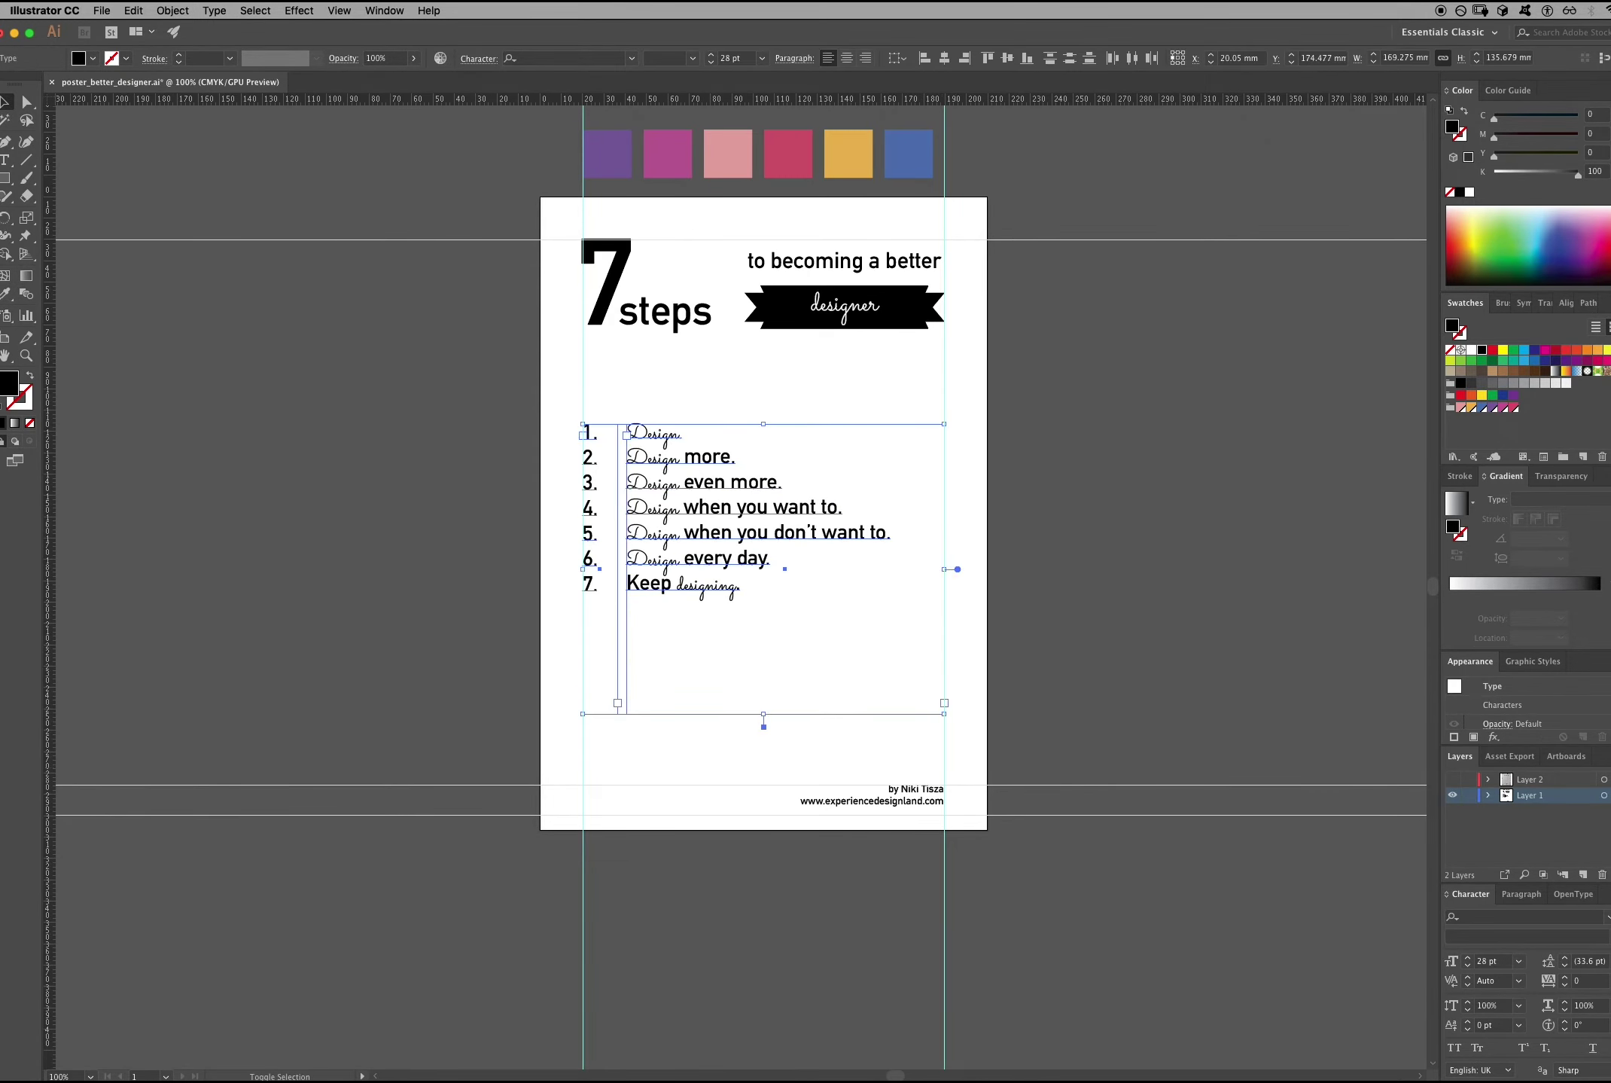
key(super+shift+period)
key(super+shift+period)
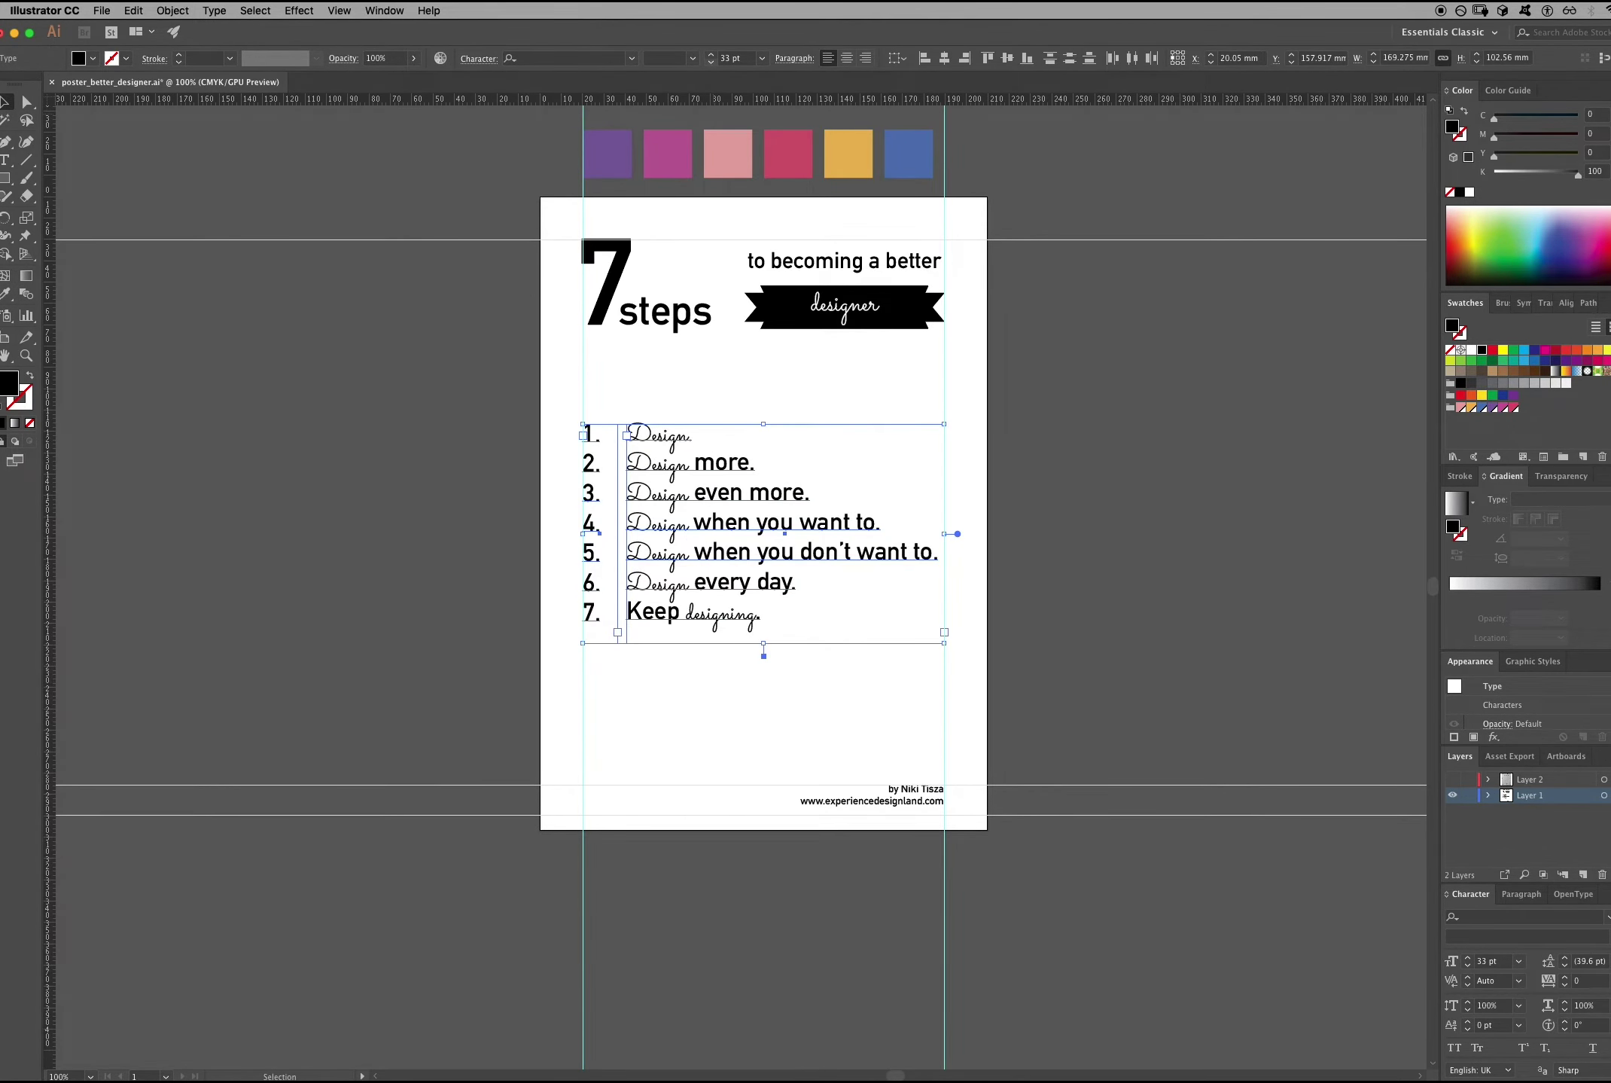
key(super+shift+comma)
key(shift+Down)
Increase the leading of the list text and its numbers to 50 pt.
click(479, 58)
key(alt+Down)
key(alt+Down)
key(alt+Down)
key(alt+Down)
key(alt+Down)
key(alt+Down)
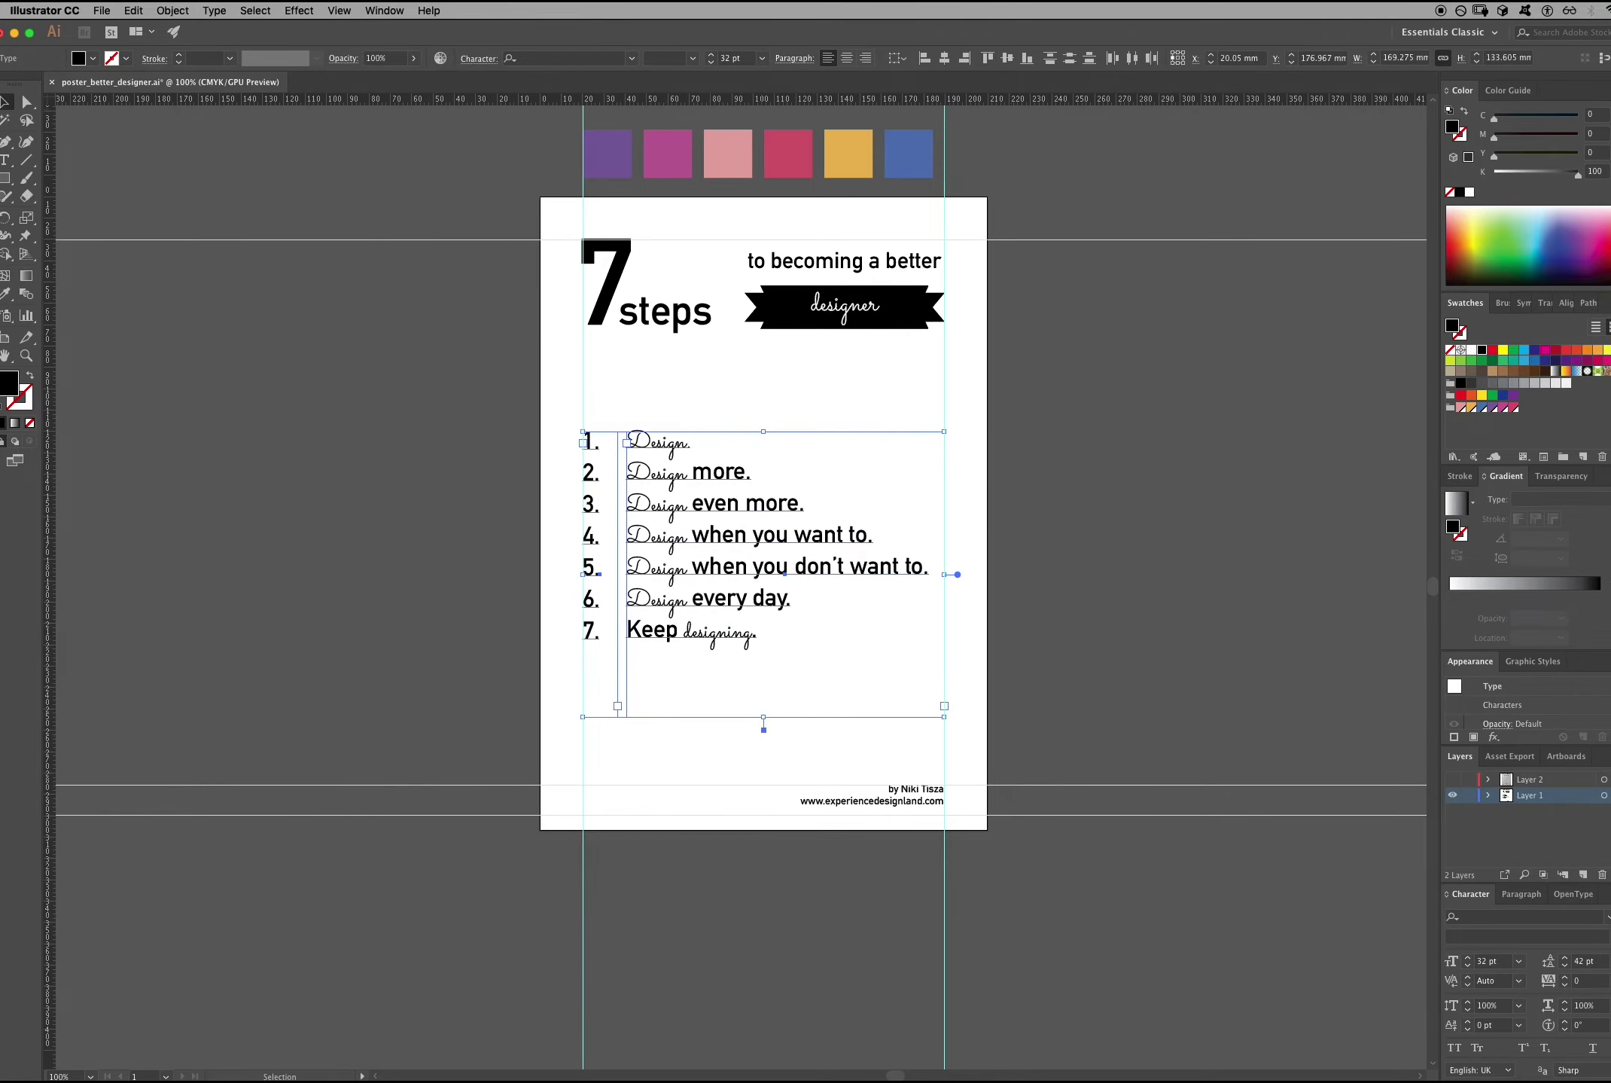
Left-align the footer credit and website lines to the left margin guide.
key(super+shift+a)
click(903, 795)
key(super+shift+l)
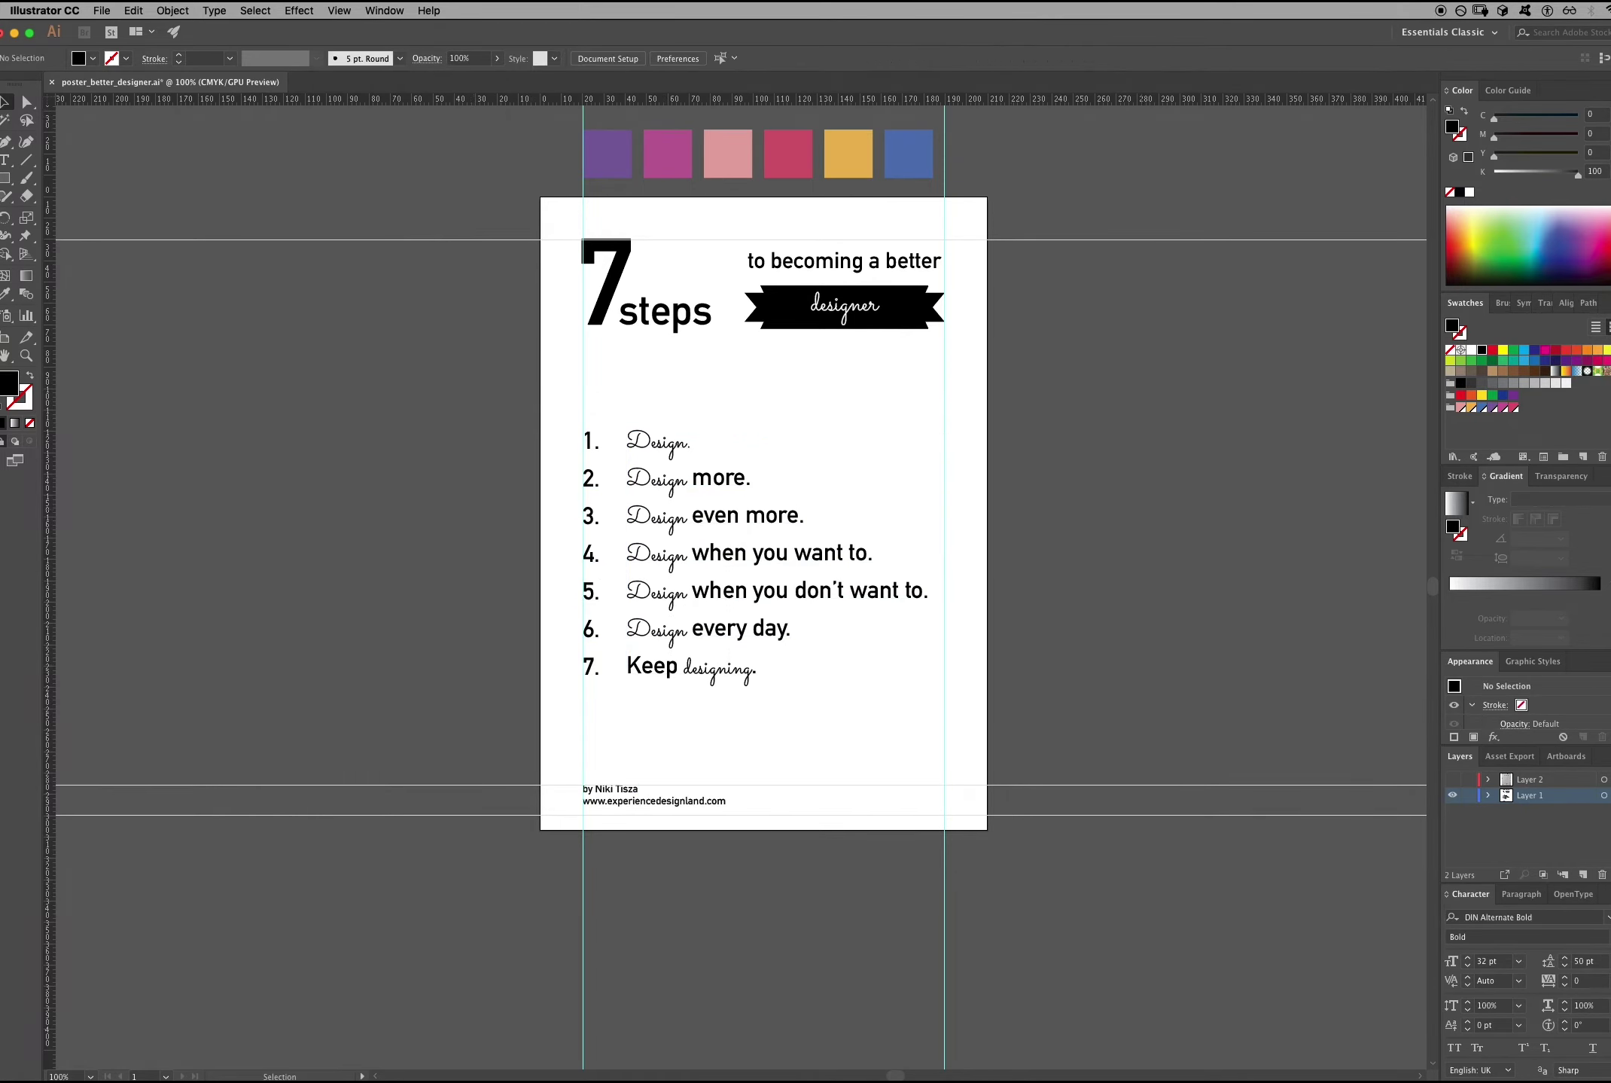
Draw a thin black bar between the side margins below the title and add a matching one below the list.
key(m)
drag(583, 360, 944, 371)
drag(808, 659, 808, 712)
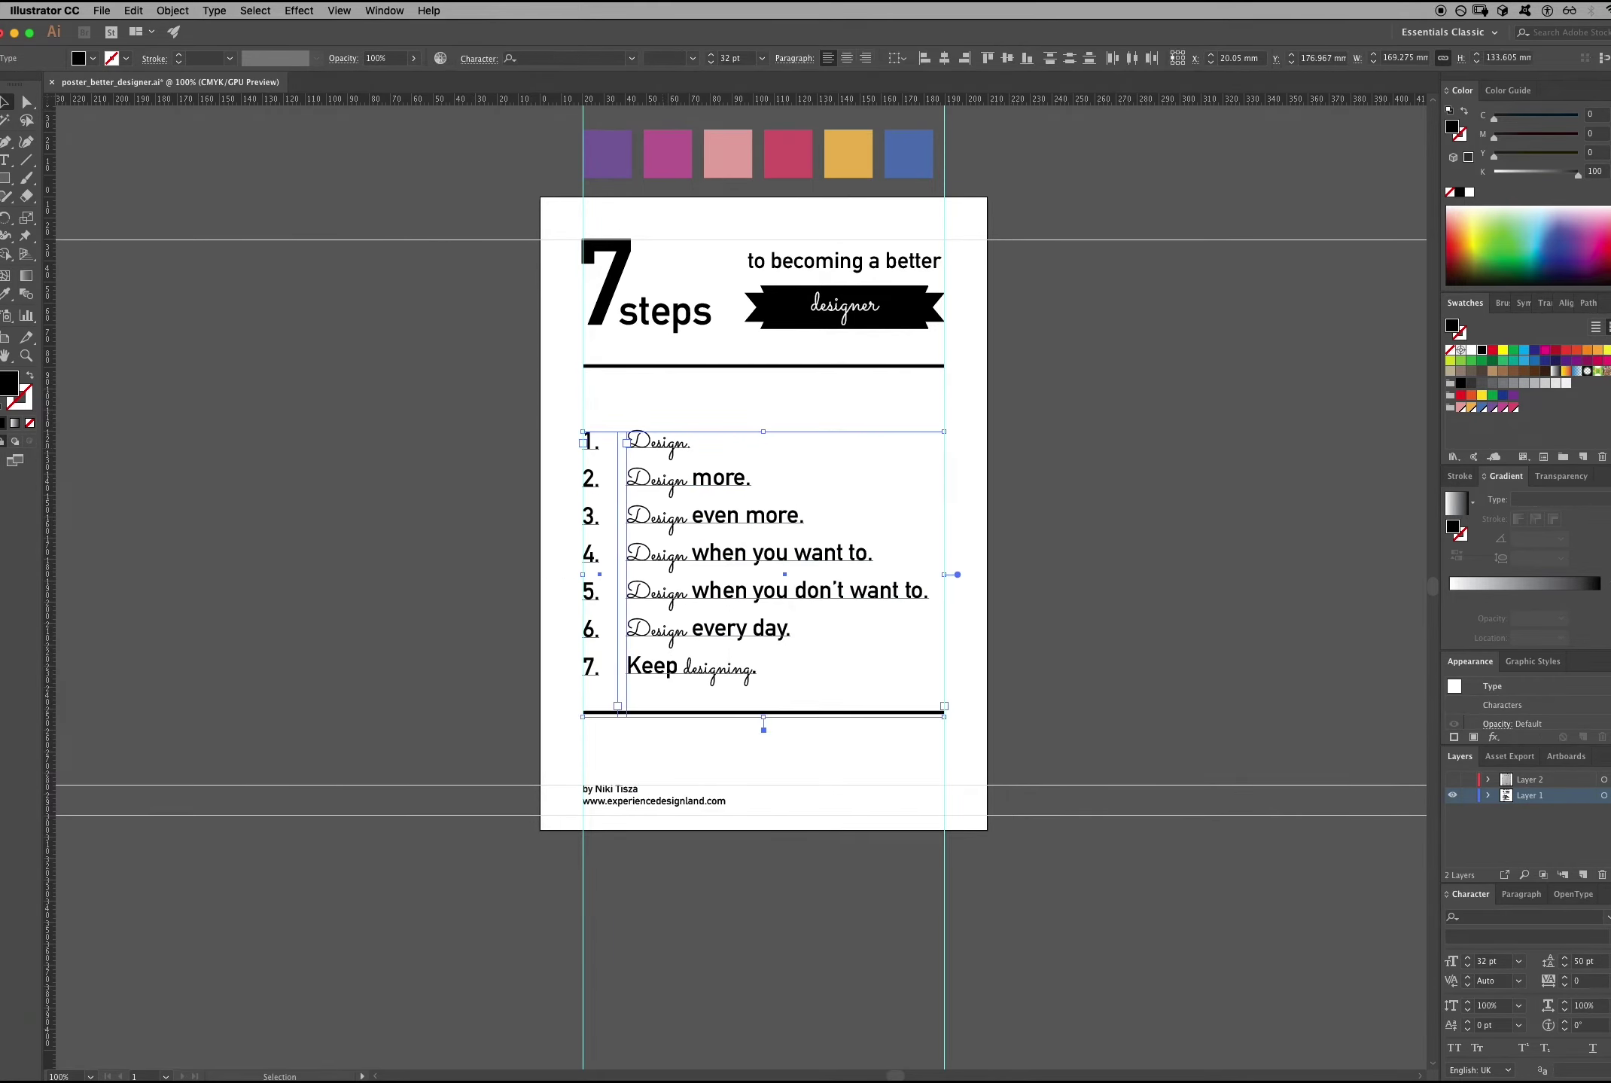
Move the numbered list up so it sits evenly between the two black bars.
click(949, 550)
key(shift+Up)
key(shift+Up)
key(shift+Up)
key(super+shift+a)
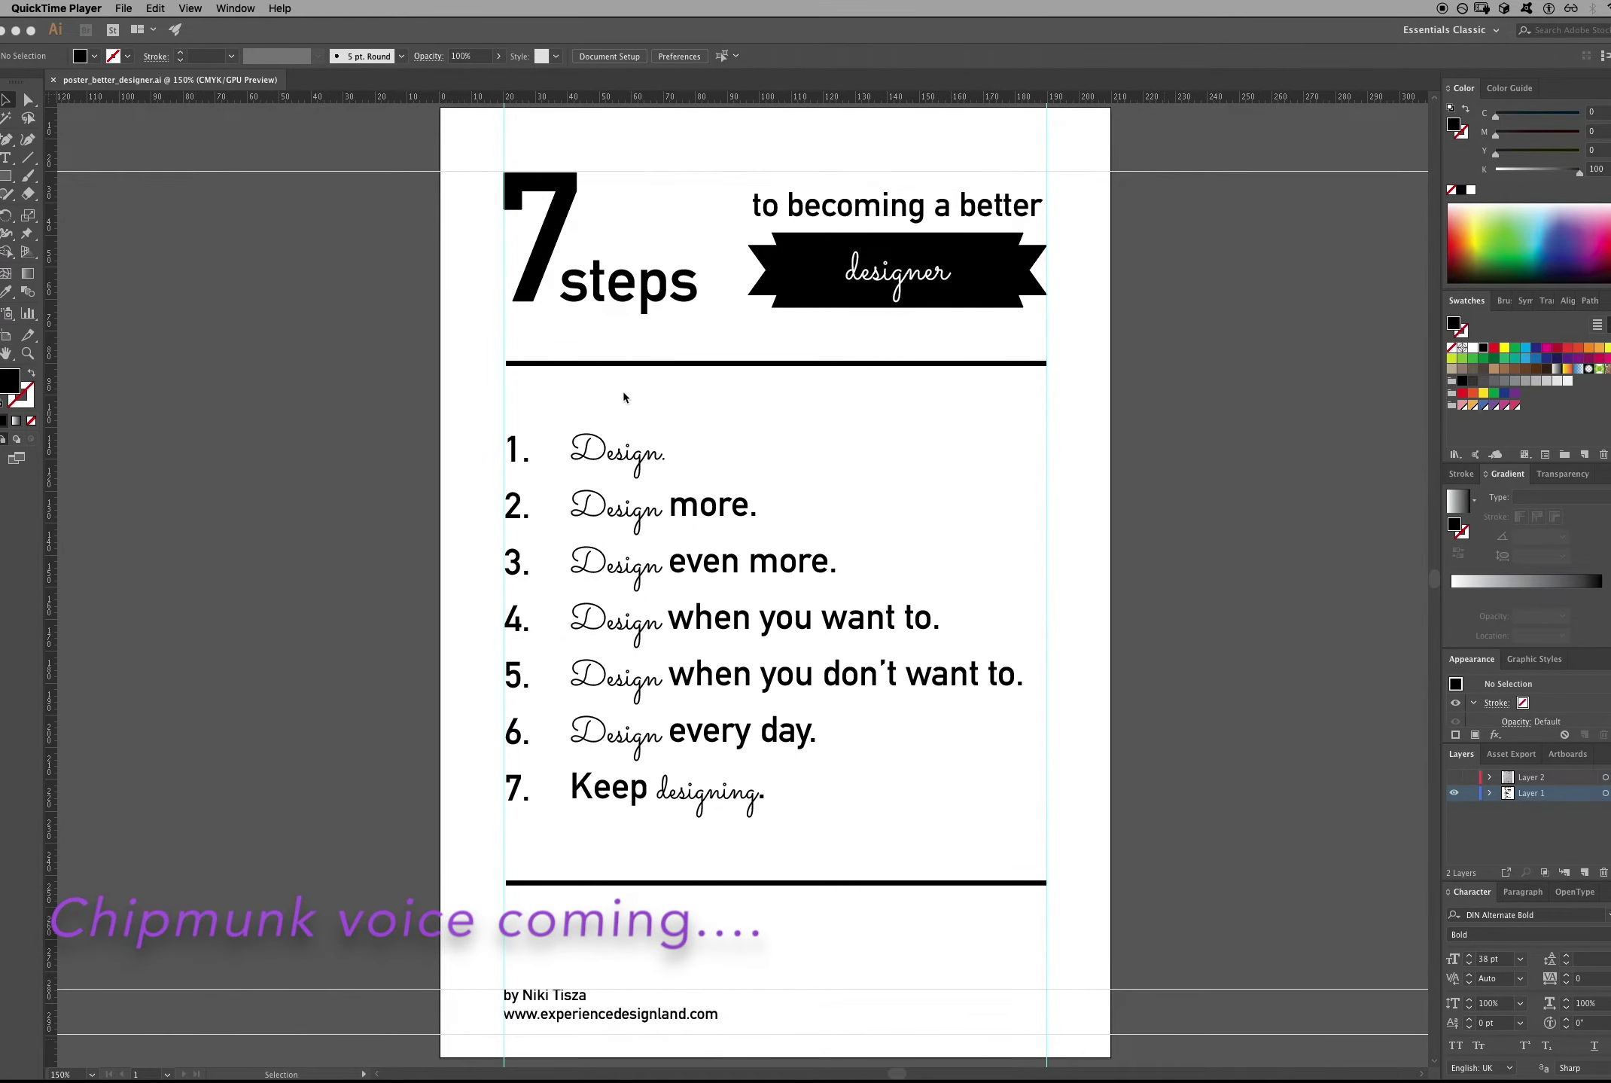
Check the font and size of each text element: the 7, steps, the subtitle, the ribbon word, the list numbers, list text and footer.
click(28, 106)
click(566, 210)
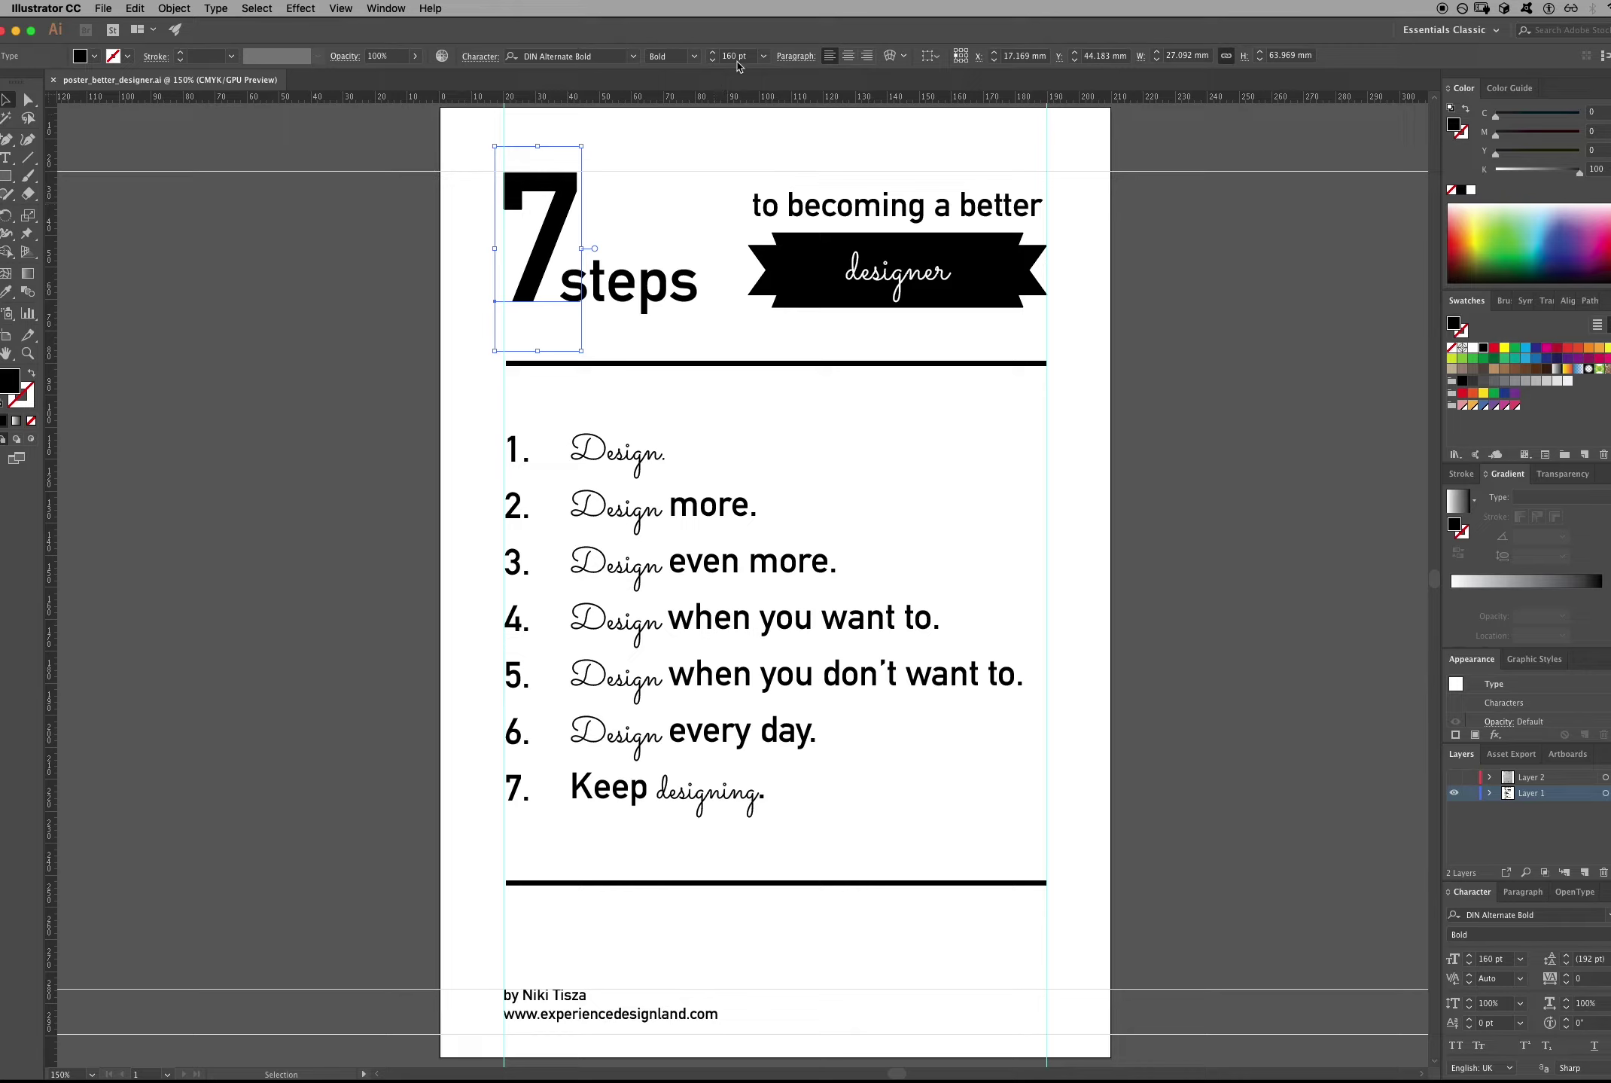
click(662, 309)
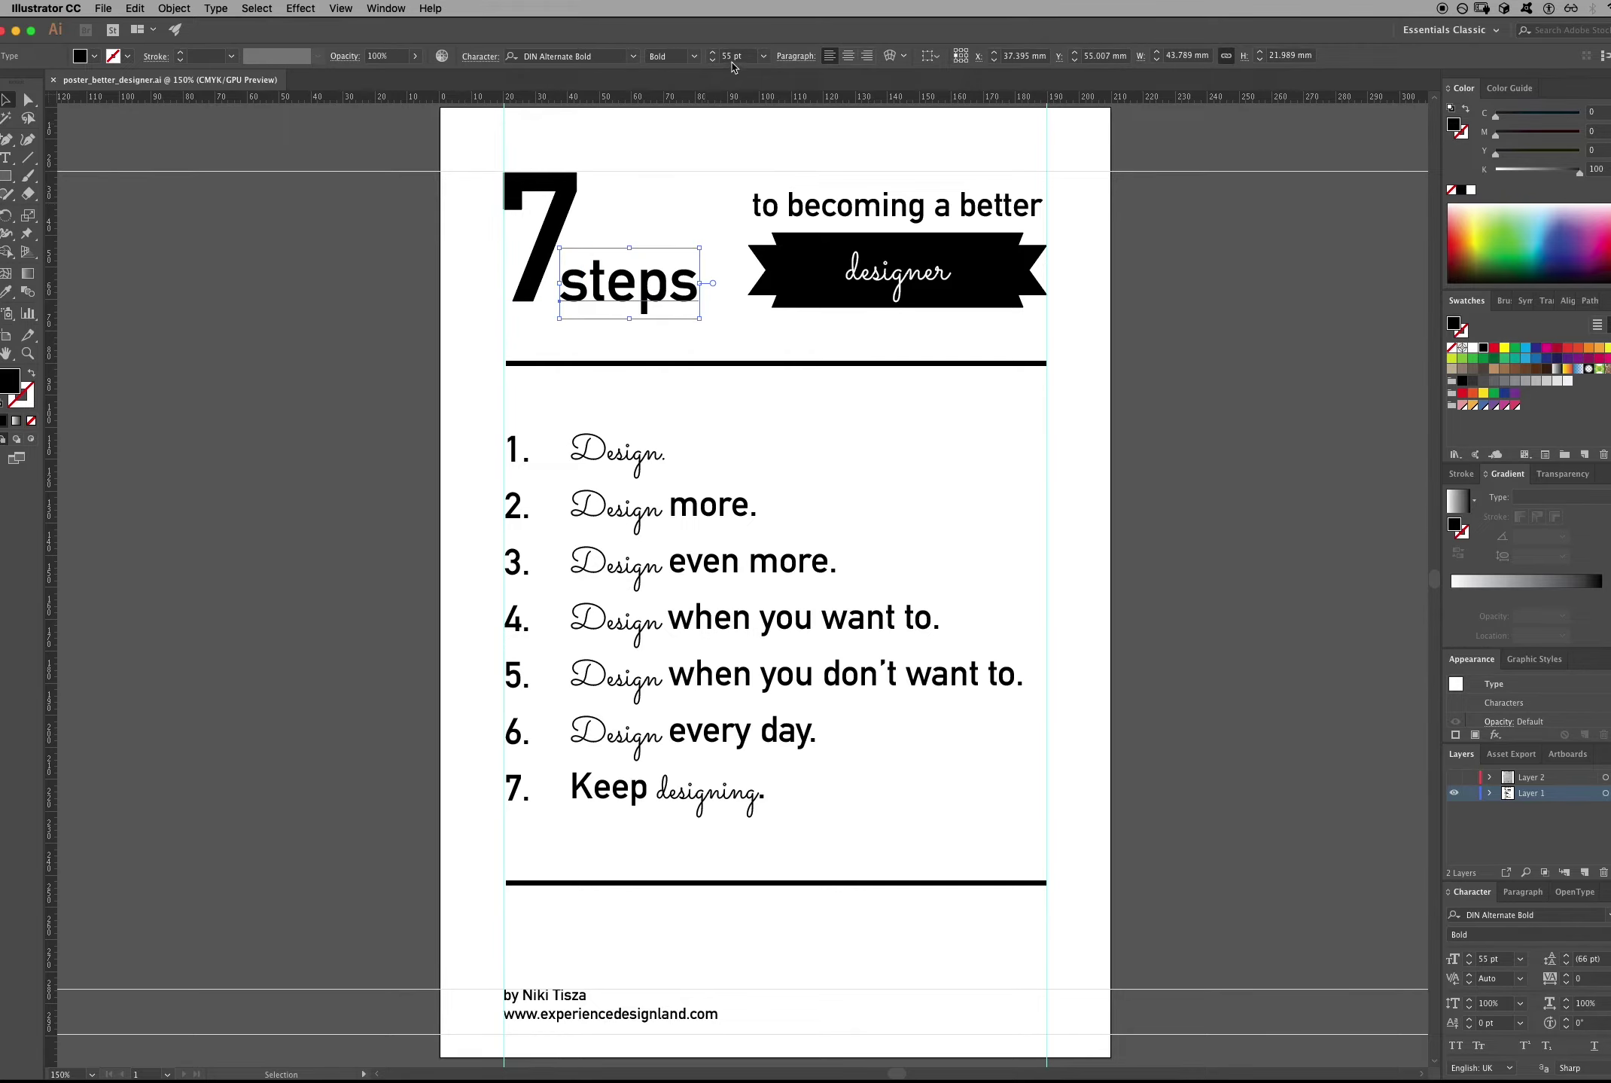
click(903, 218)
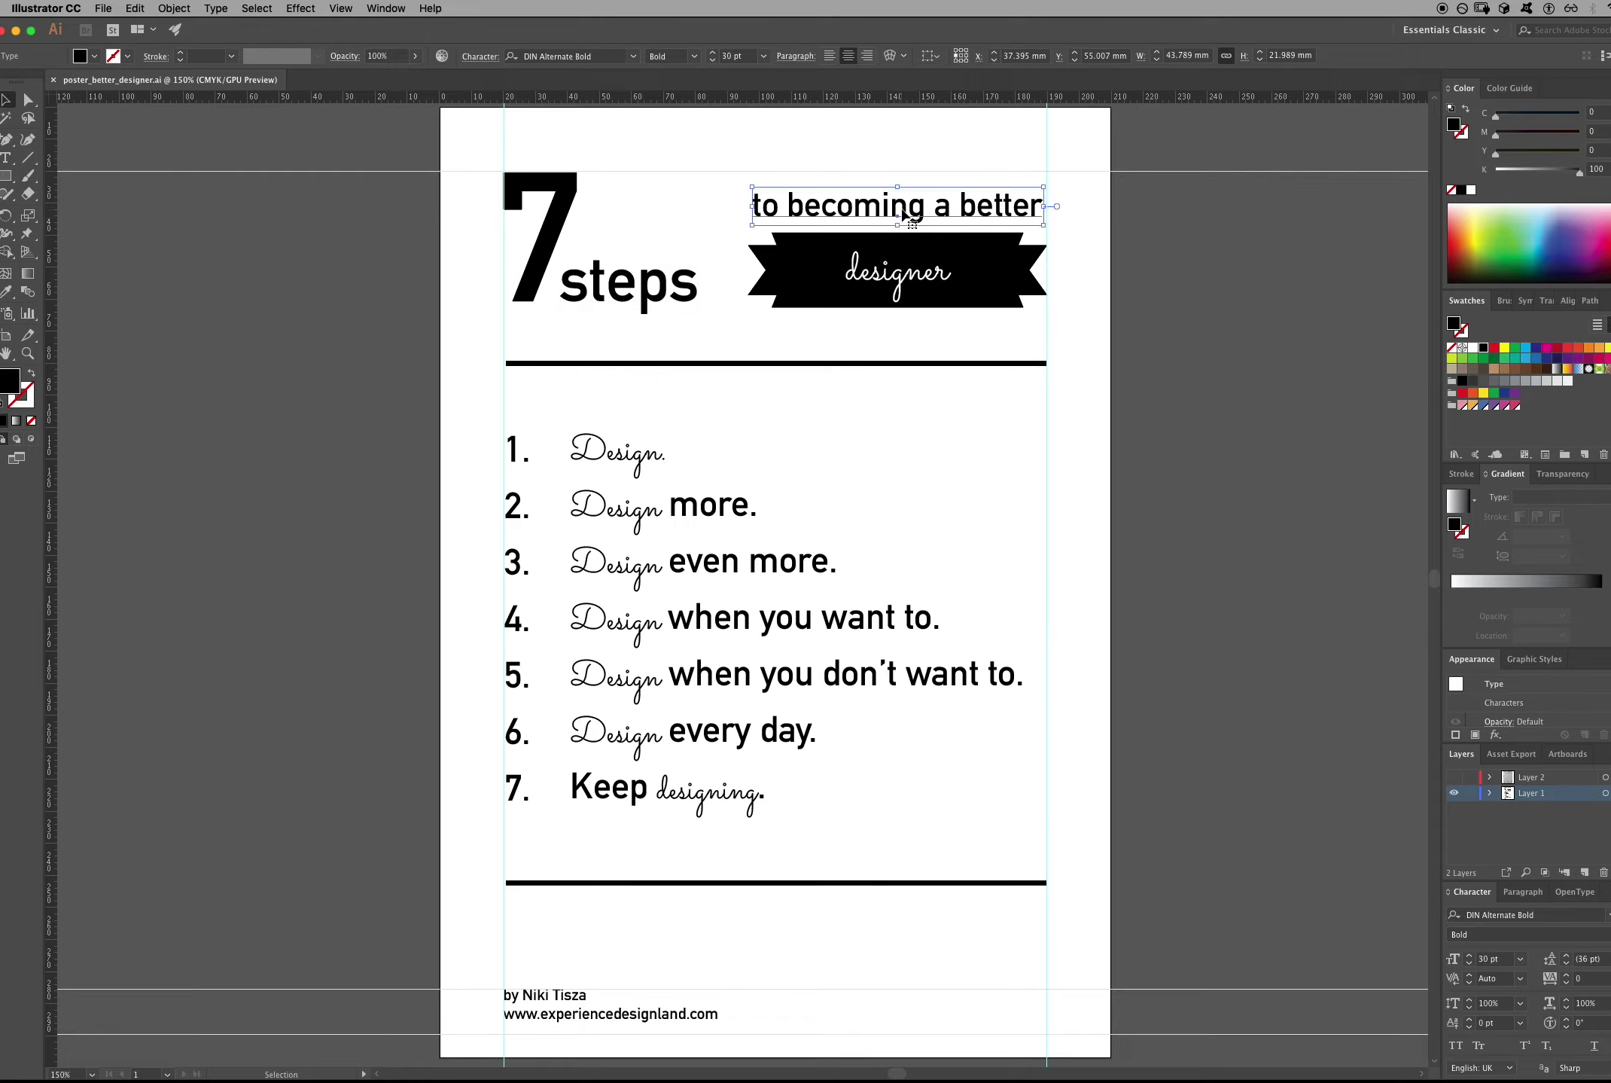
click(873, 290)
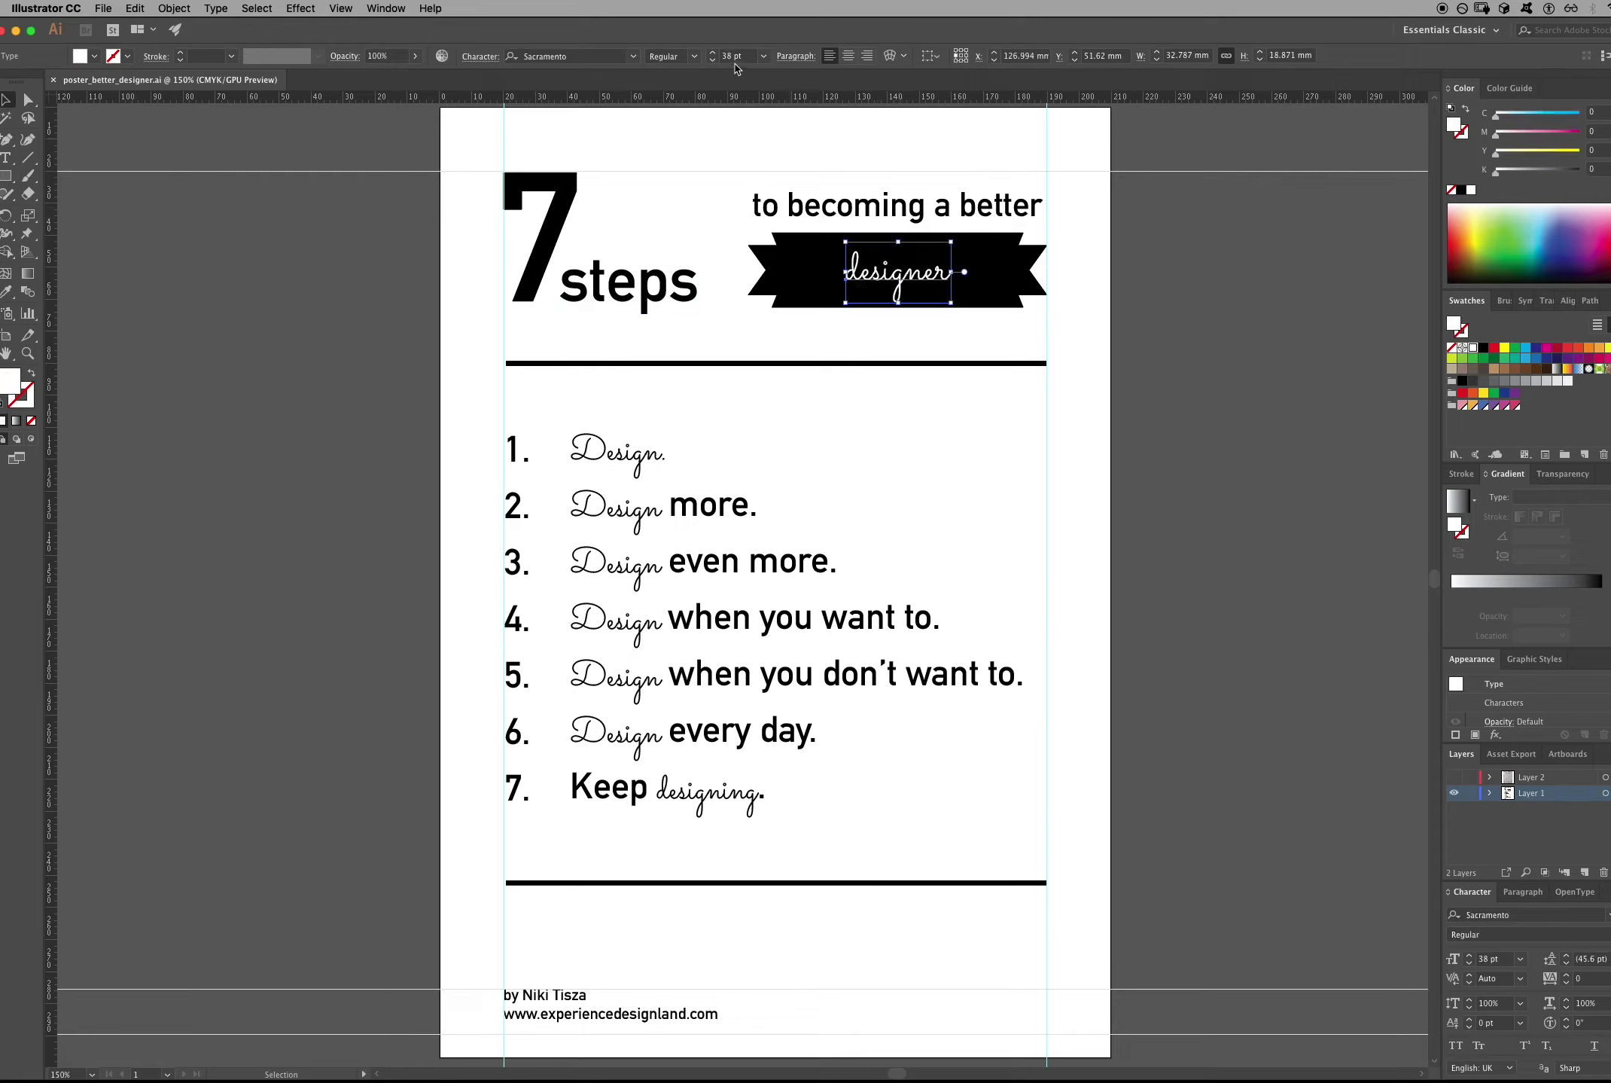
click(527, 465)
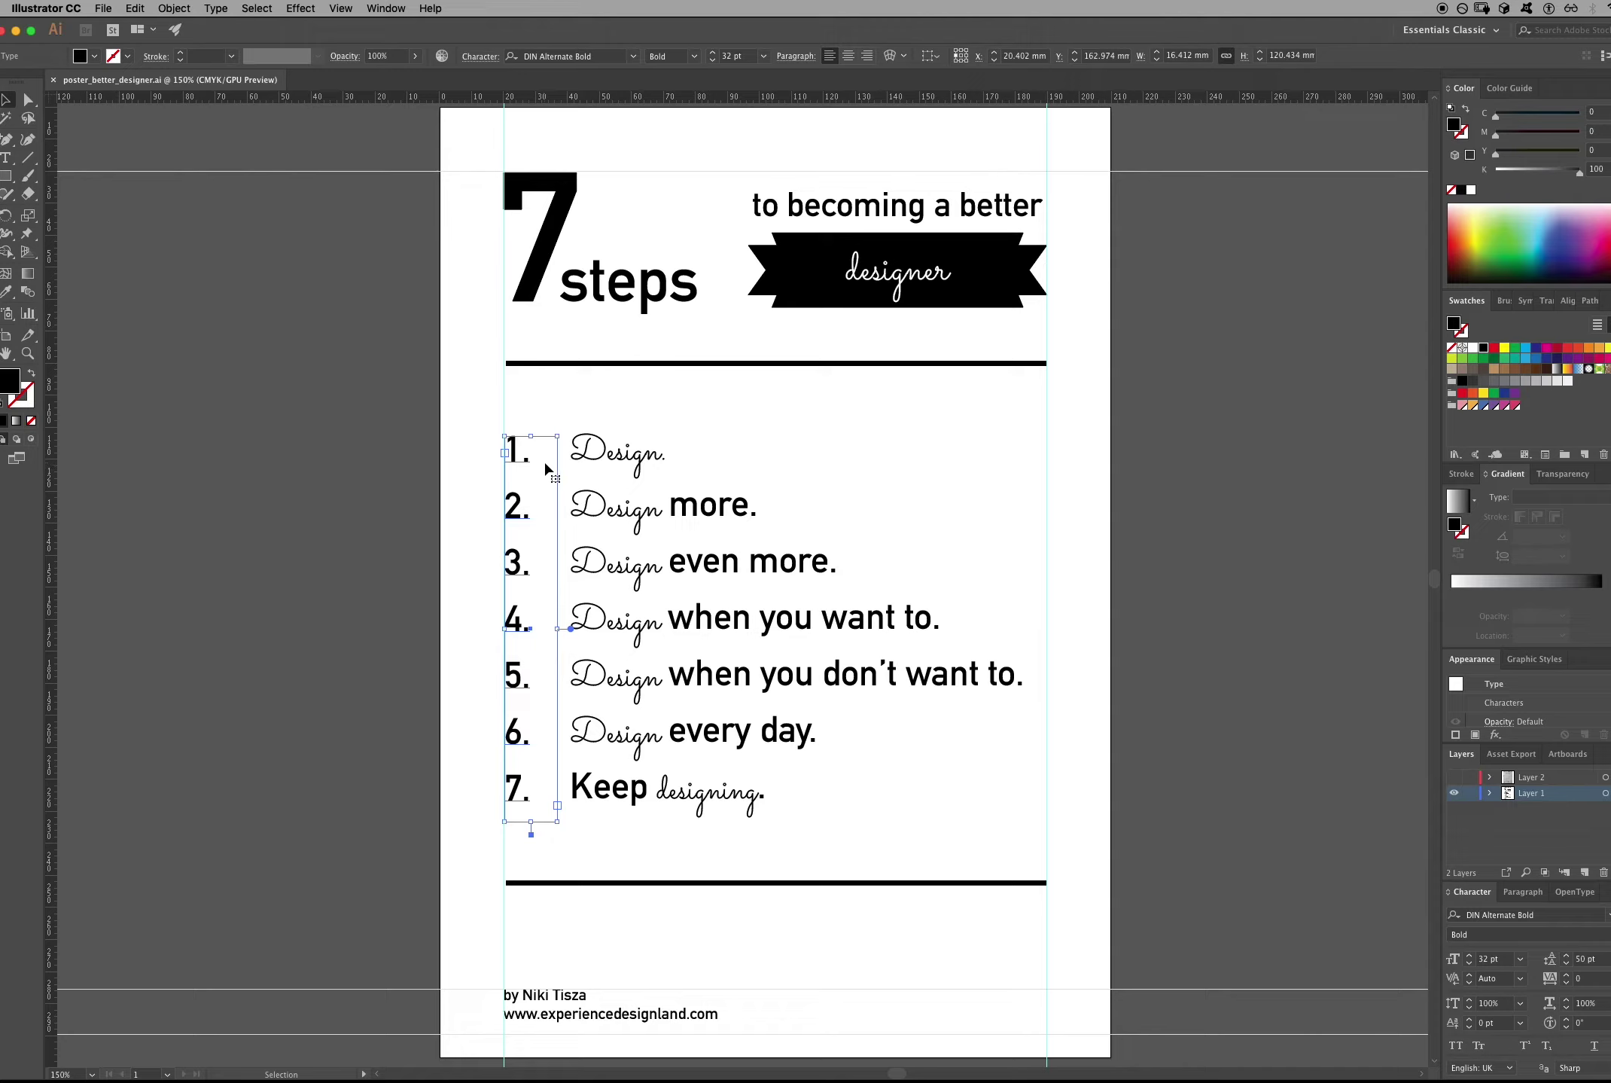
click(696, 514)
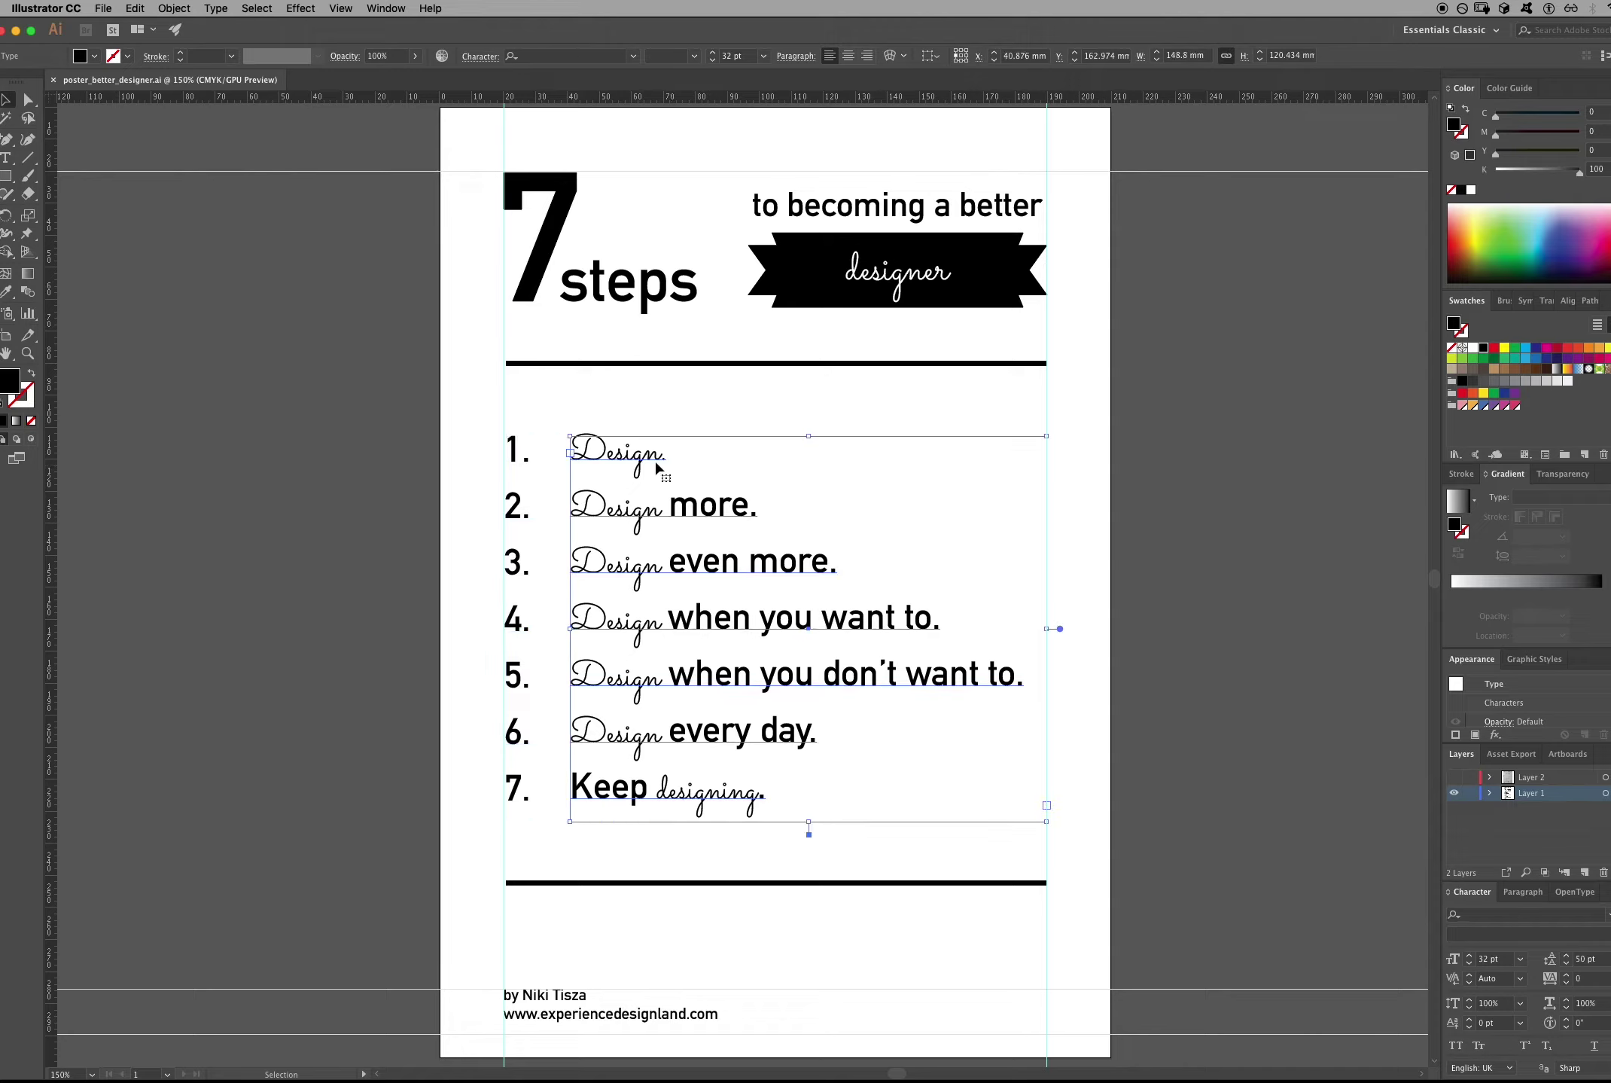
click(572, 1011)
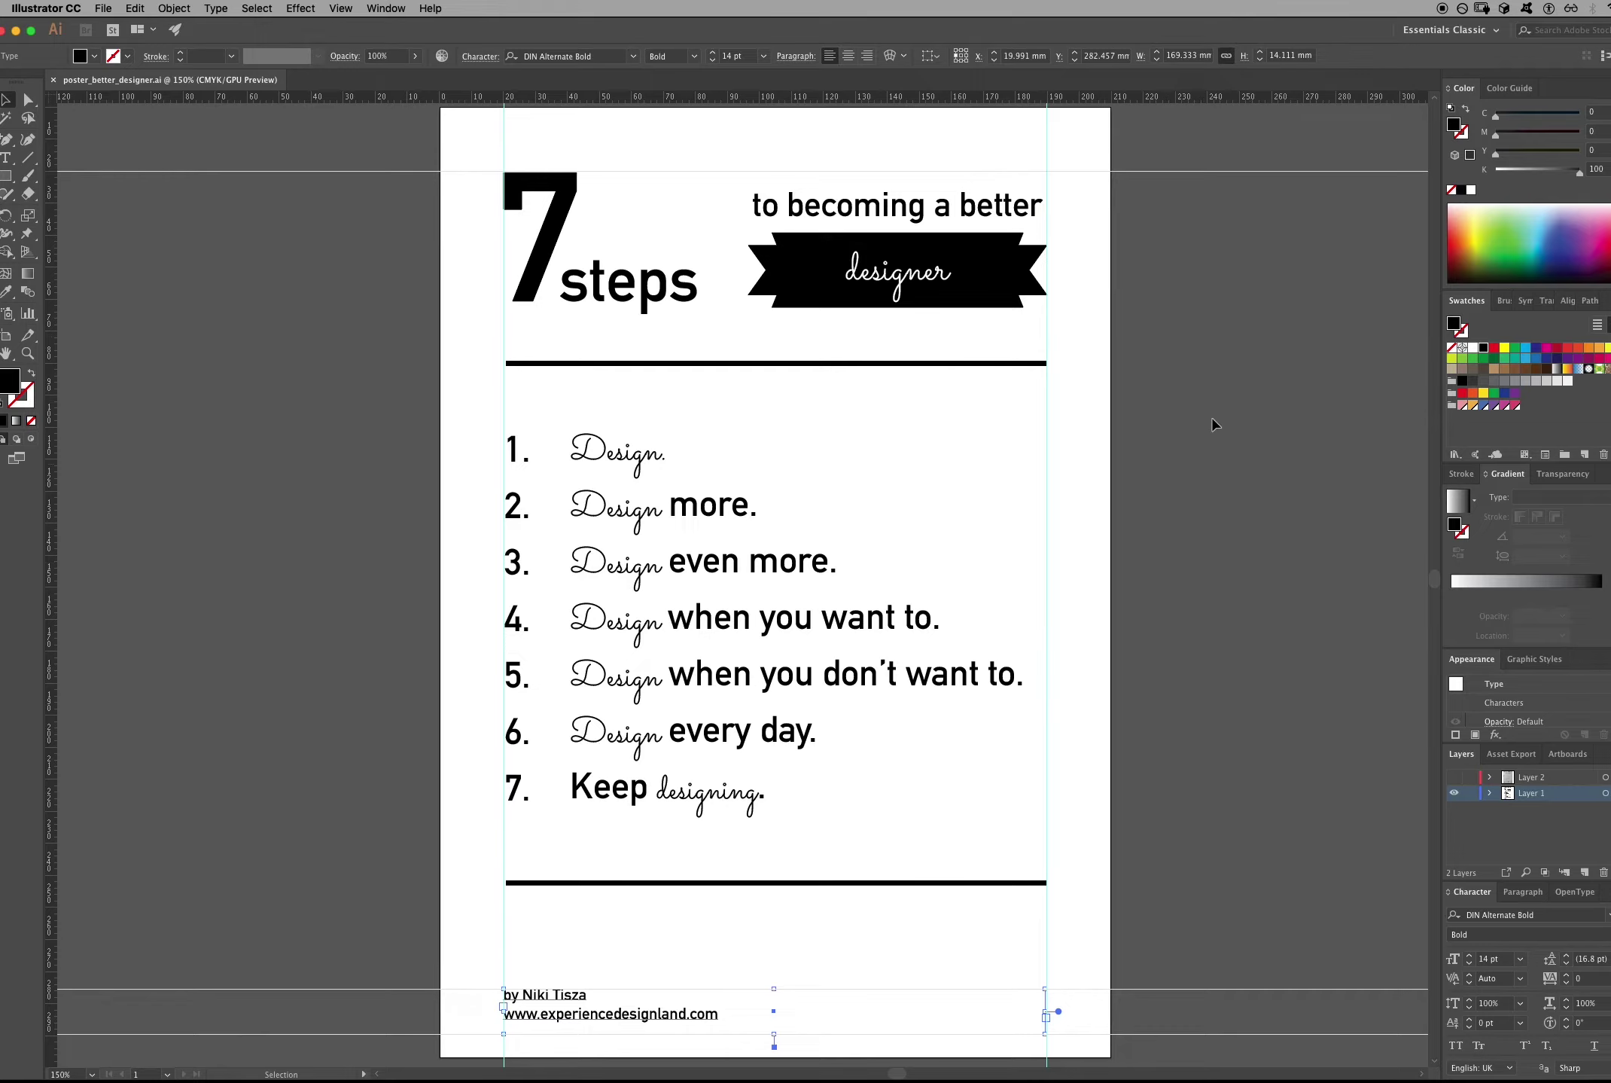
Fill the ribbon's central panel behind the word "designer" with the purple swatch.
click(1000, 246)
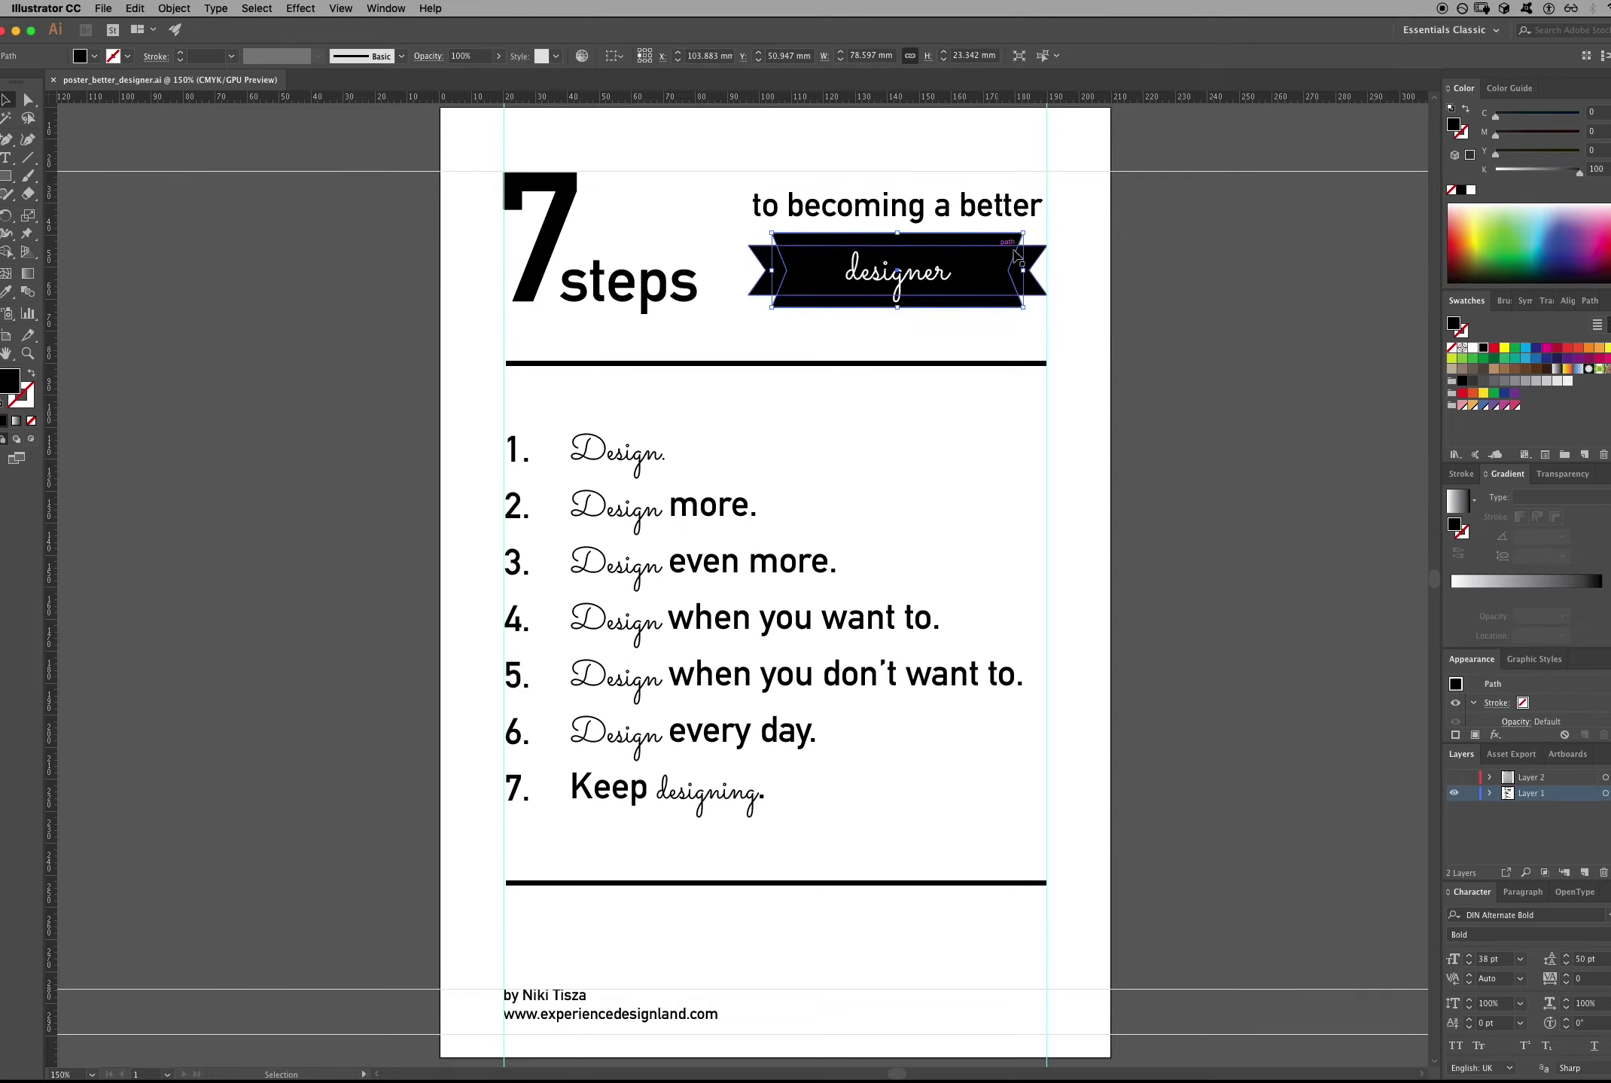
click(1494, 406)
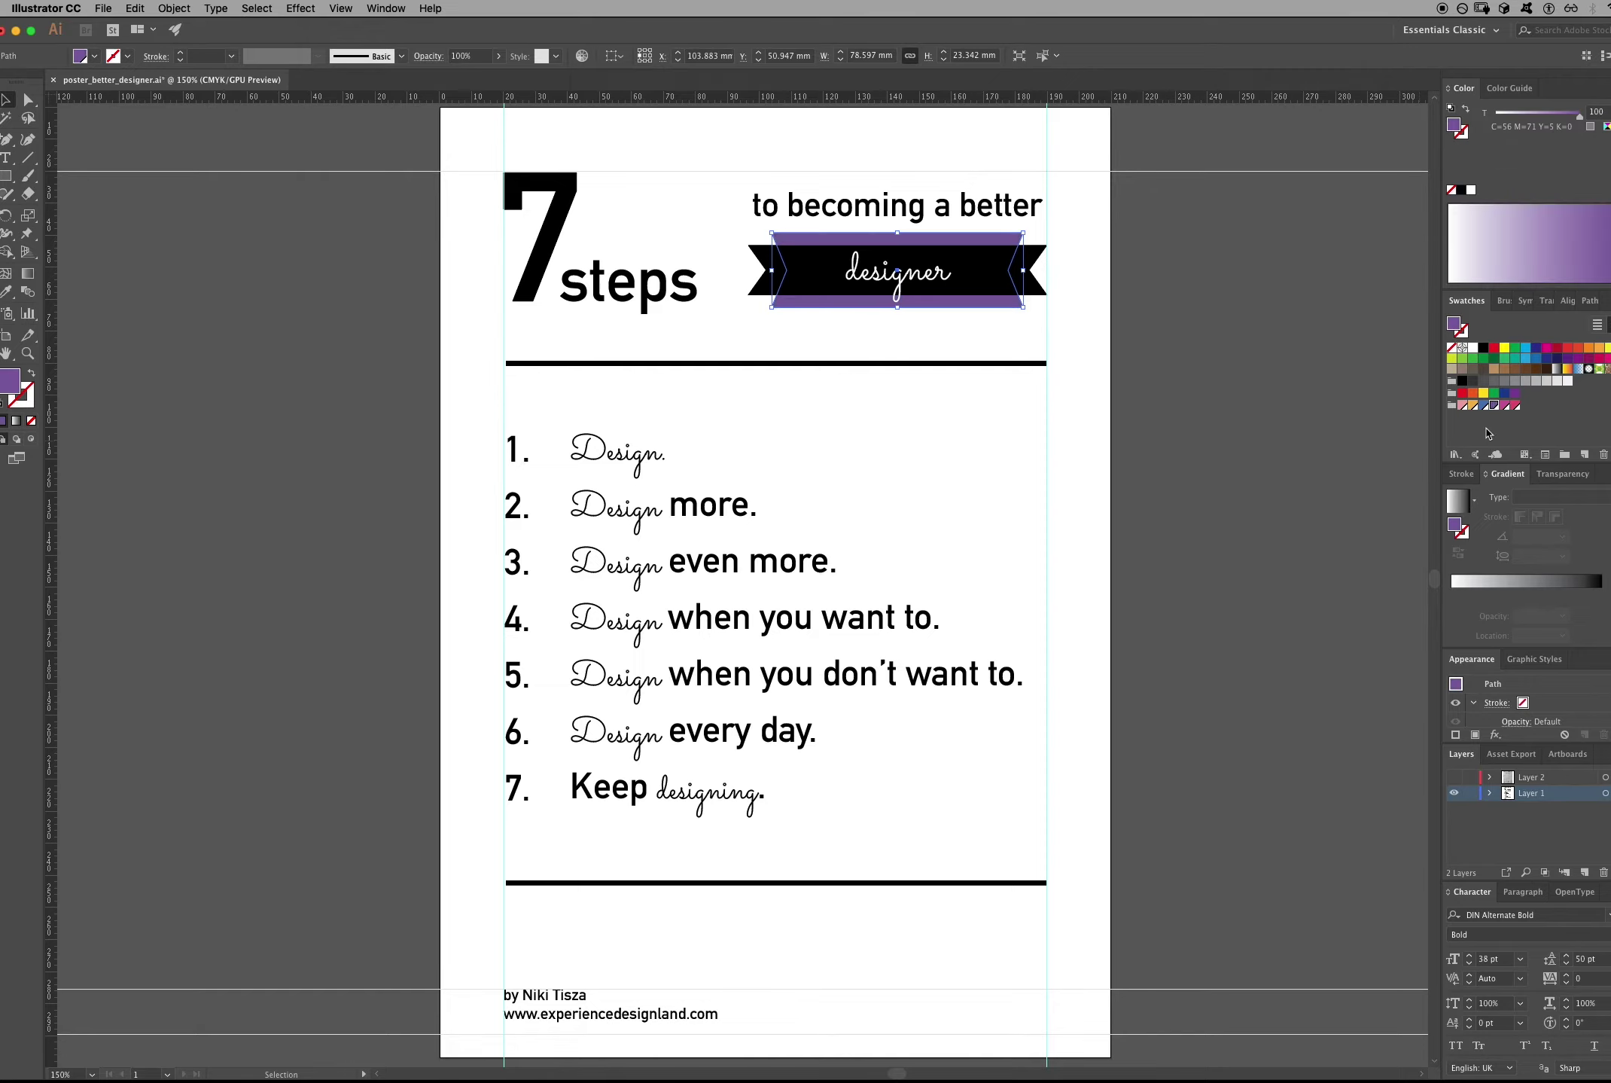